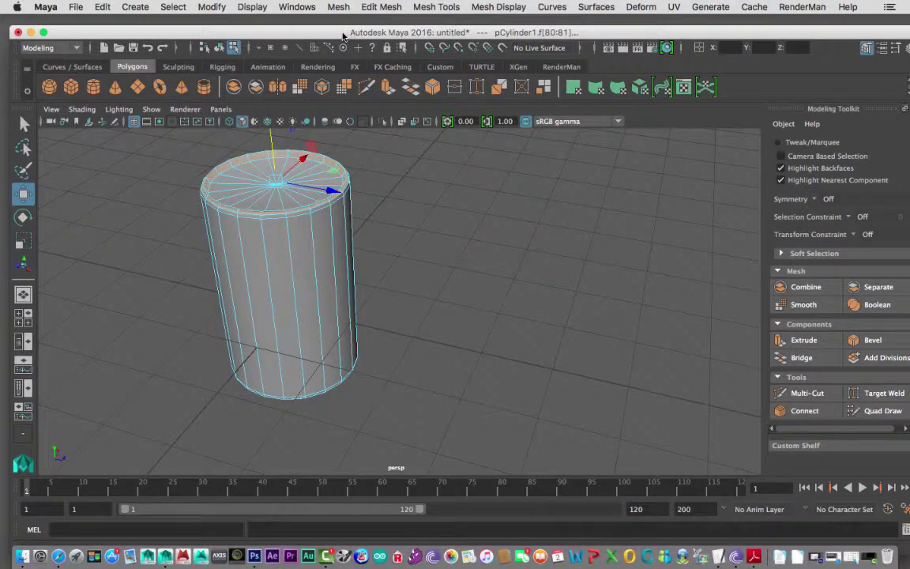
- Clear the face selection on the cylinder's top rim
mouse_move(316, 35)
left_mouse_down()
mouse_move(326, 25)
mouse_move(309, 24)
left_mouse_up()
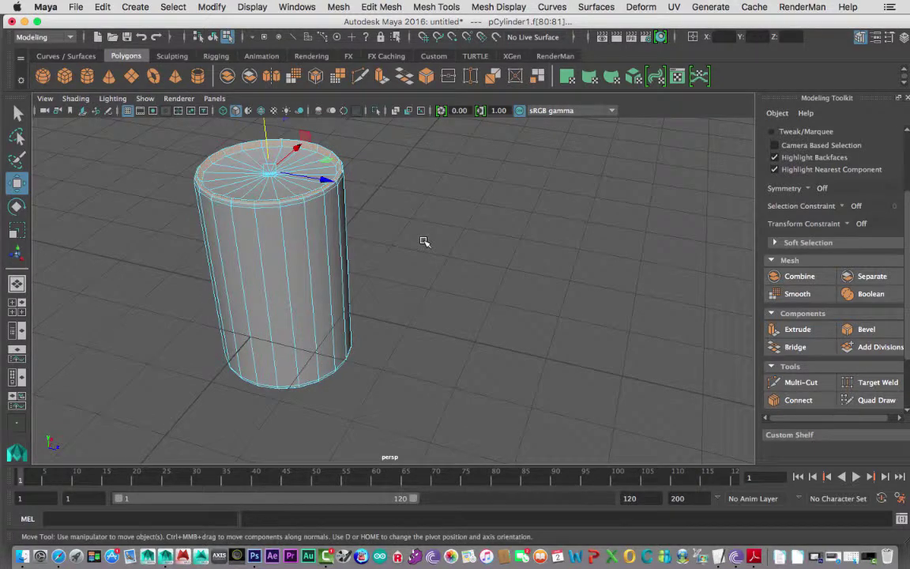
left_click_drag(372, 248, 463, 235, "alt")
left_click(499, 256)
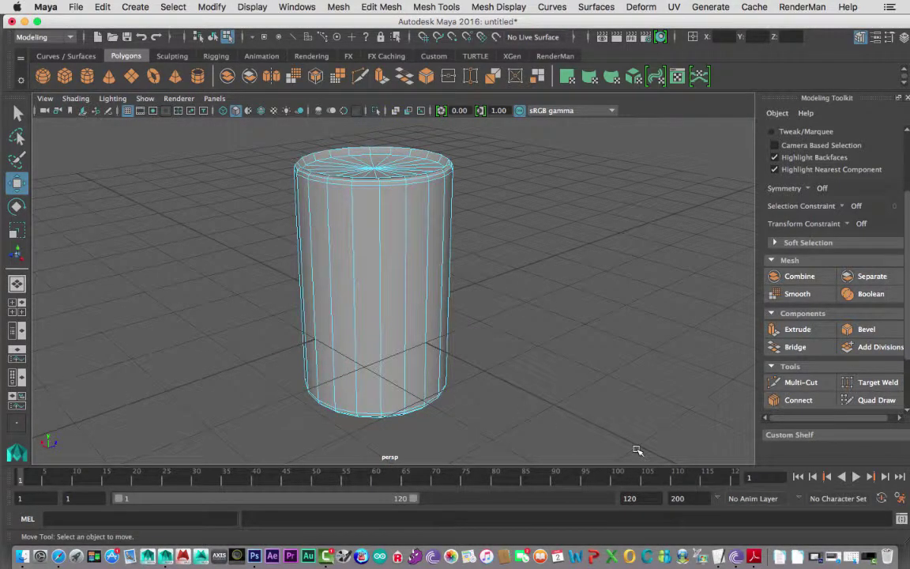
- Switch to the UVMAPPING folder in Finder and examine how the Example-1cube image shows a cube's texture unfolding, closing it when done
left_click(855, 558)
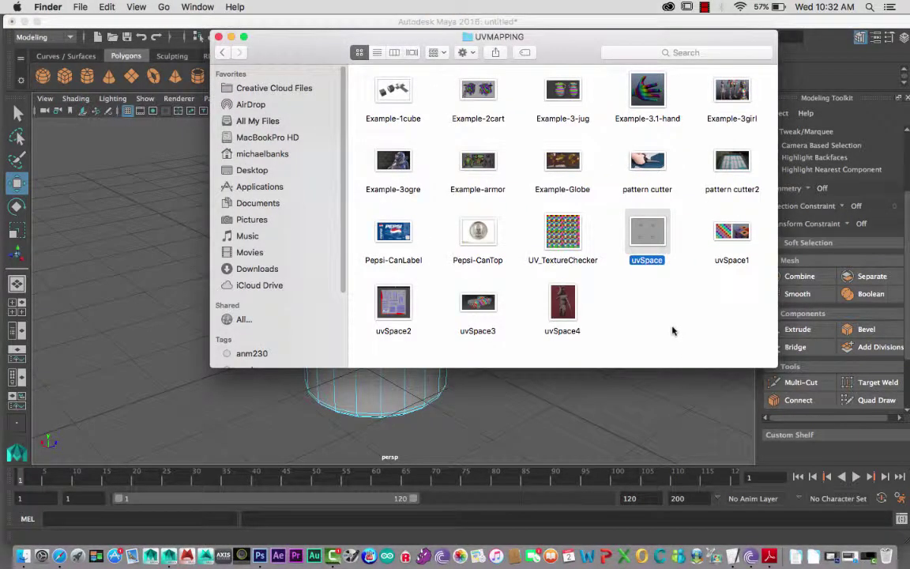
left_click_drag(567, 41, 526, 65)
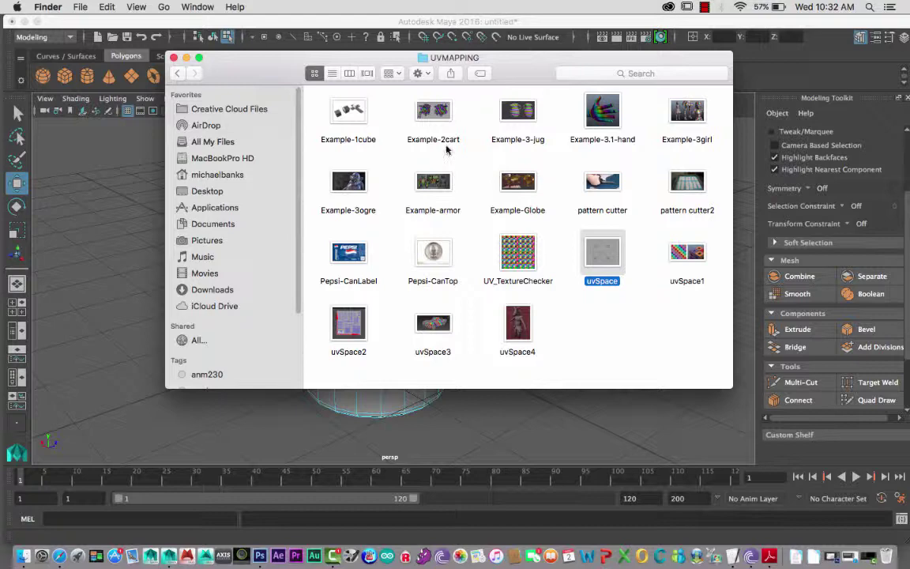
left_click(352, 113)
double_click(352, 112)
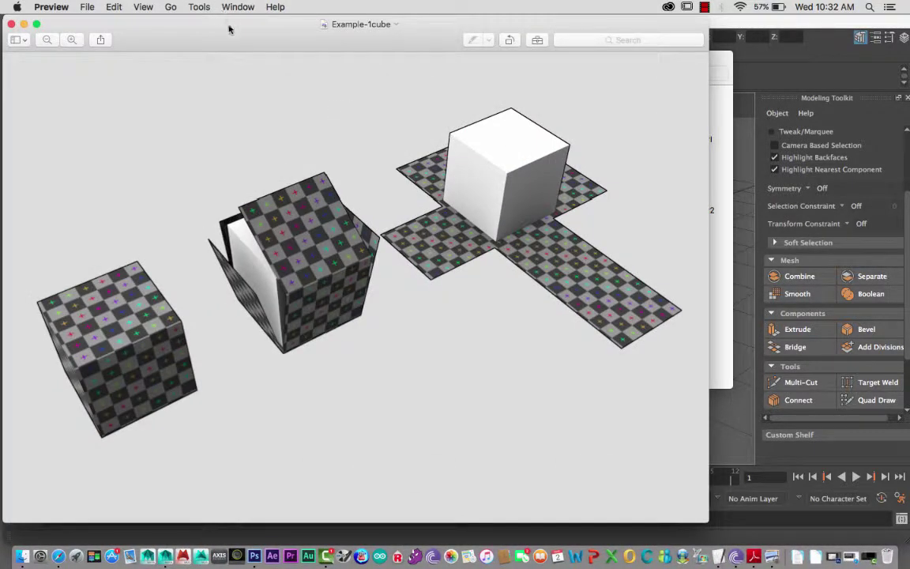
left_click_drag(228, 26, 353, 35)
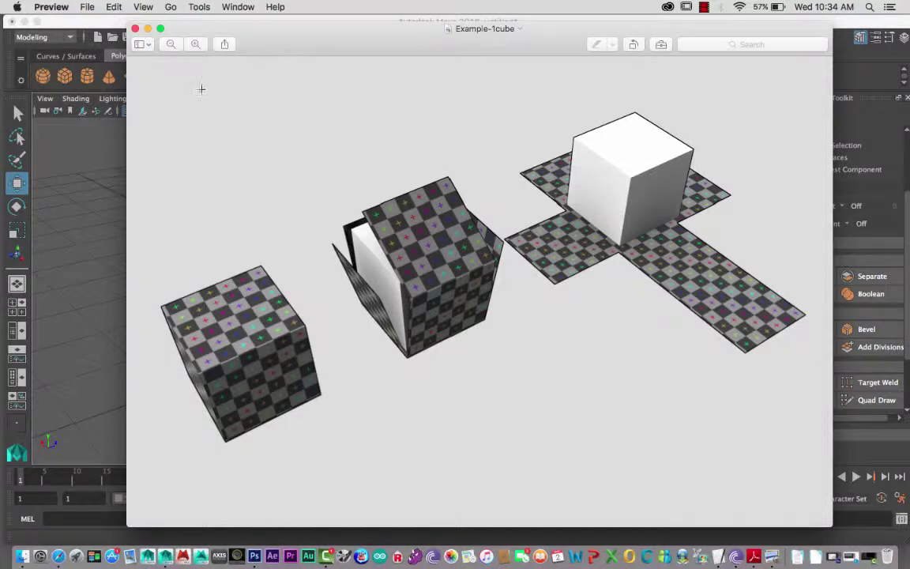
left_click(136, 30)
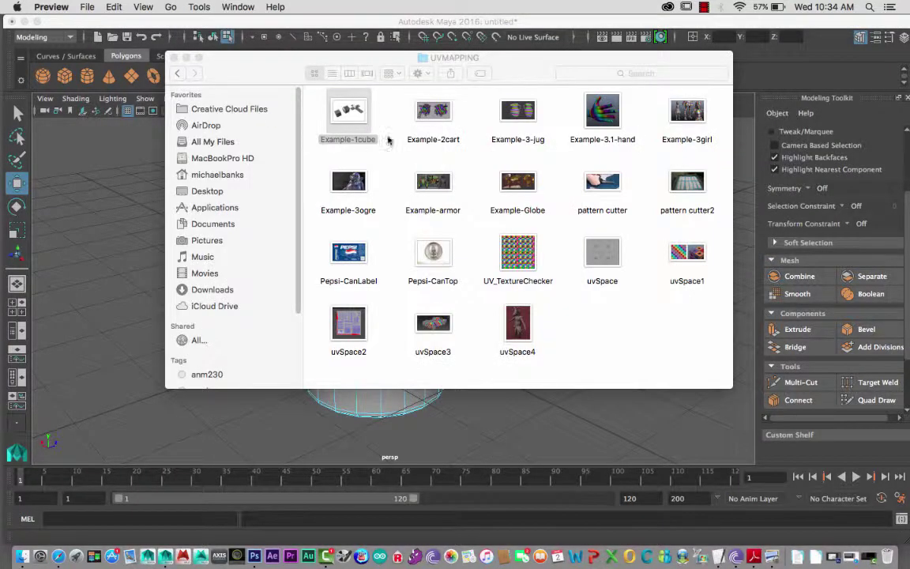
- Examine the checker texture on the Example-2cart image and compare it with Example-1cube, closing each image after viewing
double_click(433, 114)
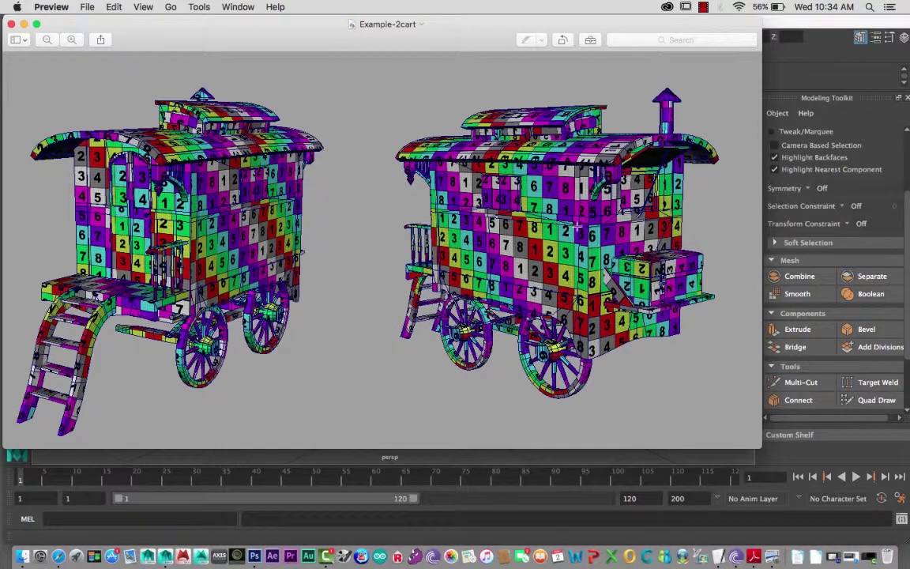
left_click(11, 24)
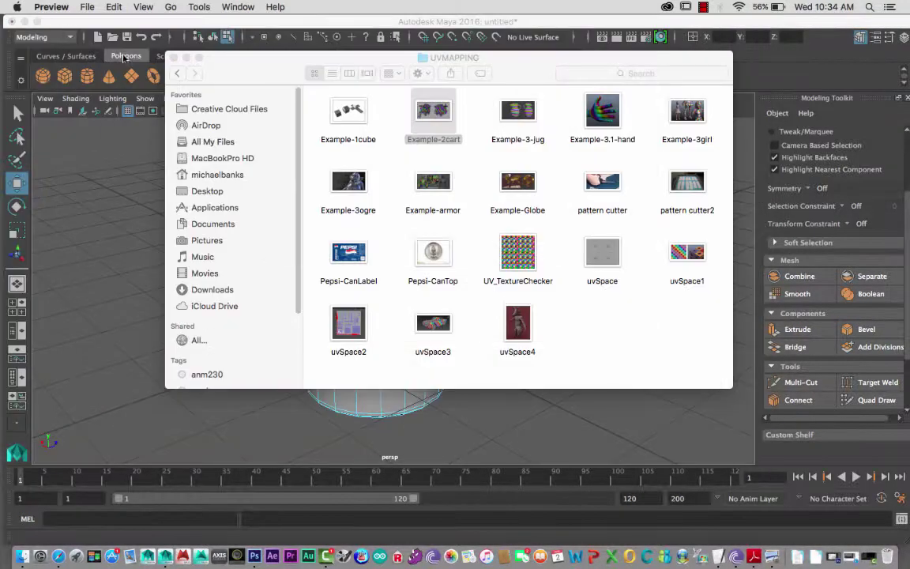
double_click(351, 116)
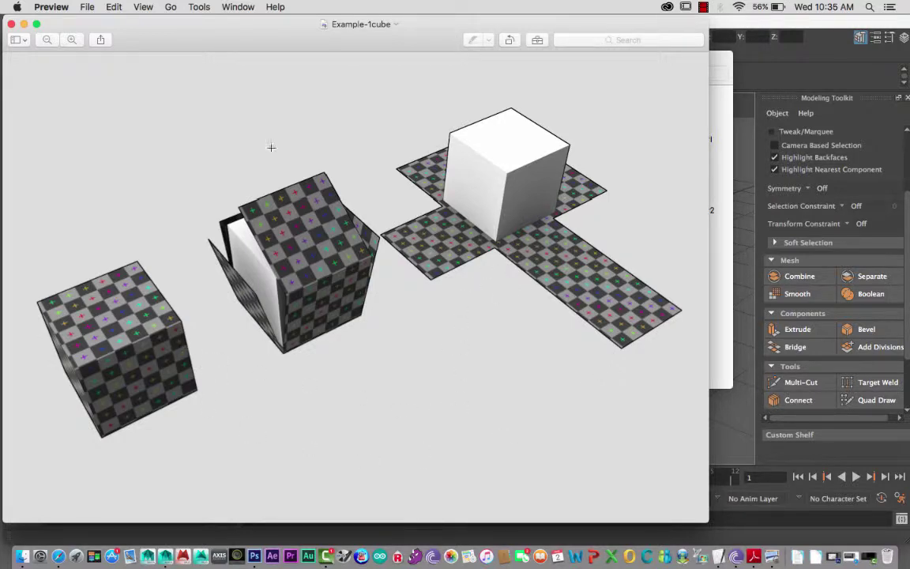
left_click(11, 25)
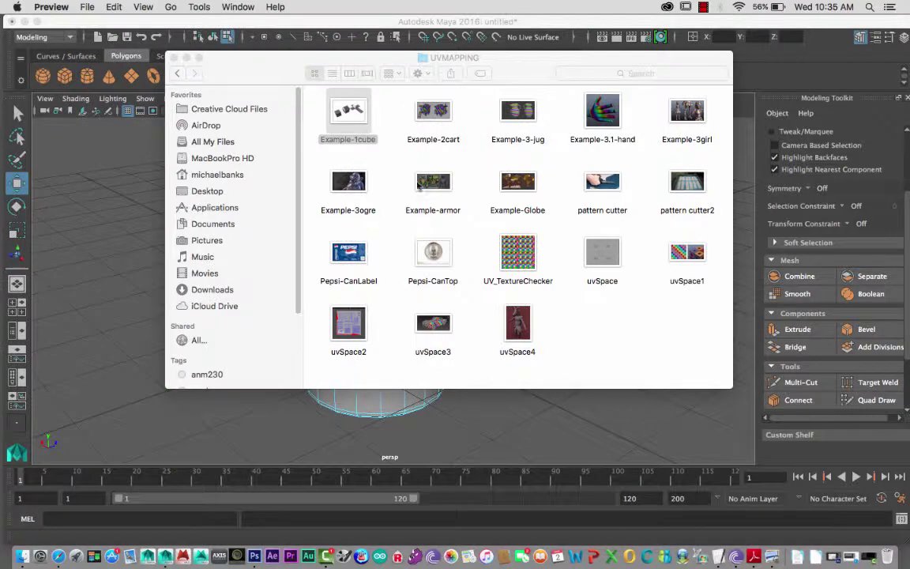
- Examine how the checker textures wrap around the models in Example-3-jug and Example-3.1-hand, closing each image after viewing
double_click(515, 114)
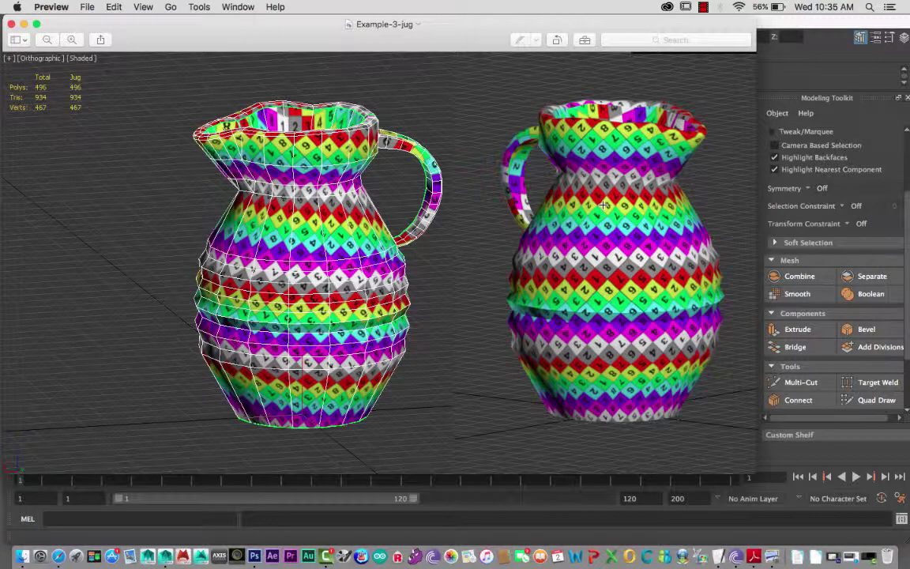
left_click(11, 24)
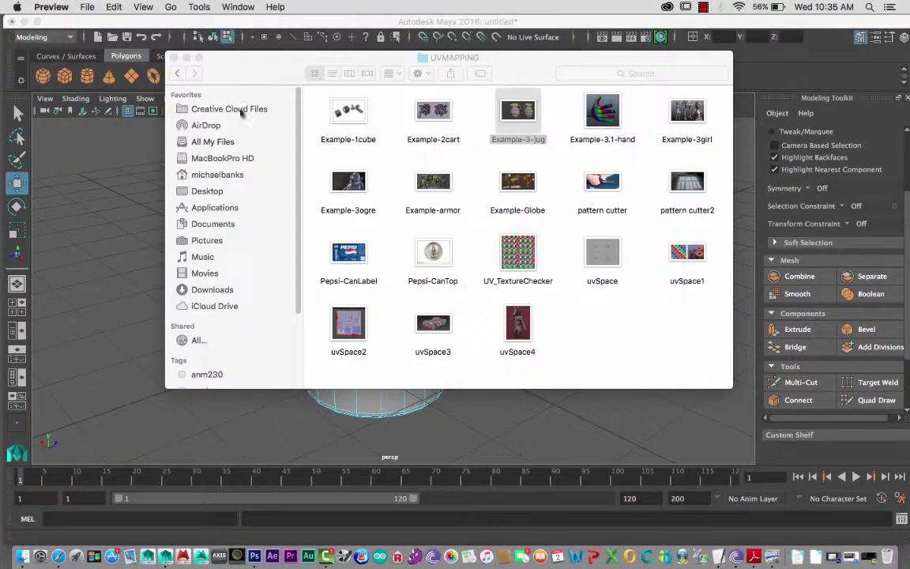
double_click(601, 114)
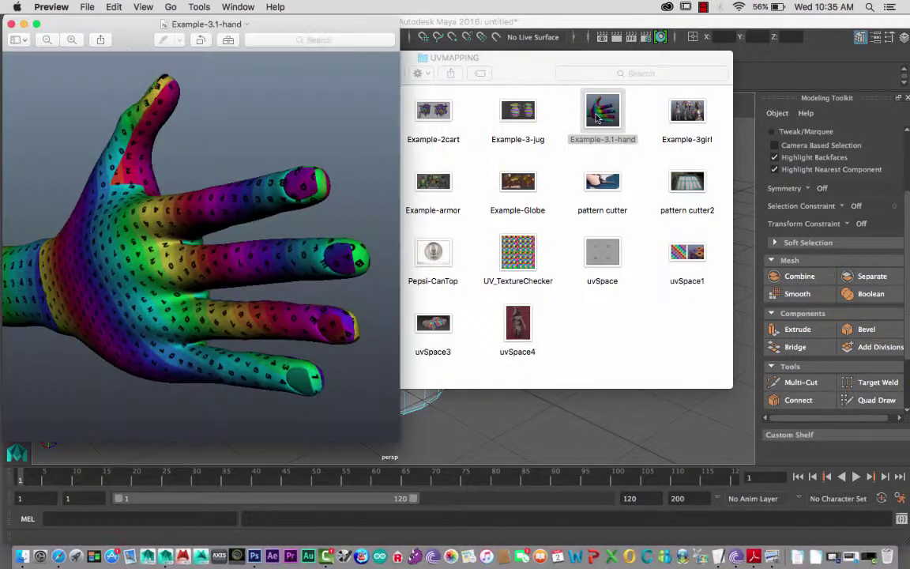
left_click_drag(148, 46, 380, 45)
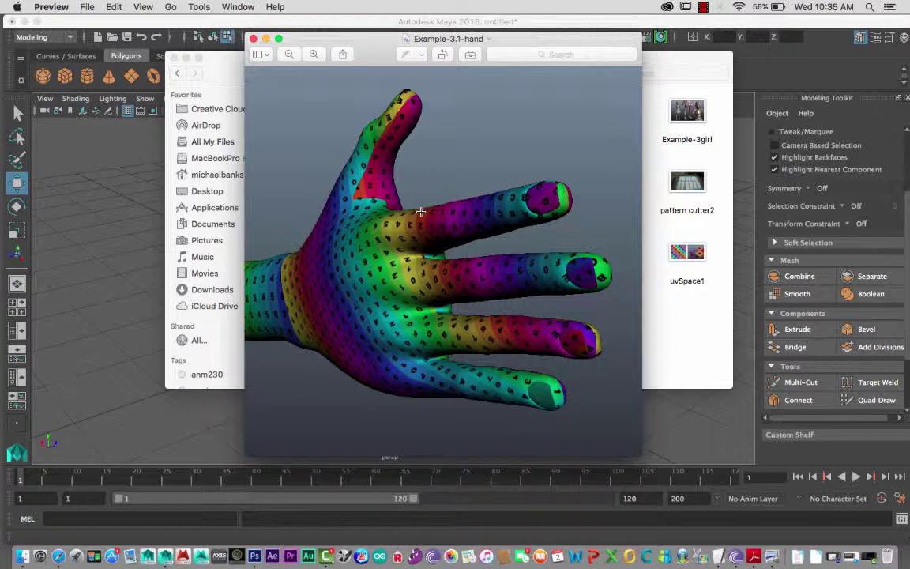
left_click(252, 38)
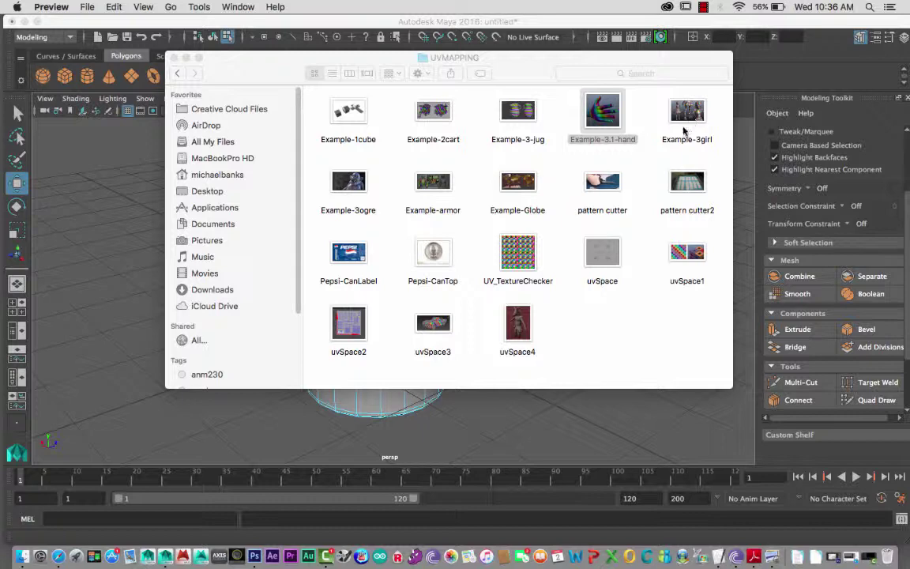
- Examine the character texturing in Example-3girl and the UV islands in Example-armor, closing each image after viewing
double_click(685, 127)
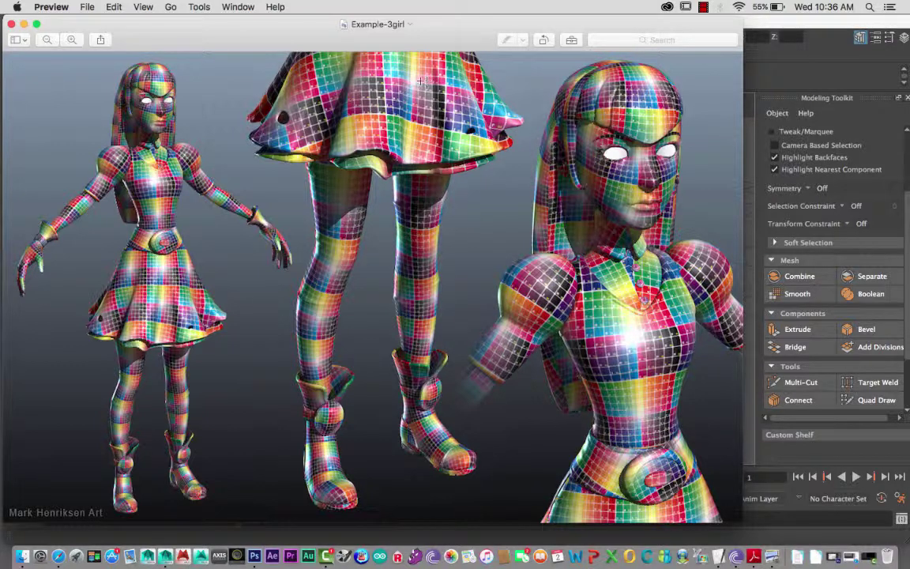
left_click(11, 24)
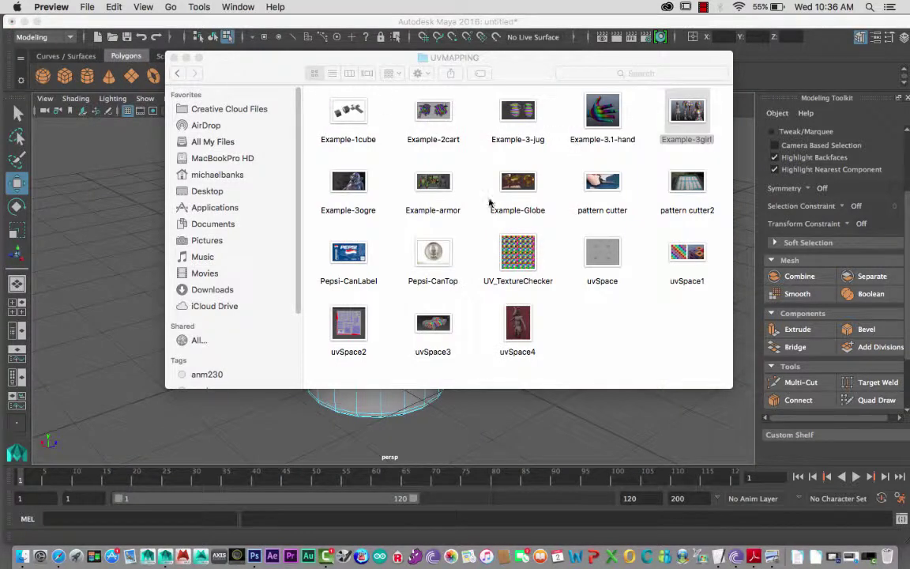
double_click(433, 184)
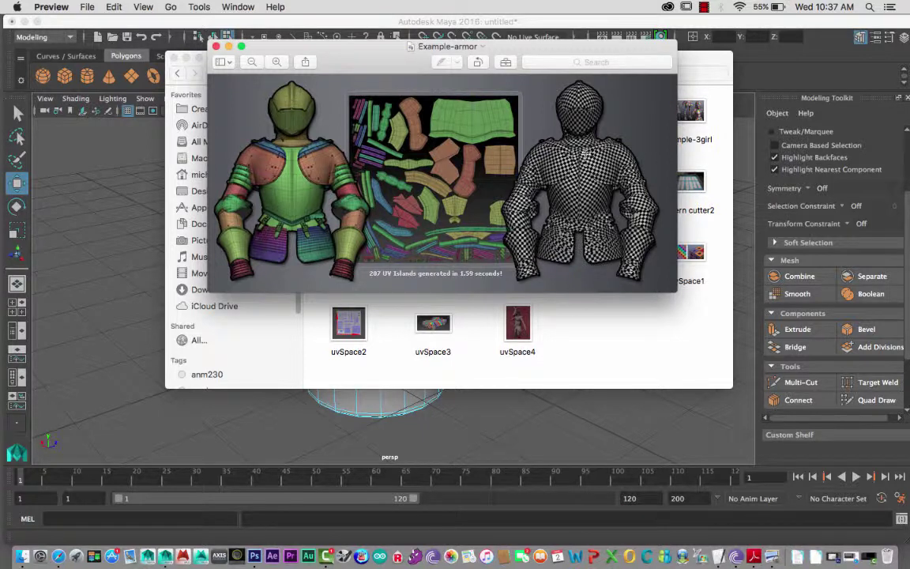
left_click(218, 48)
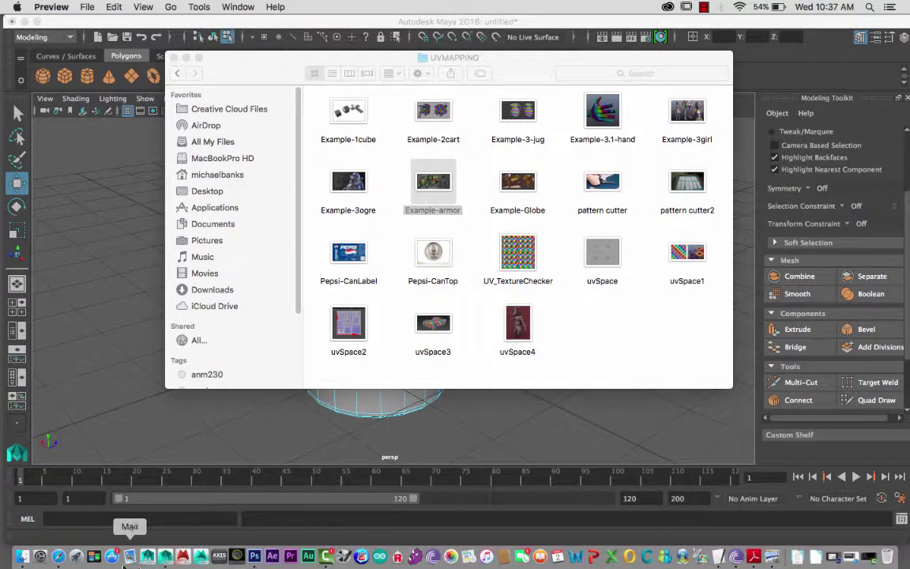
- Watch the PepsiCan YouTube video in Safari from 0:43 to about 1:15, and minimize the browser and folder windows
left_click(58, 556)
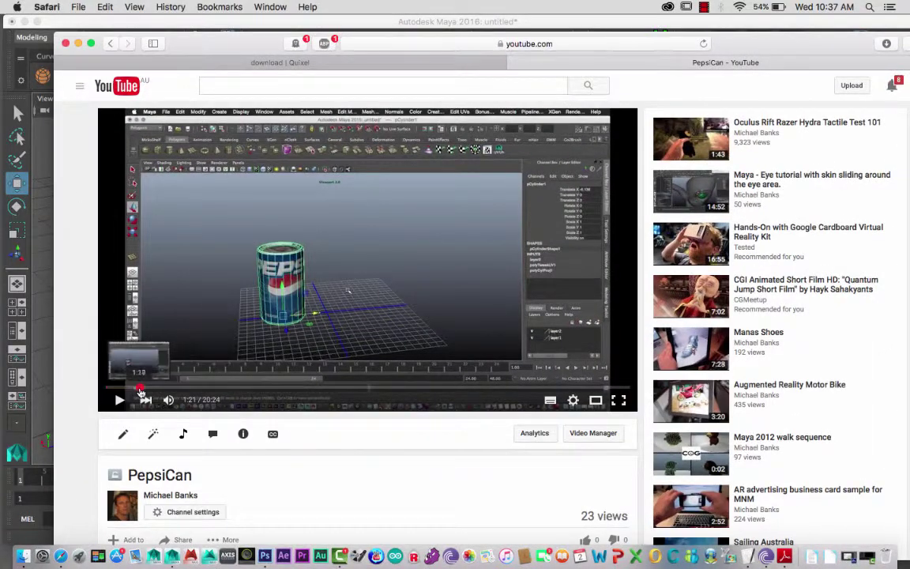
left_click_drag(139, 389, 124, 393)
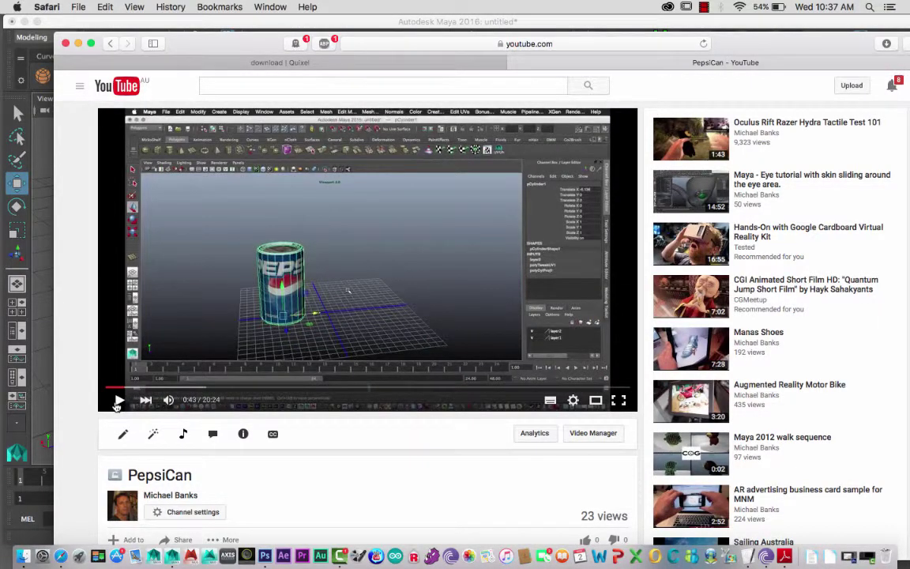
left_click(117, 402)
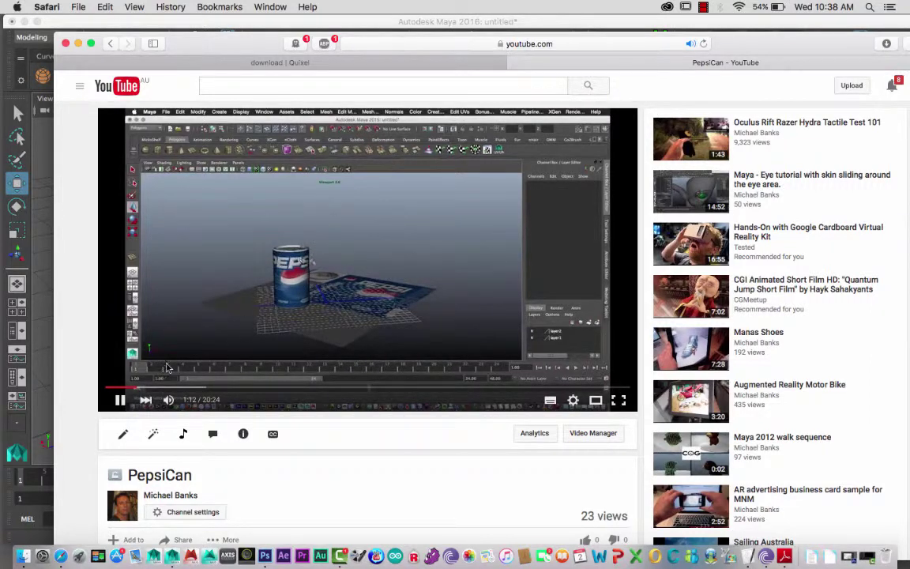
left_click(120, 400)
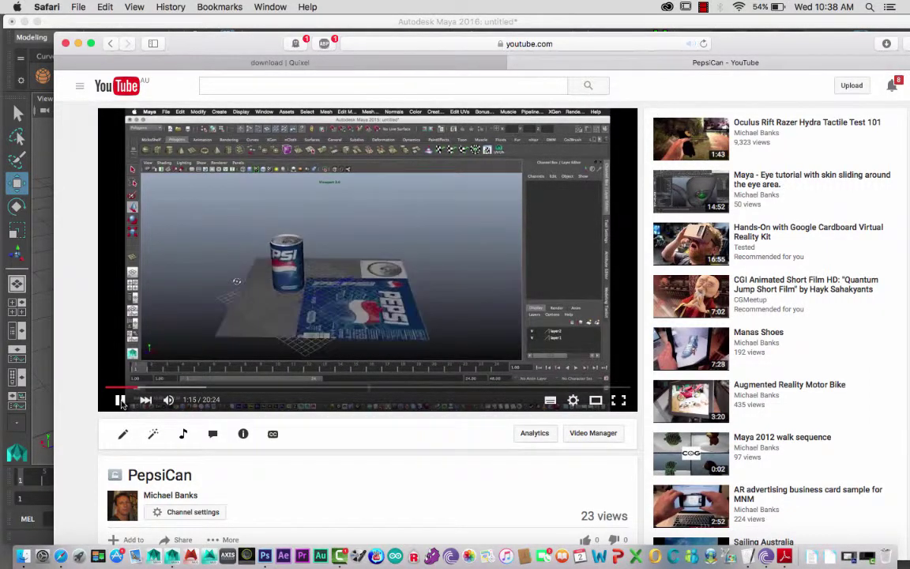
left_click(78, 44)
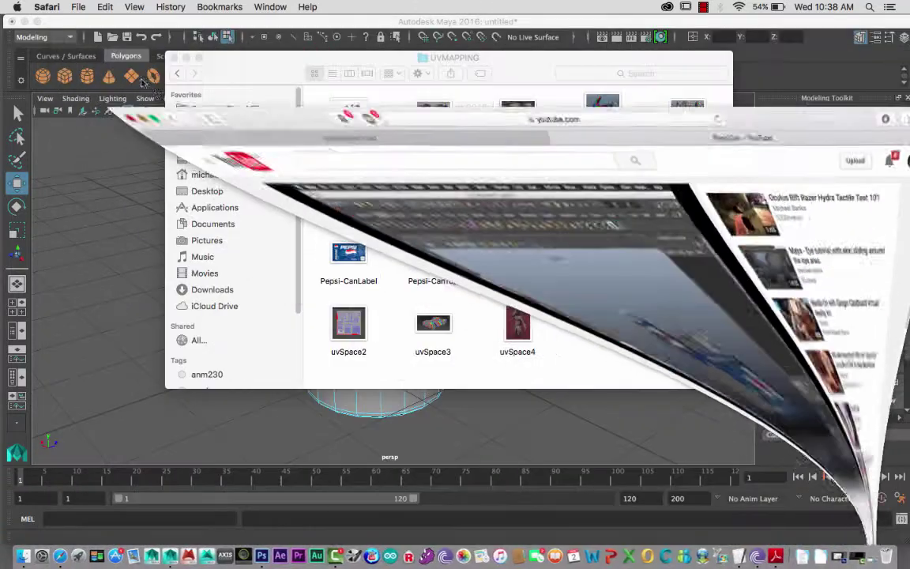
left_click(188, 64)
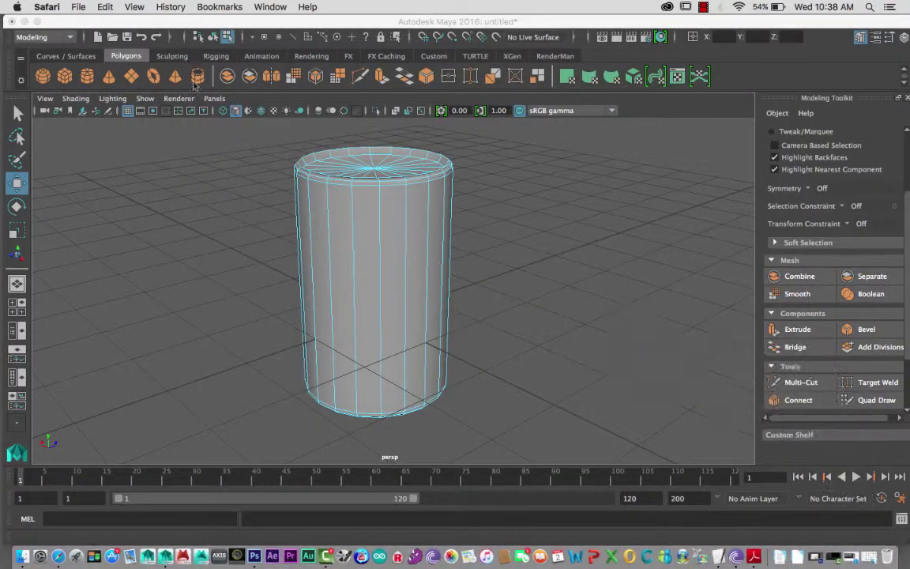
- Select the whole cylinder object in Maya and delete it from the scene
left_click(328, 249)
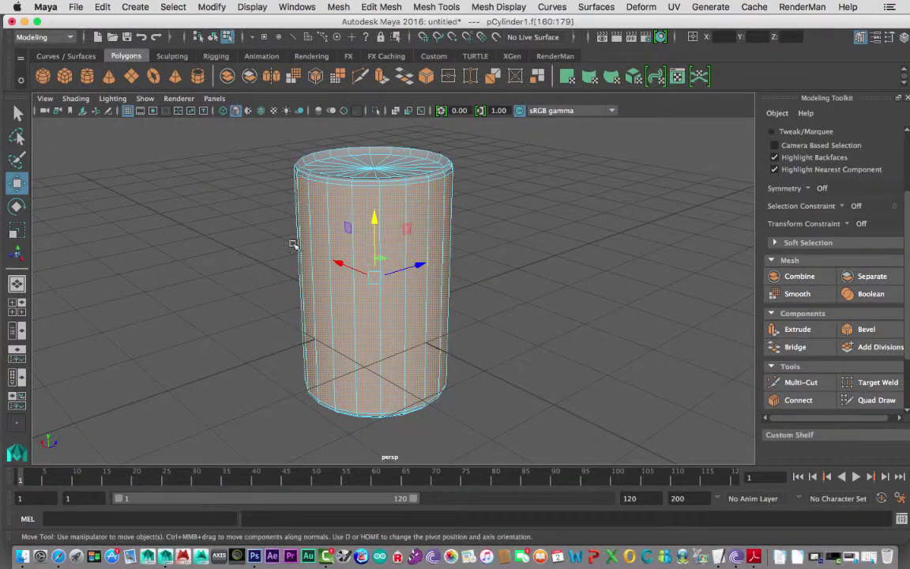
right_click(361, 212)
left_click(324, 269)
left_click(249, 241)
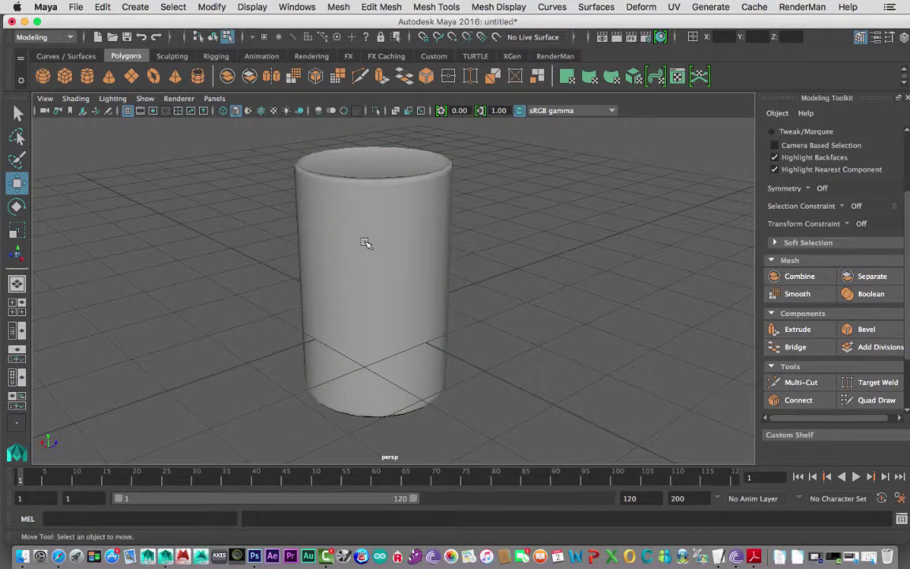
right_click(365, 211)
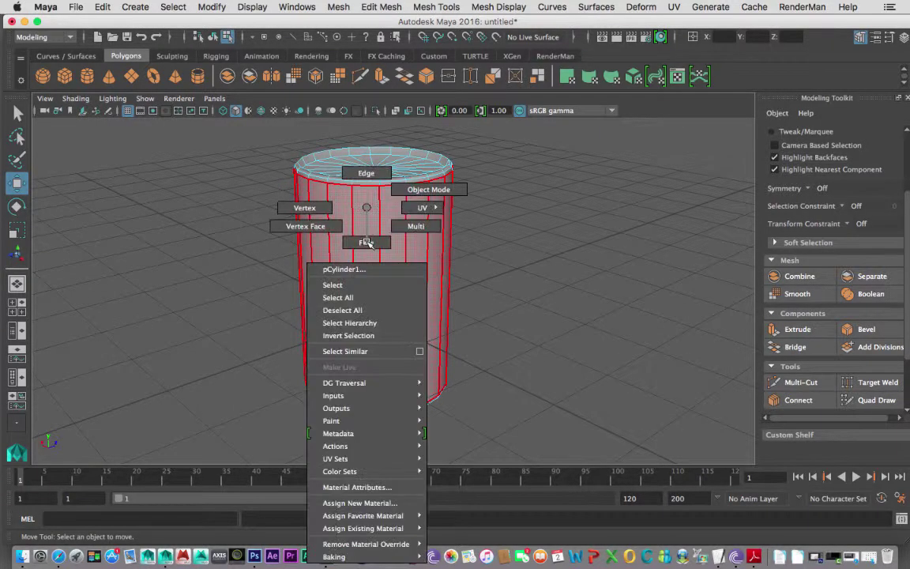
left_click(336, 285)
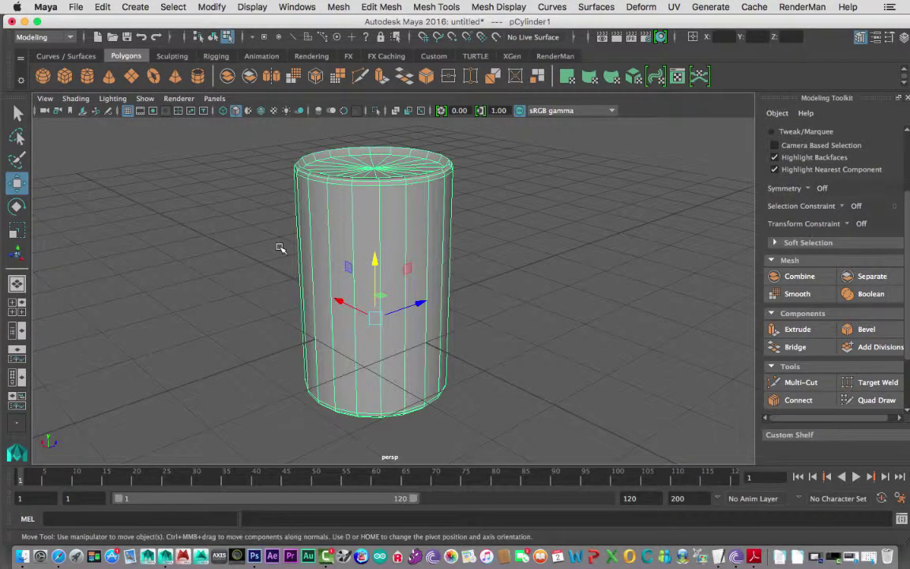
key("Delete")
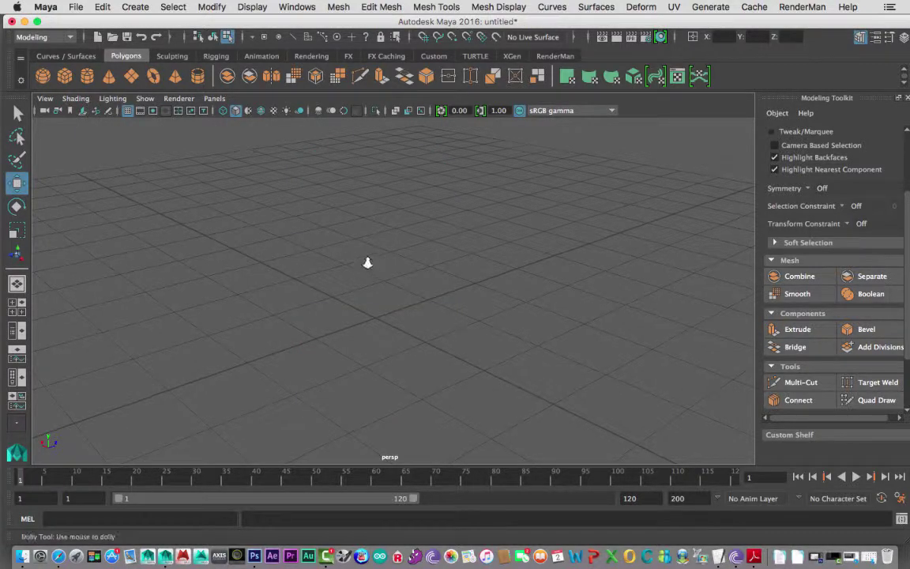
- Choose the Modeling menu set and review the available UV commands without running any
left_click_drag(241, 248, 276, 282, "alt")
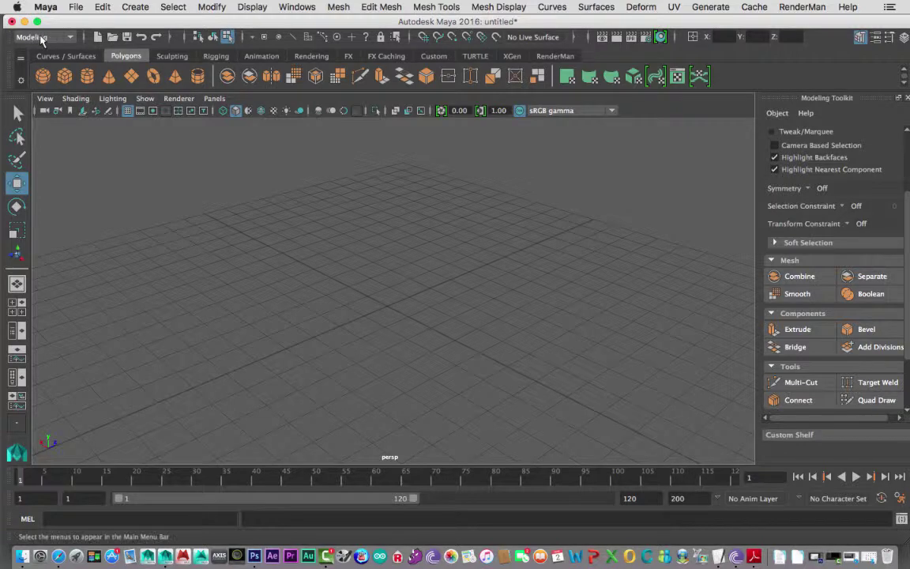
left_click(71, 39)
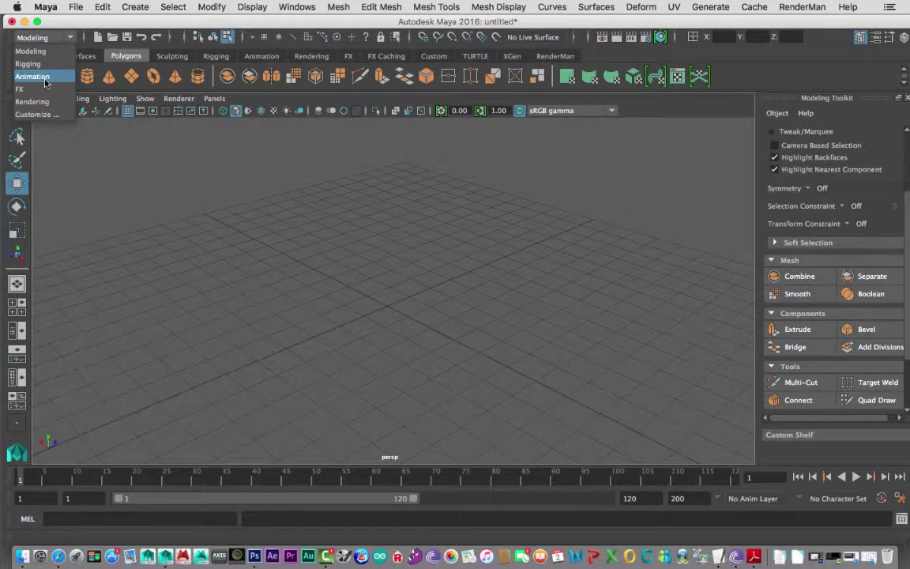
left_click(43, 52)
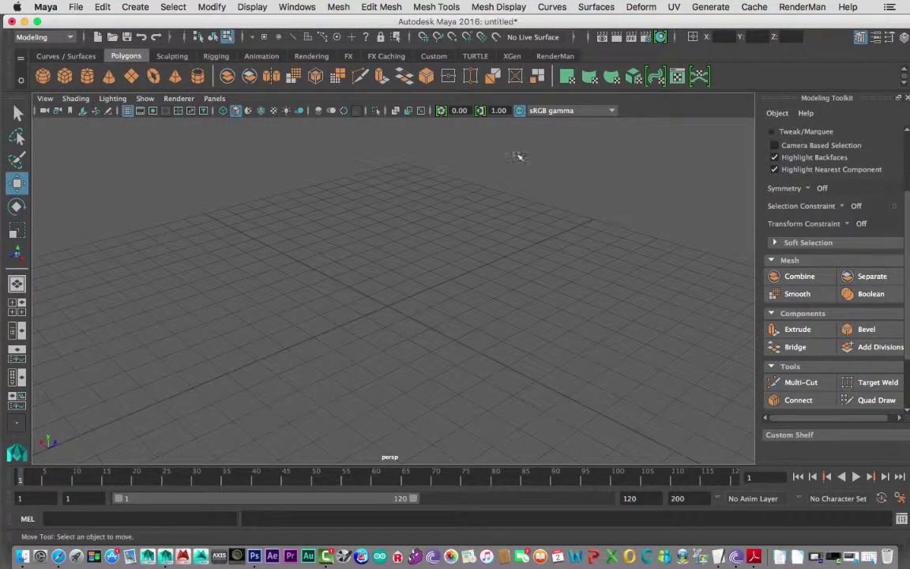
left_click(674, 7)
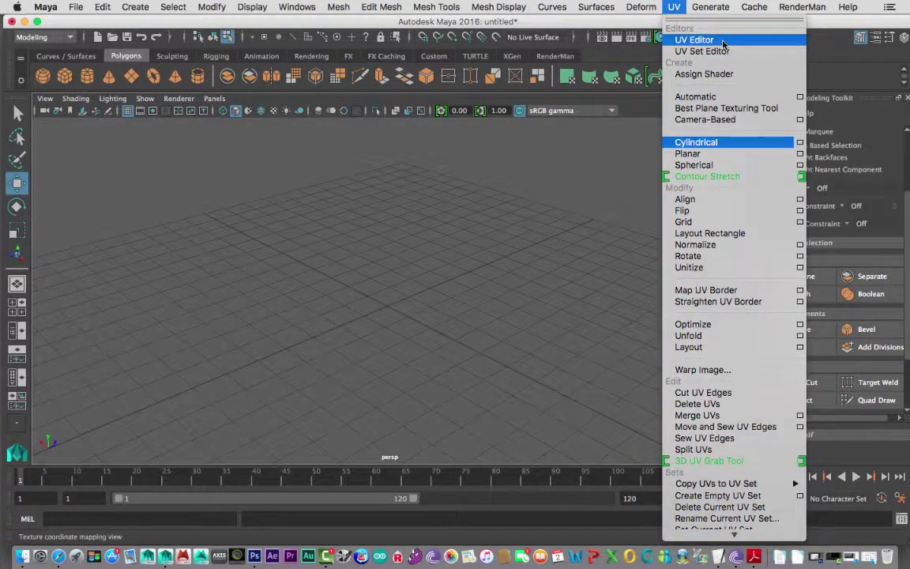
left_click(307, 168)
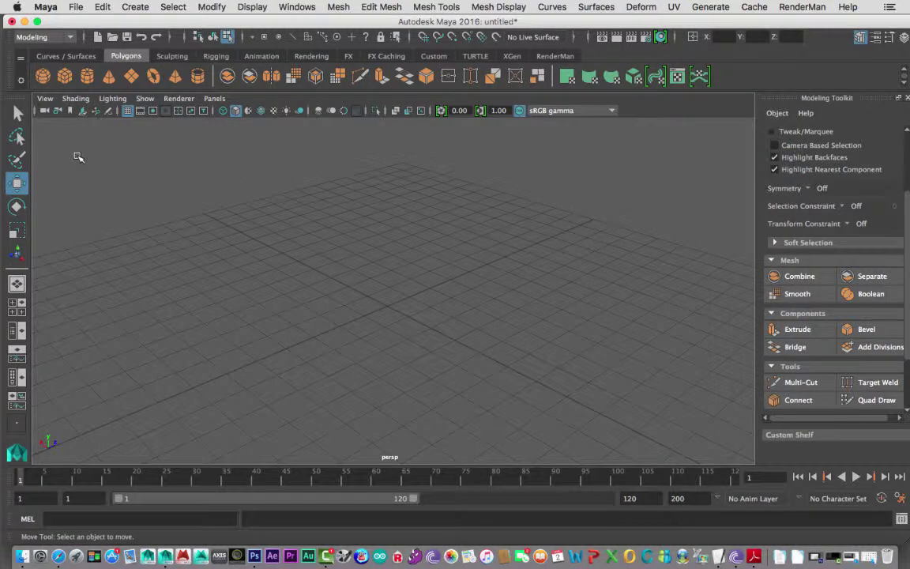
- Create a polygon cylinder at the scene's origin and move it slightly along the X axis
left_click(87, 77)
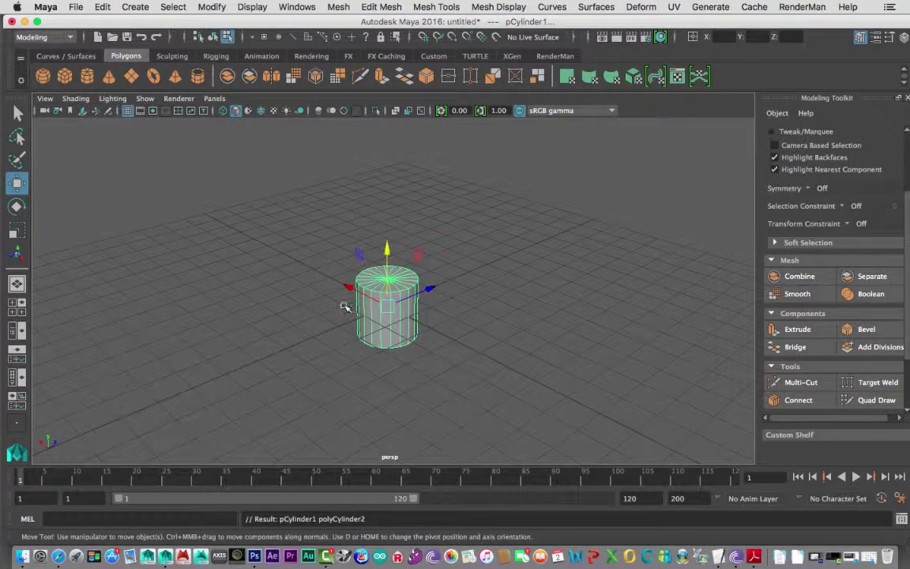
mouse_move(345, 305)
left_mouse_down("alt")
mouse_move(325, 328)
mouse_move(365, 283)
mouse_move(371, 290)
mouse_move(361, 303)
left_mouse_up("alt")
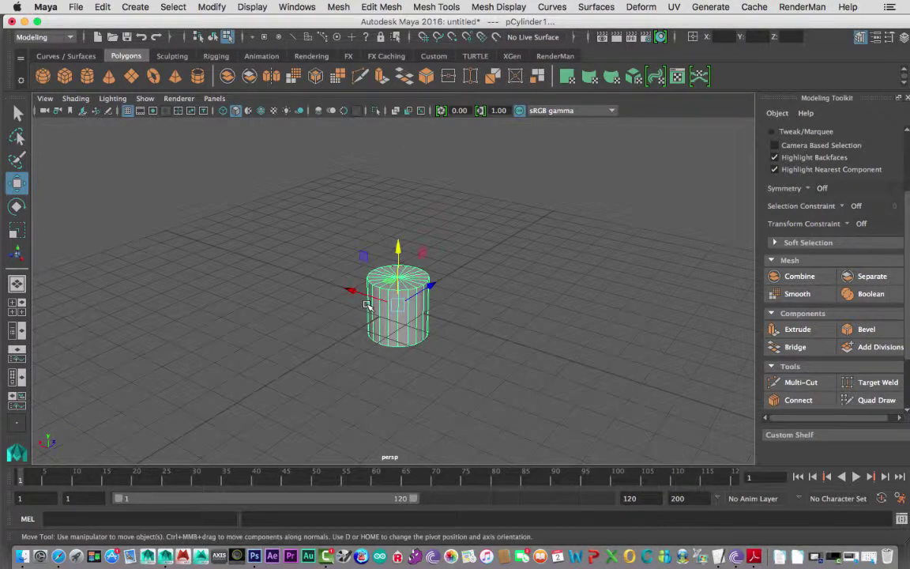
middle_click_drag(367, 306, 409, 292, "alt")
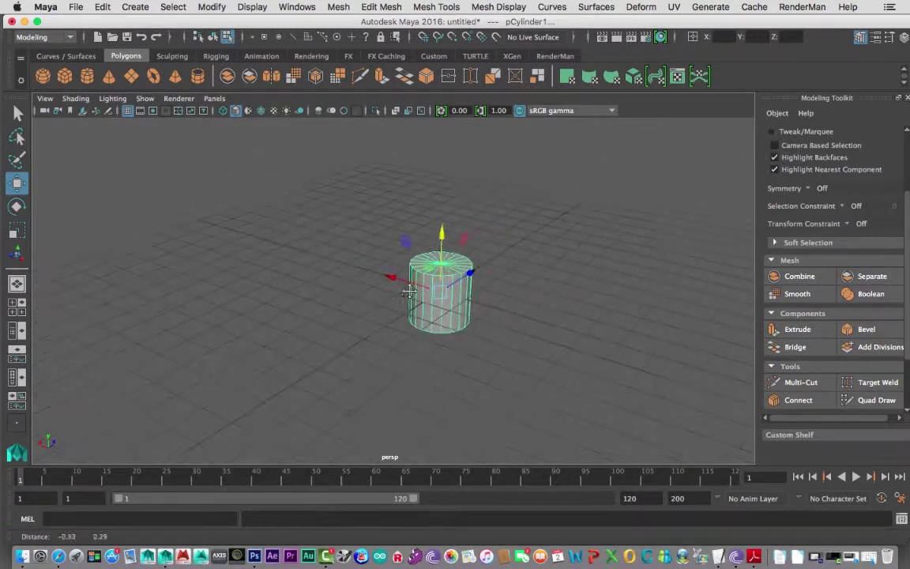
scroll(421, 297, "up", 2)
right_click_drag(434, 297, 558, 335, "alt")
left_click_drag(505, 339, 416, 320, "alt")
mouse_move(417, 319)
right_mouse_down("alt")
mouse_move(406, 263)
mouse_move(433, 316)
right_mouse_up("alt")
mouse_move(434, 315)
left_mouse_down("alt")
mouse_move(435, 336)
mouse_move(437, 314)
left_mouse_up("alt")
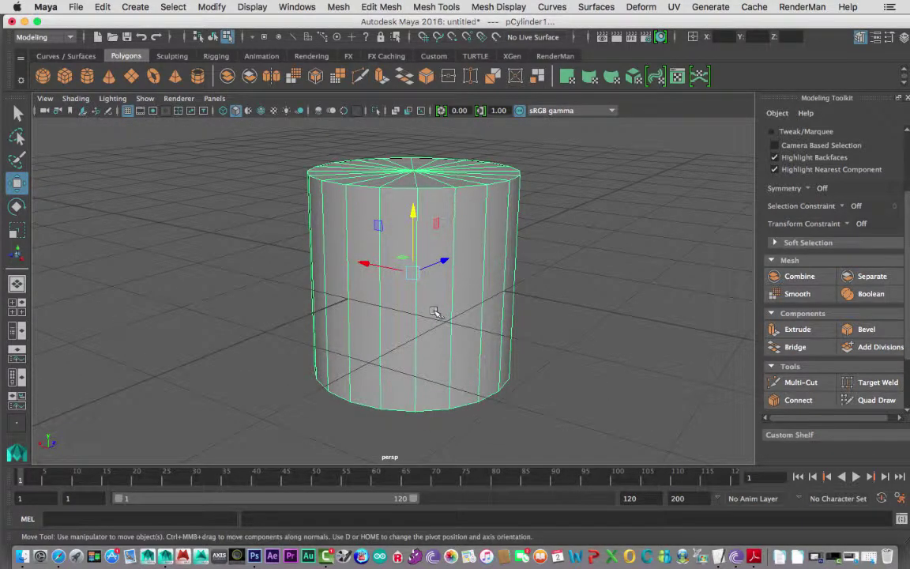
left_click_drag(393, 268, 372, 271)
key("ctrl+z")
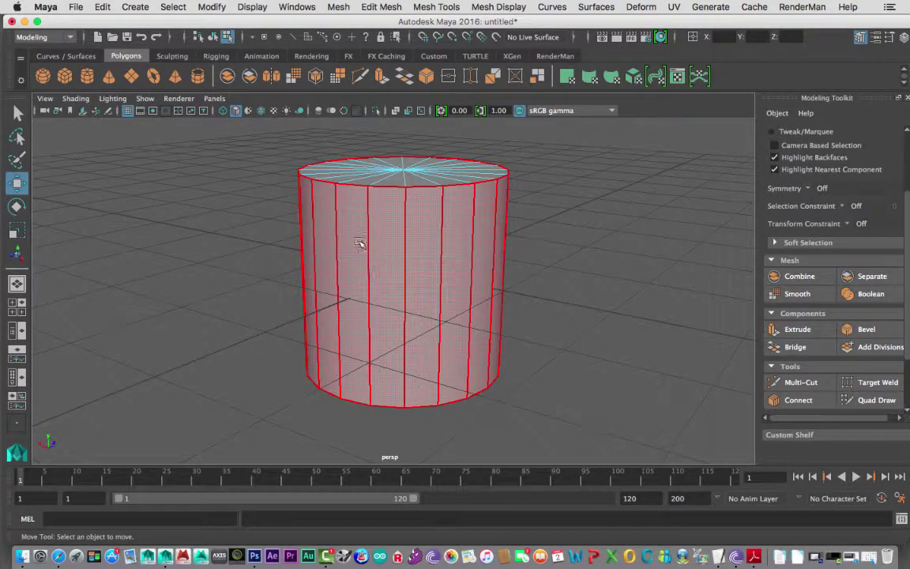
- Switch the cylinder between component and object selection modes, leaving the whole cylinder selected in object mode
right_click(366, 245)
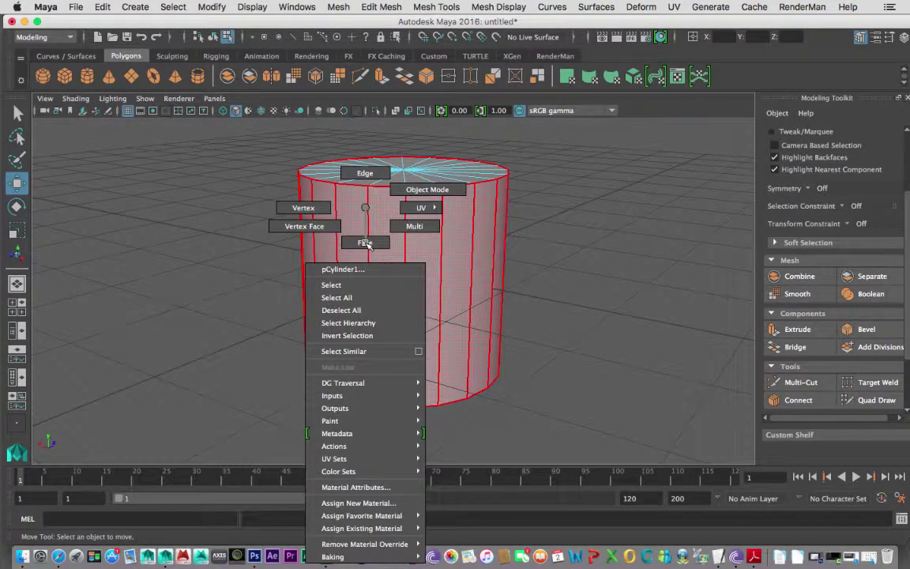
left_click(332, 285)
right_click_drag(365, 207, 365, 246)
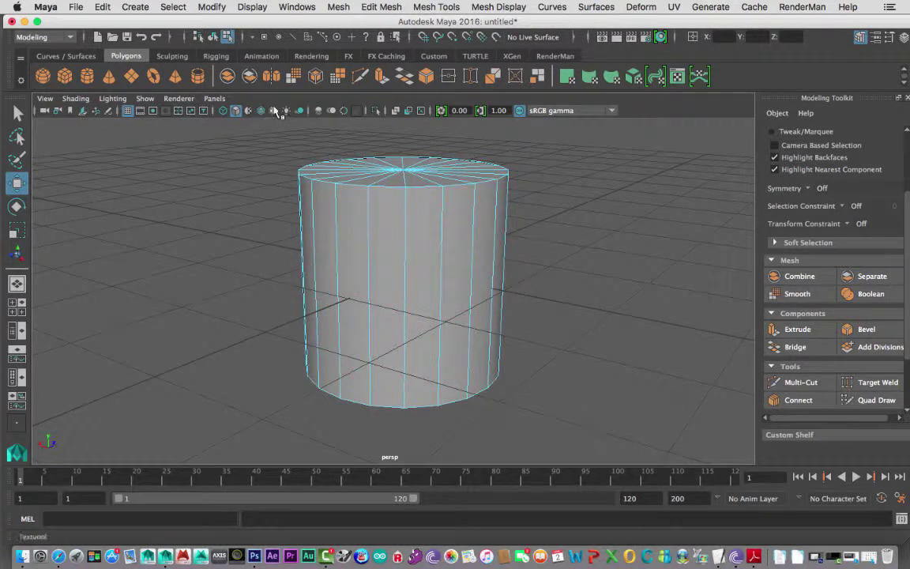
left_click(212, 37)
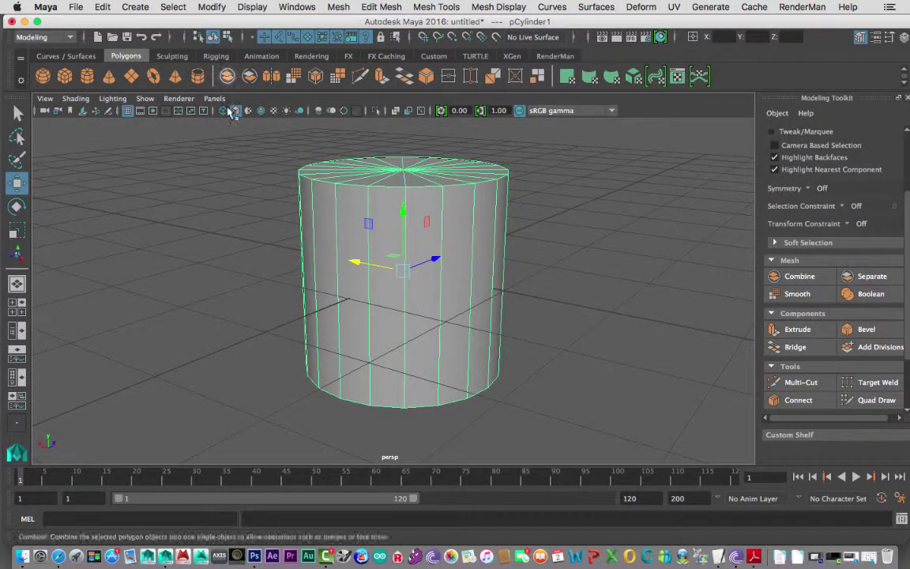
left_click(291, 199)
left_click(339, 187)
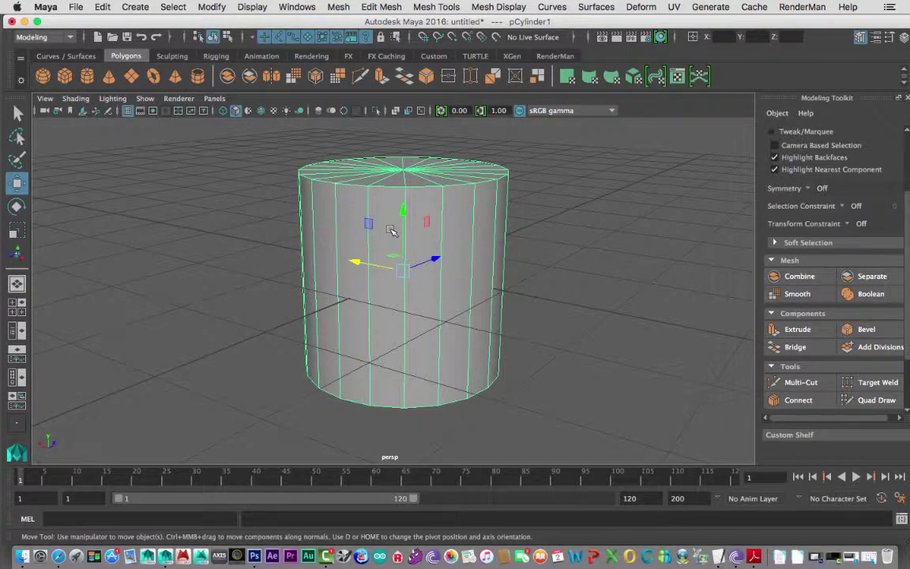
left_click(229, 37)
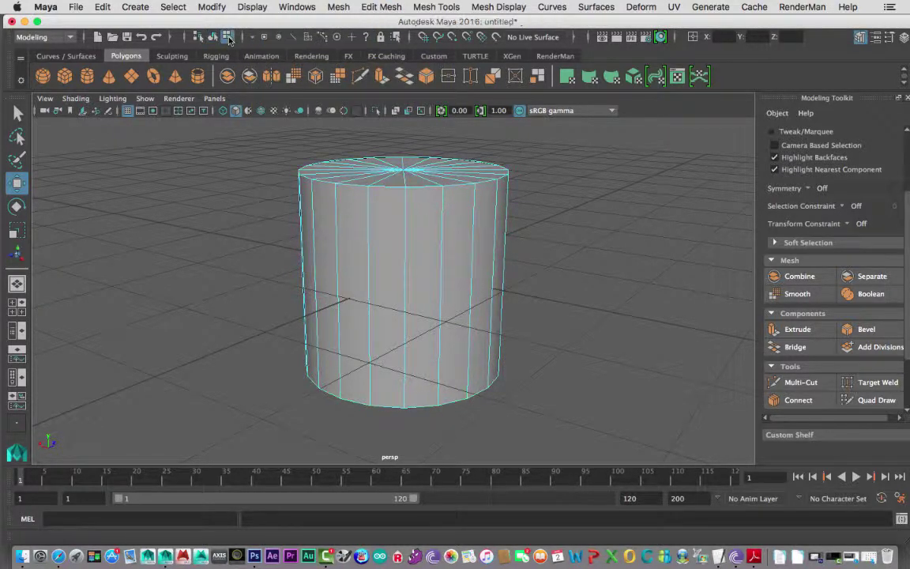
left_click(214, 37)
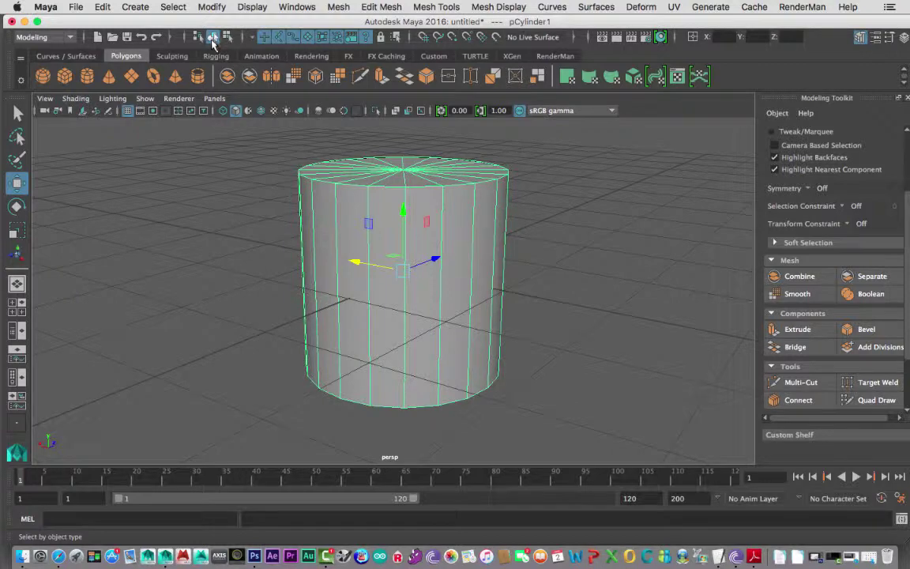
left_click(303, 270)
left_click(341, 266)
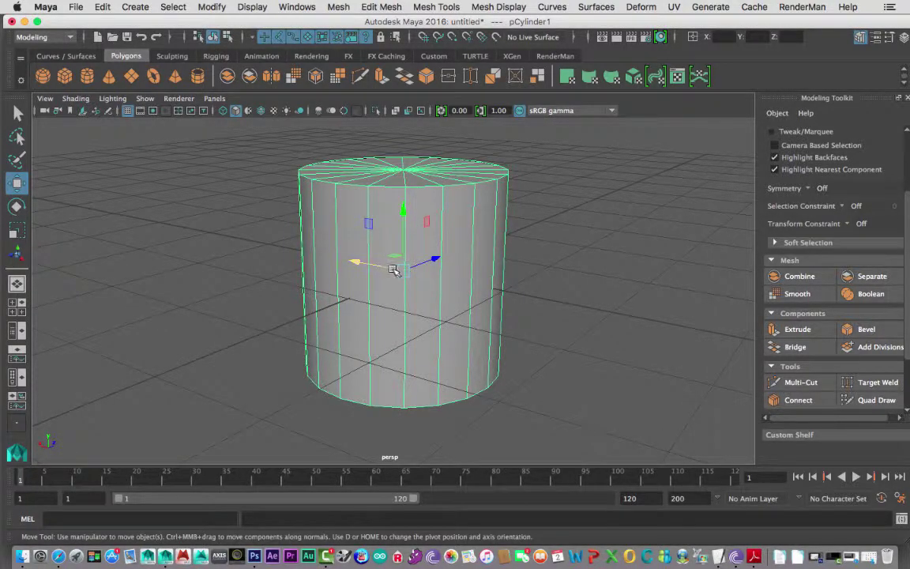
- Scale the cylinder along the Y axis to make it taller, like a can
left_click_drag(355, 244, 364, 287, "alt")
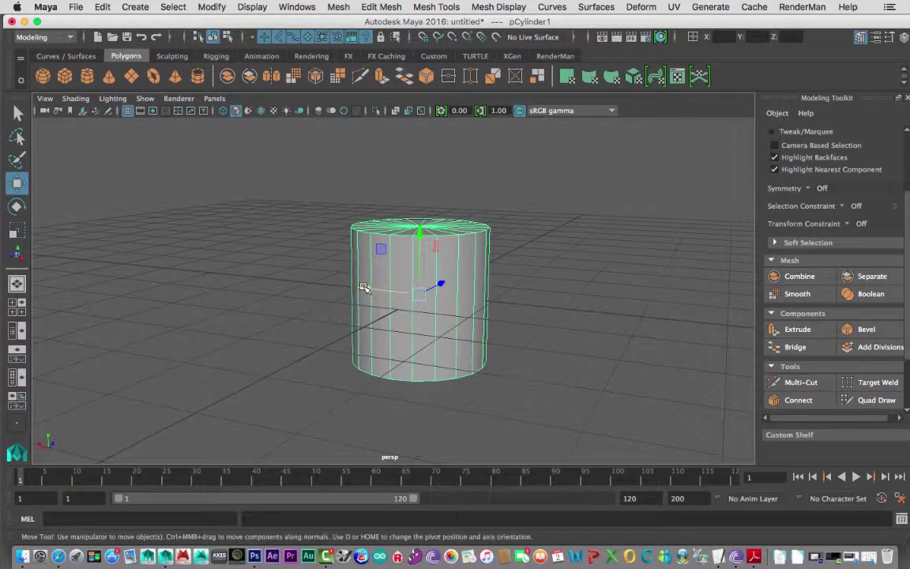
key("r")
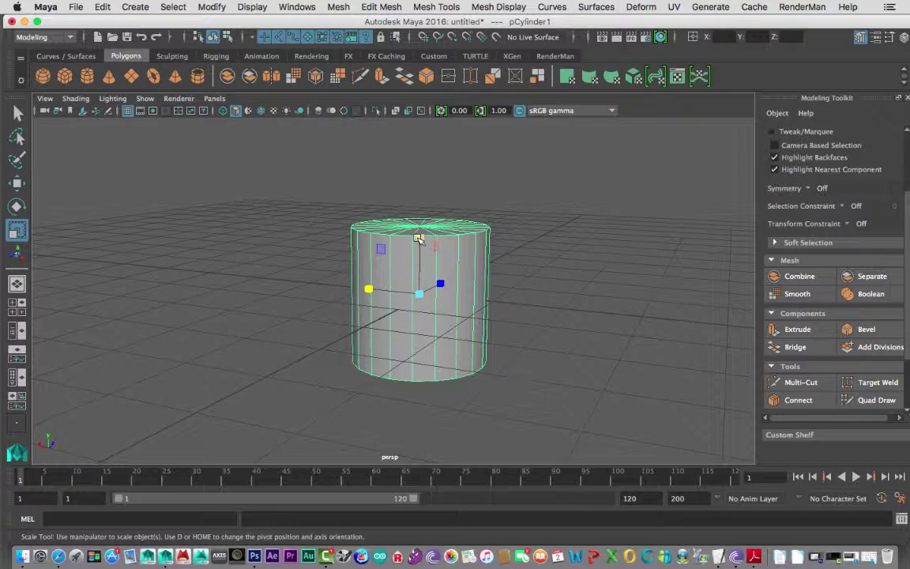
left_click_drag(419, 237, 419, 211)
- Put the cylinder in edge mode and select the full edge loop around its top rim
left_click_drag(434, 251, 421, 270, "alt")
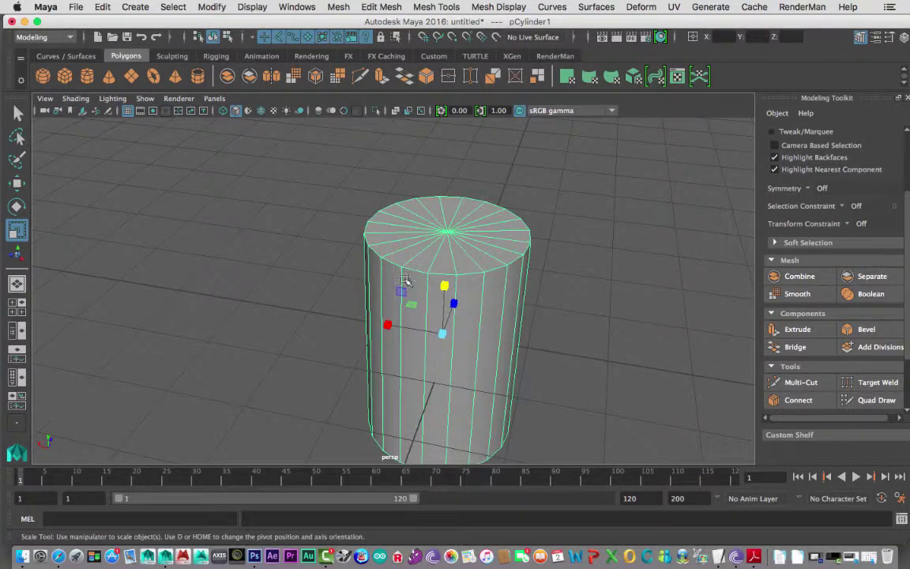
right_click_drag(366, 251, 401, 259, "alt")
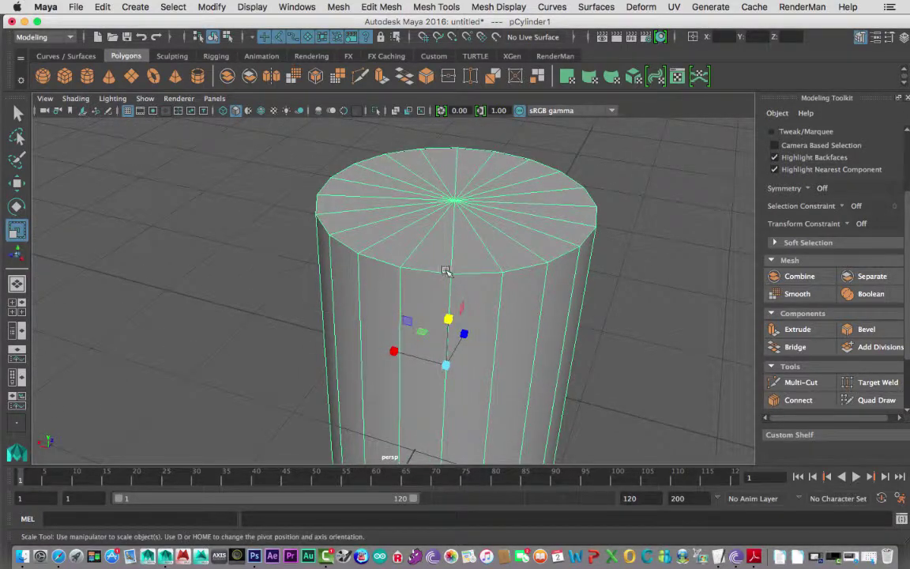
left_click_drag(368, 251, 353, 240, "alt")
right_click_drag(353, 240, 406, 259, "alt")
left_click_drag(396, 244, 381, 264, "alt")
right_click(392, 254)
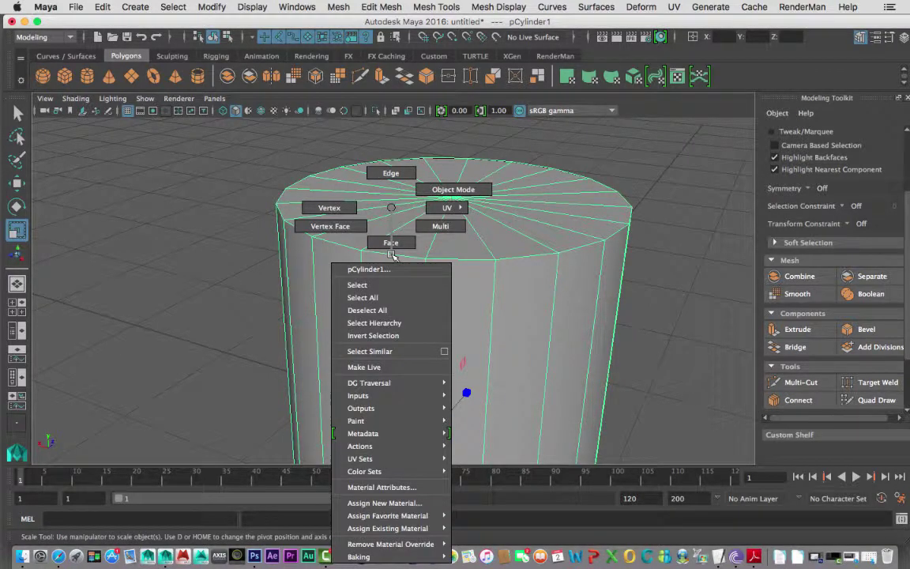
left_click(391, 173)
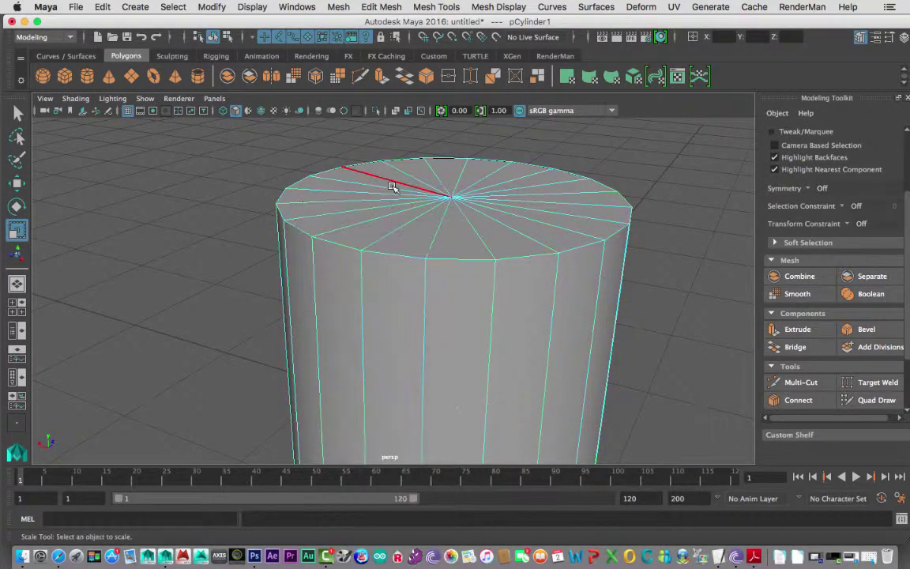
double_click(448, 258)
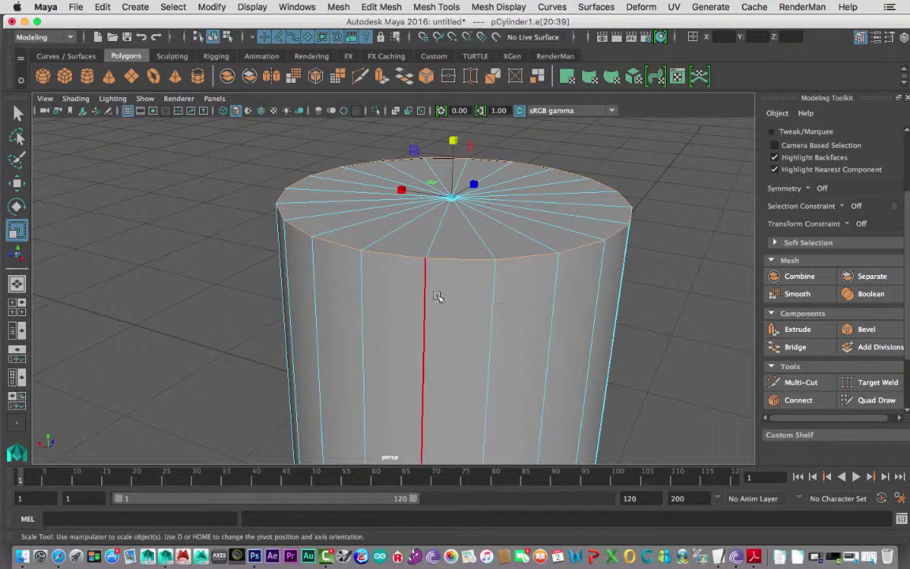
- Open the Bevel options for the selected top edge loop and move the dialog aside from the cylinder
mouse_move(438, 297)
left_mouse_down("alt")
mouse_move(423, 305)
mouse_move(415, 291)
mouse_move(421, 296)
left_mouse_up("alt")
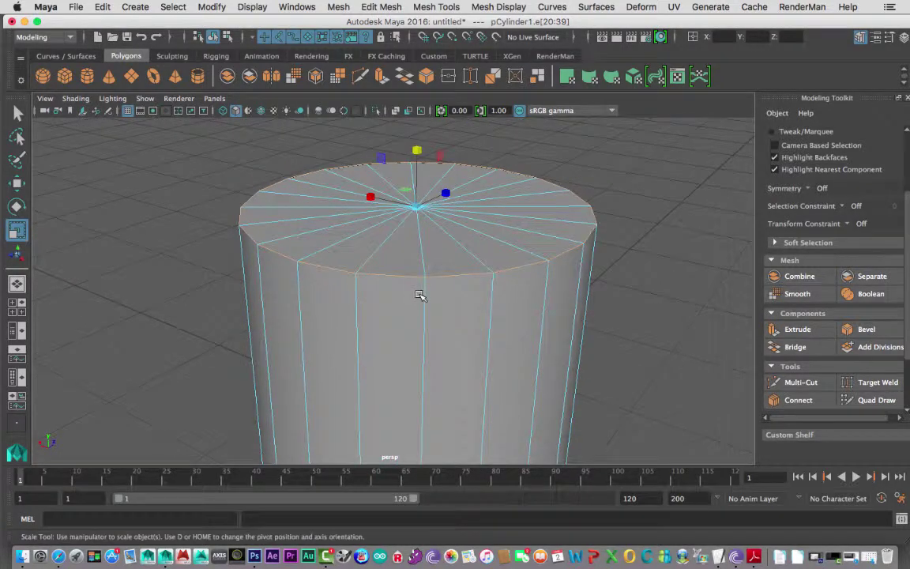
left_click(340, 8)
mouse_move(377, 15)
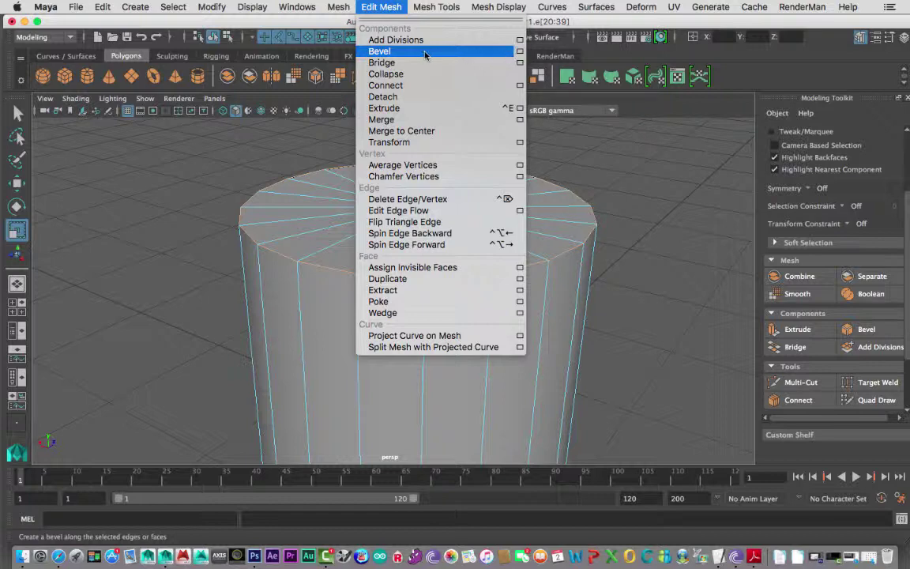
left_click(520, 52)
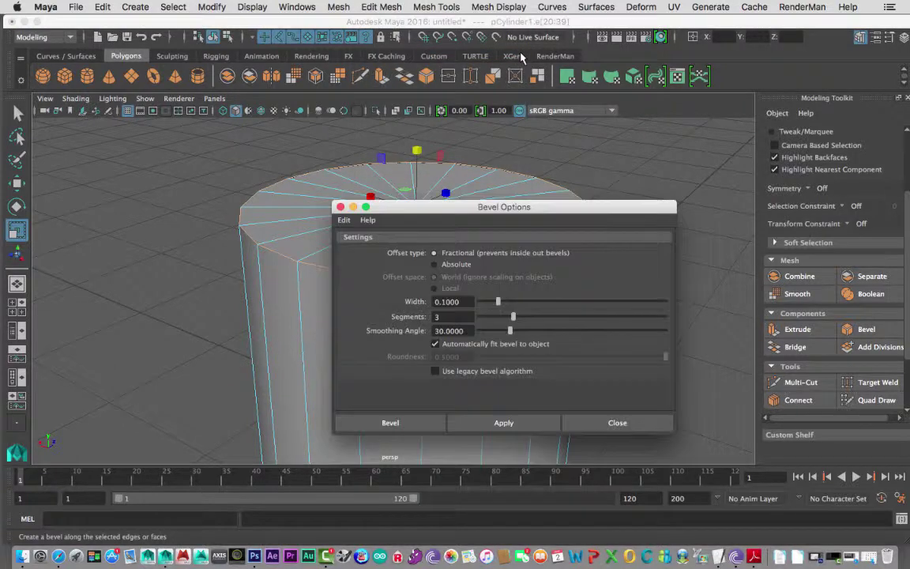
left_click_drag(562, 205, 724, 109)
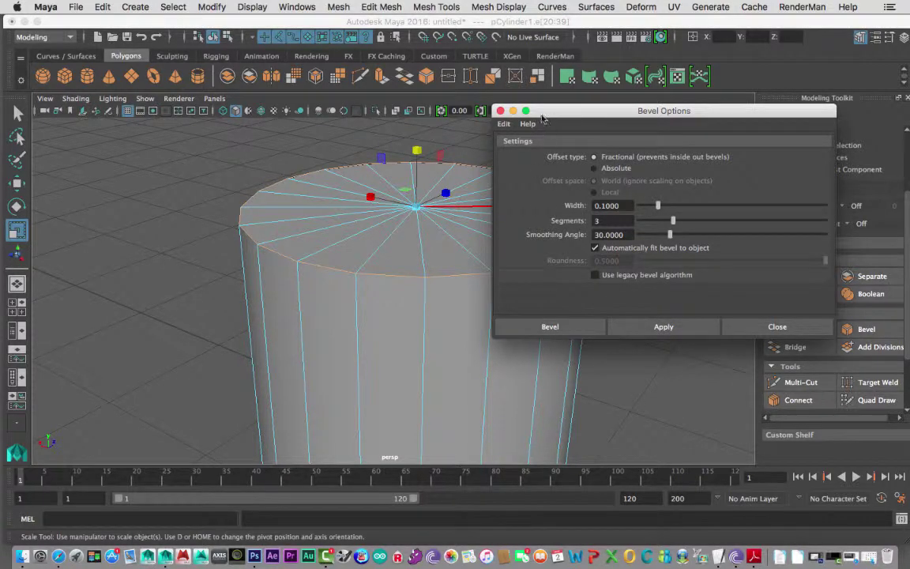
left_click_drag(546, 110, 581, 112)
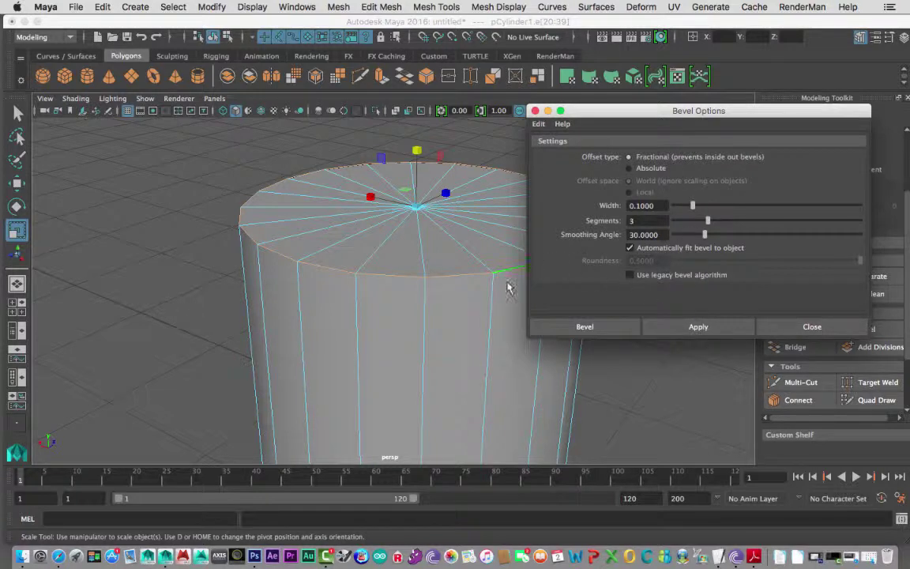
- Bevel the top edge loop at width 0.1, undo it, and bevel again with width 0.05 and 3 segments
left_click(687, 327)
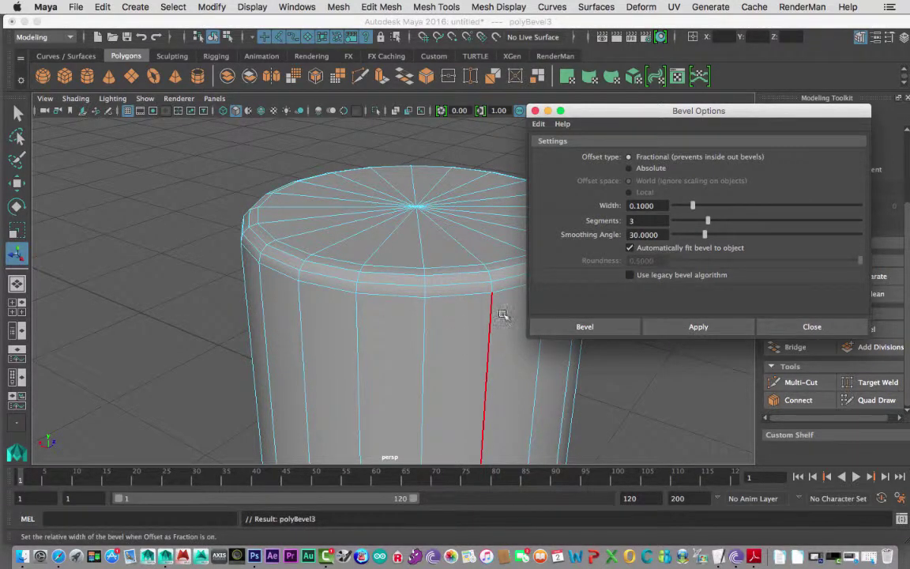
key("ctrl+z")
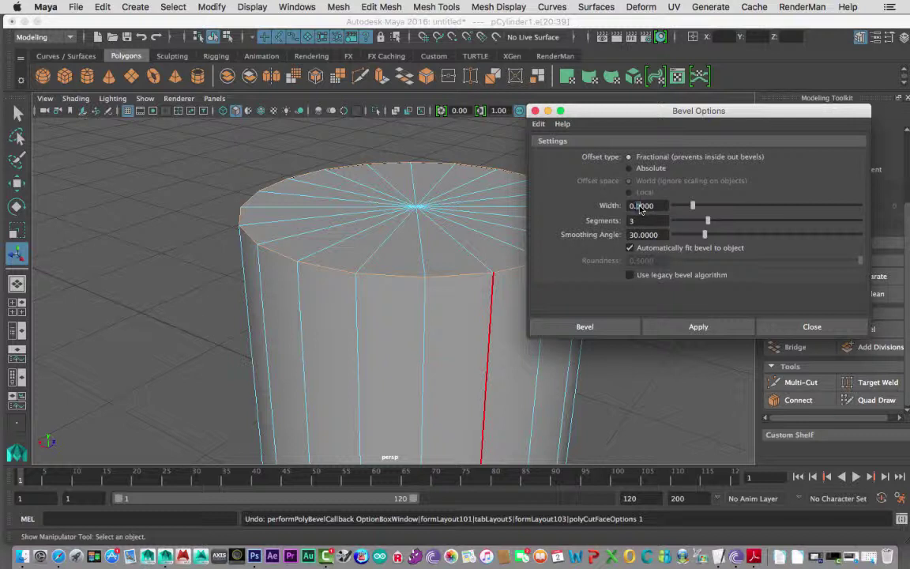
left_click(685, 333)
- Select a vertex on the cylinder's bottom rim, and switch to face mode to select one side face
mouse_move(404, 330)
left_mouse_down("alt")
mouse_move(360, 283)
mouse_move(305, 281)
mouse_move(291, 271)
mouse_move(309, 289)
mouse_move(321, 254)
mouse_move(337, 339)
mouse_move(341, 264)
mouse_move(335, 295)
mouse_move(345, 305)
mouse_move(404, 320)
left_mouse_up("alt")
right_click_drag(419, 207, 378, 215)
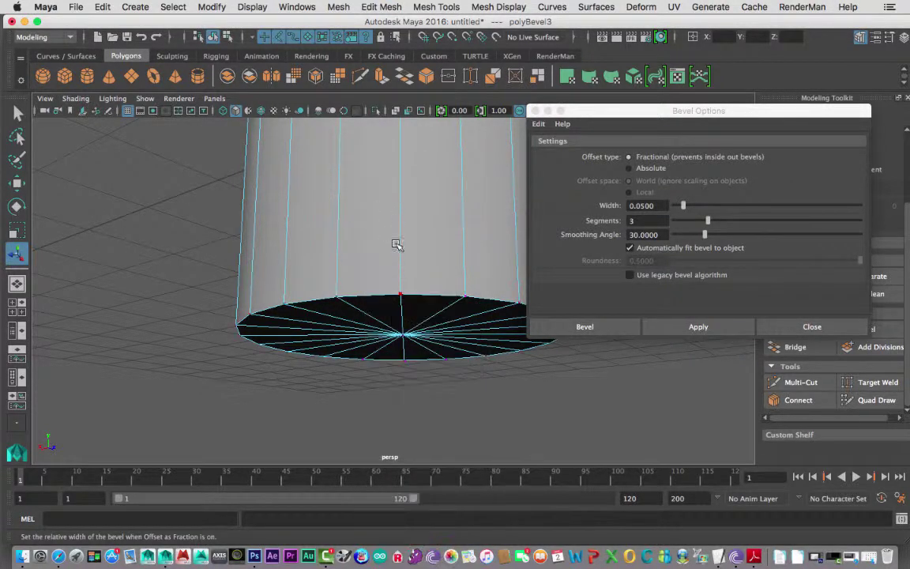
left_click(388, 289)
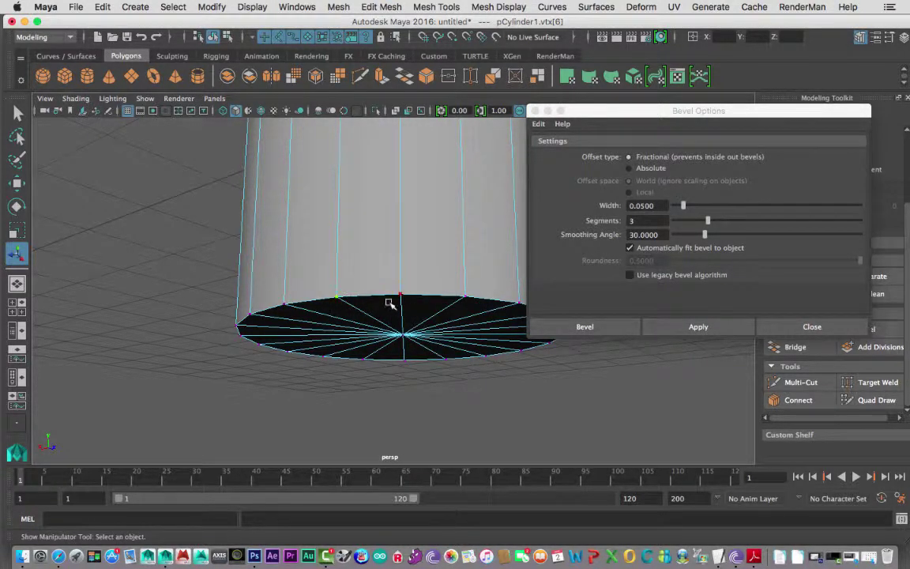
right_click_drag(401, 294, 399, 245)
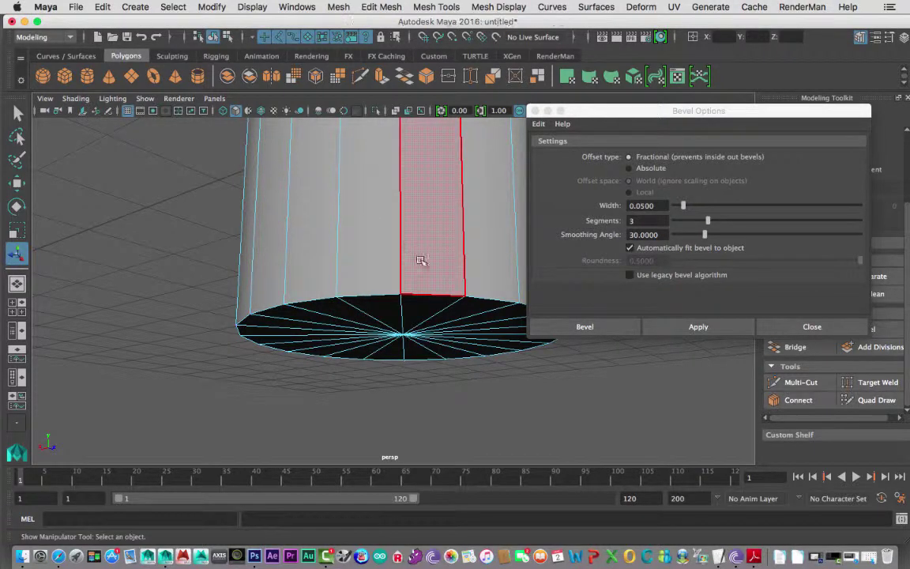
left_click(423, 260)
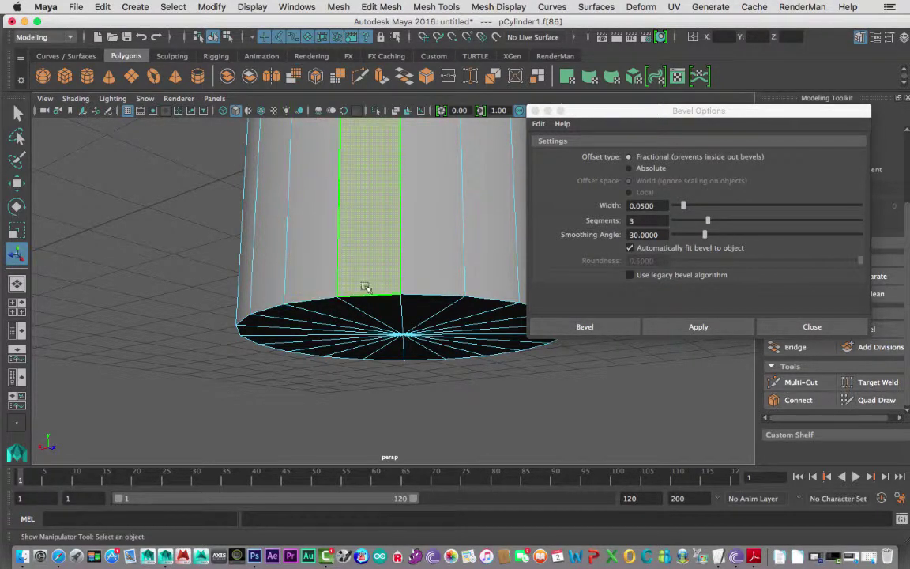
- Select the full edge loop around the cylinder's bottom rim and bevel it with fraction 0.05 and 3 segments
left_click(375, 305)
left_click(398, 283)
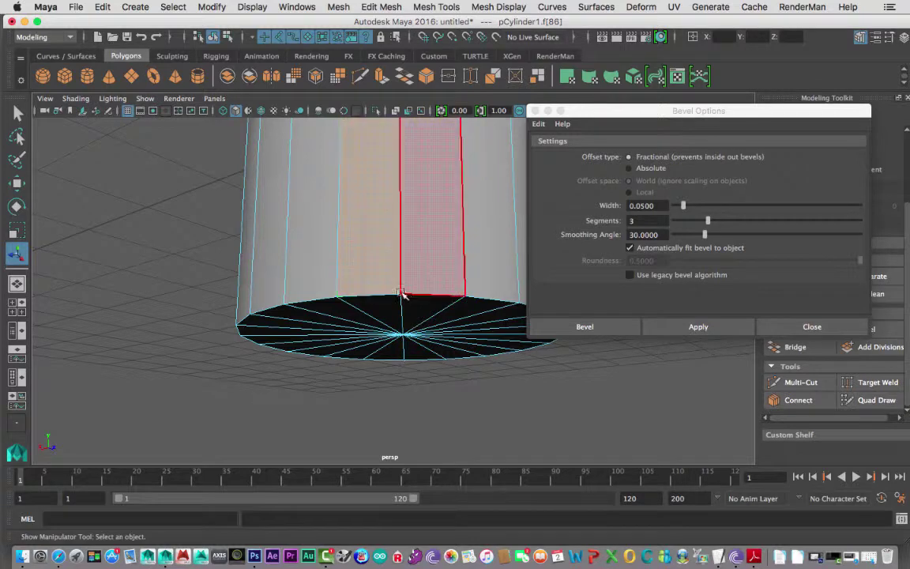
right_click_drag(409, 207, 408, 174)
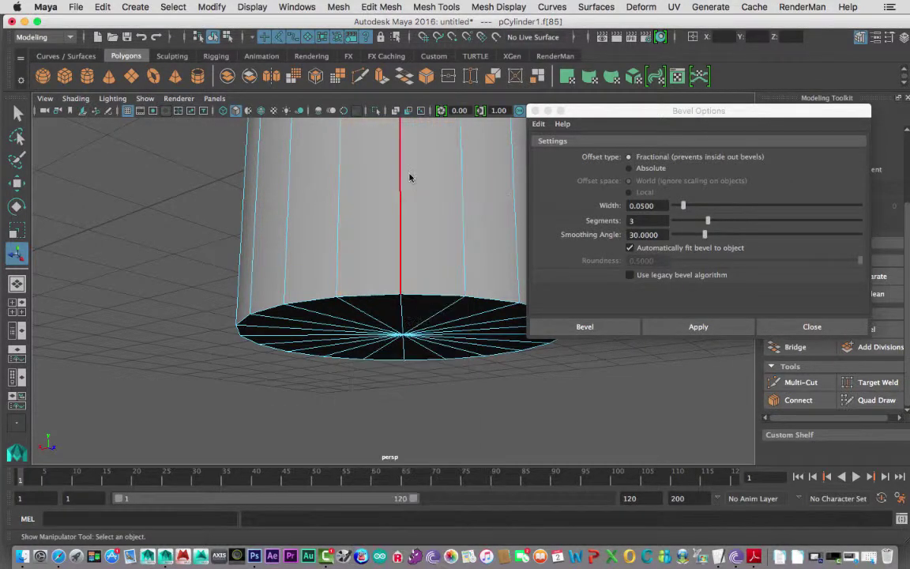
double_click(429, 299)
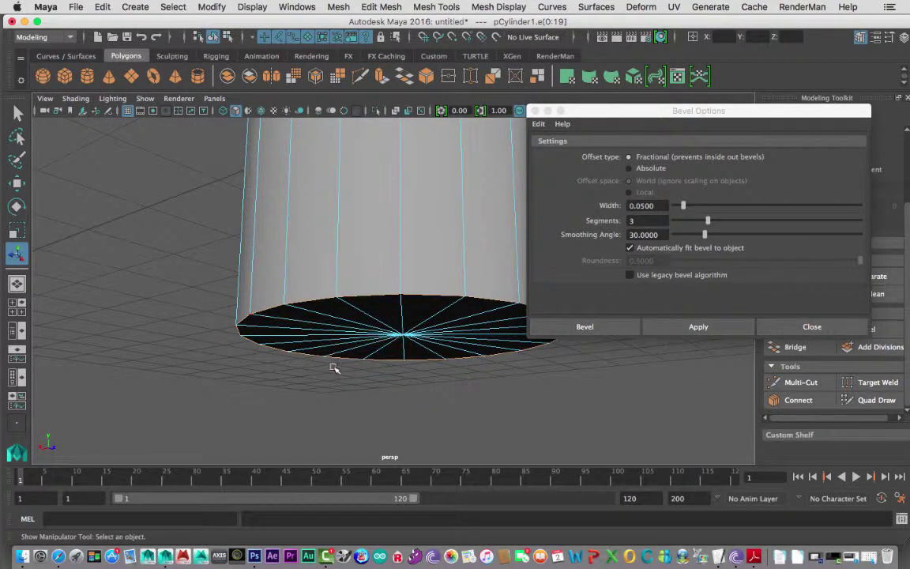
left_click(535, 110)
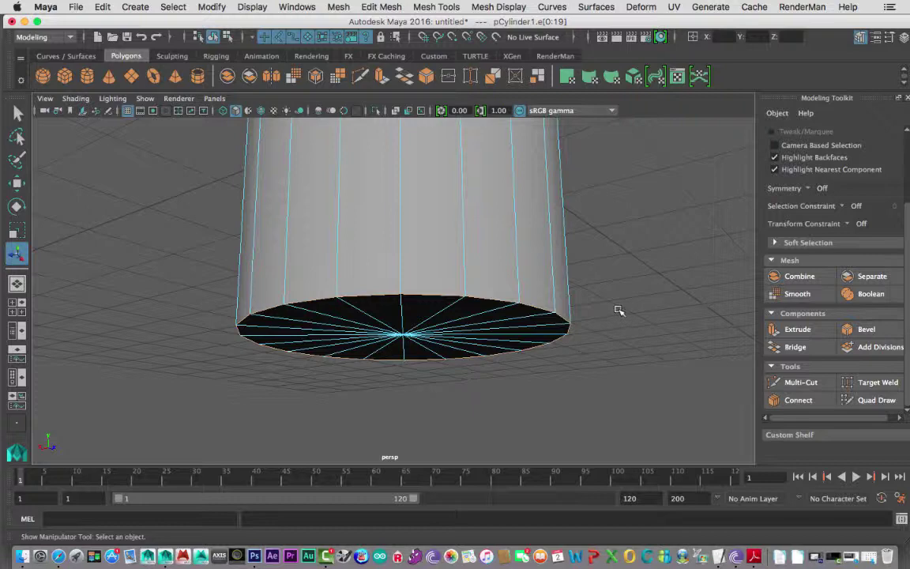
key("ctrl+b")
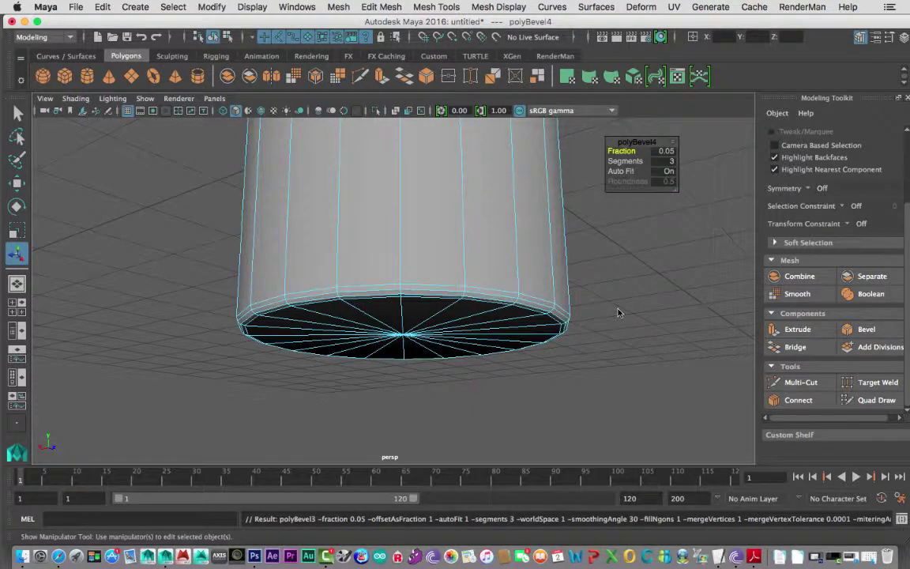
- Switch the cylinder to face mode and marquee-select a group of faces across its top cap
middle_click_drag(614, 315, 615, 315, "alt")
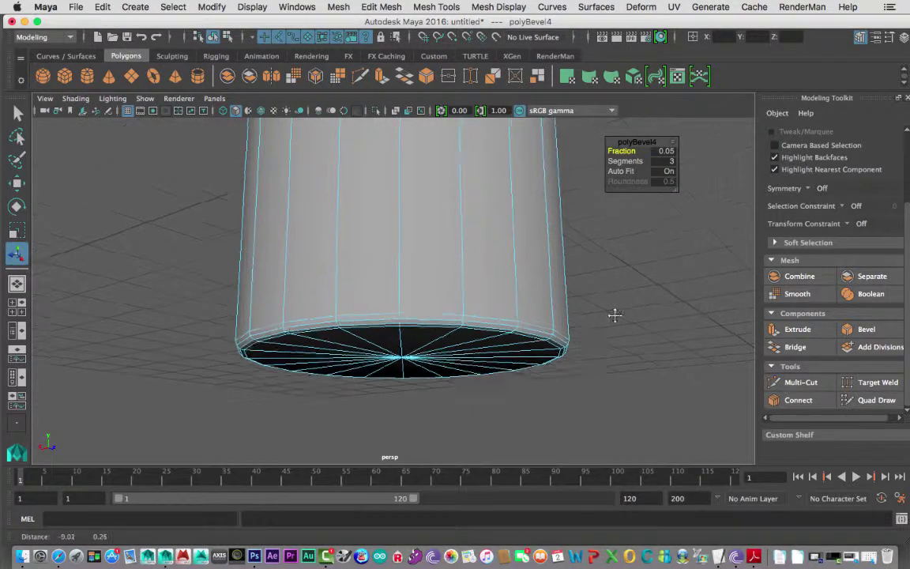
left_click_drag(615, 316, 499, 319, "alt")
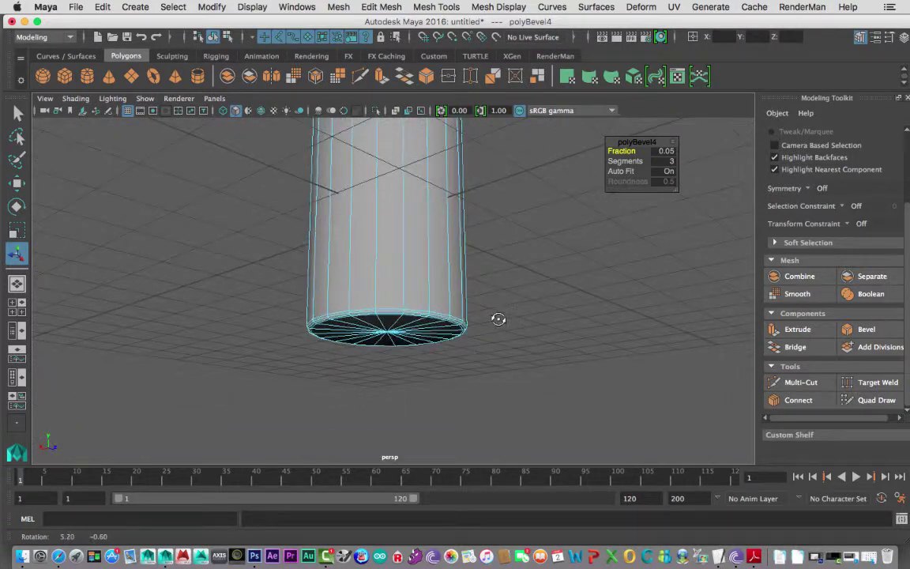
left_click_drag(494, 248, 488, 325, "alt")
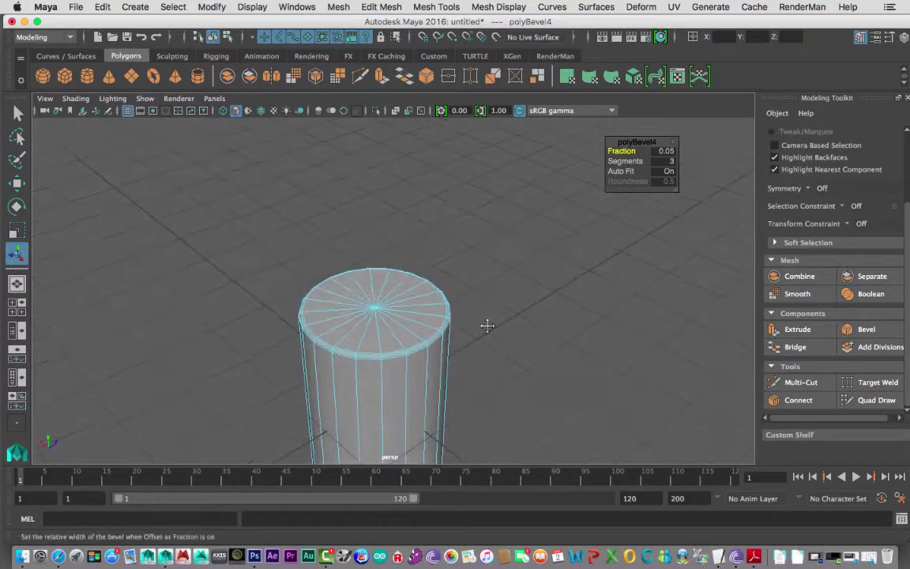
right_click_drag(488, 326, 565, 319, "alt")
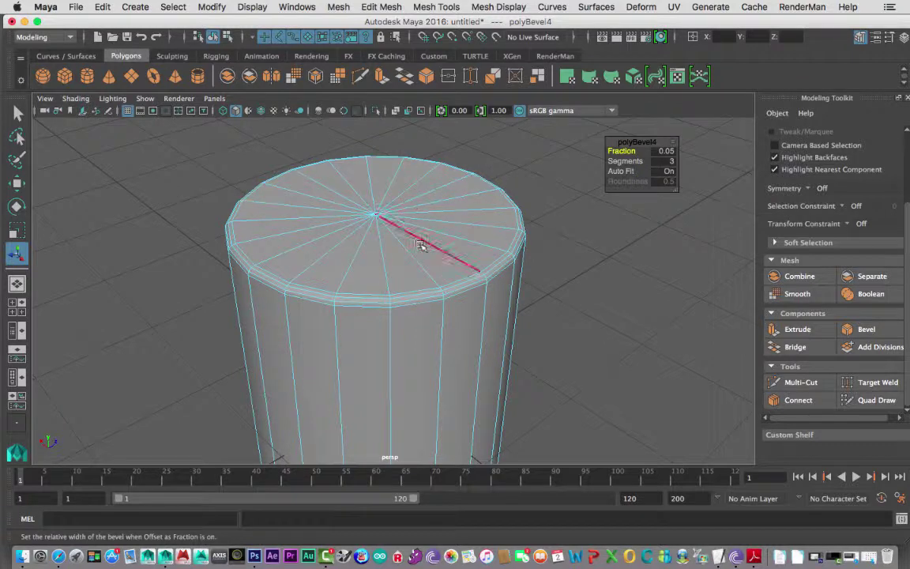
right_click(353, 211)
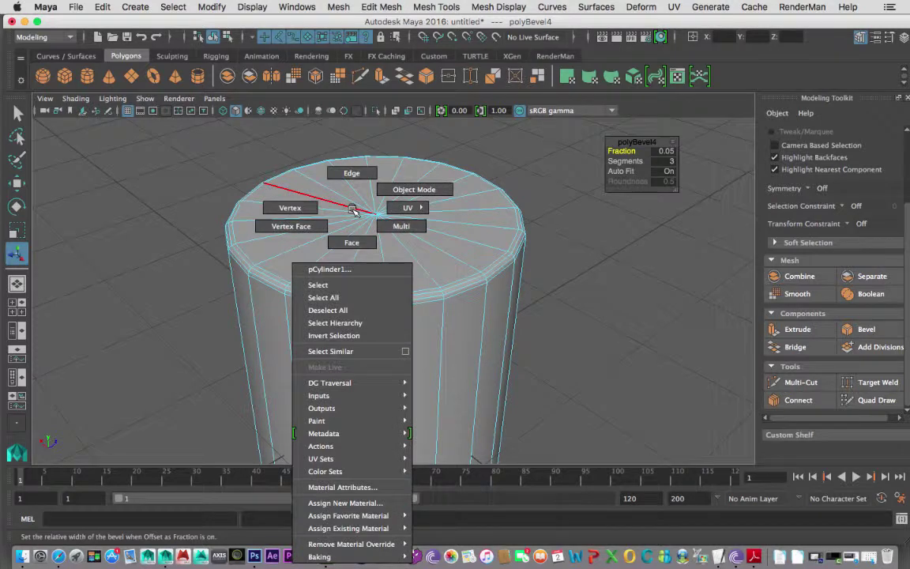
left_click(350, 242)
left_click_drag(323, 202, 387, 224)
left_click(433, 291)
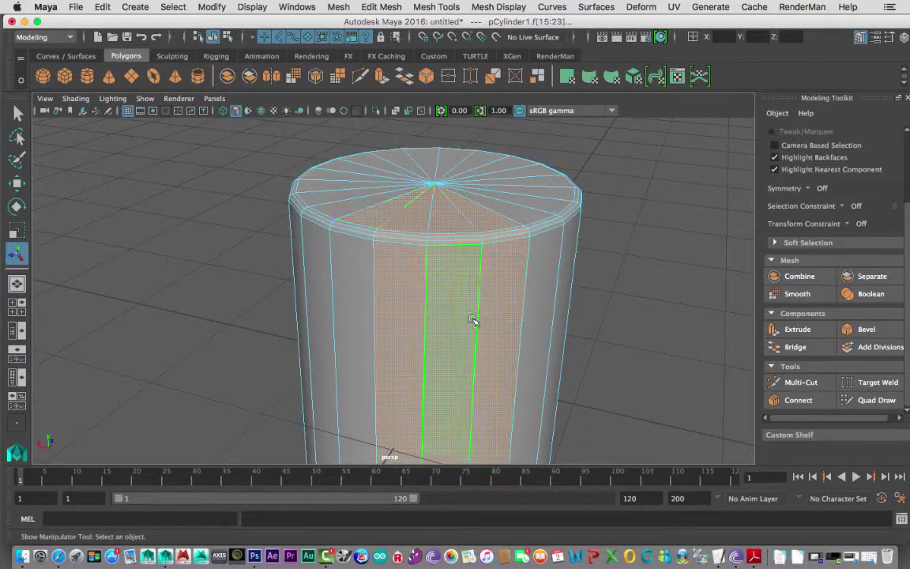
- Select a band of the cylinder's tall side faces and clear the selection
left_click_drag(433, 291, 370, 283, "alt")
left_click(335, 258, "shift")
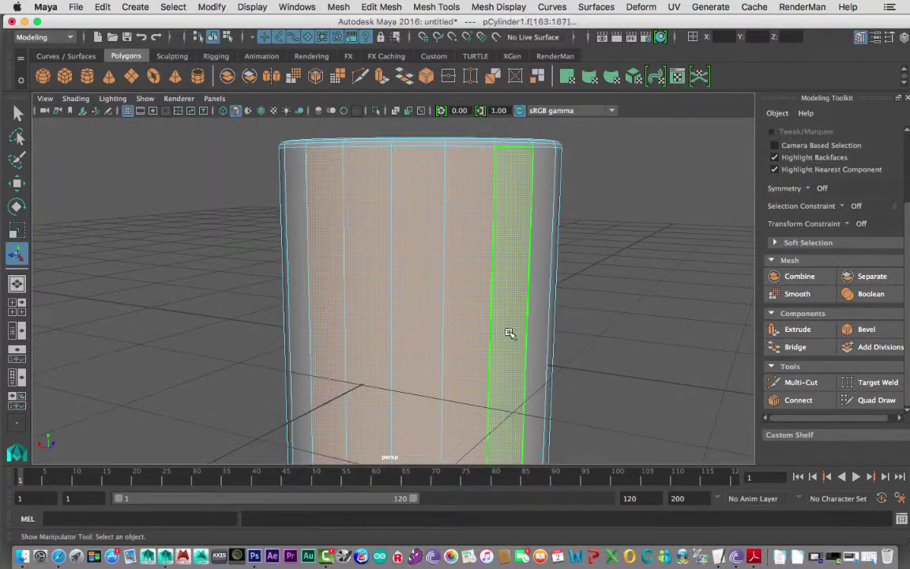
mouse_move(157, 273)
left_mouse_down("alt")
mouse_move(390, 285)
mouse_move(341, 299)
mouse_move(163, 278)
left_mouse_up("alt")
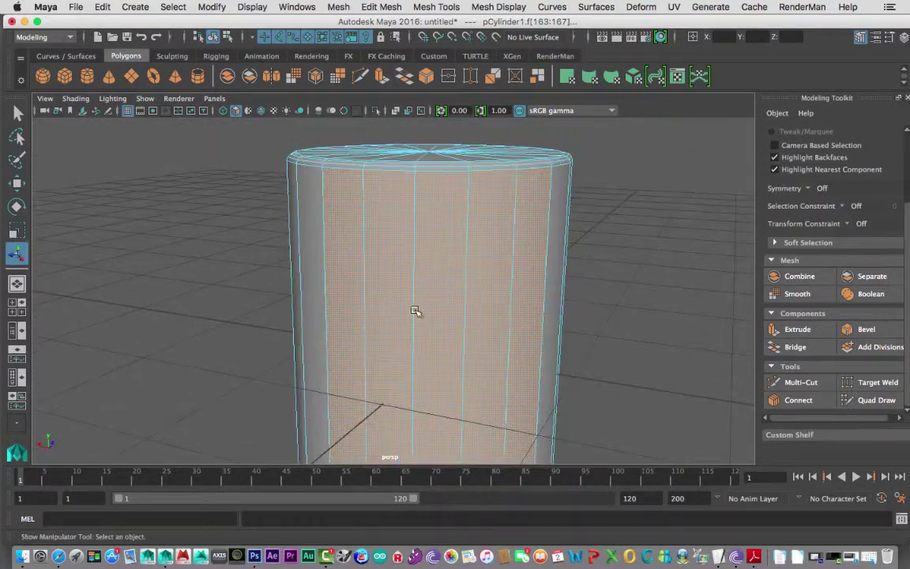
right_click_drag(415, 311, 396, 300, "alt")
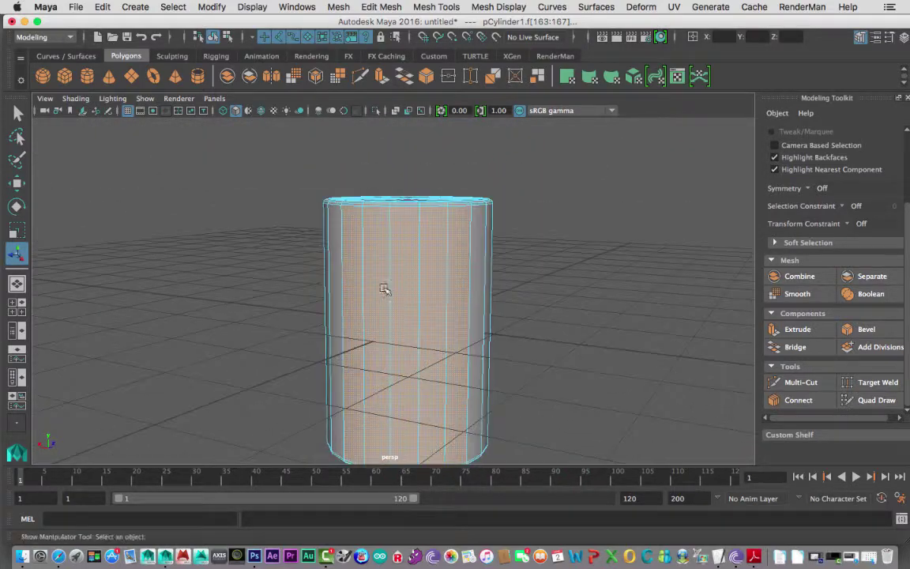
left_click(263, 258)
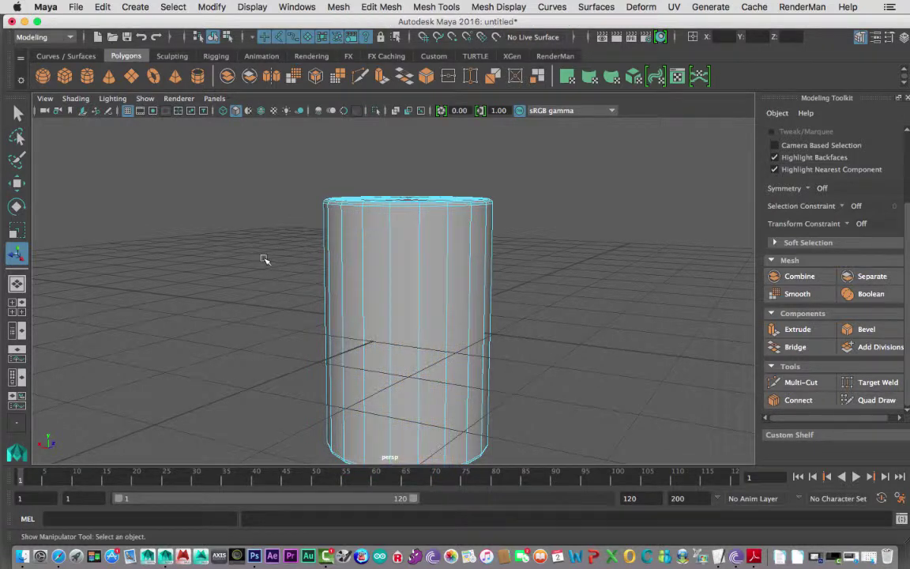
- Enable camera-based selection for the Select tool and marquee-select only the camera-facing side faces of the cylinder
double_click(19, 115)
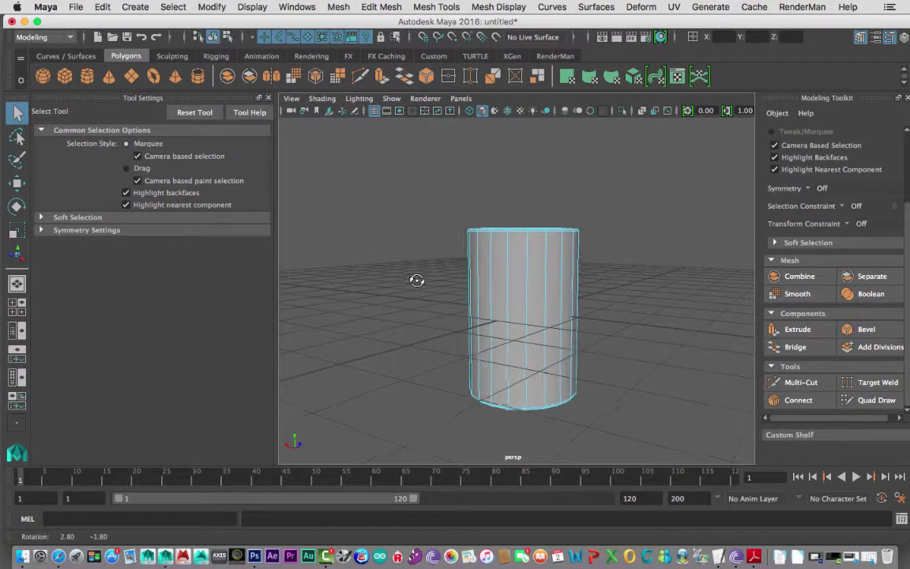
key("F11")
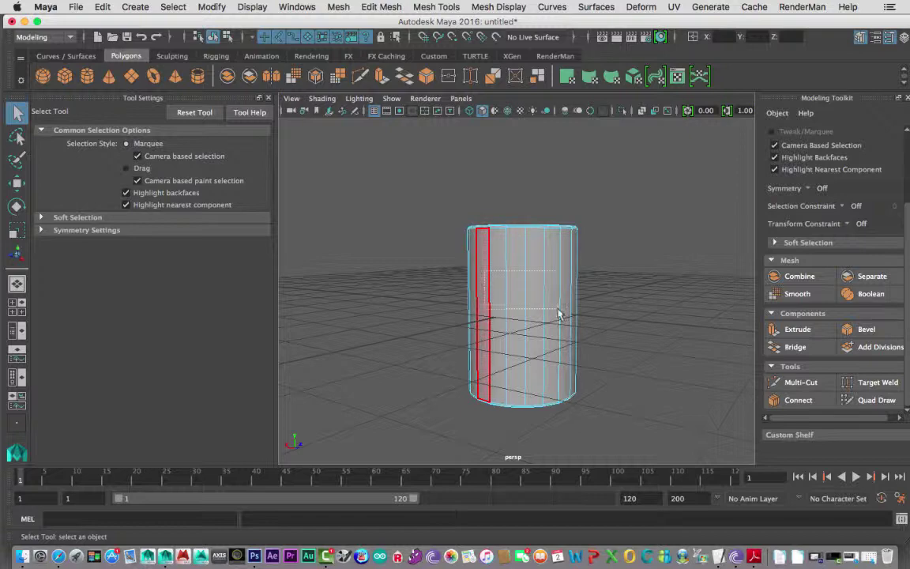
left_click_drag(558, 314, 558, 314)
left_click_drag(412, 314, 416, 349, "alt")
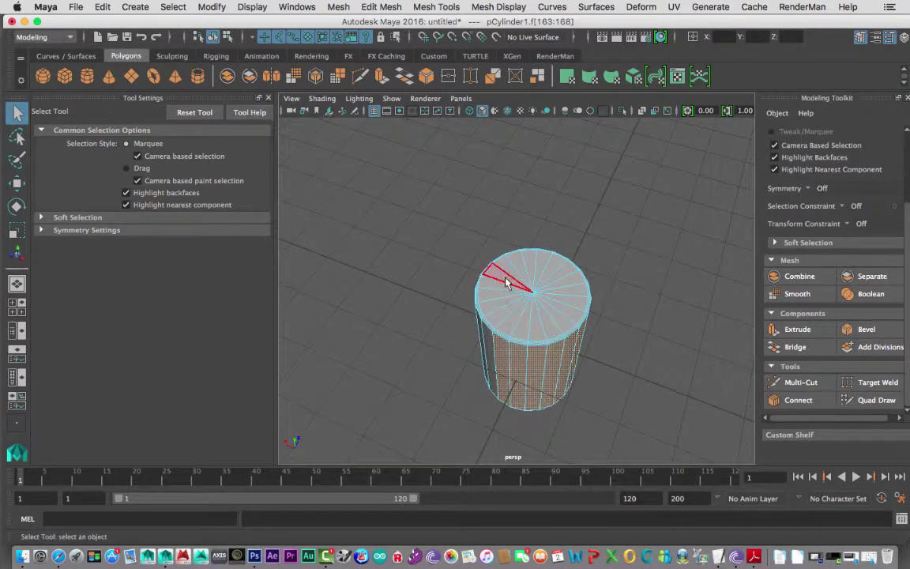
- Select all the top cap faces, turn camera-based selection off, and close the Select tool settings
double_click(553, 308)
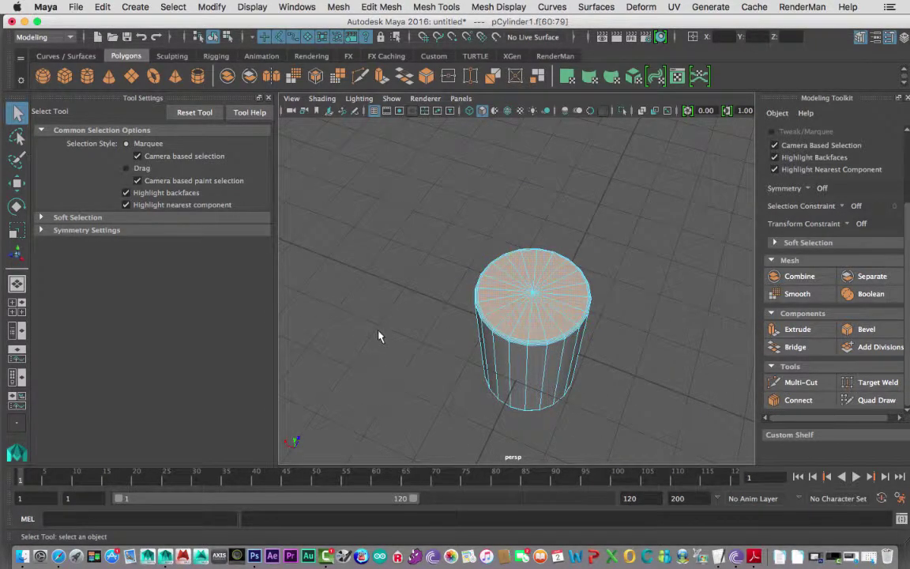
left_click_drag(382, 294, 441, 266, "alt")
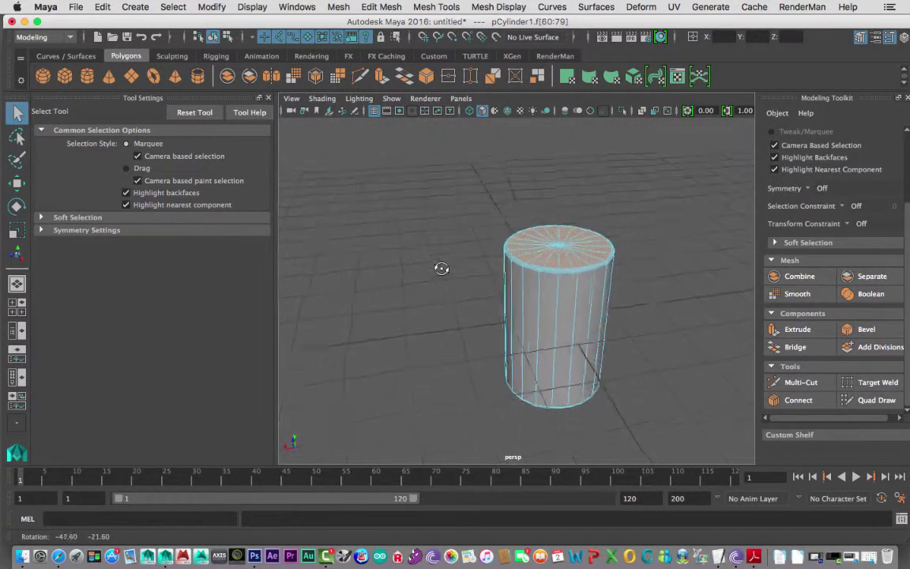
right_click_drag(441, 266, 454, 281, "alt")
left_click_drag(455, 281, 437, 296, "alt")
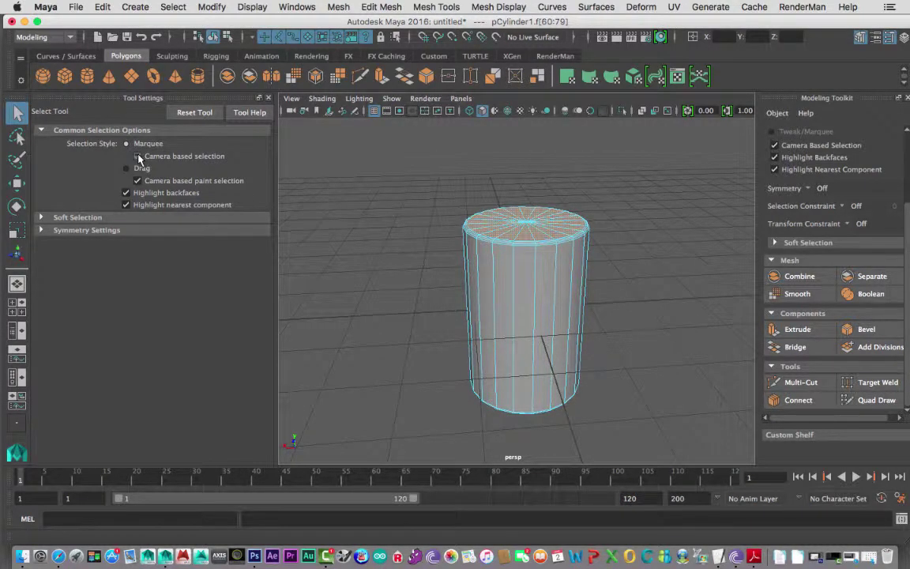
left_click(268, 101)
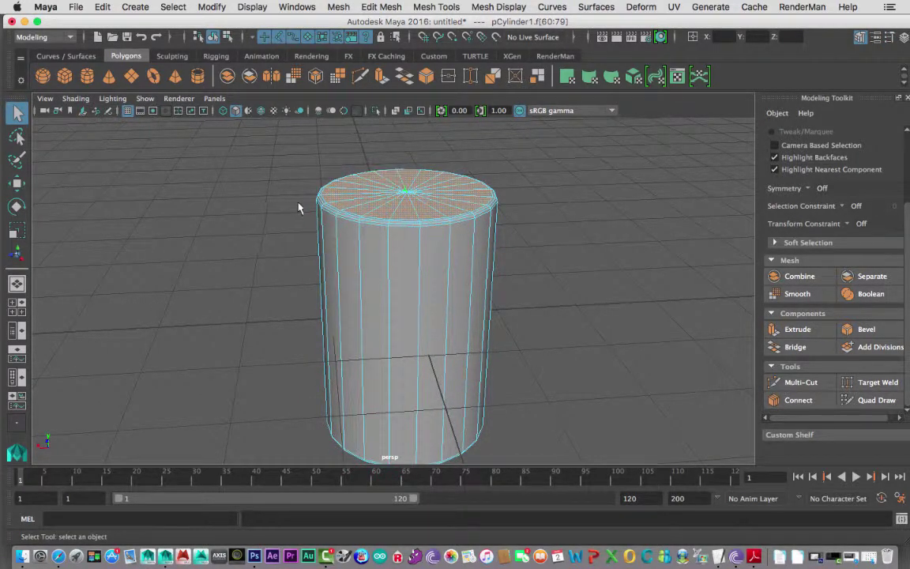
- Move the selected top cap faces down slightly so the cap sits recessed below the rim
key("w")
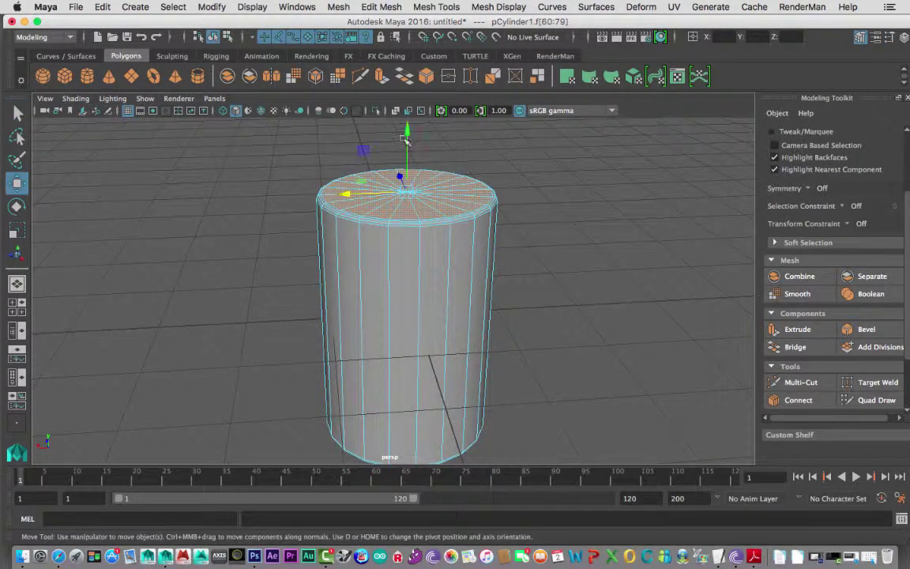
left_click_drag(401, 180, 384, 213, "alt")
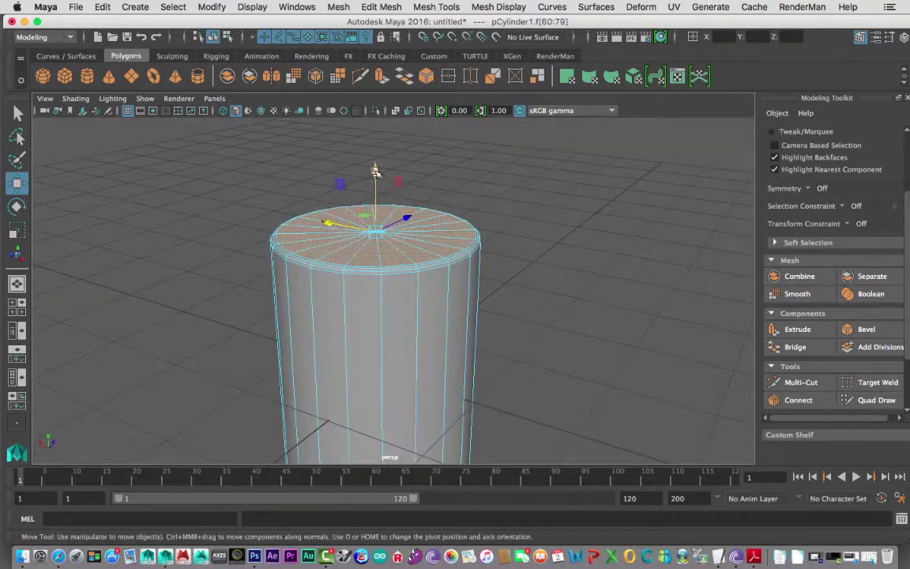
left_click_drag(373, 169, 392, 226)
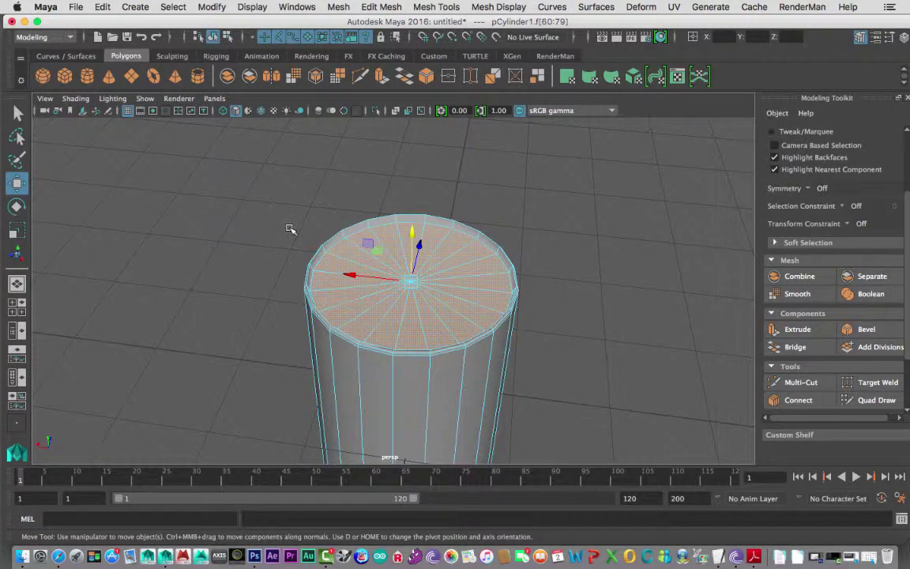
- Scale the recessed top cap faces uniformly inward and clear the selection
key("r")
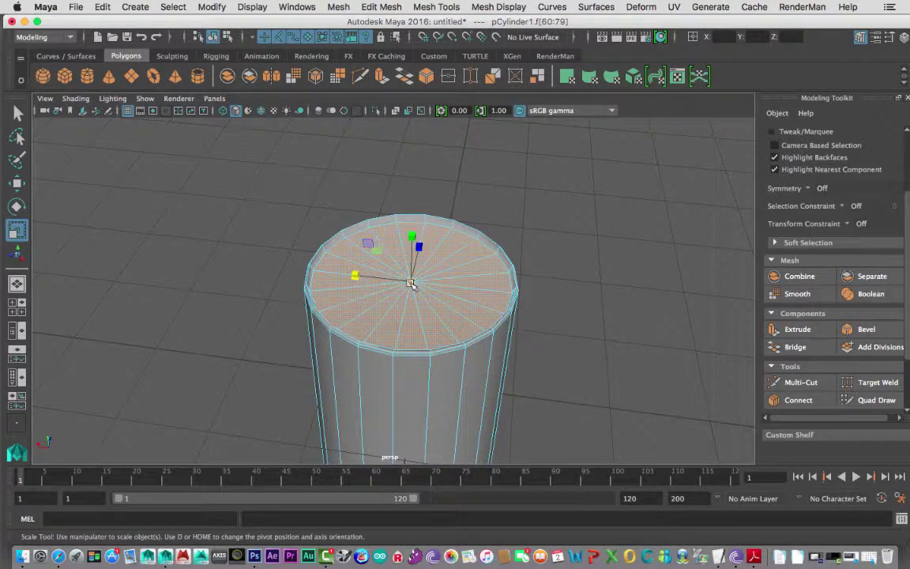
right_click_drag(412, 285, 523, 316, "alt")
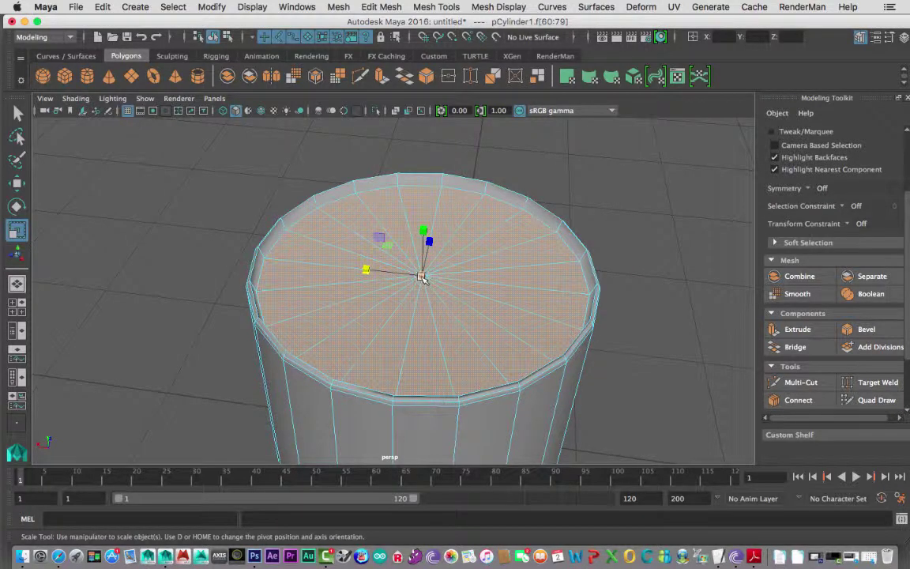
left_click_drag(422, 277, 277, 254)
left_click(289, 292)
- Switch to edge mode and select the upper edge loop running around the can's top rim
right_click_drag(299, 309, 346, 312, "alt")
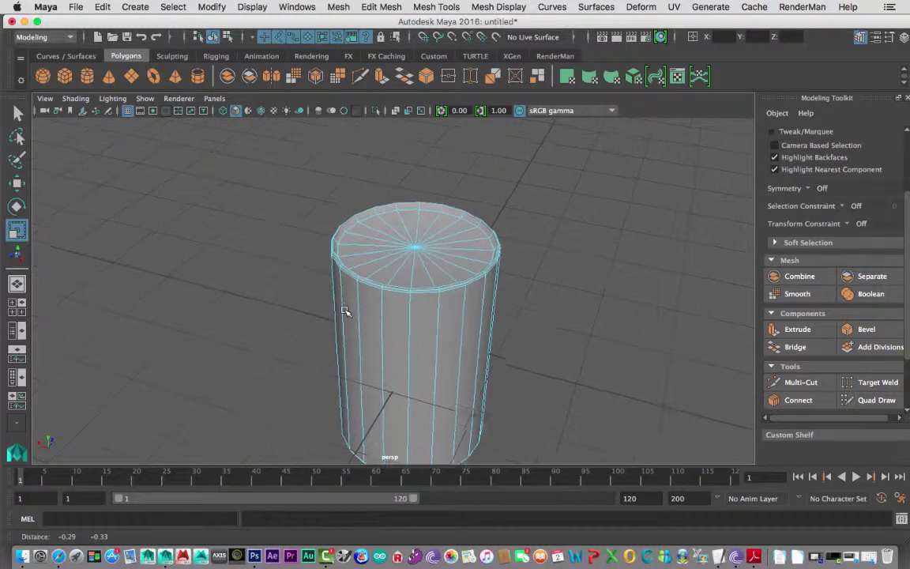
left_click_drag(346, 311, 366, 305, "alt")
right_click_drag(366, 305, 570, 326, "alt")
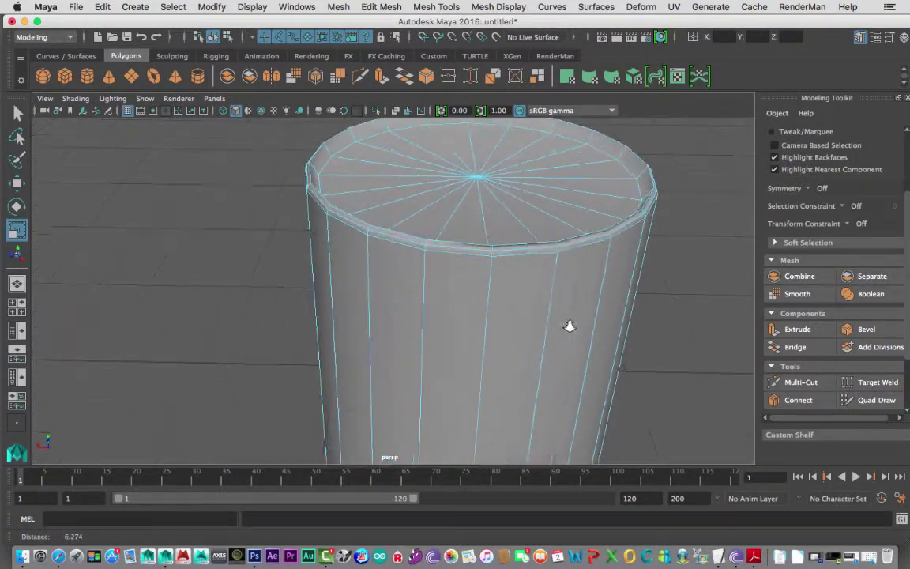
left_click_drag(516, 305, 420, 274, "alt")
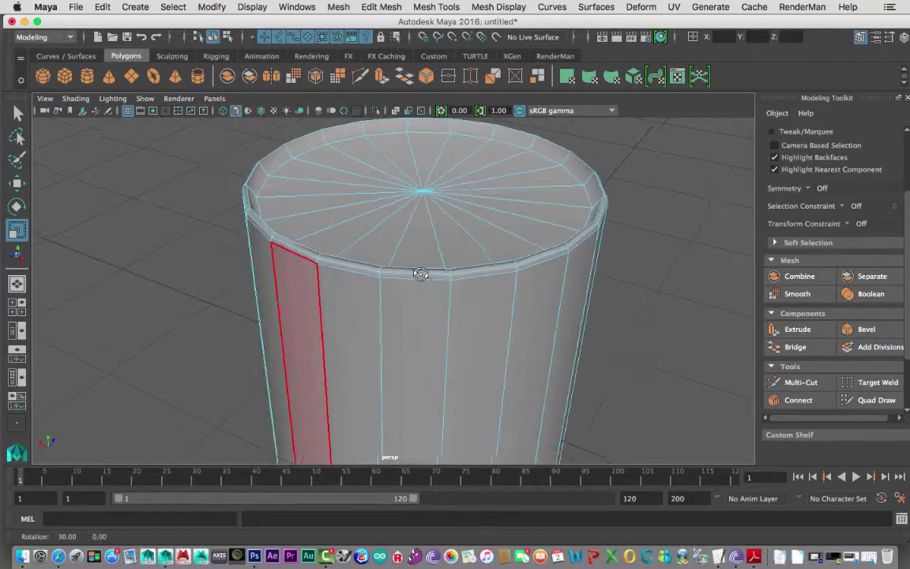
scroll(538, 270, "up", 5)
scroll(498, 269, "down", 2)
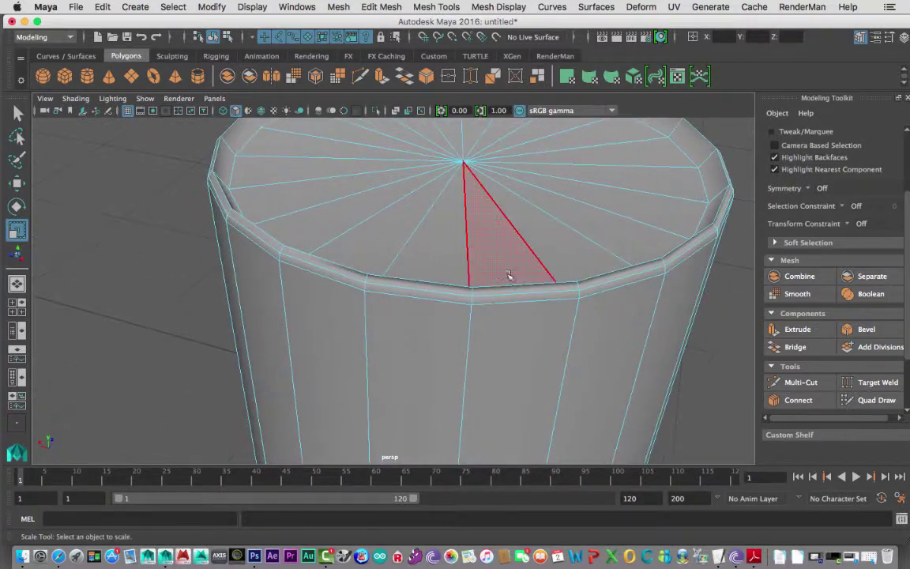
right_click(520, 285)
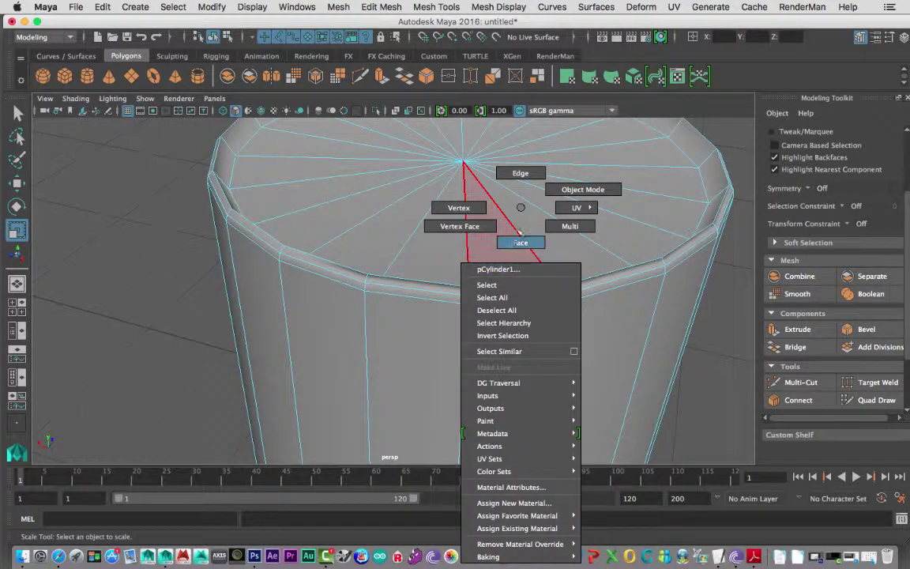
left_click(520, 173)
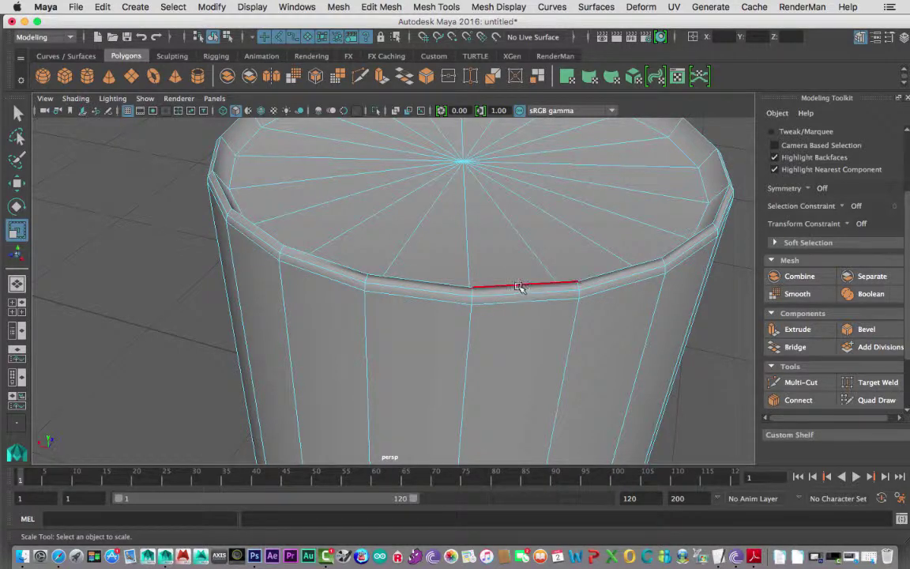
left_click(519, 287)
- Scale the selected upper rim edge loop slightly inward and move it down a little
scroll(506, 287, "down", 5)
left_click_drag(417, 267, 456, 229, "alt")
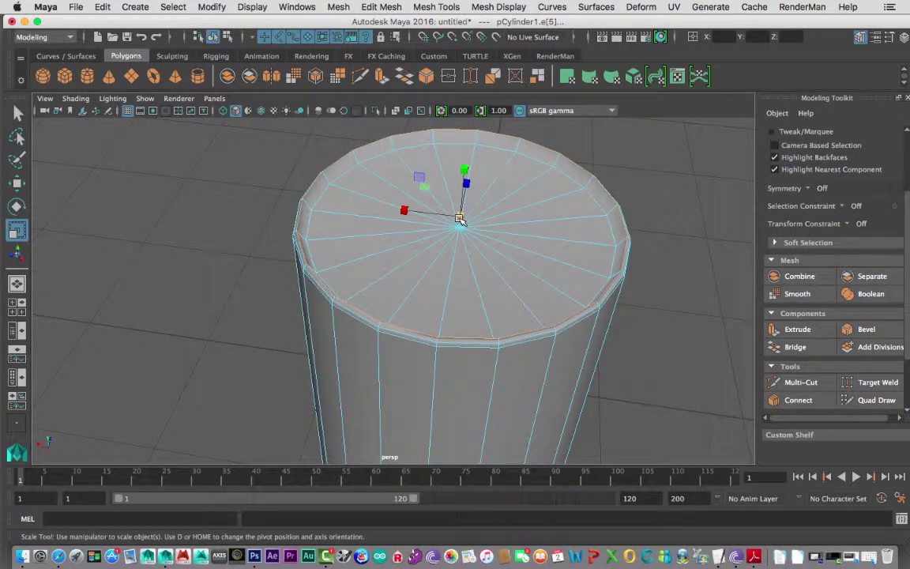
left_click(460, 219)
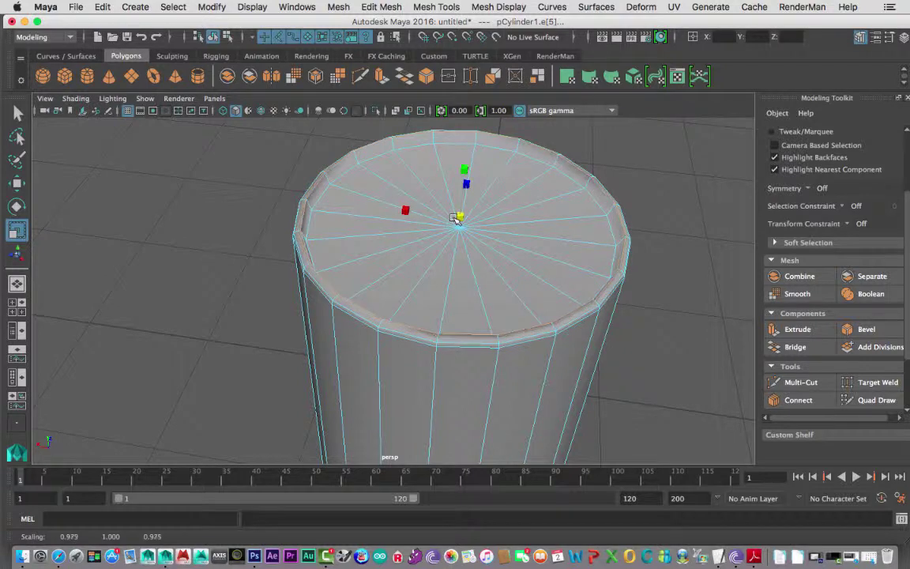
key("w")
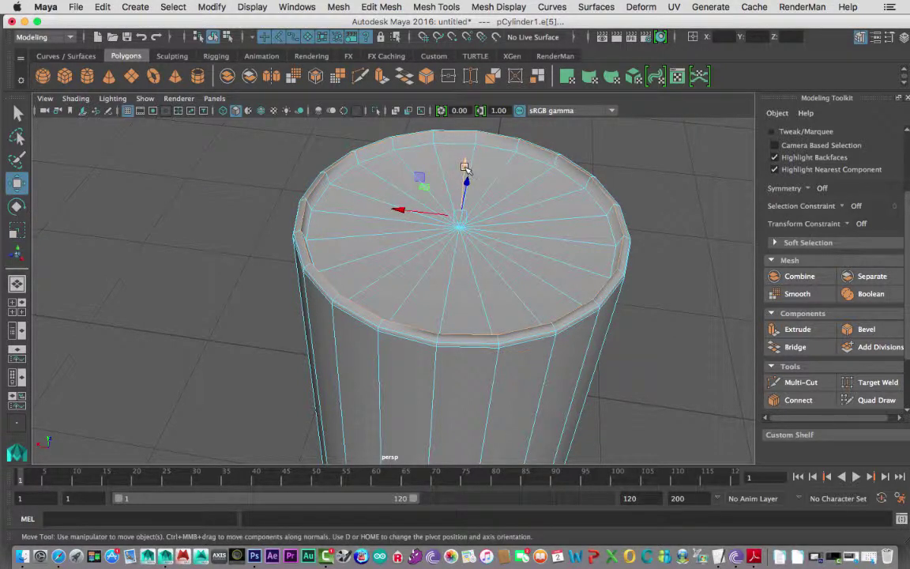
left_click_drag(465, 169, 465, 172)
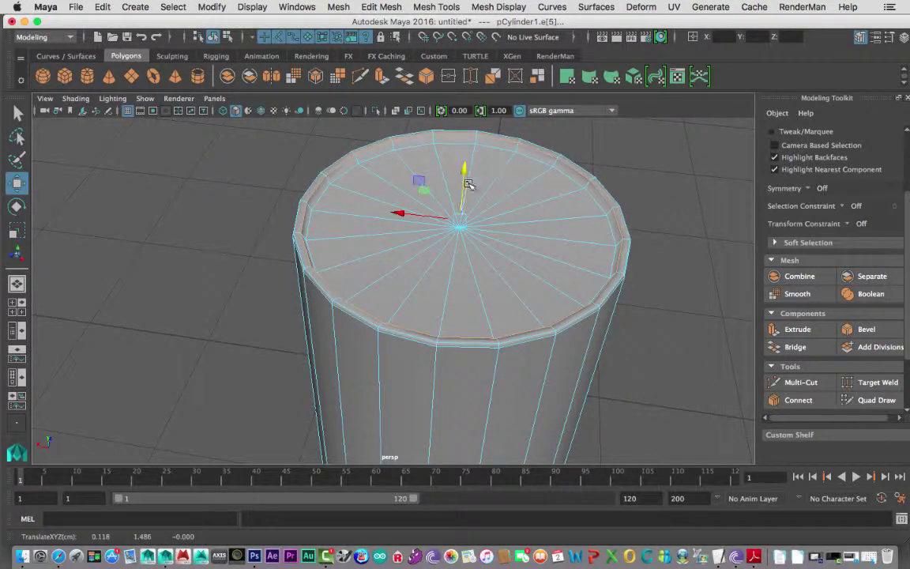
- Select the outer edge loop just below the rim, scale it slightly, and adjust its height
left_click_drag(409, 237, 250, 205, "alt")
mouse_move(249, 205)
right_mouse_down("alt")
mouse_move(309, 260)
mouse_move(333, 263)
mouse_move(264, 210)
right_mouse_up("alt")
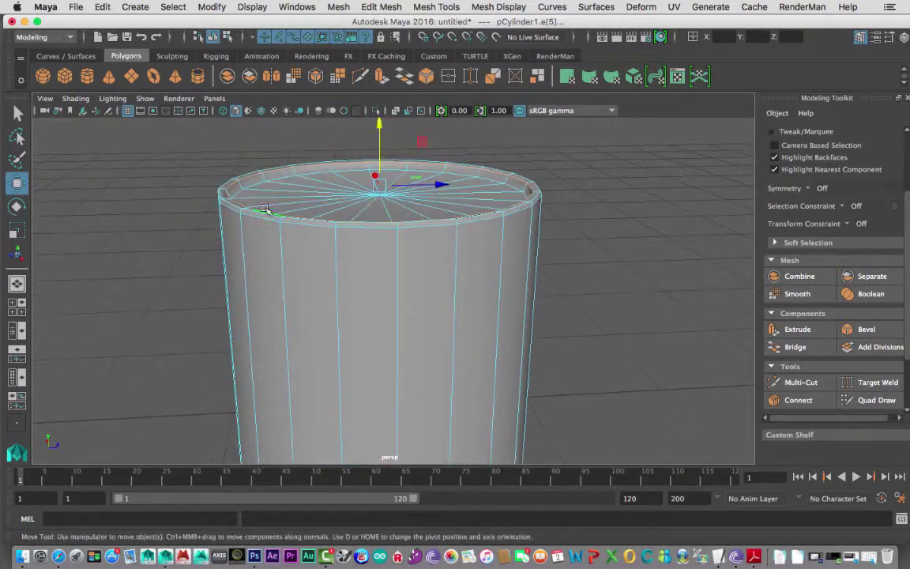
left_click(257, 214)
left_click_drag(258, 213, 278, 270, "alt")
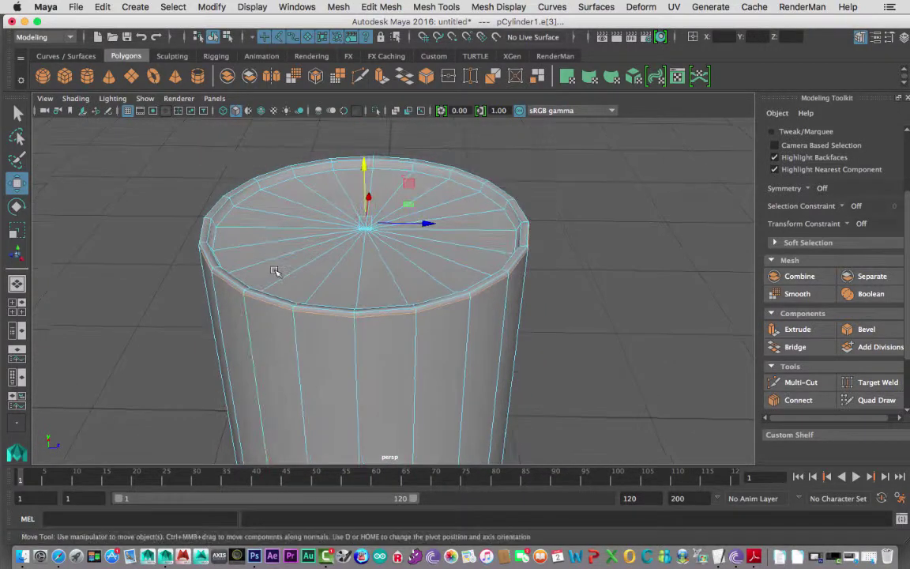
key("r")
left_click_drag(366, 222, 365, 224)
key("w")
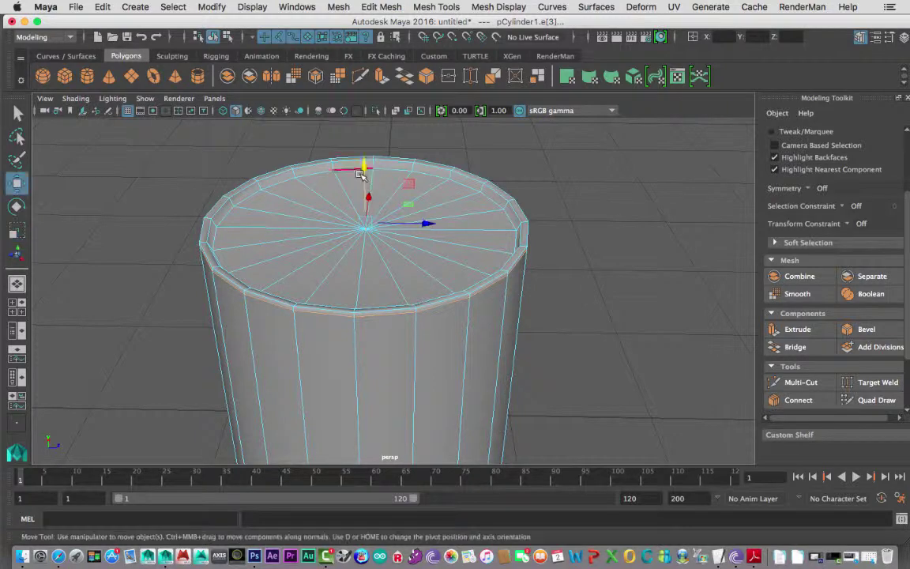
left_click_drag(363, 183, 363, 177)
- Select the outer top edge loop of the rim, lower it slightly, and scale it outward to about 1.005
left_click_drag(316, 272, 273, 193, "alt")
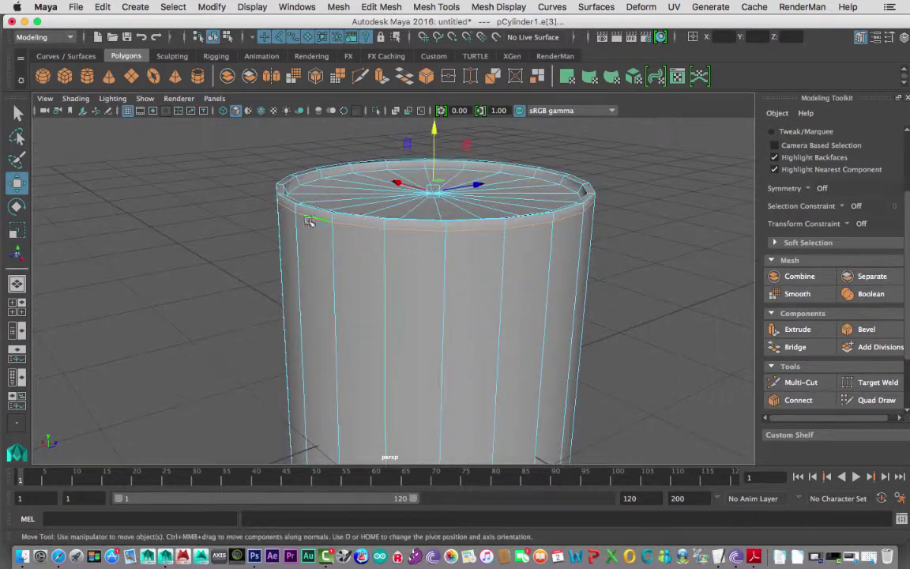
right_click_drag(261, 183, 417, 252, "alt")
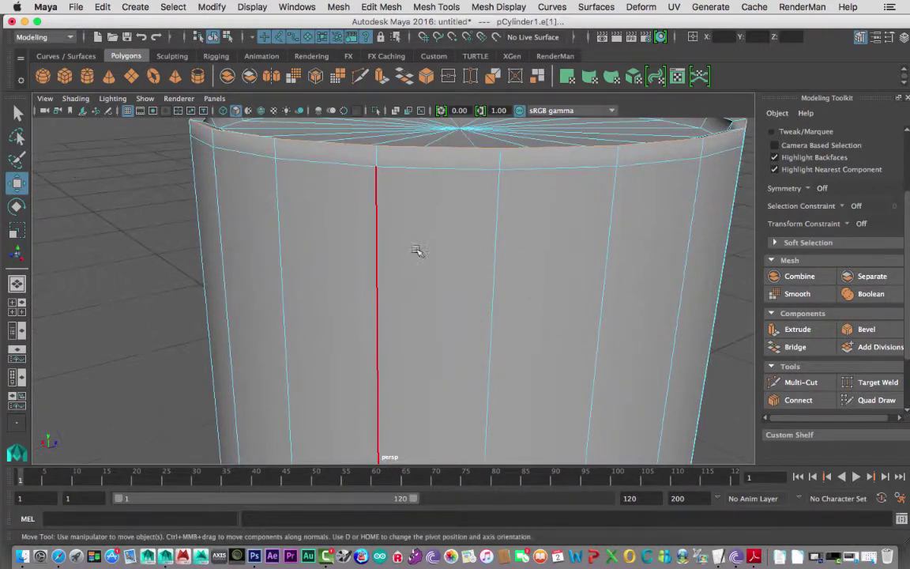
scroll(410, 305, "down", 5)
left_click_drag(451, 141, 450, 142)
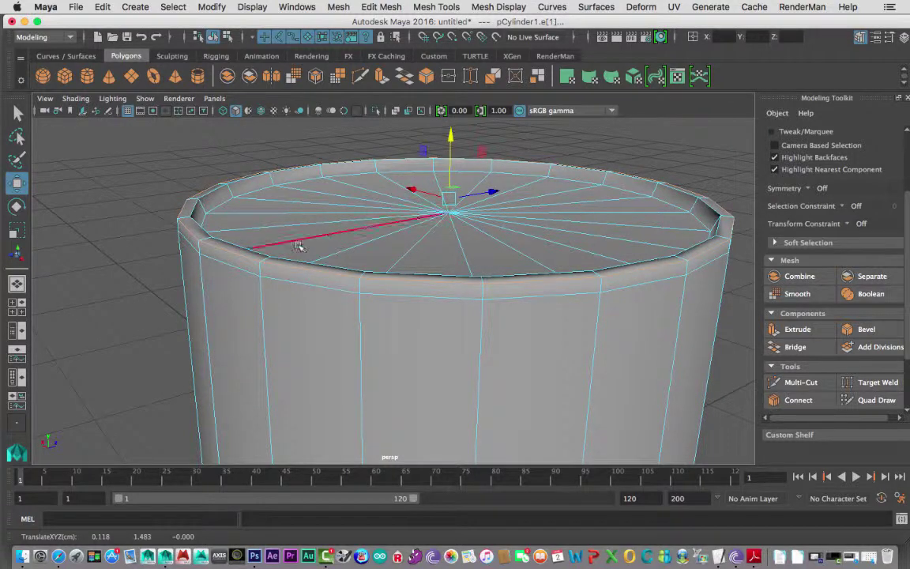
left_click_drag(168, 266, 161, 266, "alt")
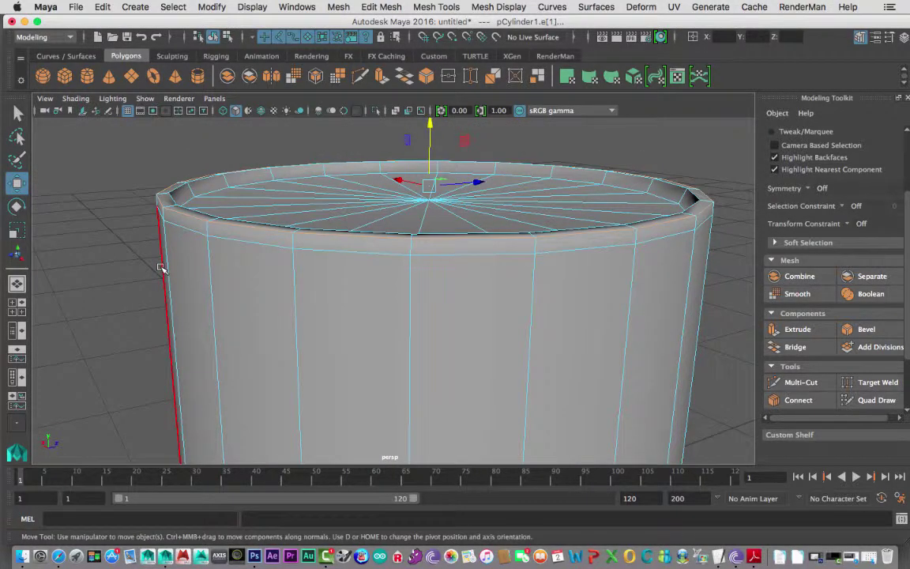
key("r")
left_click_drag(428, 187, 429, 186)
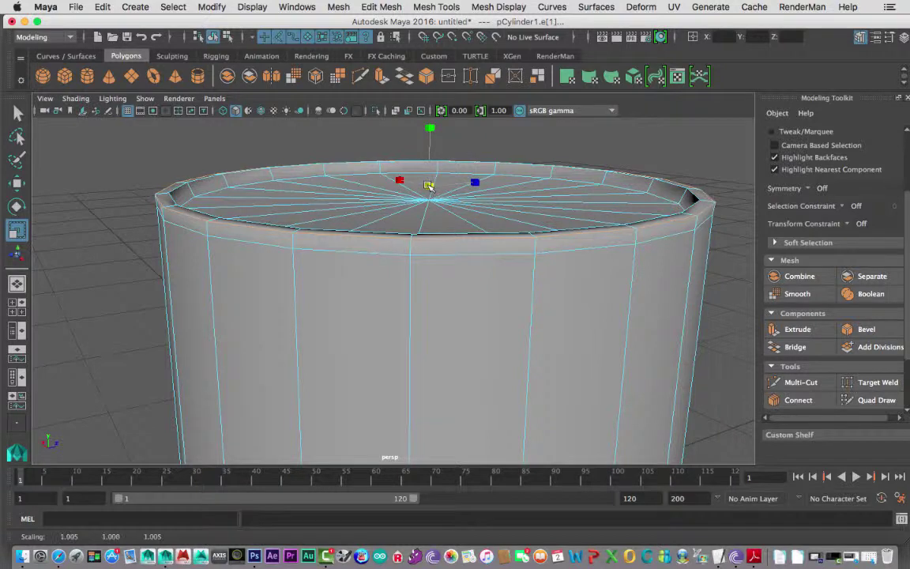
- Select the inner top edge loop of the rim and raise it slightly to round the lip
left_click(173, 197)
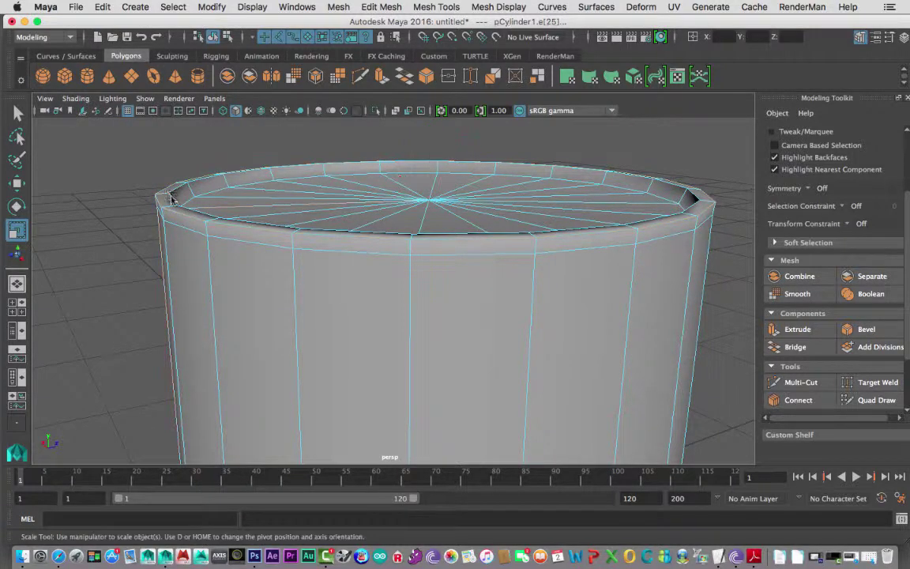
left_click(197, 187)
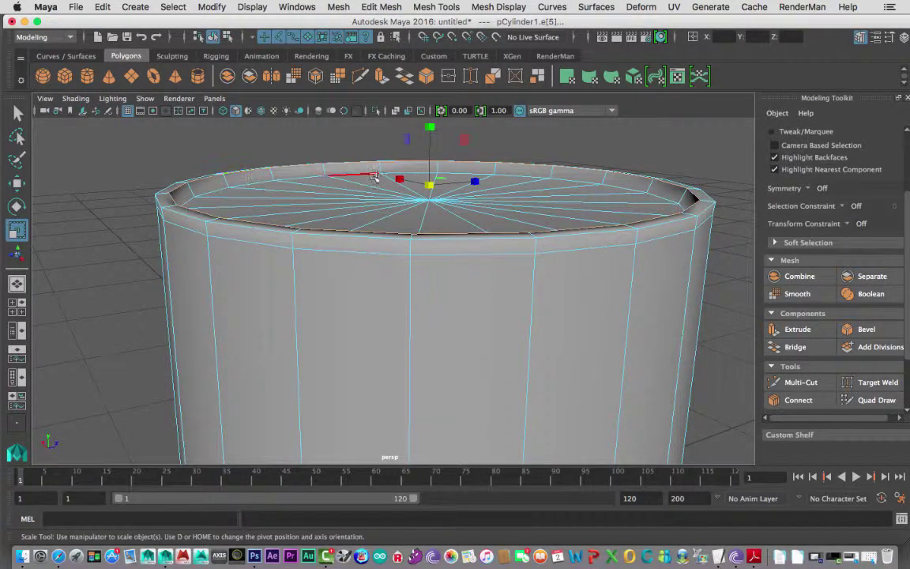
key("w")
left_click_drag(430, 125, 431, 130)
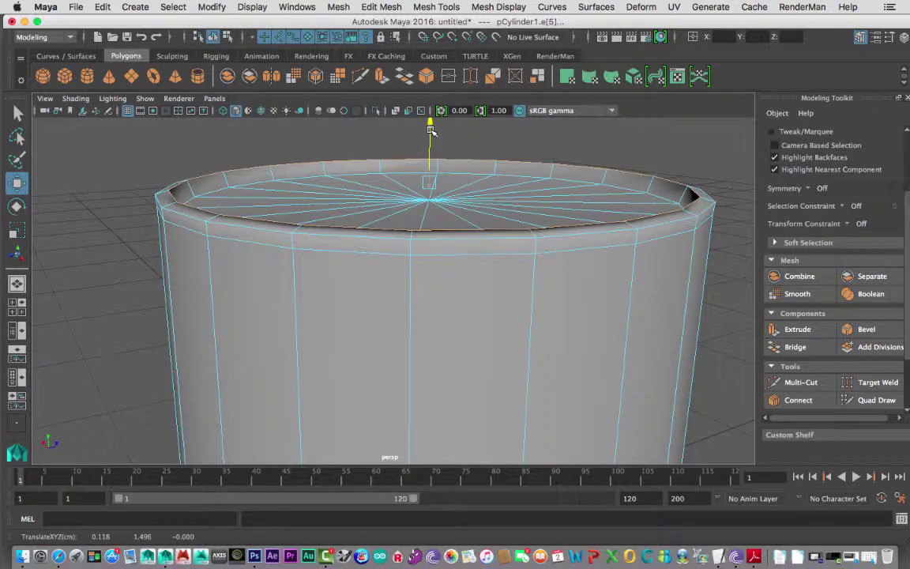
- Select the outer edge loop below the rim again and move it down slightly along the can's side
left_click_drag(398, 252, 349, 174, "alt")
left_click(369, 166)
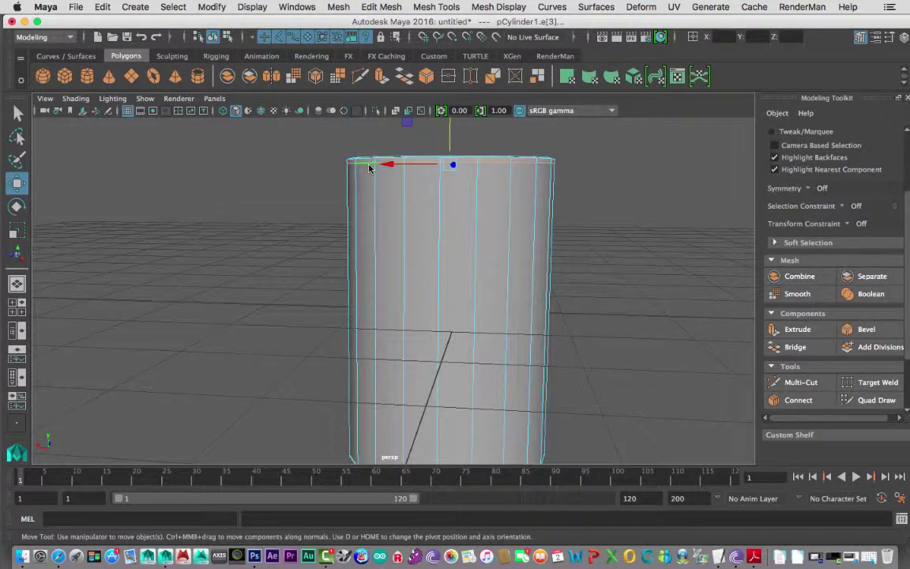
left_click_drag(449, 124, 451, 126)
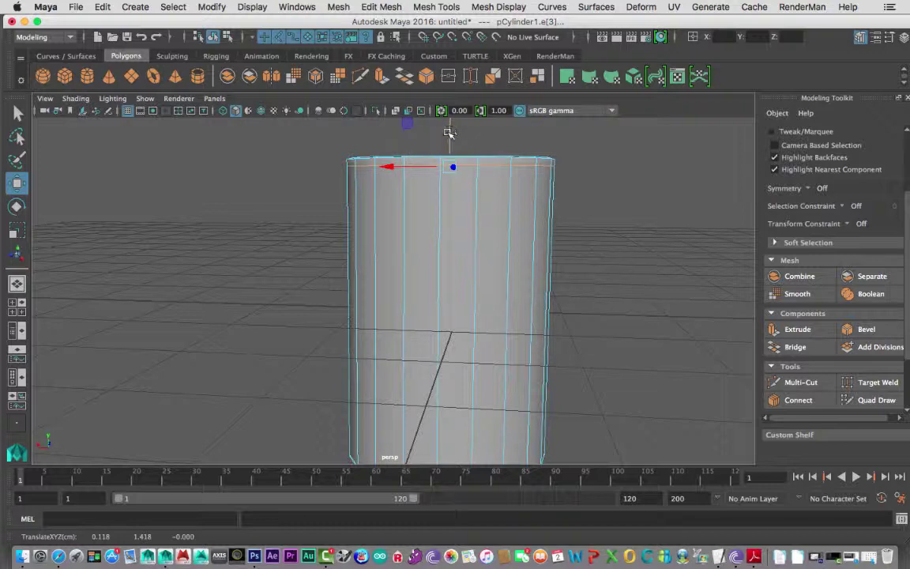
key("r")
- Return the can to object mode with the Select tool active and close the Modeling Toolkit
left_click_drag(425, 170, 302, 319, "alt")
right_click_drag(302, 319, 352, 269, "alt")
left_click_drag(352, 270, 357, 313, "alt")
right_click_drag(357, 313, 319, 270, "alt")
left_click_drag(320, 270, 324, 291, "alt")
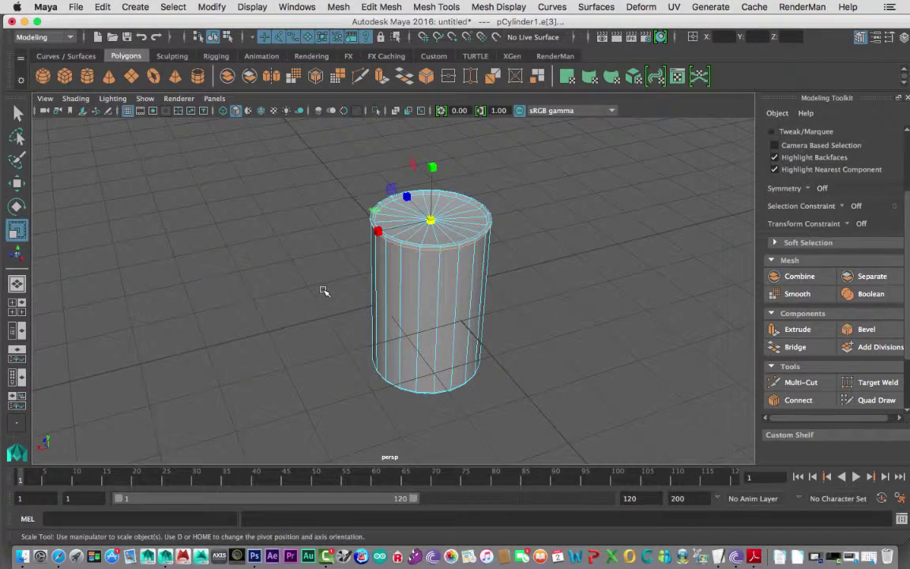
right_click_drag(411, 207, 404, 285)
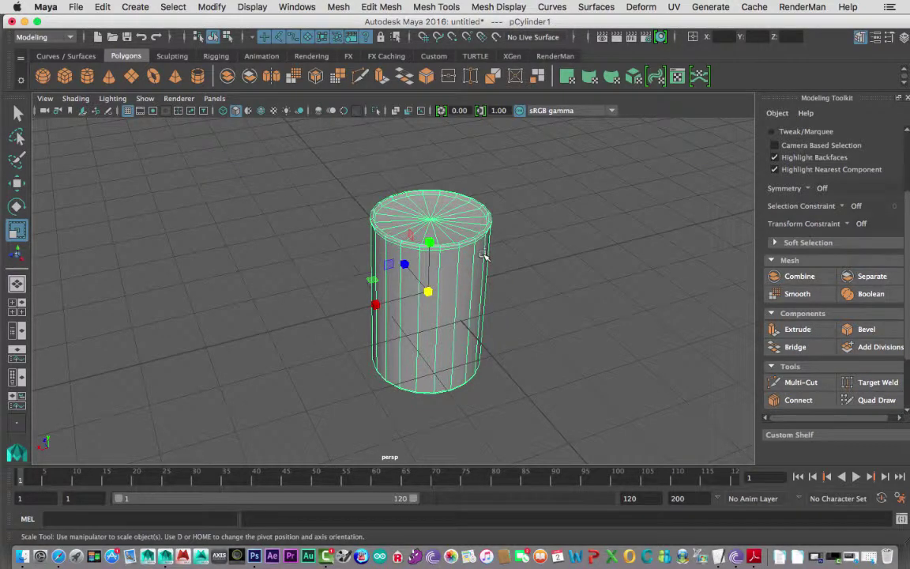
key("q")
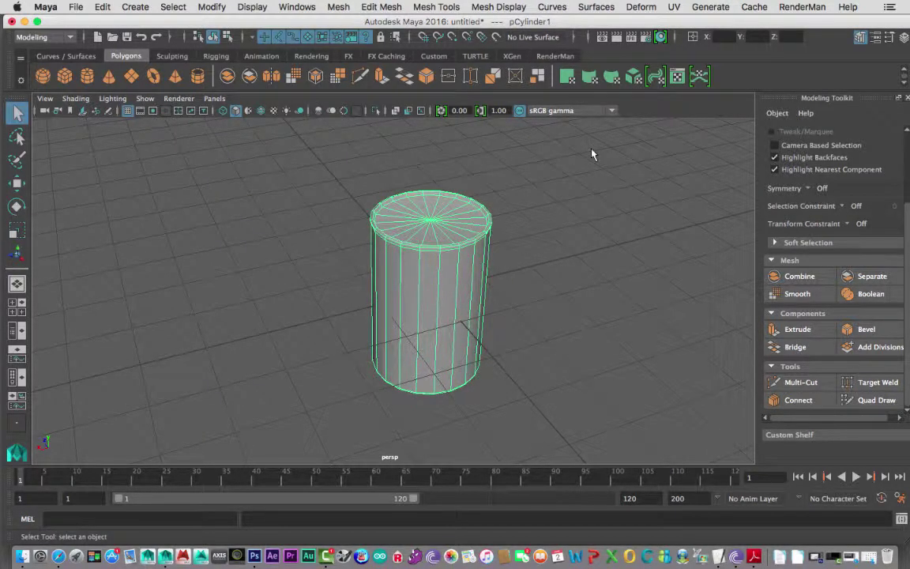
middle_click_drag(417, 187, 286, 215, "alt")
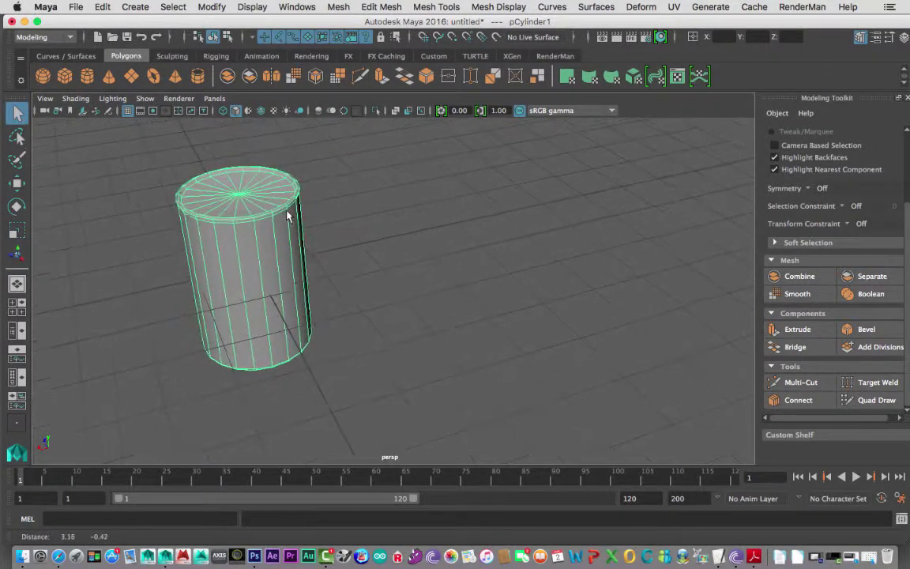
left_click_drag(296, 234, 264, 242, "alt")
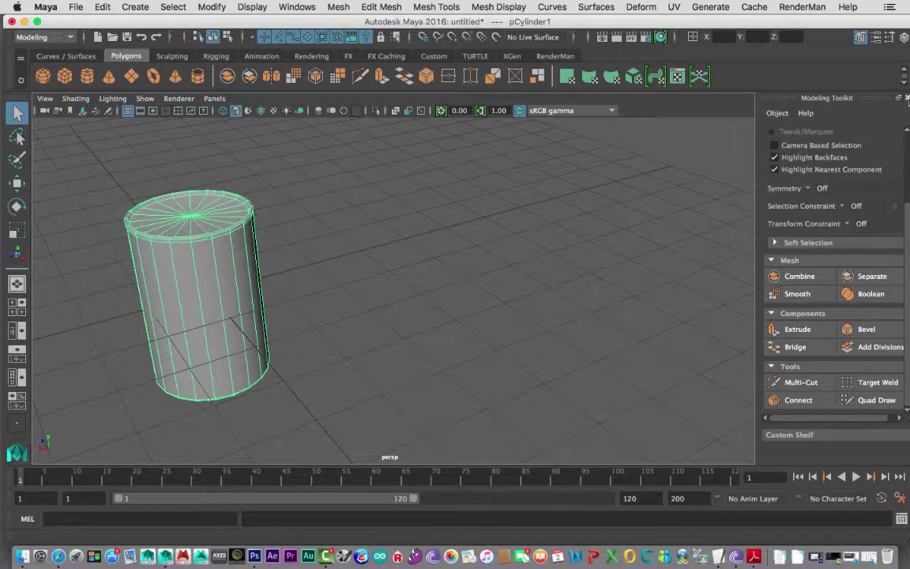
left_click(907, 97)
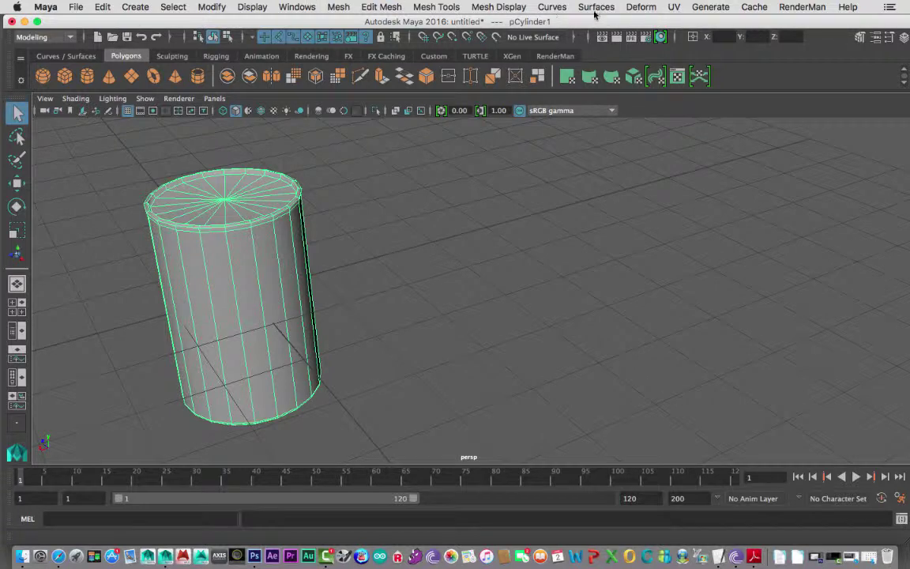
- Open the UV Editor, place its window beside the can, and frame the UV grid with the can's layout
left_click(674, 7)
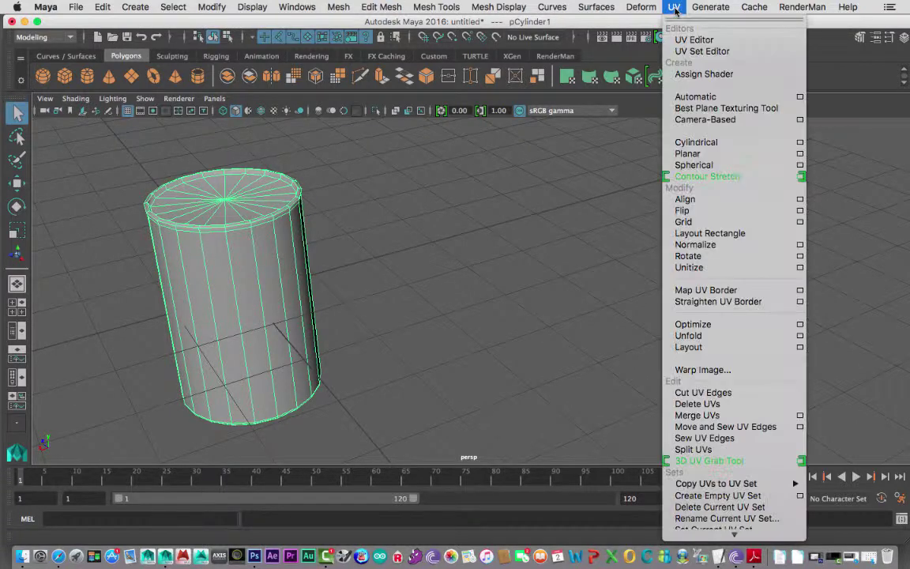
left_click(731, 44)
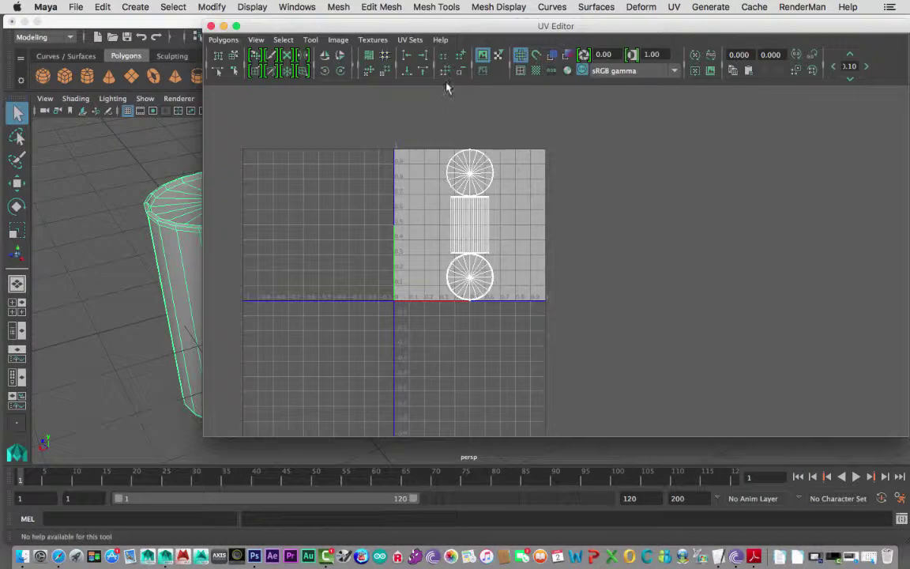
left_click_drag(439, 27, 594, 22)
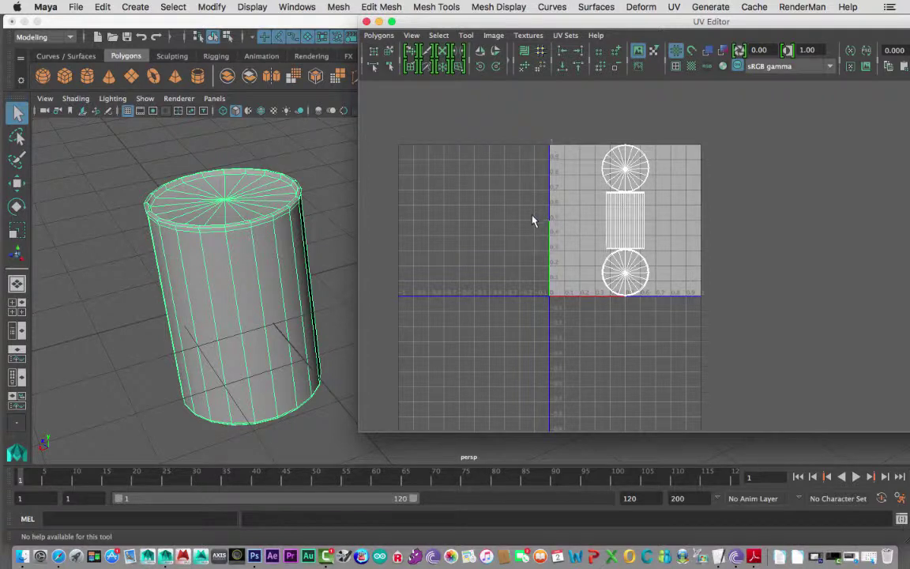
middle_click_drag(532, 221, 553, 190, "alt")
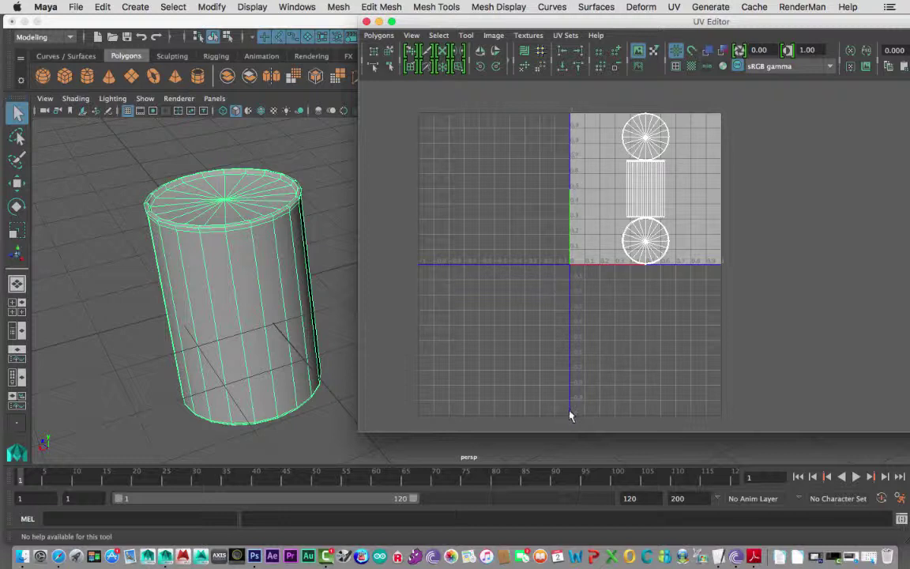
middle_click_drag(575, 296, 569, 327, "alt")
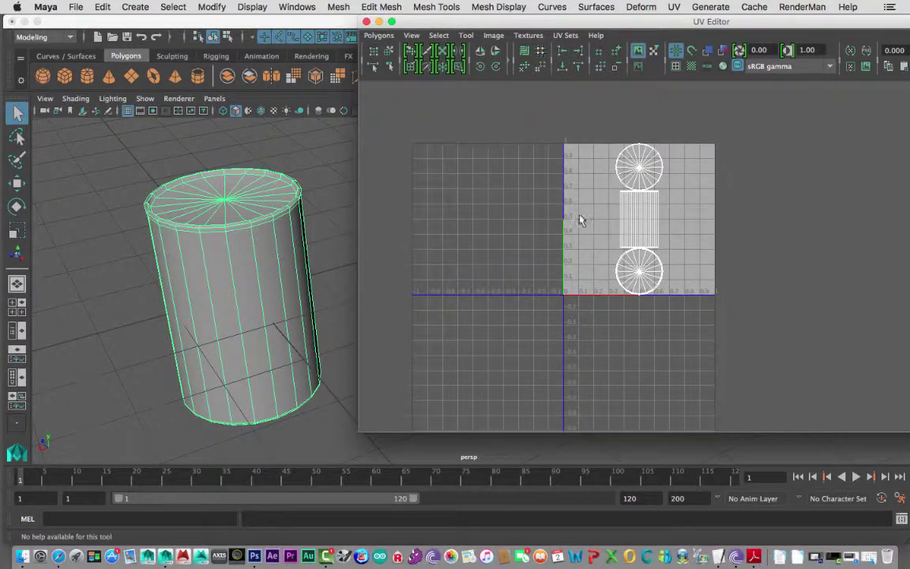
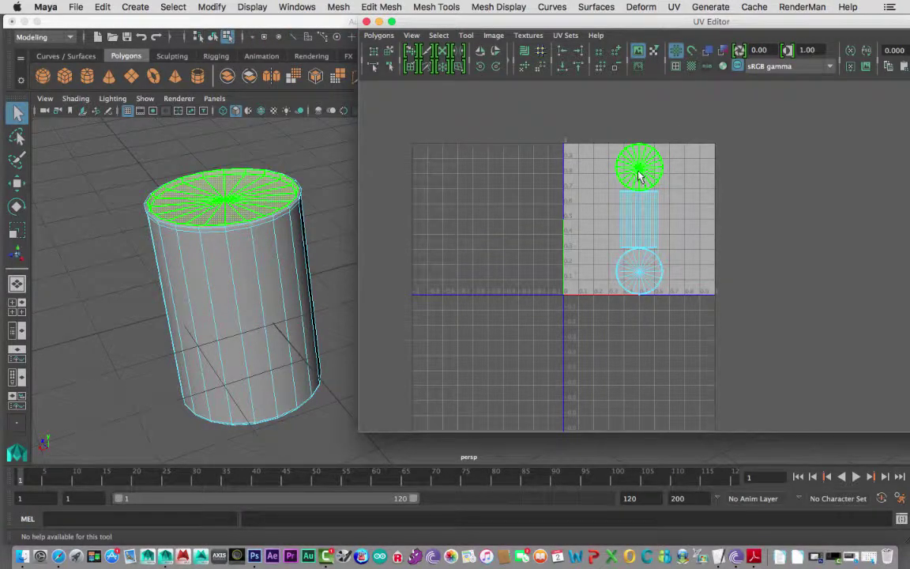
- Move the top cap's UV shell to the upper-right of the 0 to 1 space and the bottom cap's shell to the lower-left
key("w")
left_click_drag(640, 176, 722, 165)
left_click(621, 263)
left_click_drag(621, 263, 596, 274)
left_click(545, 266)
left_click(719, 161)
left_click_drag(719, 161, 689, 171)
right_click_drag(686, 172, 715, 148)
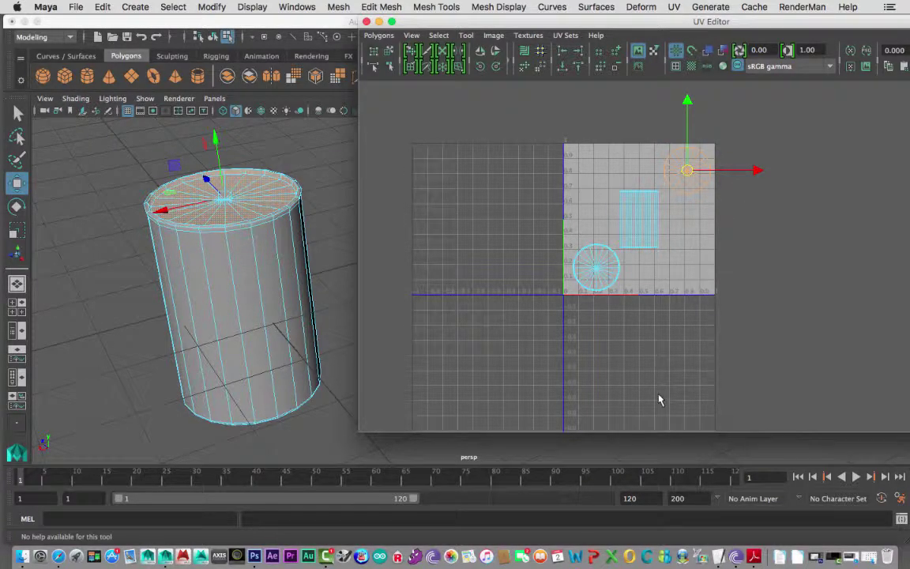
- Switch to the UVMAPPING folder in Finder, open the uvSpace image enlarged to examine the UV quadrant ranges, and close it
left_click(815, 556)
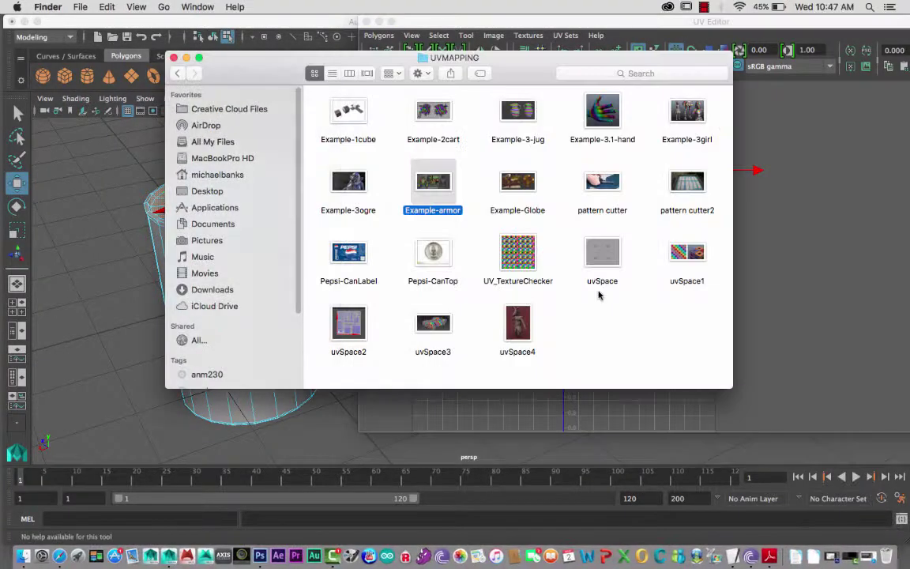
double_click(602, 254)
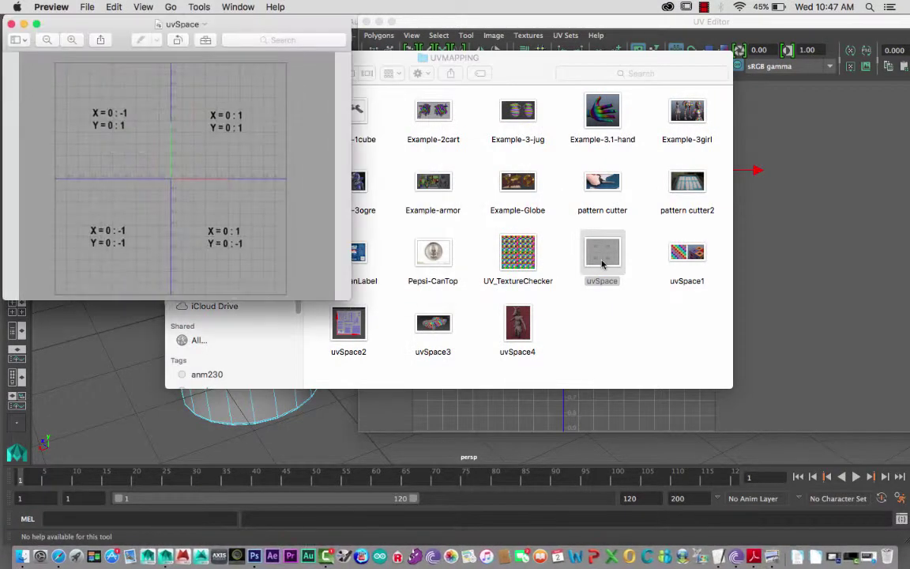
left_click_drag(223, 25, 474, 60)
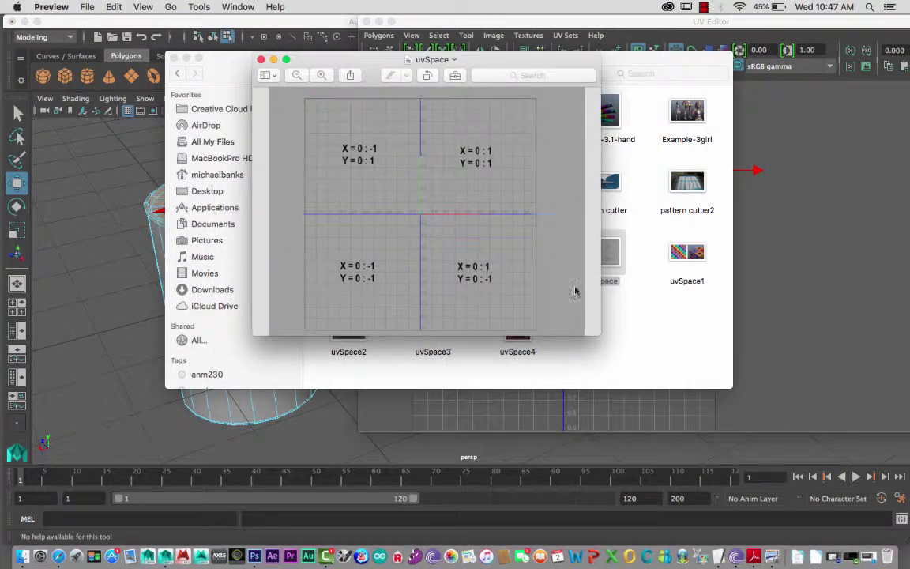
left_click_drag(601, 334, 777, 458)
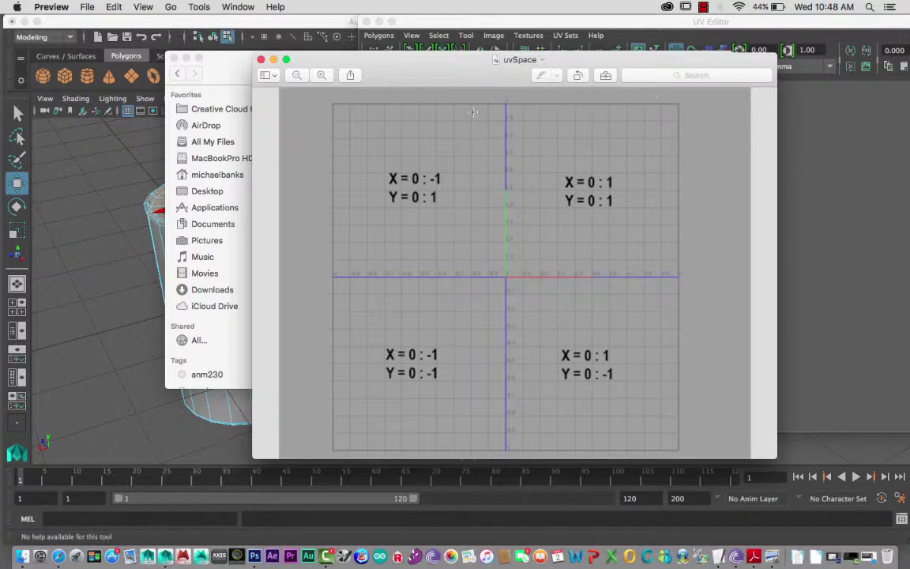
left_click(261, 63)
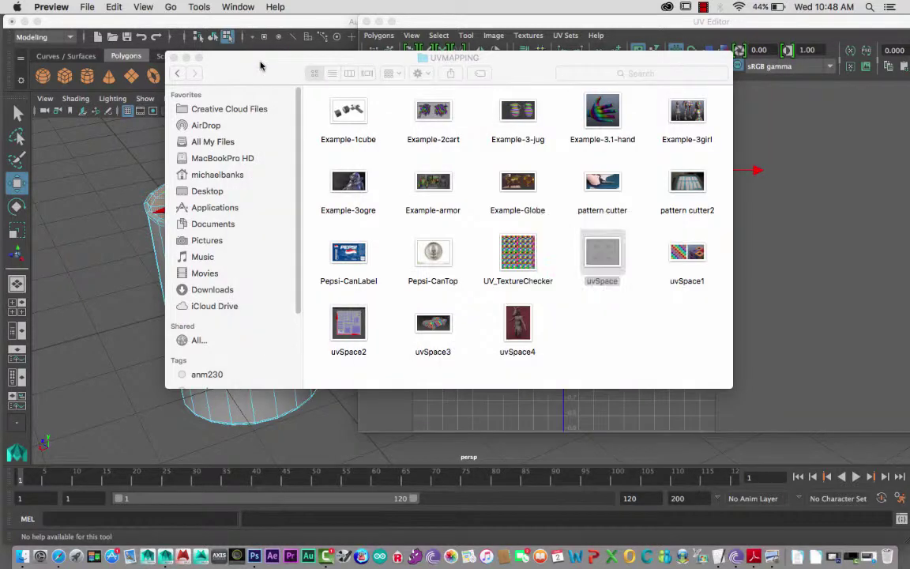
- Minimize the UVMAPPING Finder window, return to Maya, and reposition the UV Editor to review the available UV projection types
left_click_drag(260, 66, 252, 499)
left_click(172, 487)
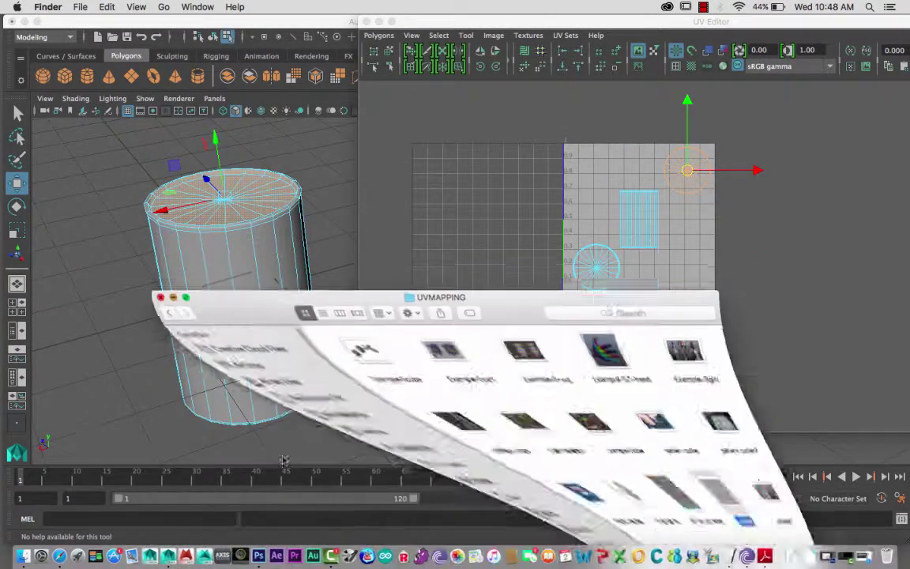
left_click_drag(613, 25, 581, 35)
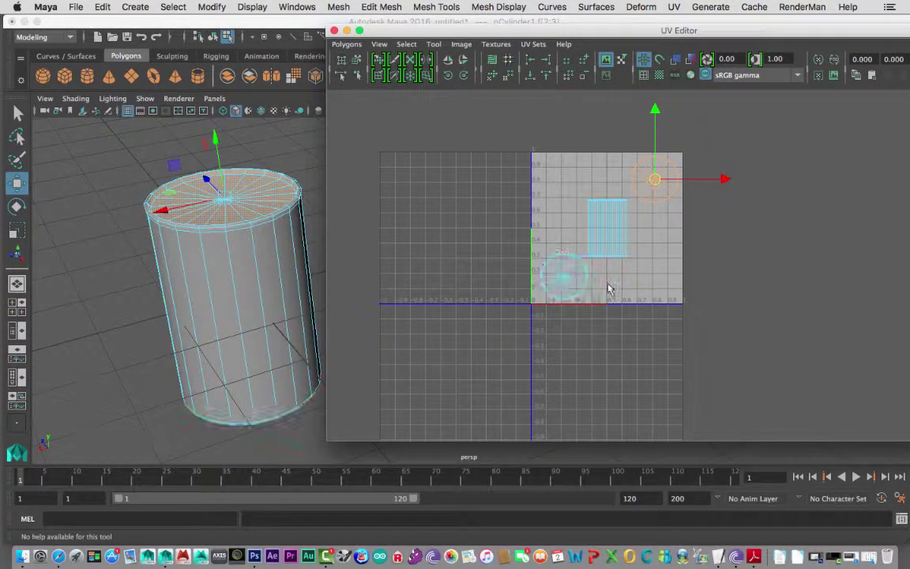
left_click(620, 220)
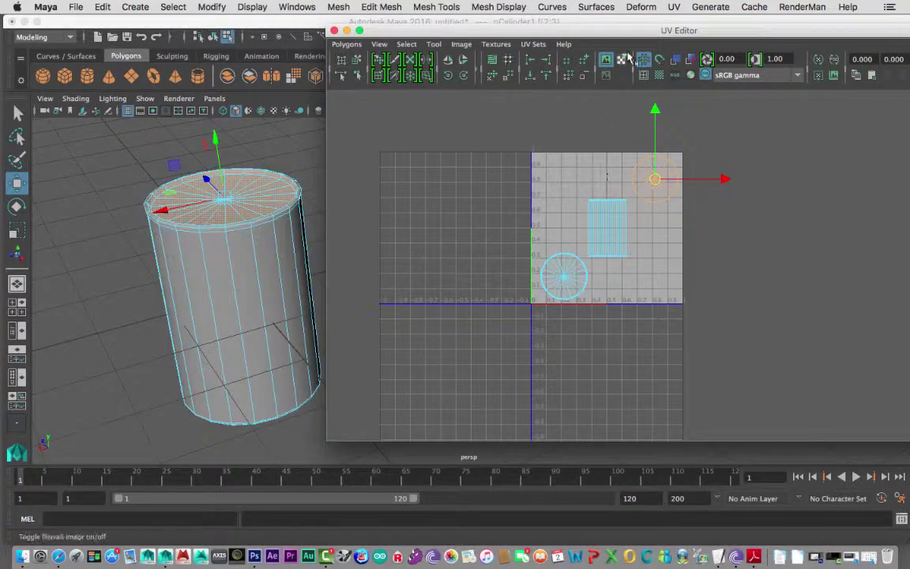
left_click_drag(651, 33, 645, 34)
left_click(674, 8)
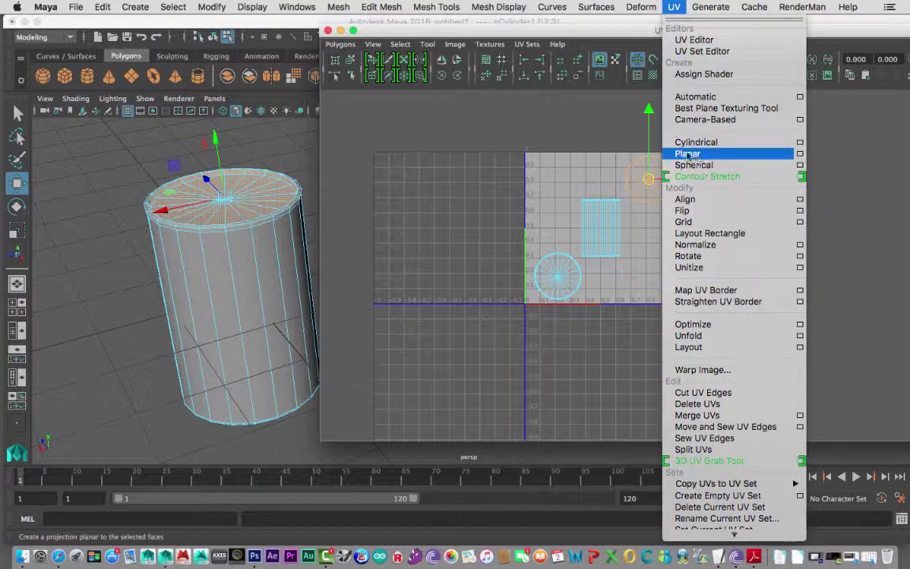
- Select the edge loop where the can's side wall meets the top bevel and cut the UVs along it
left_click(230, 272)
mouse_move(229, 272)
left_mouse_down("alt")
mouse_move(174, 285)
mouse_move(210, 260)
mouse_move(228, 261)
left_mouse_up("alt")
left_click(209, 253)
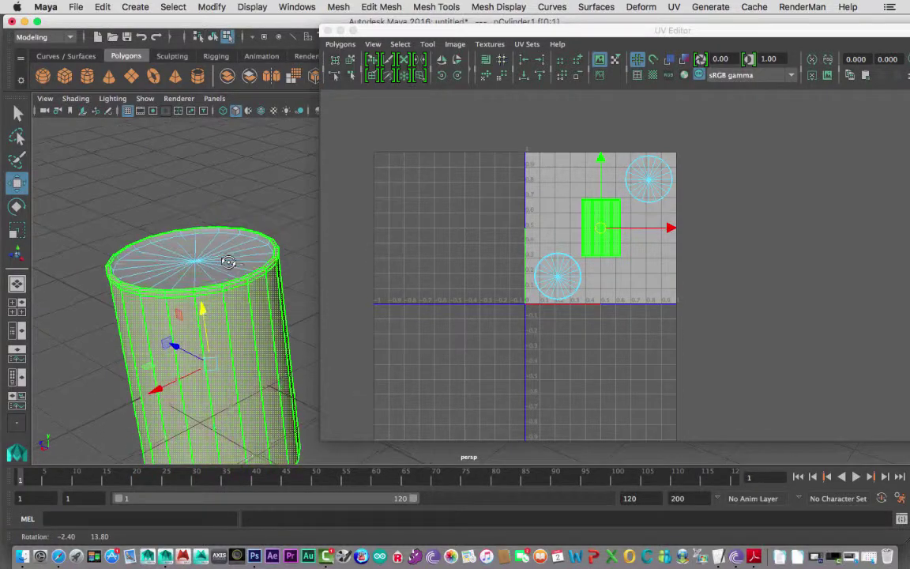
left_click_drag(212, 309, 241, 228, "alt")
right_click_drag(234, 207, 233, 176)
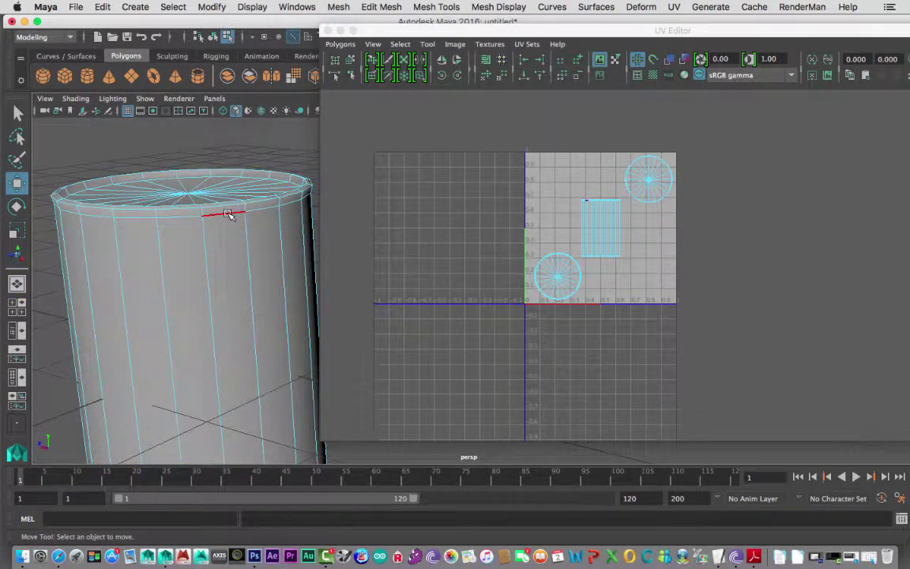
left_click(209, 238)
left_click_drag(210, 237, 189, 241, "alt")
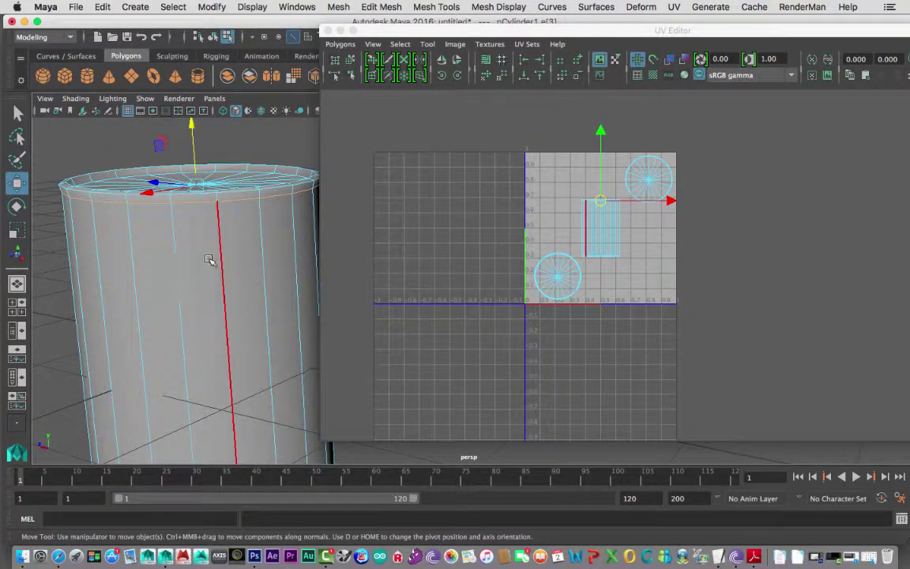
scroll(147, 220, "up", 2)
scroll(158, 217, "down", 4)
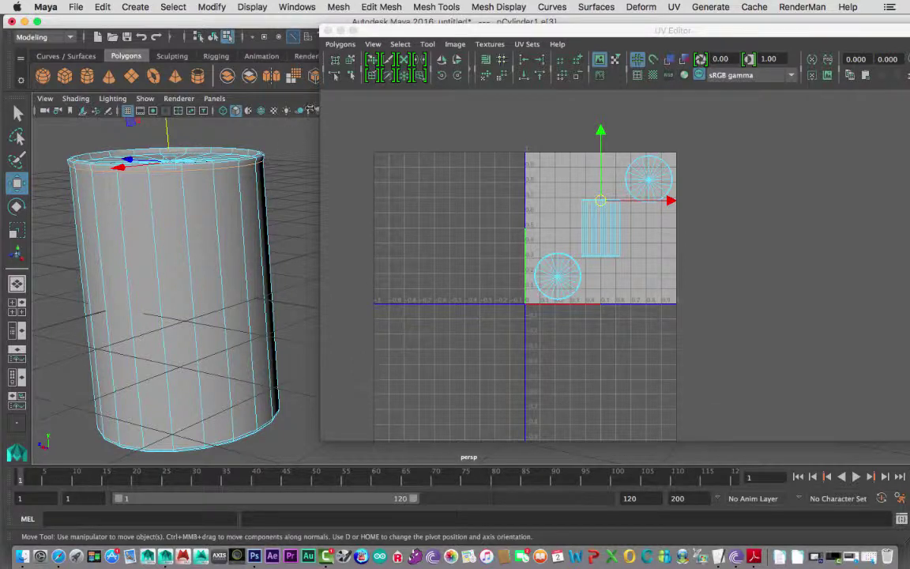
left_click_drag(378, 37, 376, 40)
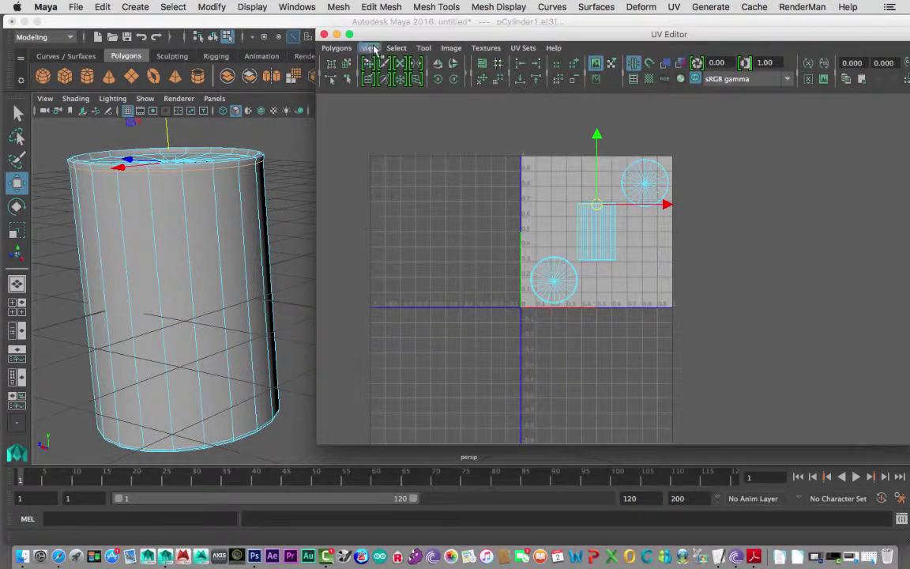
left_click(339, 48)
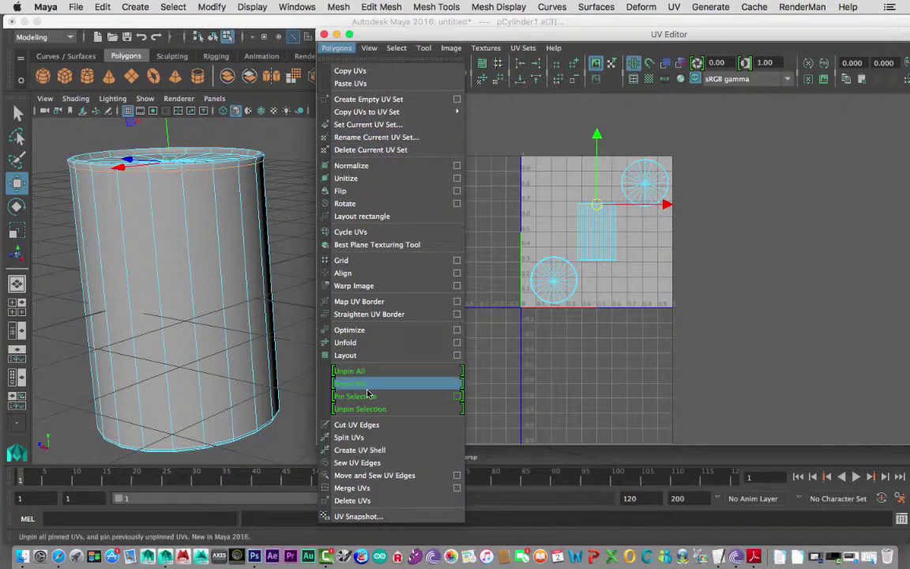
left_click(381, 430)
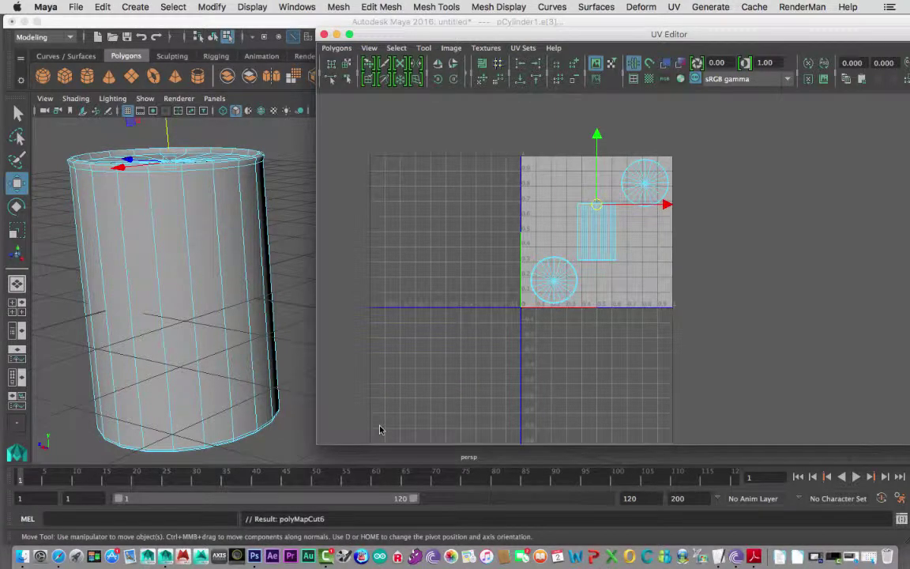
- Select the edge loop where the side wall meets the bottom bevel and cut the UVs along it
middle_click_drag(229, 349, 258, 266, "alt")
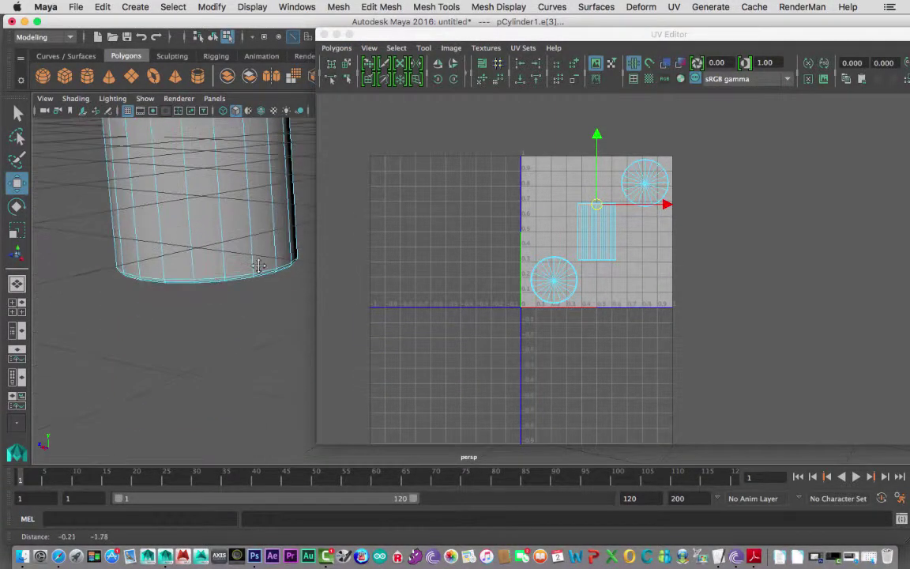
right_click_drag(259, 266, 338, 345, "alt")
mouse_move(248, 291)
left_mouse_down("alt")
mouse_move(295, 302)
mouse_move(256, 287)
left_mouse_up("alt")
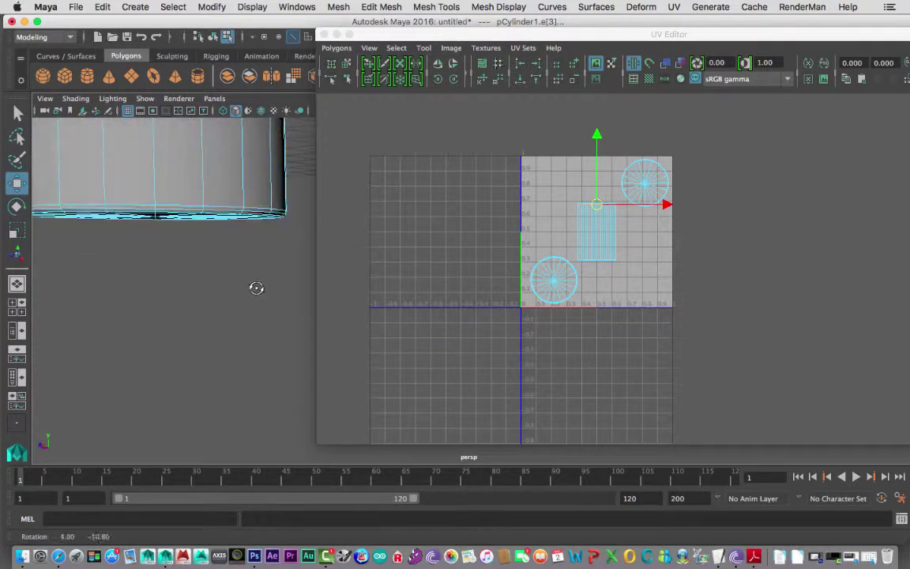
left_click(194, 201)
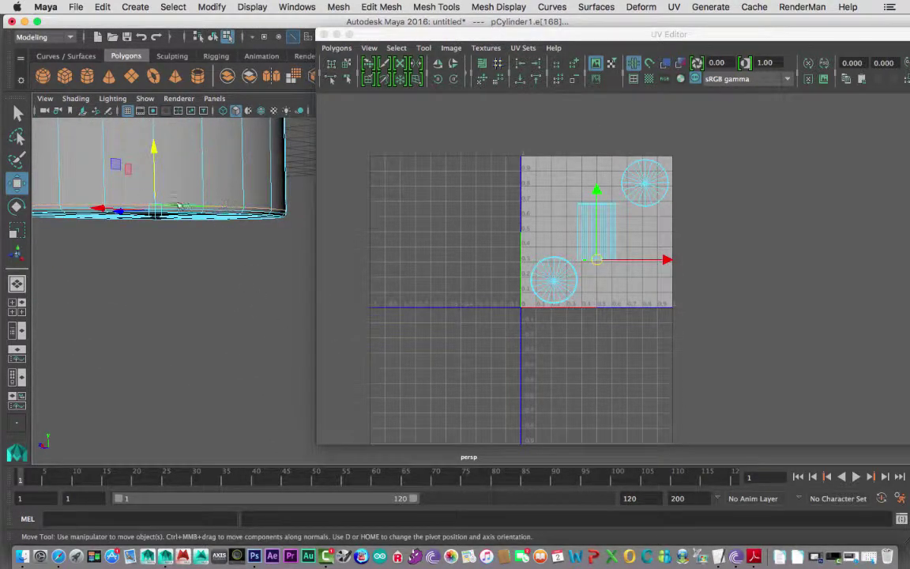
left_click(338, 49)
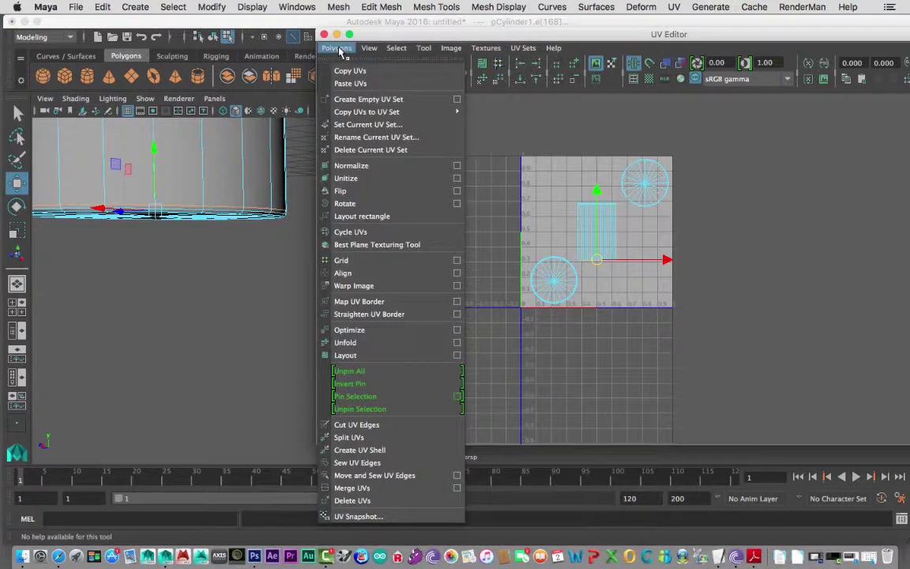
left_click(400, 427)
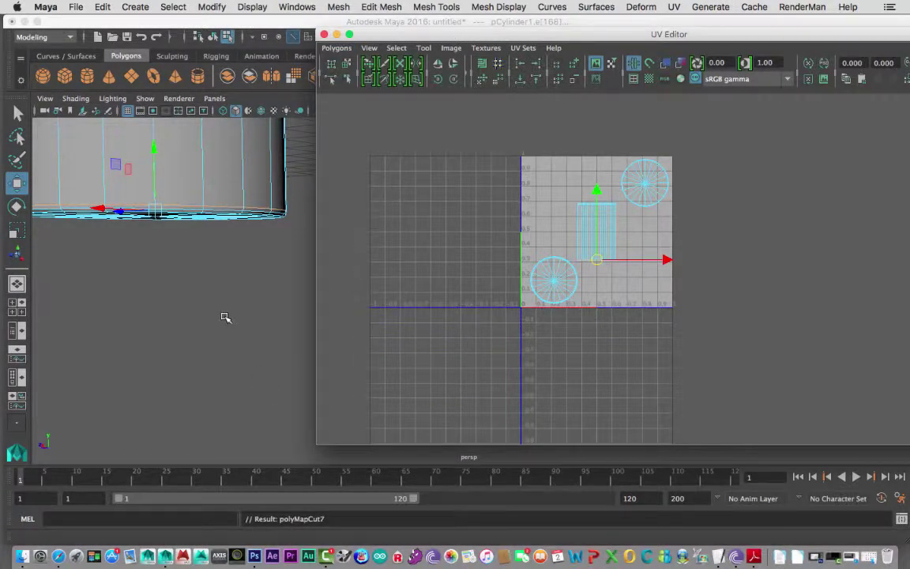
- Select the side wall's whole UV shell in the UV Editor and enlarge the layout
left_click(230, 316)
left_click_drag(230, 316, 168, 371, "alt")
right_click(597, 220)
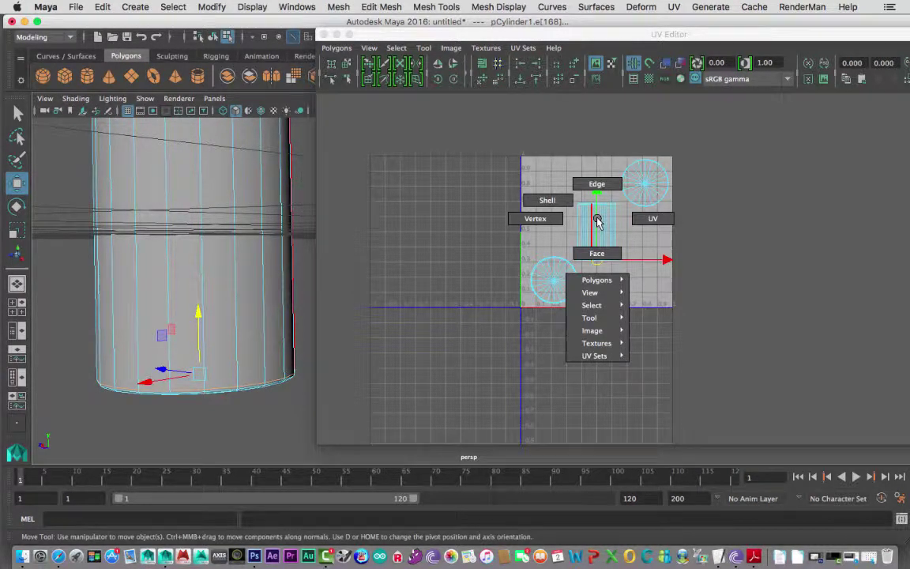
left_click(547, 200)
left_click(600, 225)
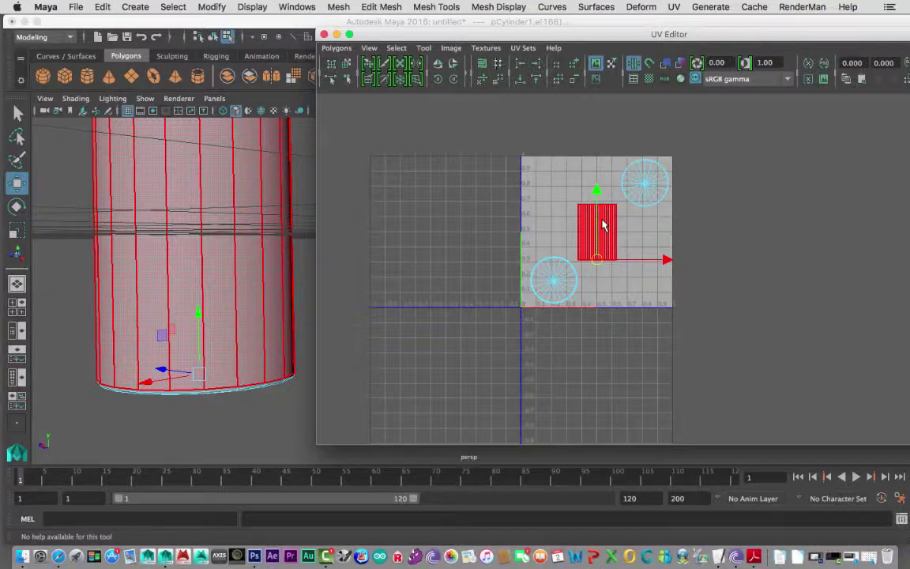
key("F8")
scroll(745, 281, "up", 3)
key("F11")
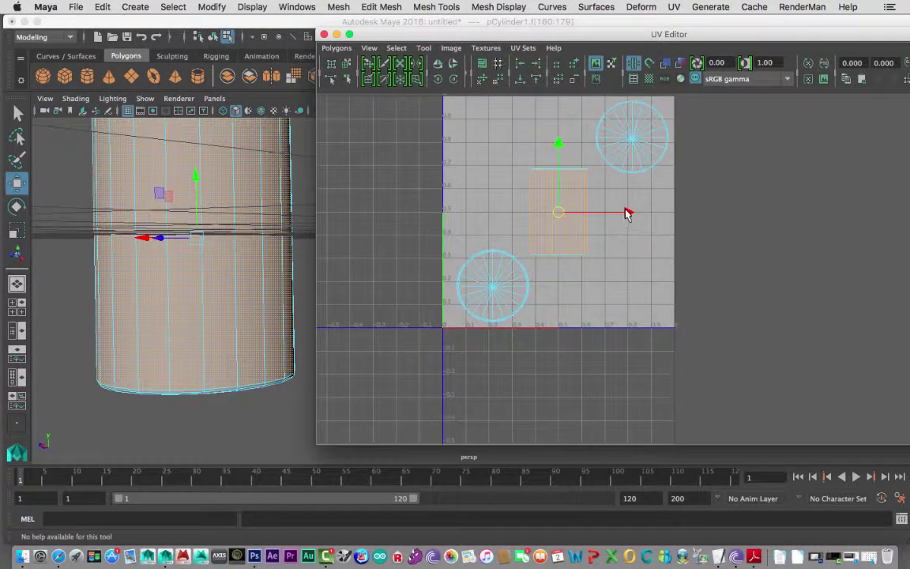
- Examine the upper and lower borders of the side wall's UV shell against the matching faces on the can
key("F8")
key("F8")
left_click(576, 264)
key("F8")
key("F8")
left_click(570, 169)
key("F8")
key("F8")
left_click(579, 254)
key("F8")
key("F8")
left_click(575, 169)
key("F8")
key("F8")
left_click(576, 255)
key("F8")
key("F8")
left_click_drag(229, 207, 184, 231, "alt")
key("F8")
key("F8")
key("F8")
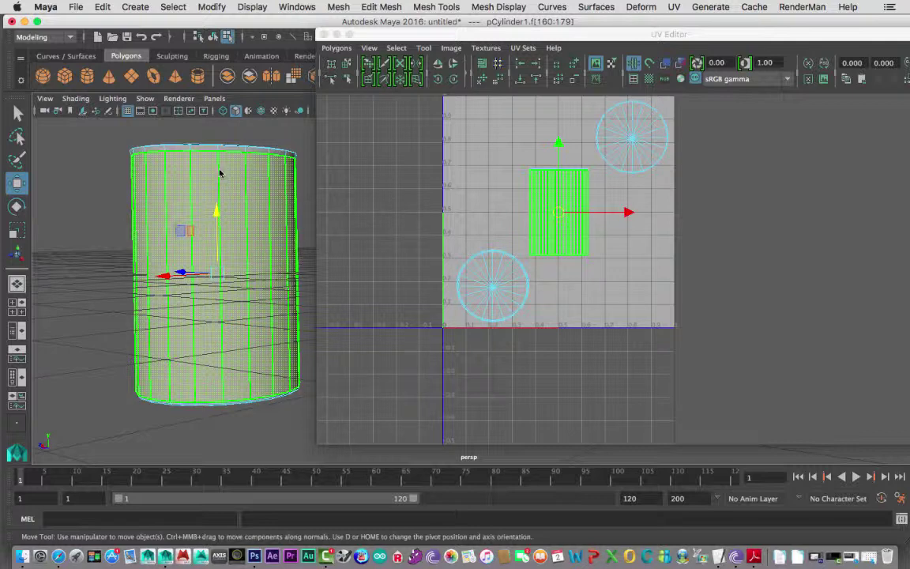
- Select one vertical edge running the full height of the side wall and cut the UVs along it as a seam
right_click_drag(221, 173, 220, 157)
left_click(219, 166)
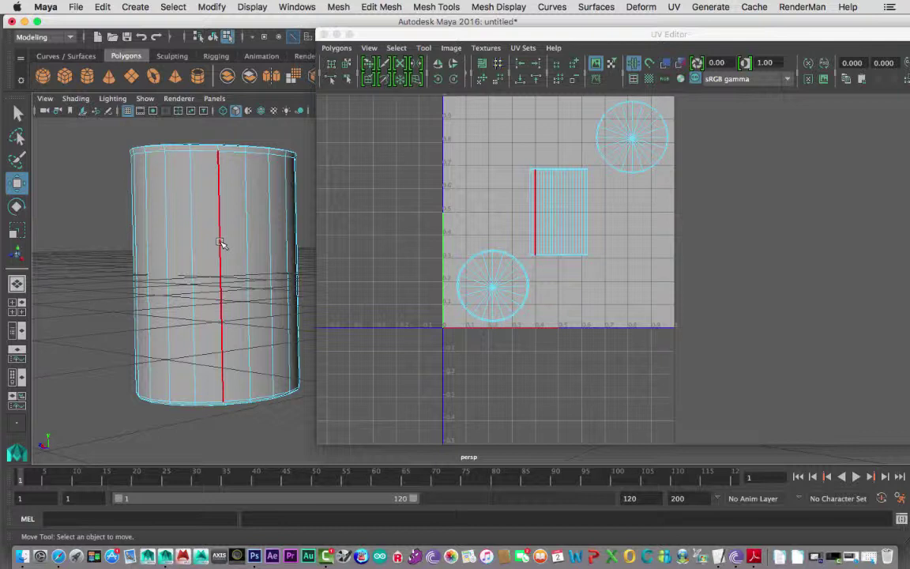
left_click(222, 244)
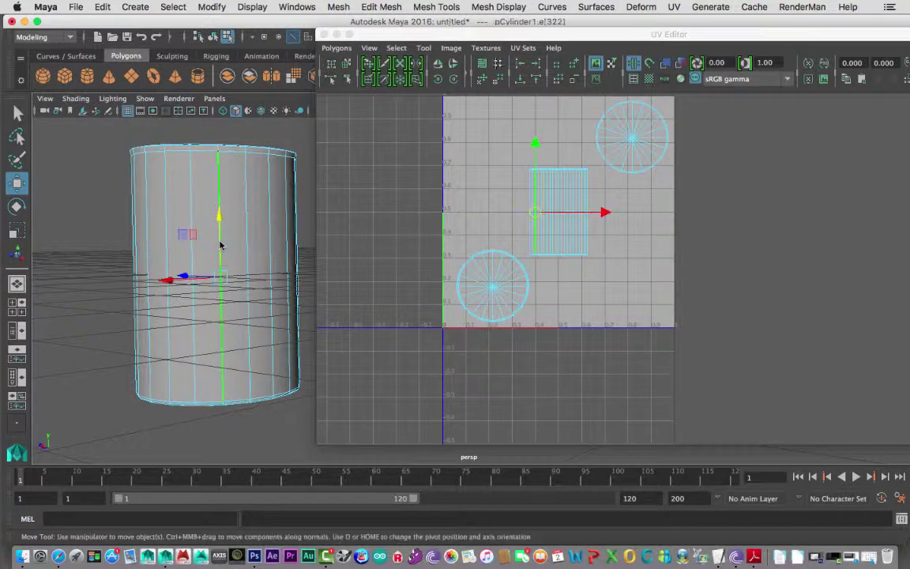
left_click(337, 47)
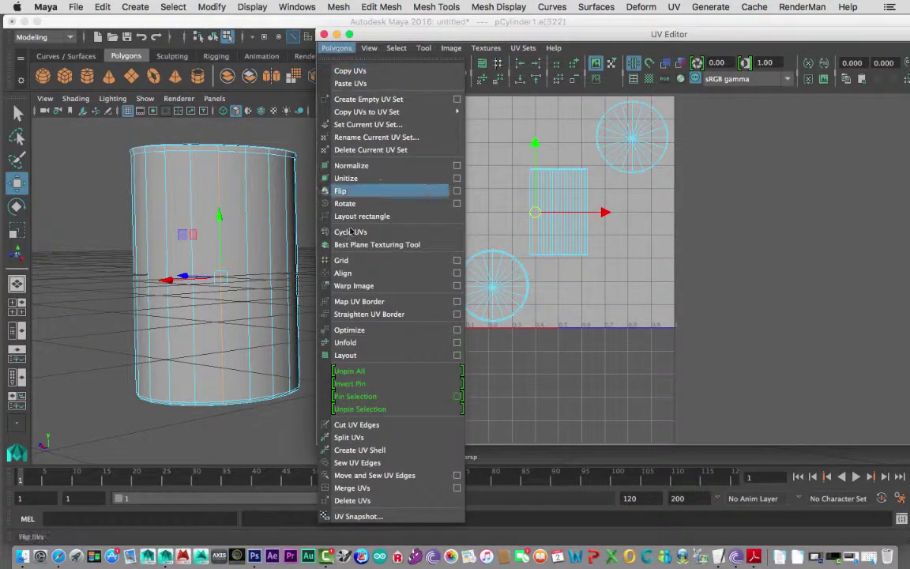
left_click(377, 426)
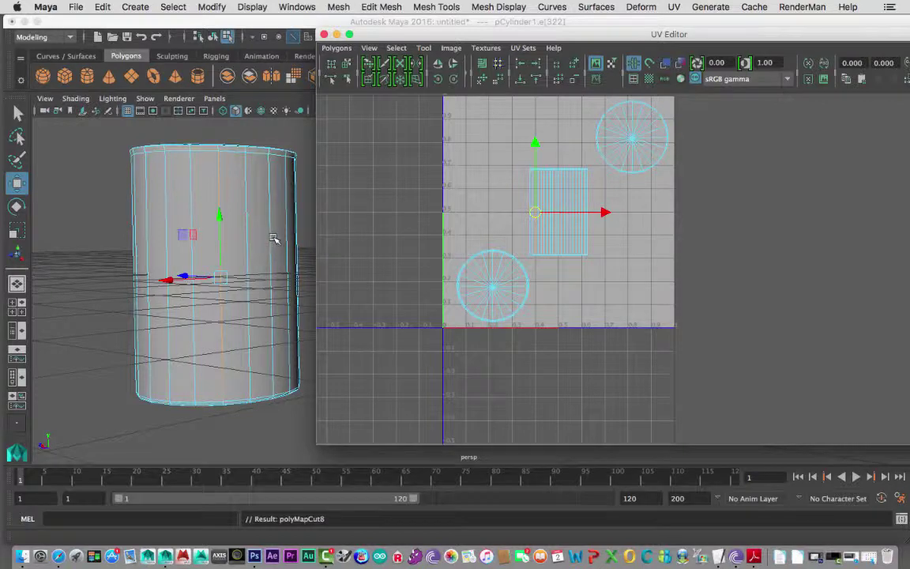
- Select the full ring of side wall faces and frame the can in the perspective view
right_click_drag(244, 225, 242, 241)
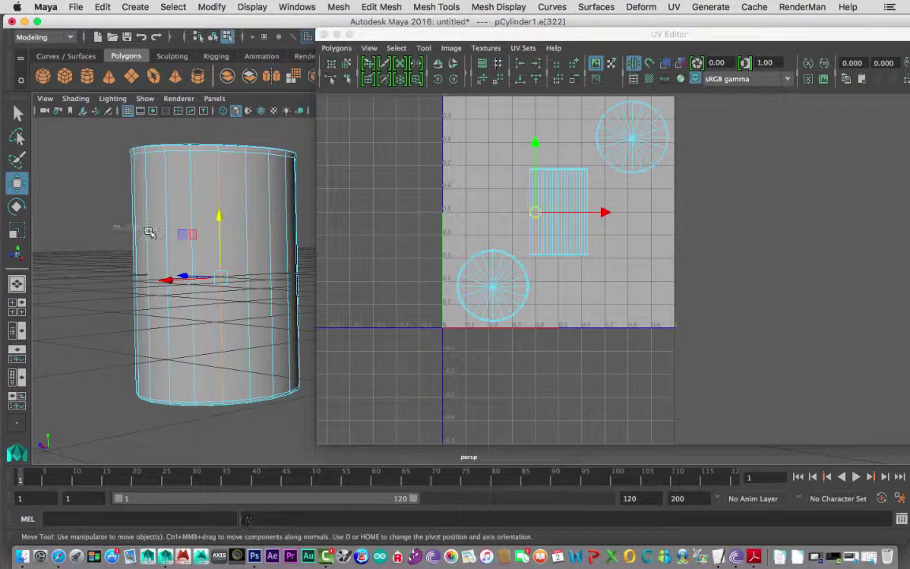
double_click(272, 253)
left_click_drag(256, 254, 220, 254, "alt")
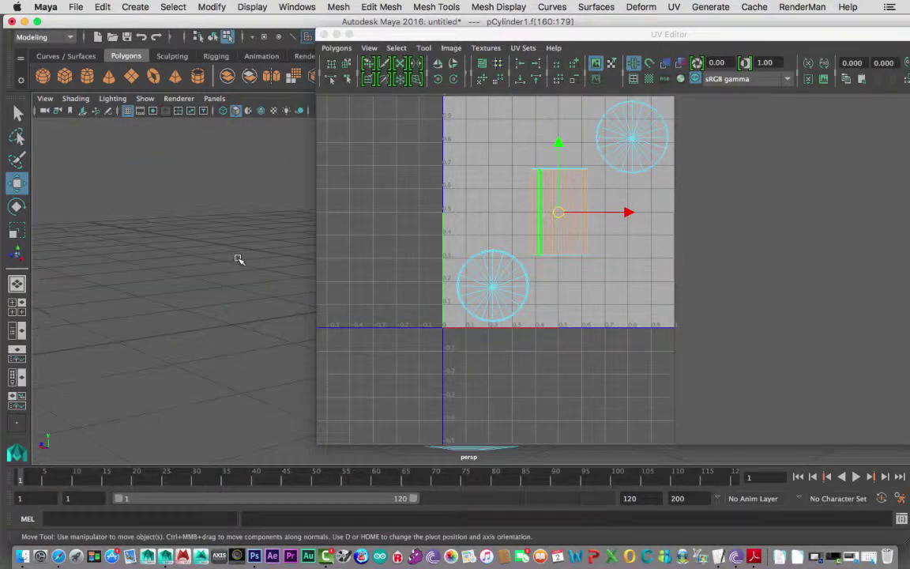
key("f")
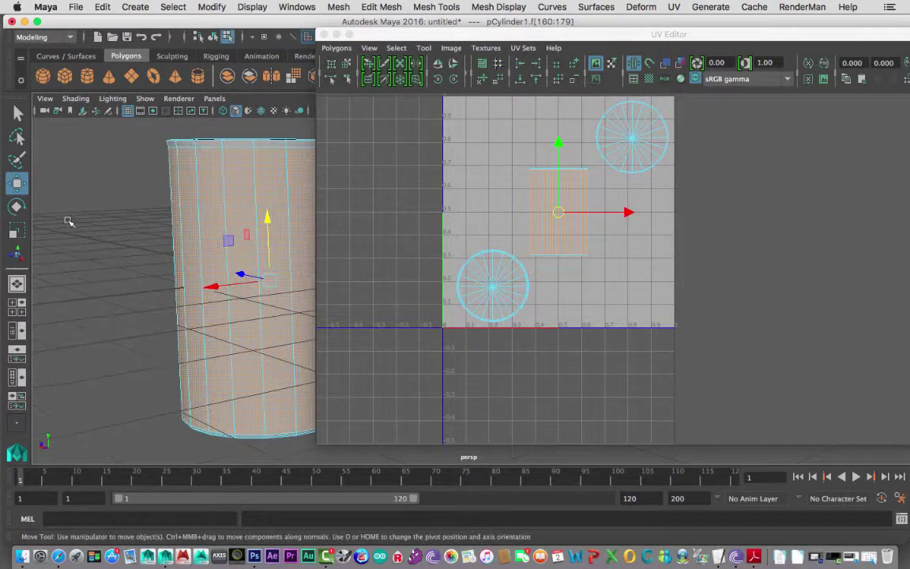
mouse_move(160, 245)
left_mouse_down("alt")
mouse_move(183, 253)
mouse_move(254, 246)
mouse_move(131, 248)
mouse_move(158, 246)
left_mouse_up("alt")
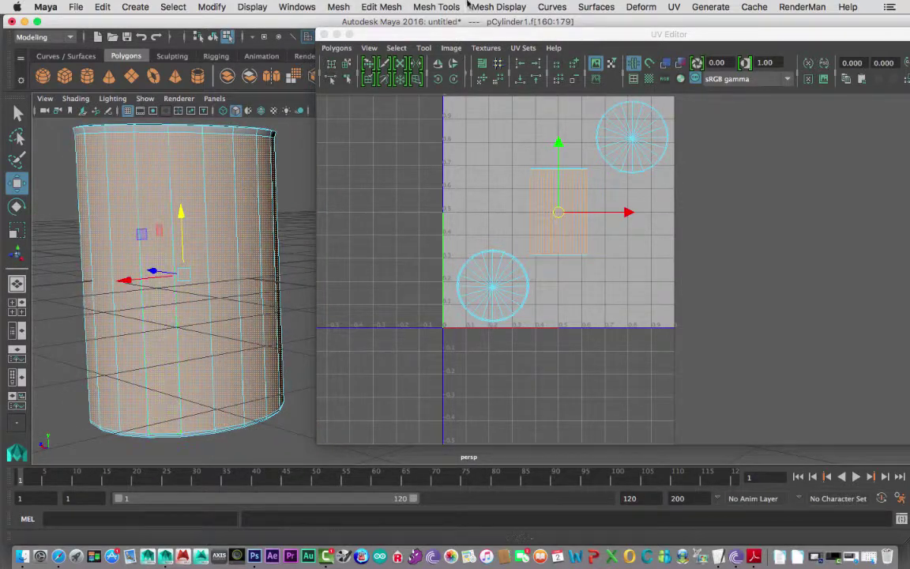
- Apply a cylindrical UV projection to the selected side wall faces, moving the UV Editor clear of the main toolbars
left_click_drag(574, 38, 555, 76)
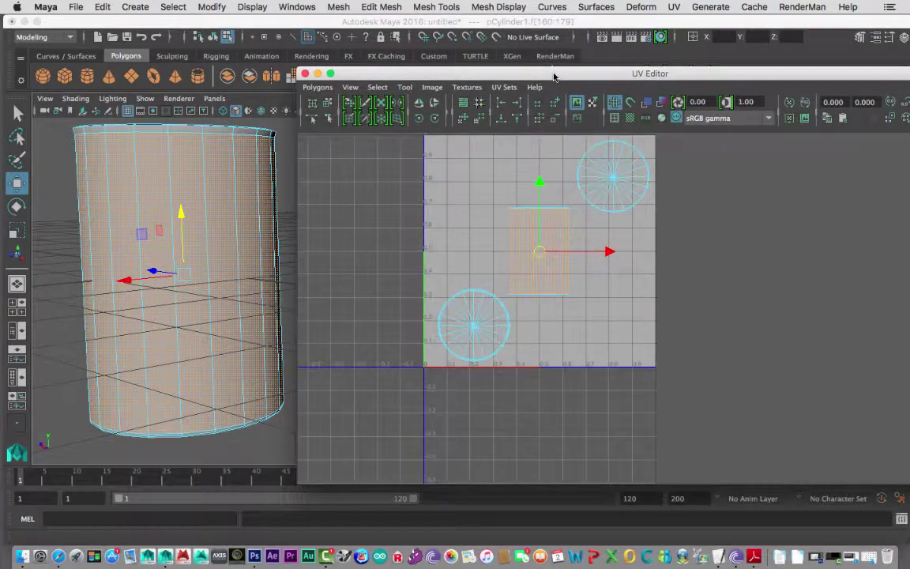
left_click(674, 8)
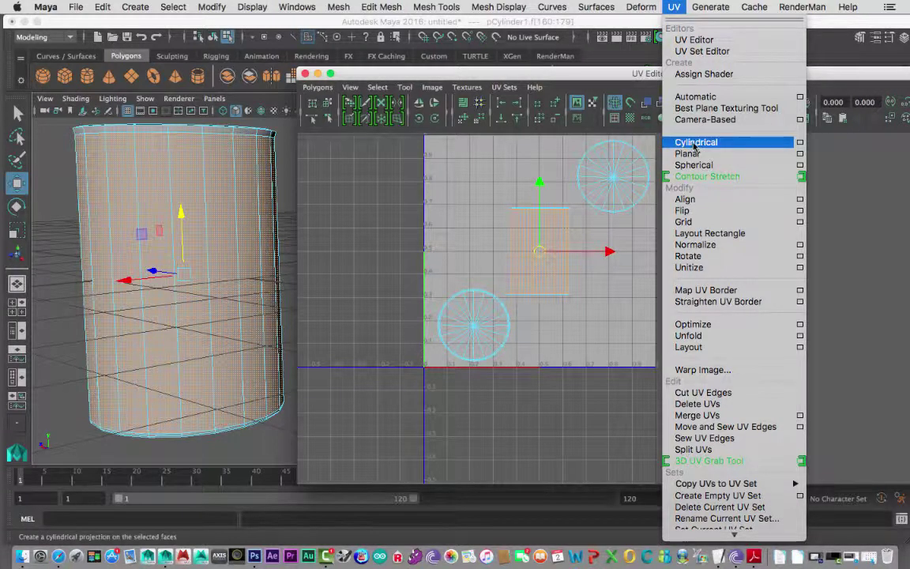
left_click(761, 146)
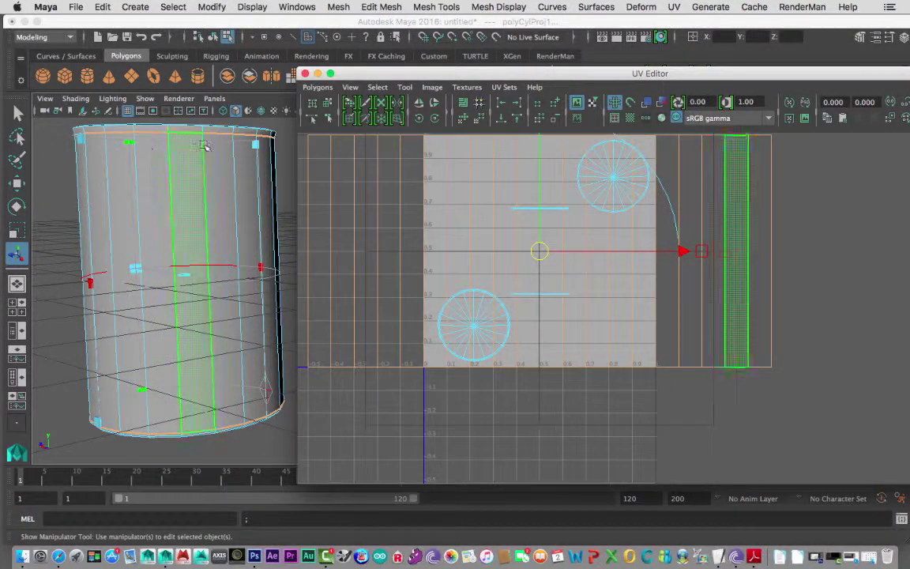
- Move the UV Editor aside so the whole can and its cylindrical projection manipulator can be inspected
left_click(160, 288)
left_click_drag(363, 78, 561, 91)
left_click_drag(377, 211, 230, 299, "alt")
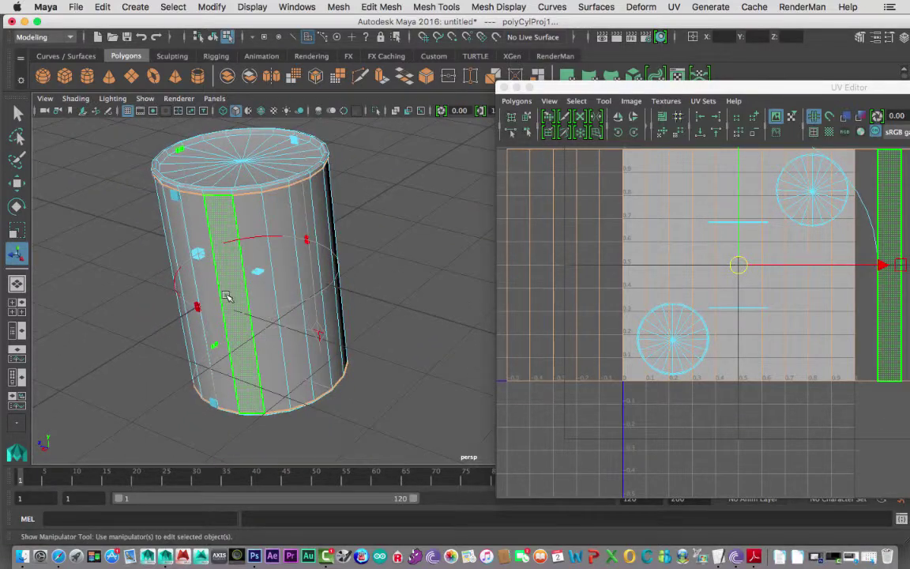
left_click_drag(144, 310, 183, 300, "alt")
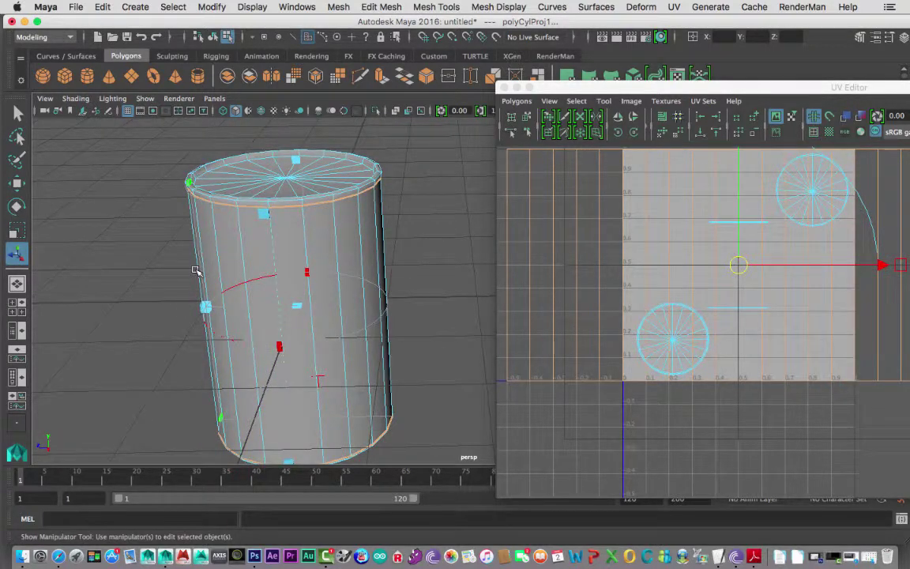
- Move the projected side wall's UV shell out of the 0 to 1 space into the empty area to its right
left_click(637, 235)
right_click_drag(650, 234, 516, 206, "alt")
left_click(555, 237)
middle_click_drag(712, 268, 650, 271, "alt")
right_click_drag(650, 271, 624, 316, "alt")
middle_click_drag(605, 340, 727, 319)
right_click_drag(726, 318, 705, 319, "alt")
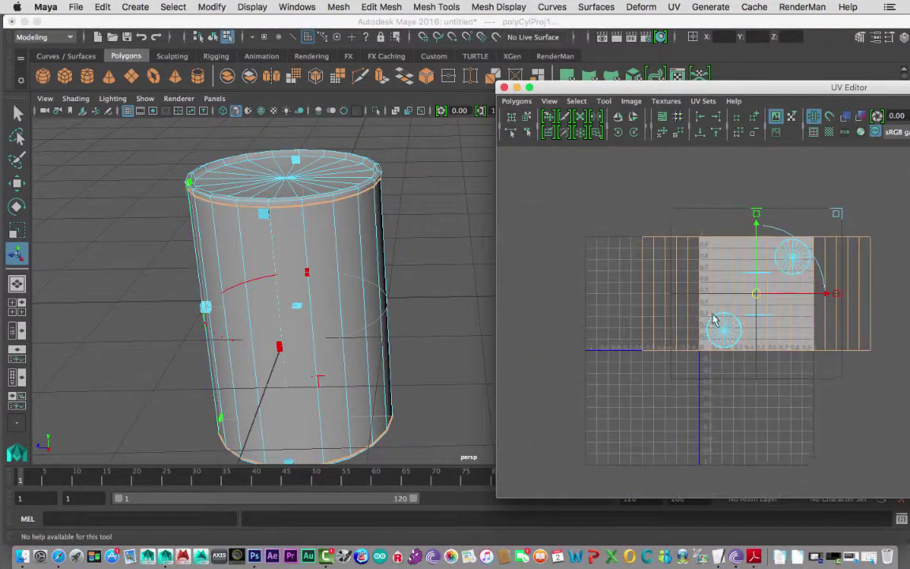
middle_click_drag(705, 319, 571, 296, "alt")
left_click_drag(613, 271, 818, 241)
right_click_drag(815, 253, 790, 261, "alt")
middle_click_drag(791, 261, 670, 285, "alt")
left_click(406, 252)
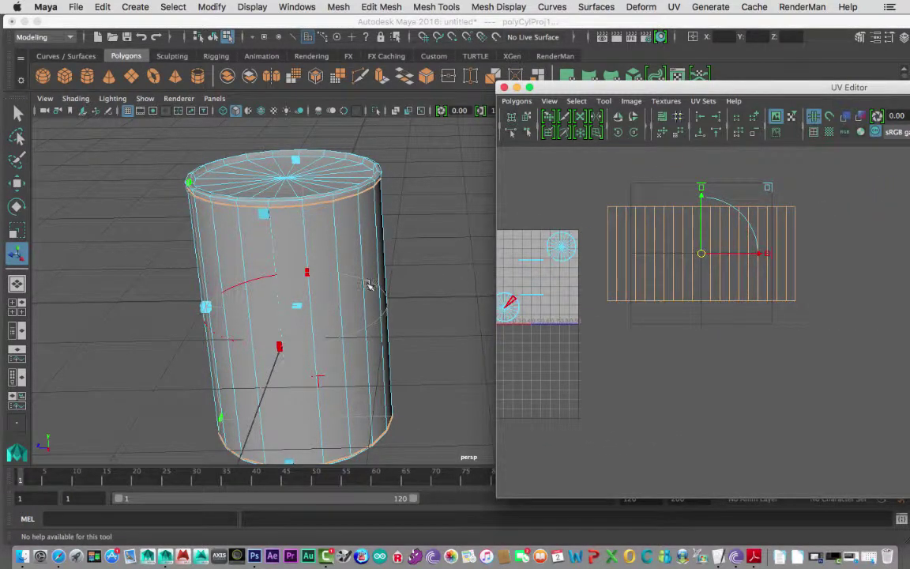
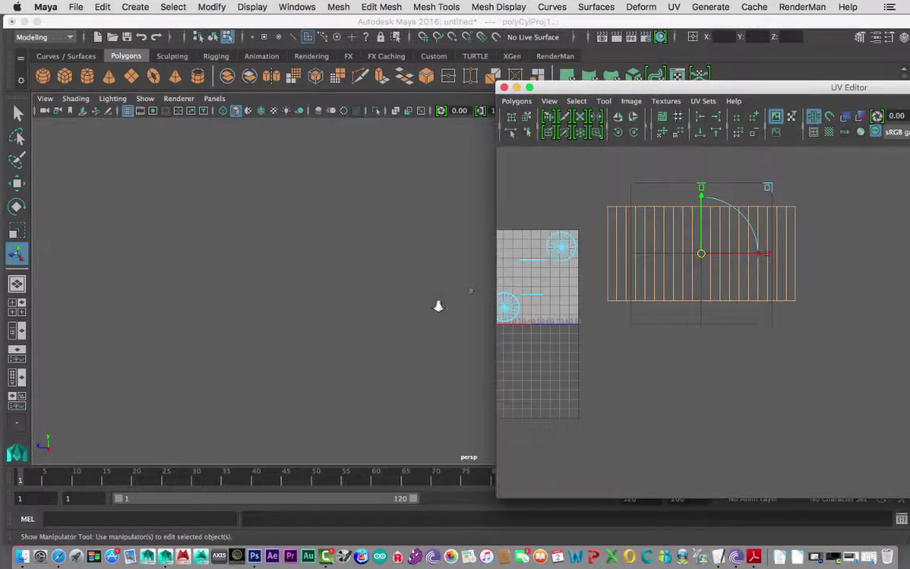
- Adjust the cylindrical projection's horizontal sweep around the can until the side wall's UV shell is about half as wide
left_click(244, 307)
key("f")
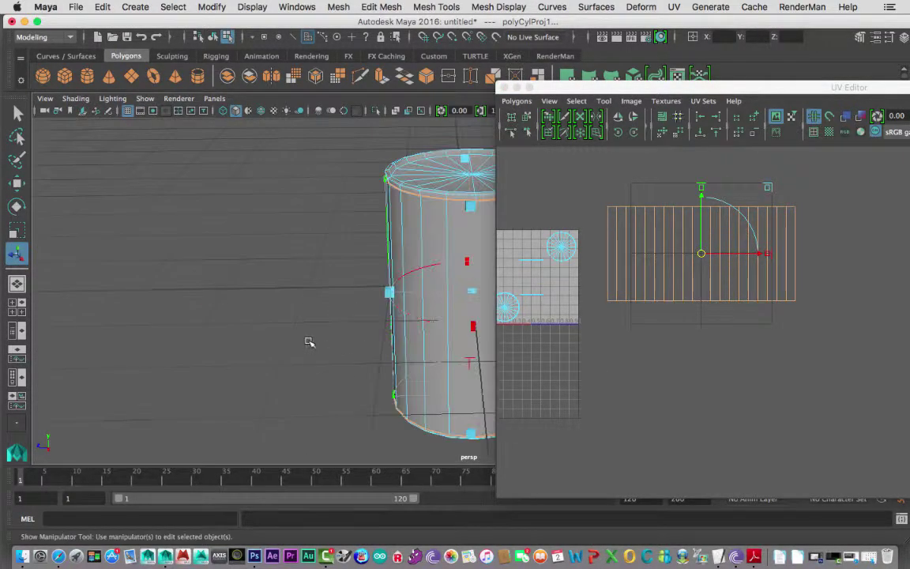
left_click_drag(382, 328, 195, 330, "alt")
scroll(359, 366, "up", 5)
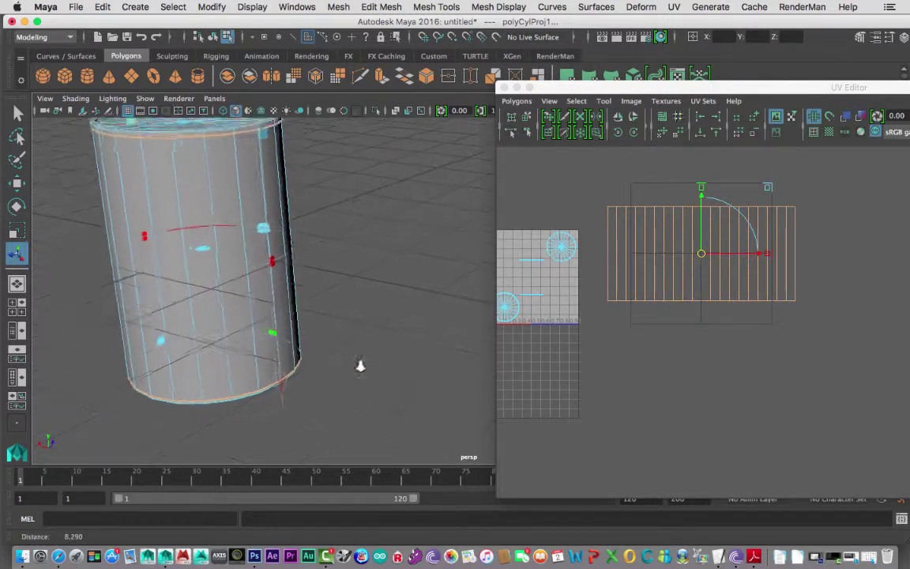
left_click_drag(285, 320, 191, 369, "alt")
scroll(309, 362, "down", 3)
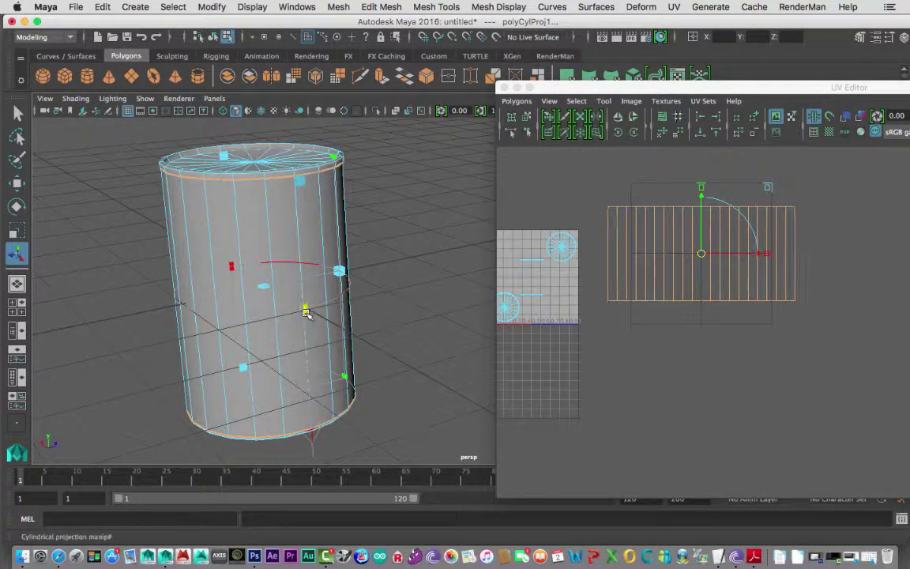
left_click_drag(306, 312, 175, 304)
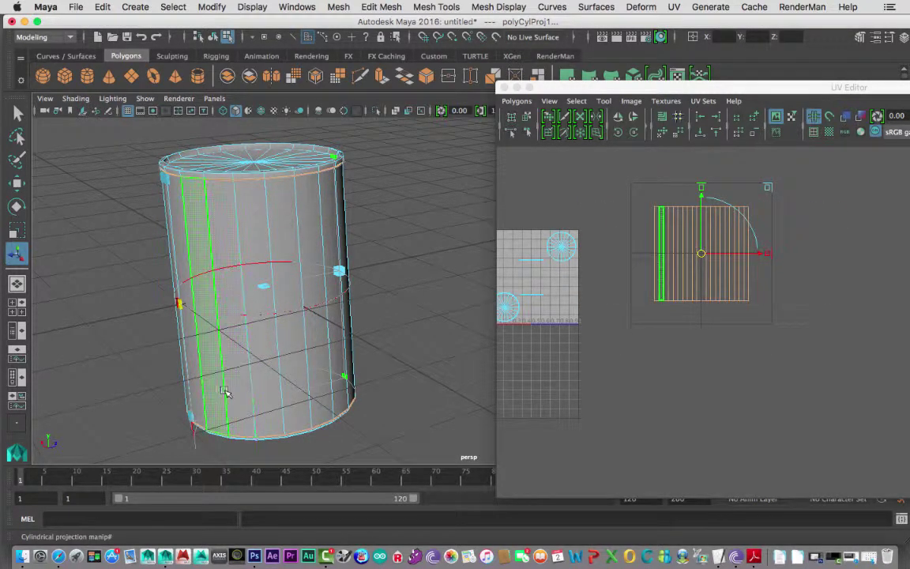
- Switch the cylindrical projection manipulator to its move, rotate and scale mode and rotate the projection slightly on the can
middle_click_drag(226, 391, 291, 298, "alt")
left_click_drag(291, 297, 264, 391, "alt")
left_click(376, 291)
middle_click_drag(264, 391, 239, 398, "alt")
right_click_drag(239, 398, 329, 397, "alt")
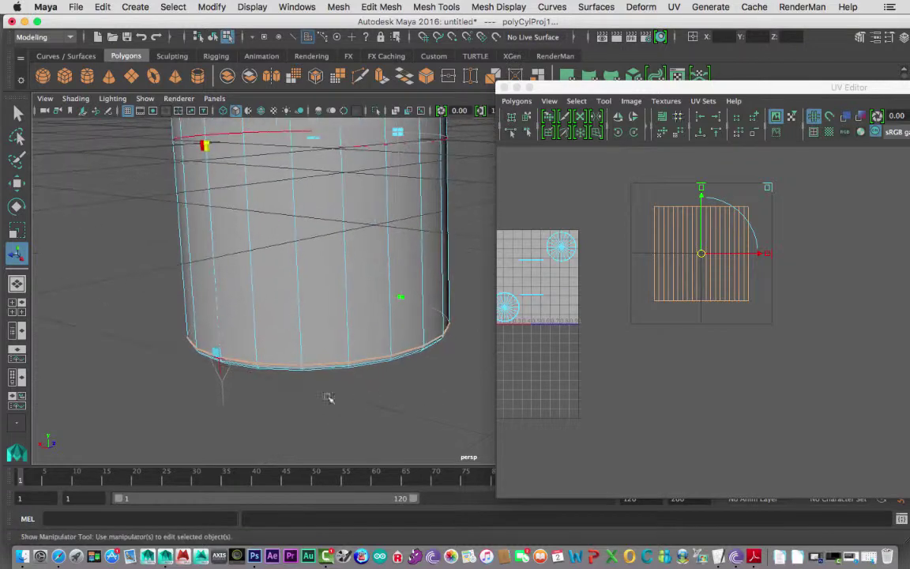
left_click(222, 368)
right_click_drag(367, 362, 118, 315, "alt")
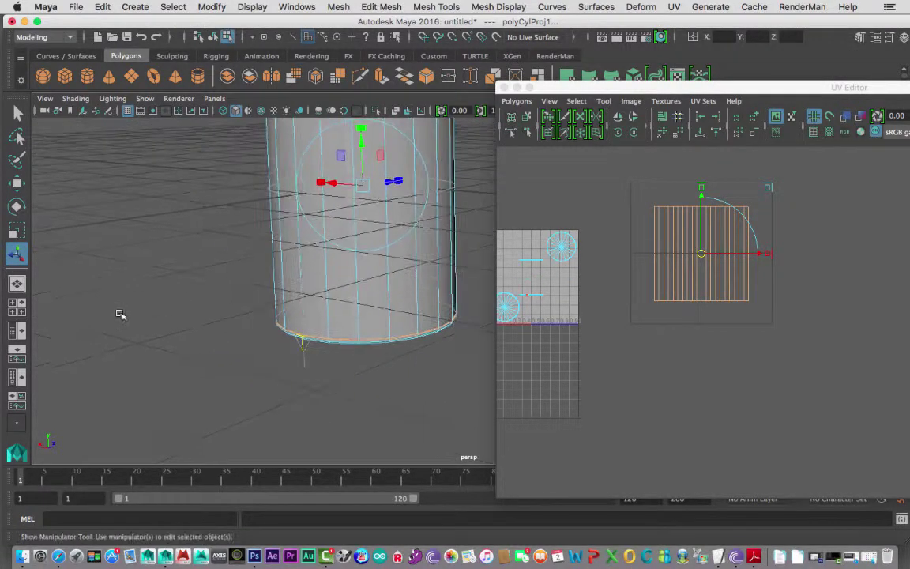
left_click_drag(324, 320, 292, 345, "alt")
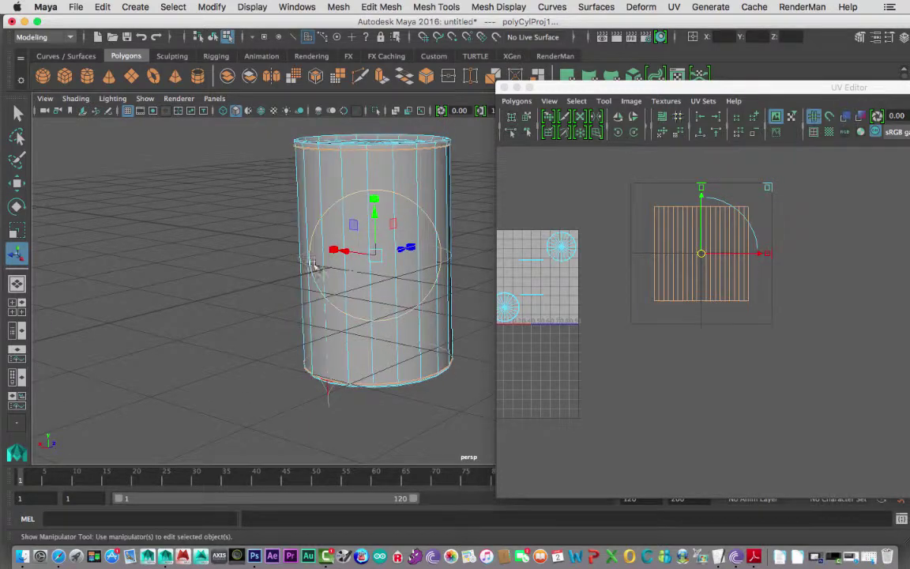
left_click(346, 206)
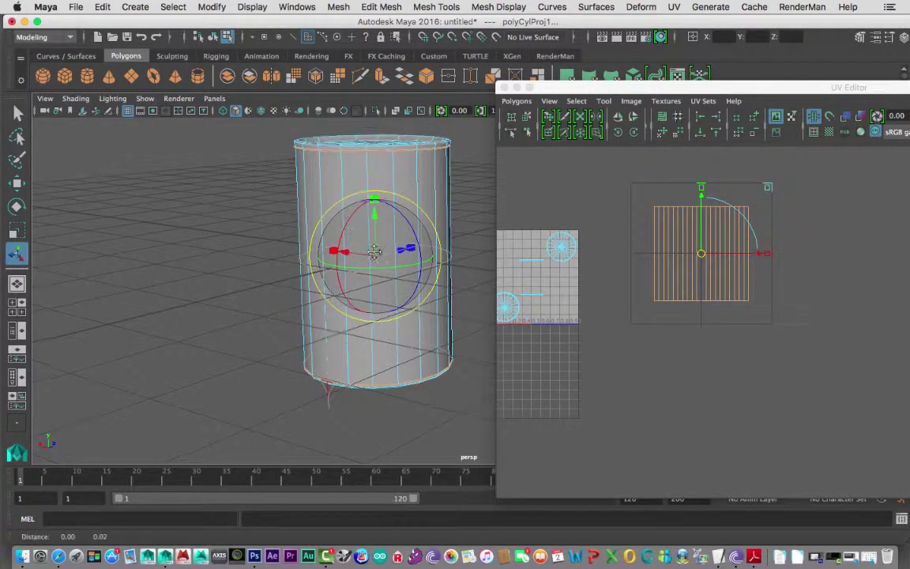
mouse_move(352, 260)
left_mouse_down("alt")
mouse_move(255, 283)
mouse_move(248, 301)
mouse_move(274, 335)
mouse_move(294, 338)
mouse_move(309, 324)
mouse_move(297, 289)
mouse_move(335, 345)
mouse_move(332, 383)
mouse_move(335, 360)
mouse_move(299, 319)
mouse_move(316, 380)
mouse_move(301, 317)
mouse_move(266, 296)
mouse_move(306, 342)
mouse_move(290, 315)
mouse_move(217, 316)
mouse_move(270, 327)
mouse_move(282, 343)
mouse_move(240, 316)
mouse_move(206, 319)
mouse_move(257, 325)
mouse_move(236, 318)
left_mouse_up("alt")
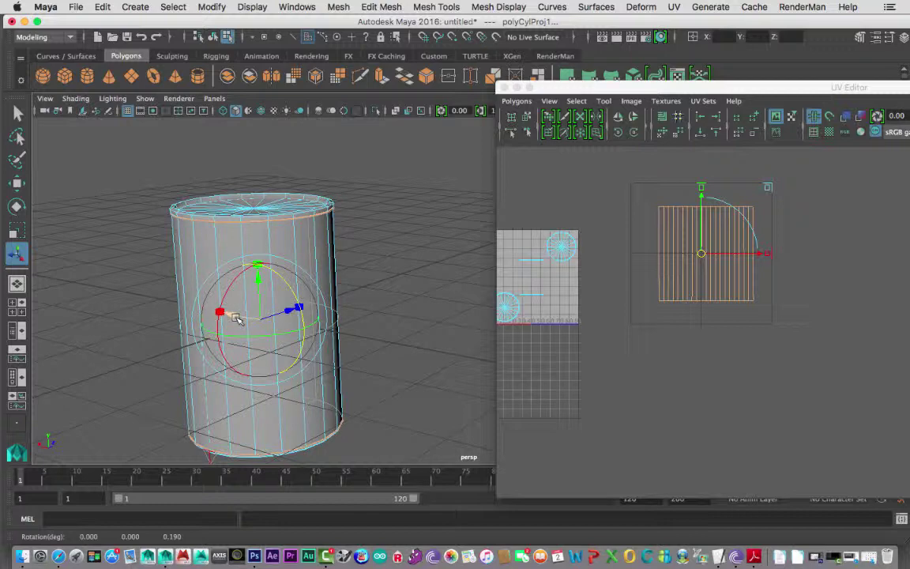
- Switch the projection manipulator back to its sweep and height handles using the red toggle near the can's base
middle_click_drag(236, 318, 379, 275, "alt")
scroll(379, 275, "up", 3)
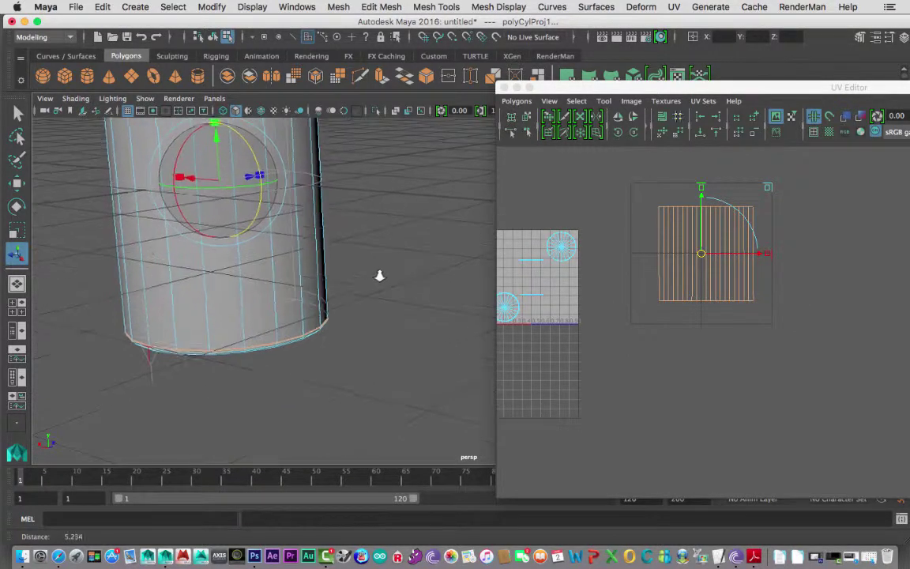
middle_click_drag(284, 274, 446, 329, "alt")
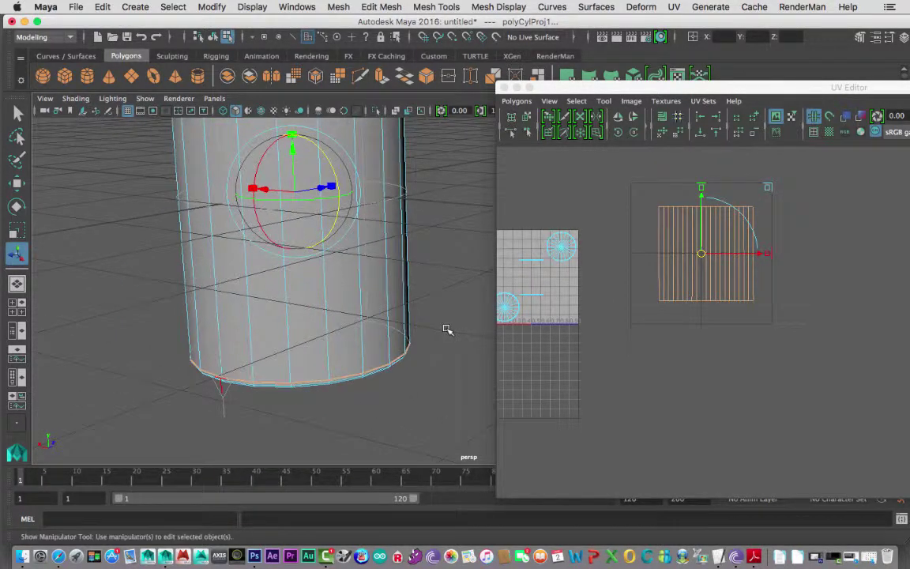
left_click(309, 313)
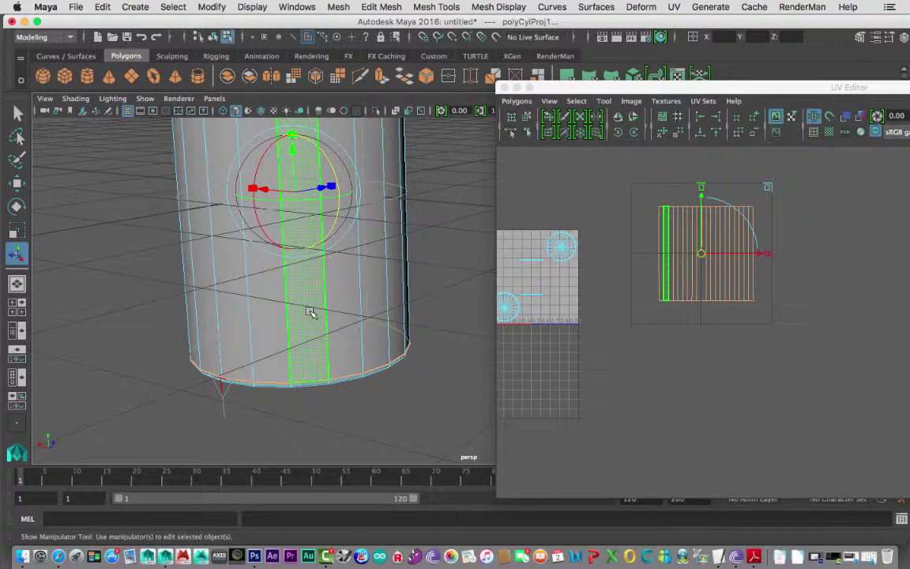
left_click(222, 393)
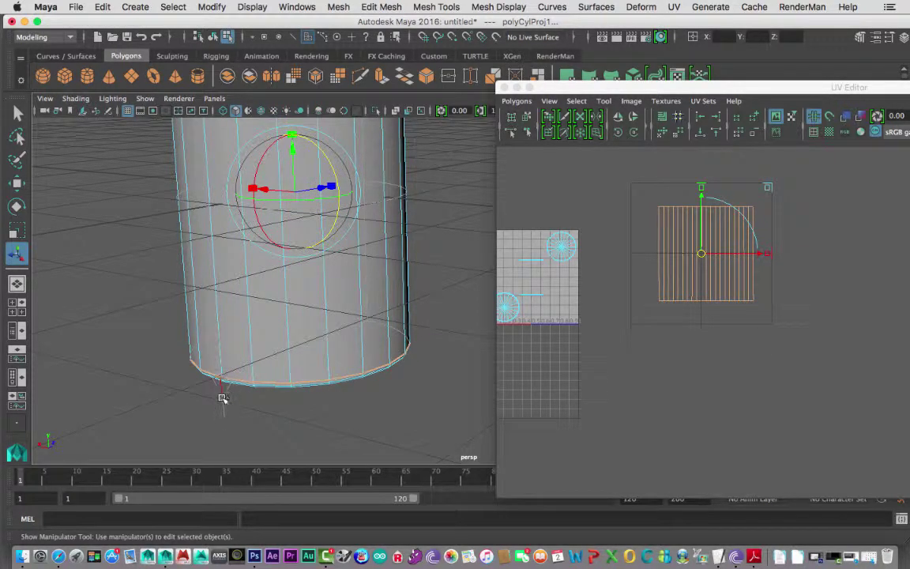
left_click(222, 389)
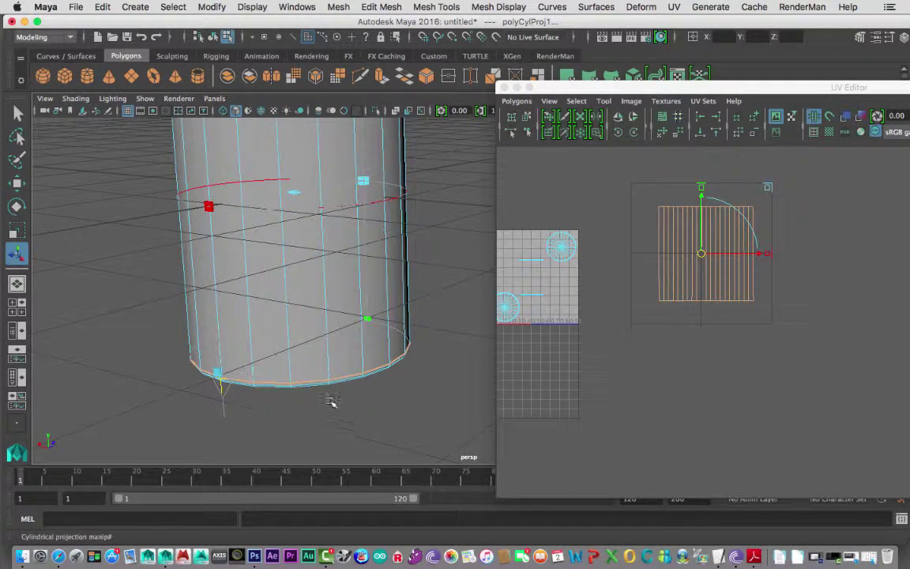
left_click_drag(331, 403, 198, 332, "alt")
right_click_drag(198, 332, 258, 362, "alt")
left_click_drag(259, 362, 200, 334, "alt")
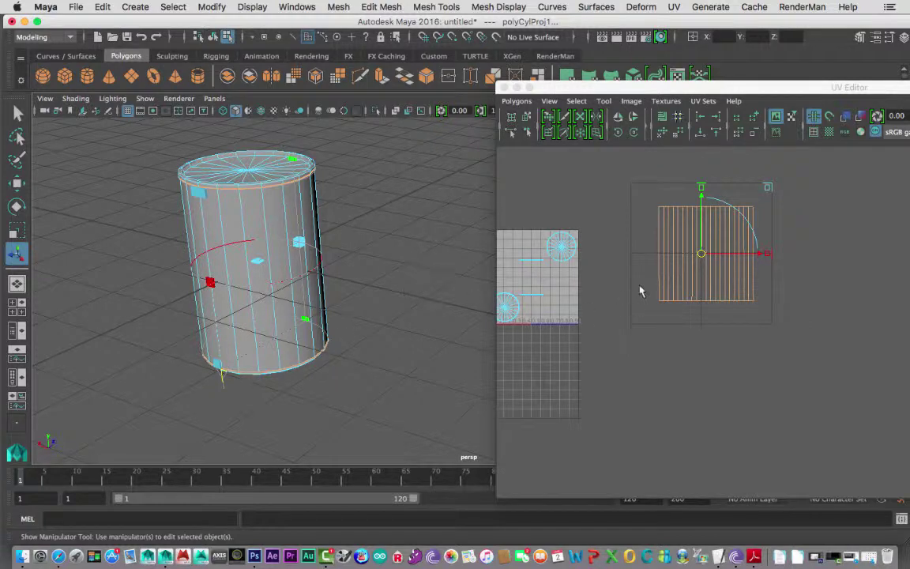
- Move the side wall's UV shell diagonally up and left in the UV Editor, keeping it outside the 0 to 1 space
left_click(701, 255)
left_click_drag(701, 255, 662, 228)
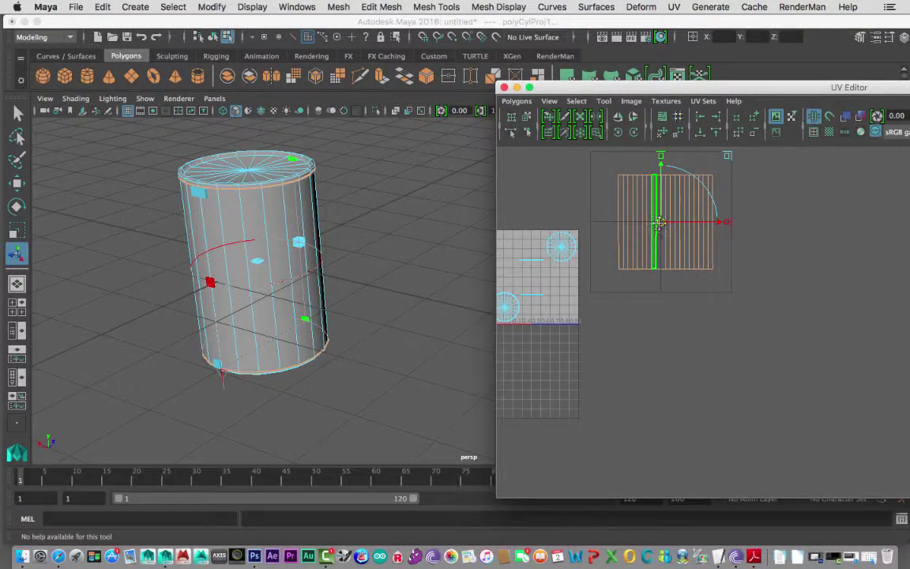
middle_click_drag(660, 226, 793, 241, "alt")
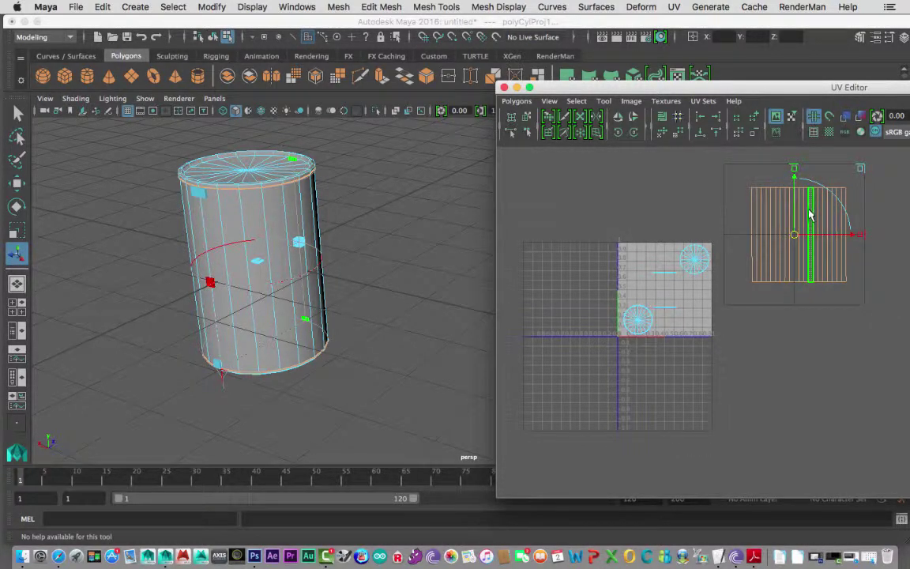
- Scale the side wall's UV shell down with the Scale tool into a rectangle wider than it is tall
right_click_drag(798, 213, 747, 207)
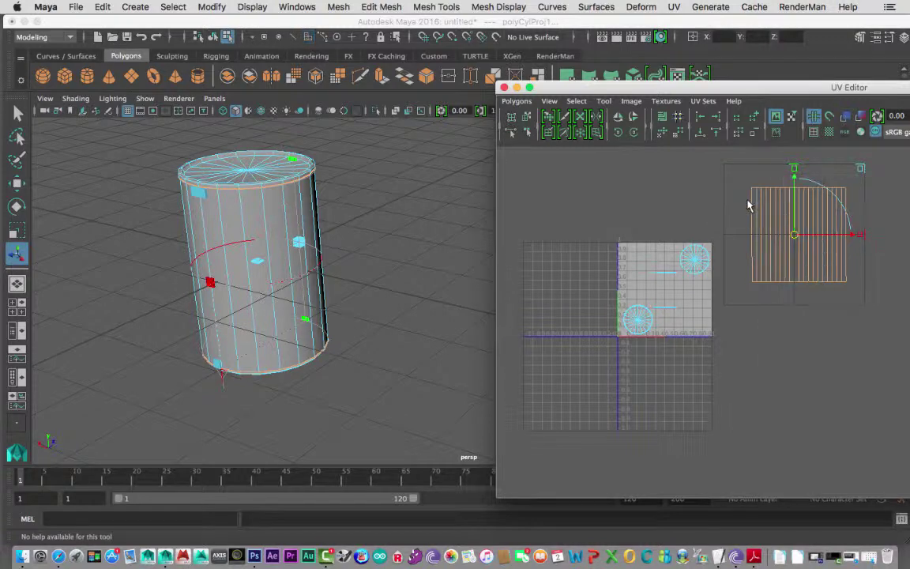
left_click_drag(860, 171, 857, 197)
key("ctrl+z")
key("r")
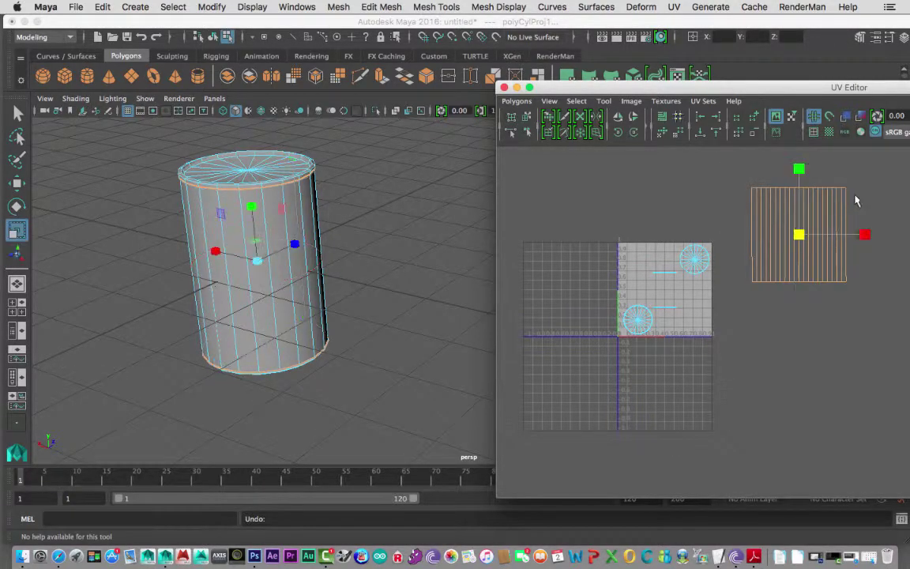
left_click(843, 211)
mouse_move(802, 241)
left_mouse_down()
mouse_move(764, 244)
mouse_move(835, 246)
mouse_move(768, 248)
mouse_move(800, 248)
left_mouse_up()
mouse_move(865, 234)
left_mouse_down()
mouse_move(907, 234)
mouse_move(882, 235)
left_mouse_up()
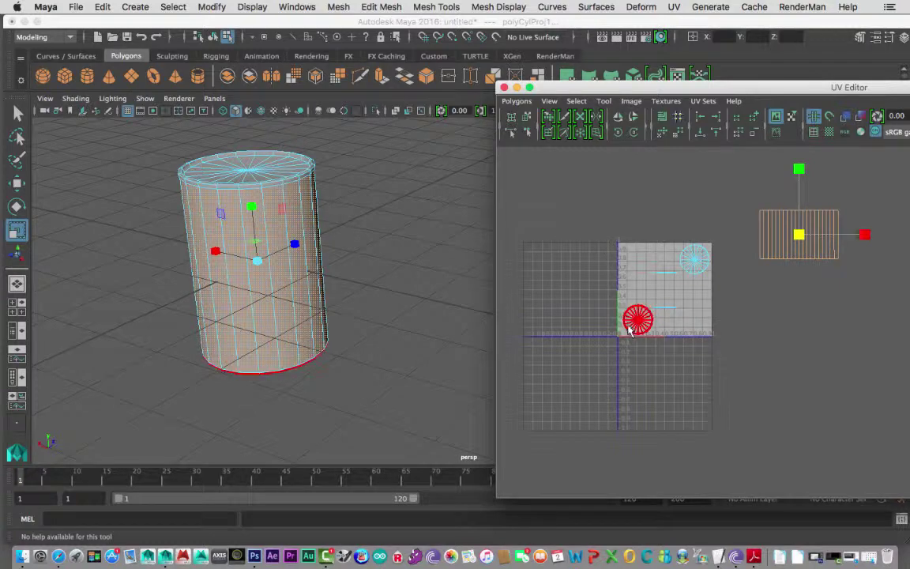
- Examine the circular cap and thin rim shells in the UV space and the matching parts of the can
scroll(651, 261, "up", 2)
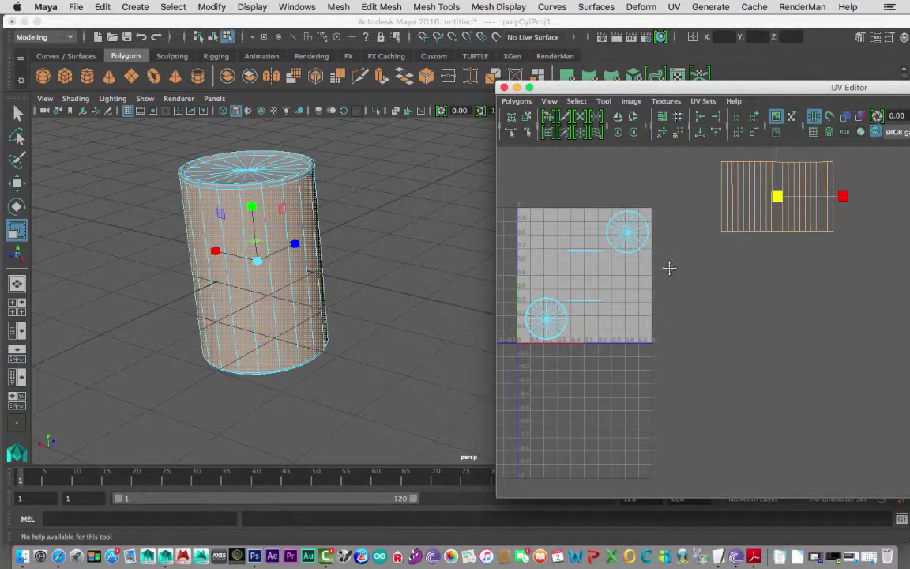
scroll(666, 266, "up", 3)
middle_click_drag(686, 297, 759, 291, "alt")
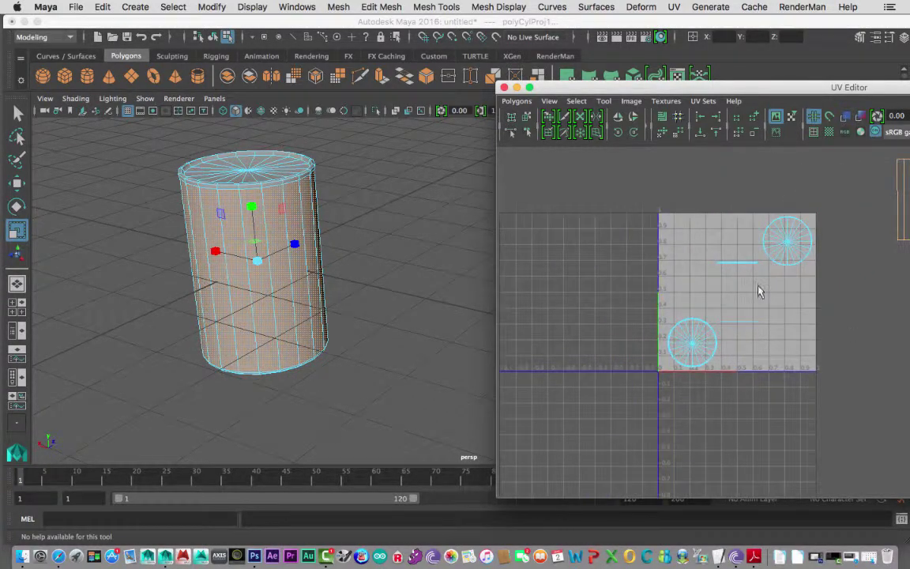
left_click_drag(421, 242, 175, 258, "alt")
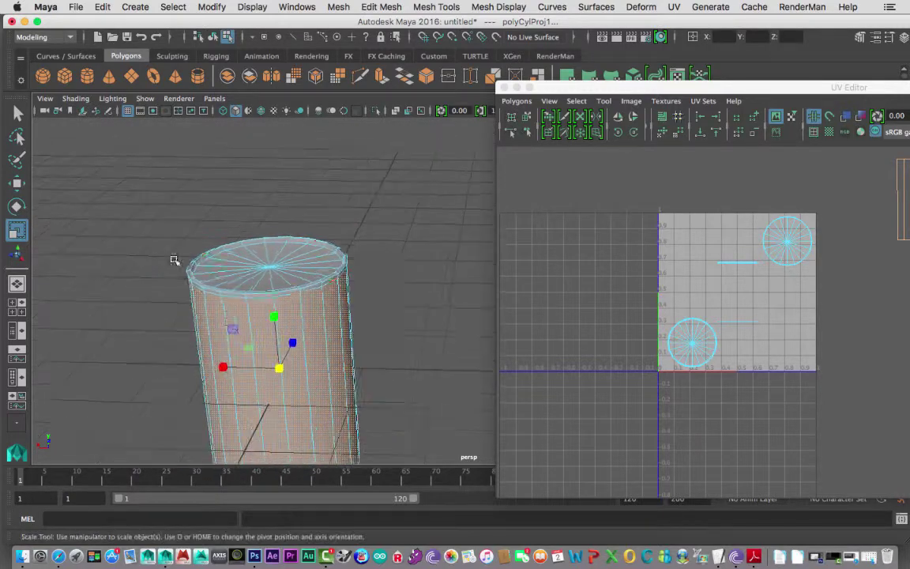
double_click(227, 265)
left_click_drag(230, 286, 185, 246, "alt")
left_click(185, 246)
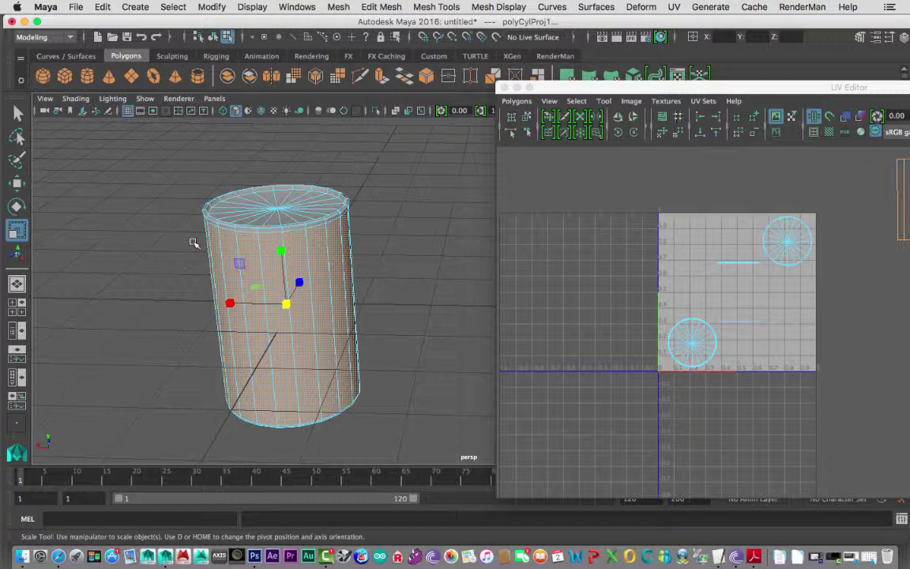
left_click(291, 252)
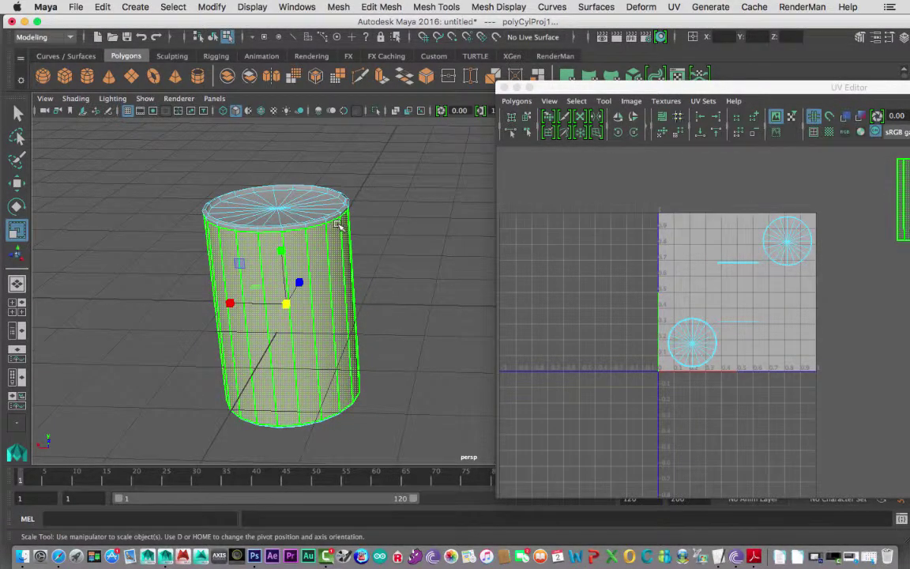
left_click(394, 234)
- Return the can to object mode with the whole cylinder selected and open the Hypershade
right_click_drag(306, 208, 301, 269)
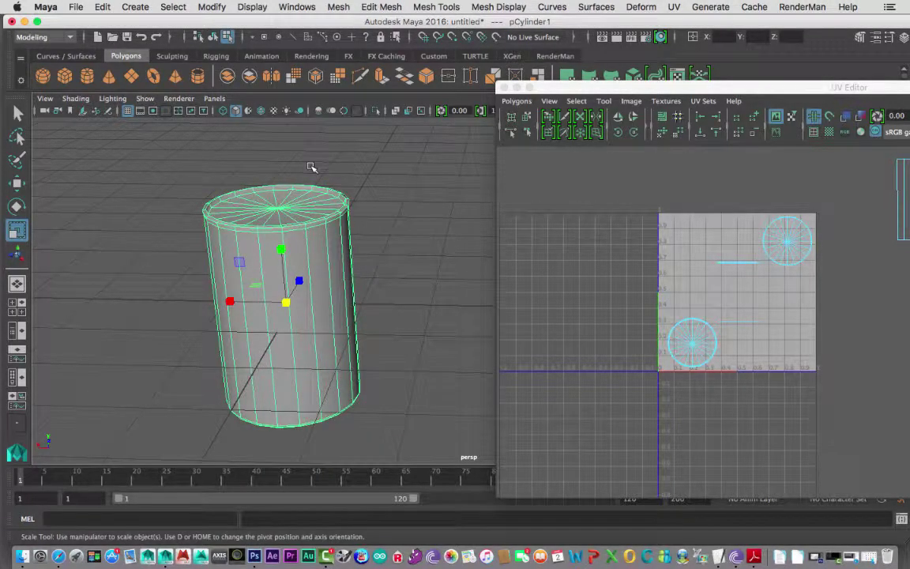
left_click(214, 37)
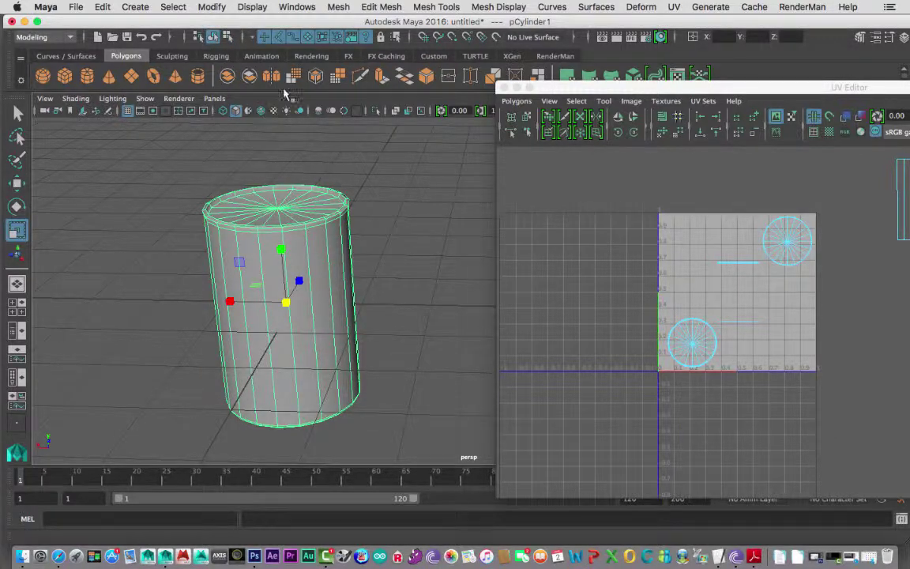
left_click(298, 8)
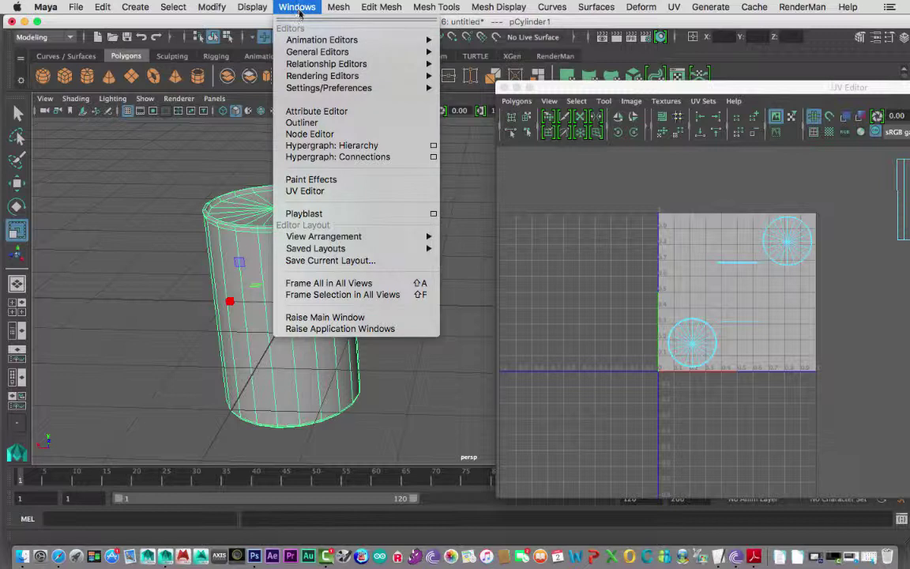
mouse_move(315, 82)
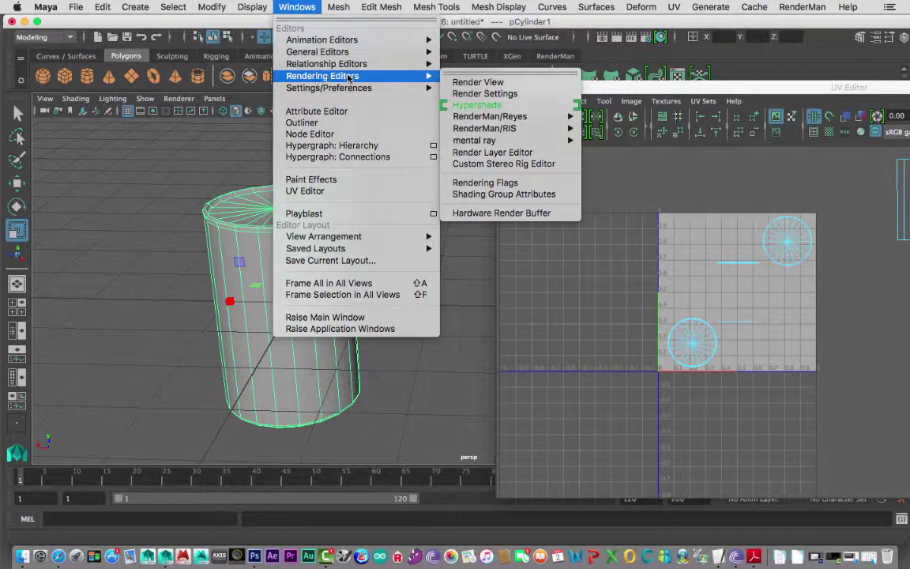
left_click(490, 106)
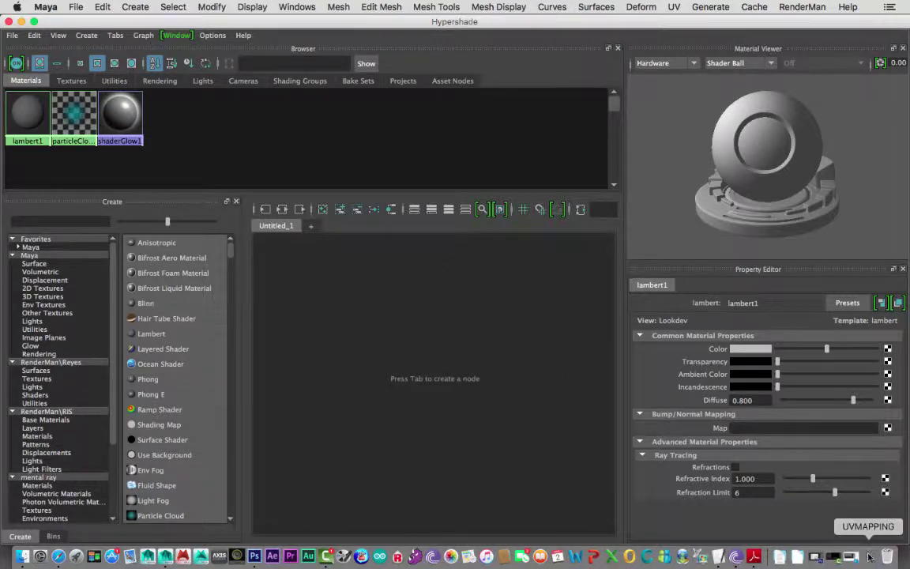
- Open the UV_TextureChecker image from the UVMAPPING folder in Finder and centre its window for viewing
left_click(833, 556)
left_click_drag(510, 494, 497, 106)
left_click(504, 303)
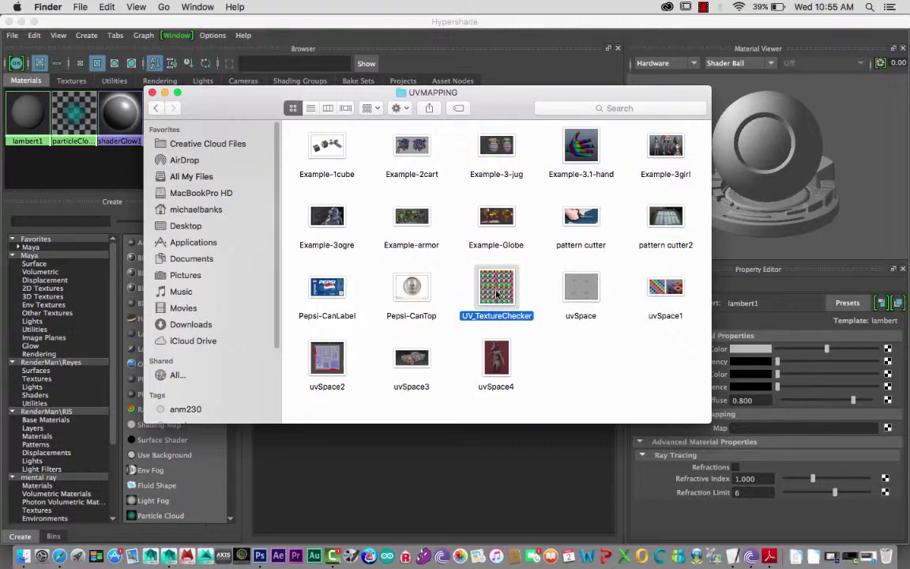
double_click(497, 293)
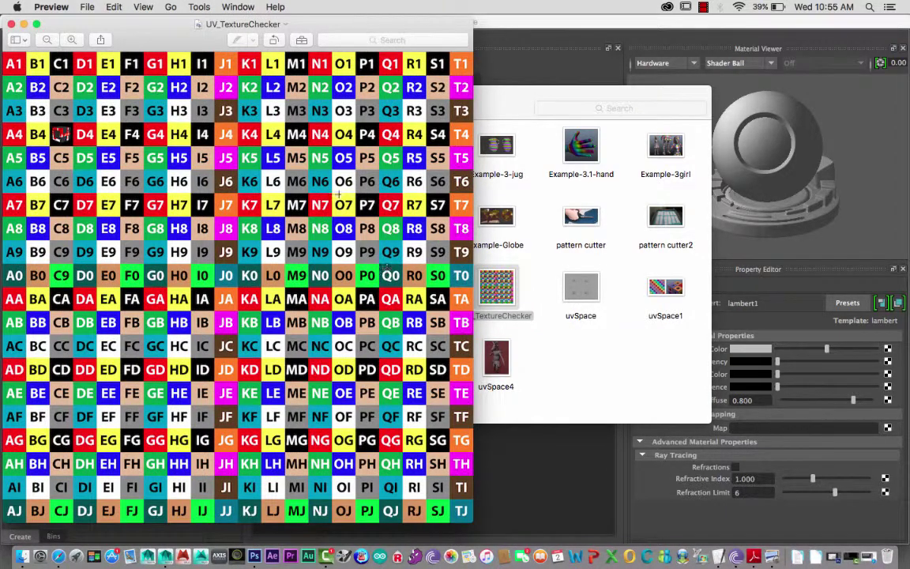
left_click_drag(154, 26, 341, 35)
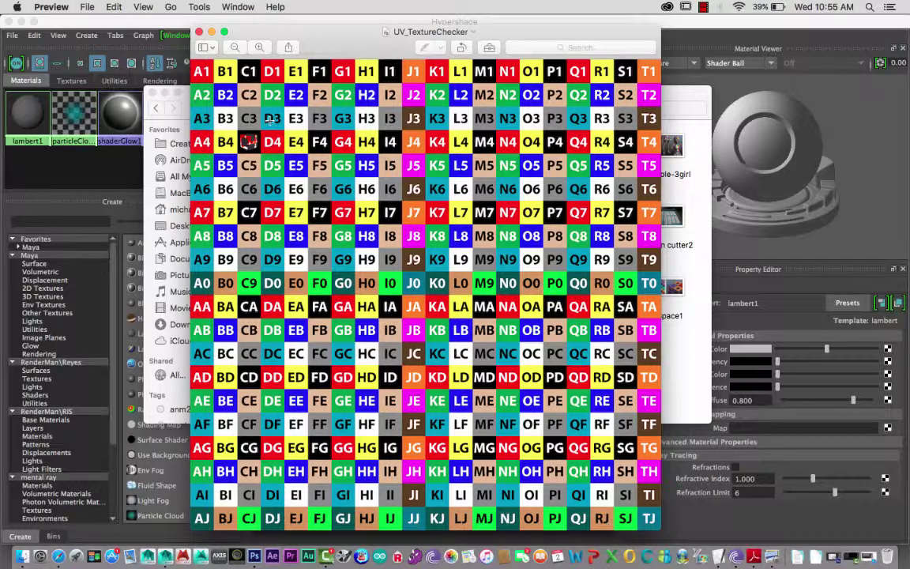
left_click_drag(326, 43, 363, 44)
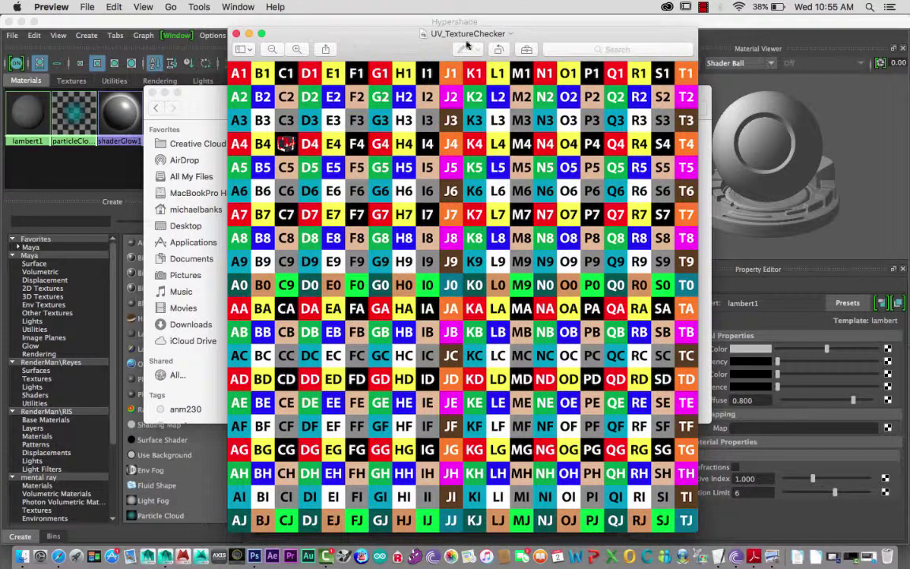
- Close the checker image and run a Google search for "UV texture checker" in a new Safari tab
left_click(236, 34)
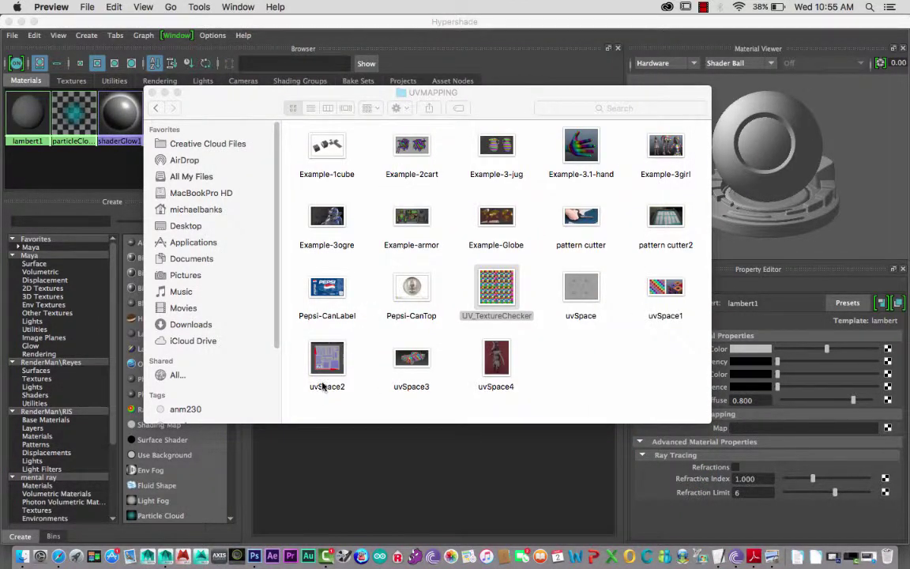
left_click(58, 557)
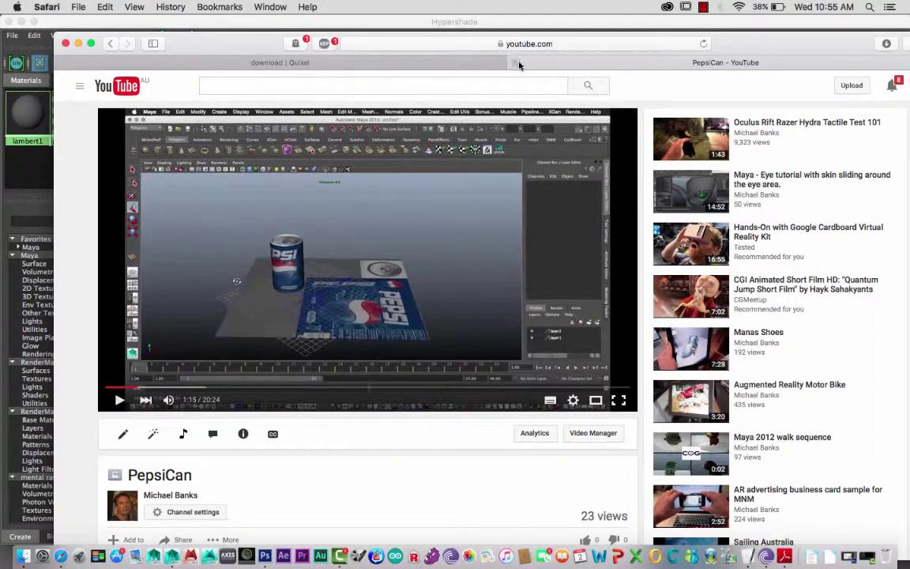
left_click_drag(710, 45, 641, 44)
left_click(879, 64)
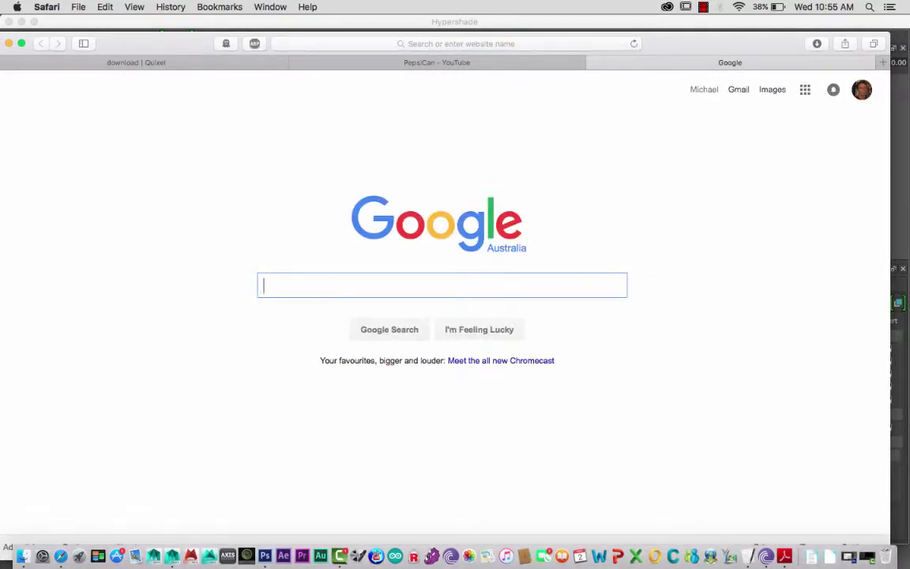
type("Uv")
key("BackSpace")
key("BackSpace")
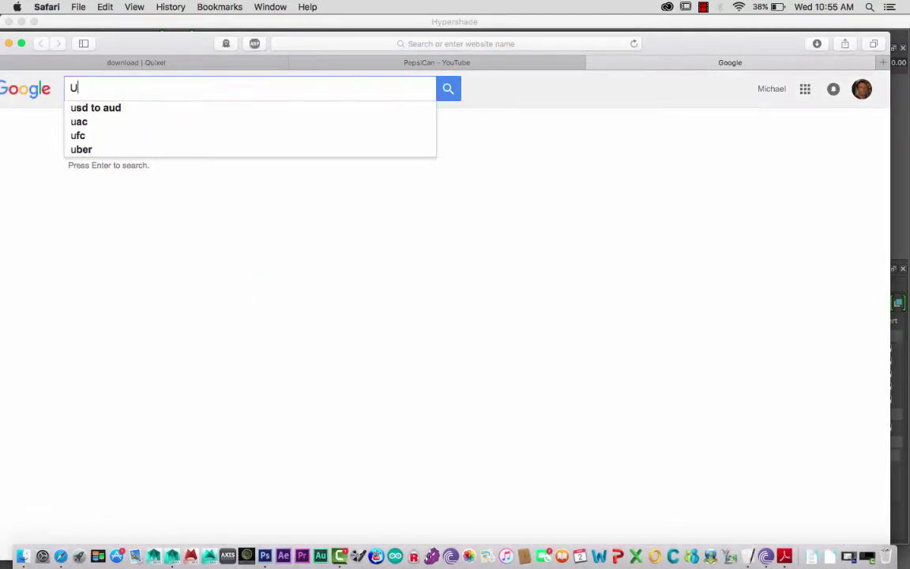
type("V text")
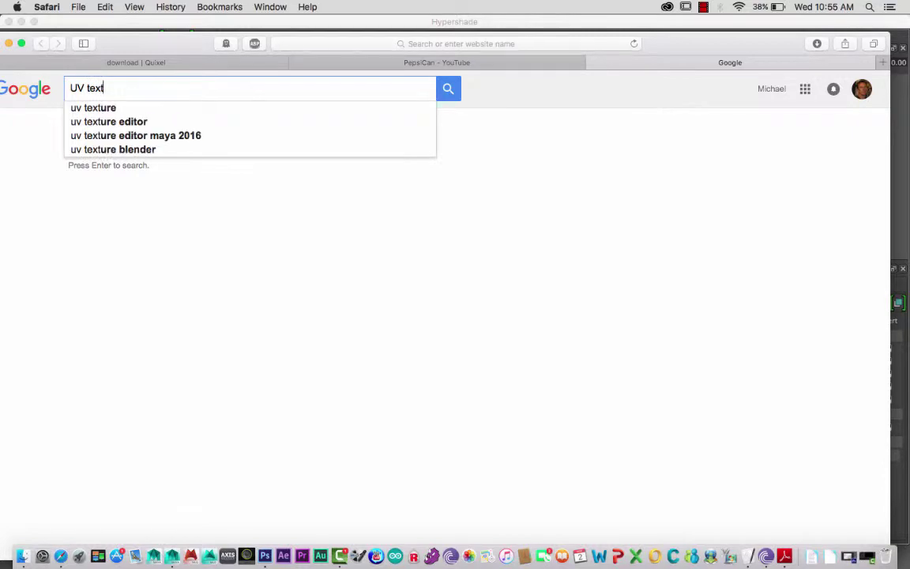
type("ure checker")
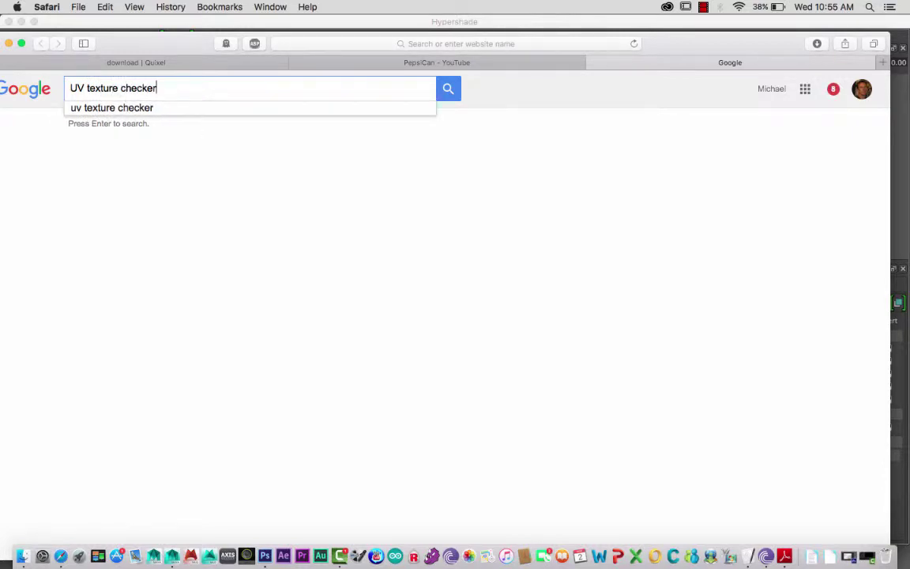
key("Return")
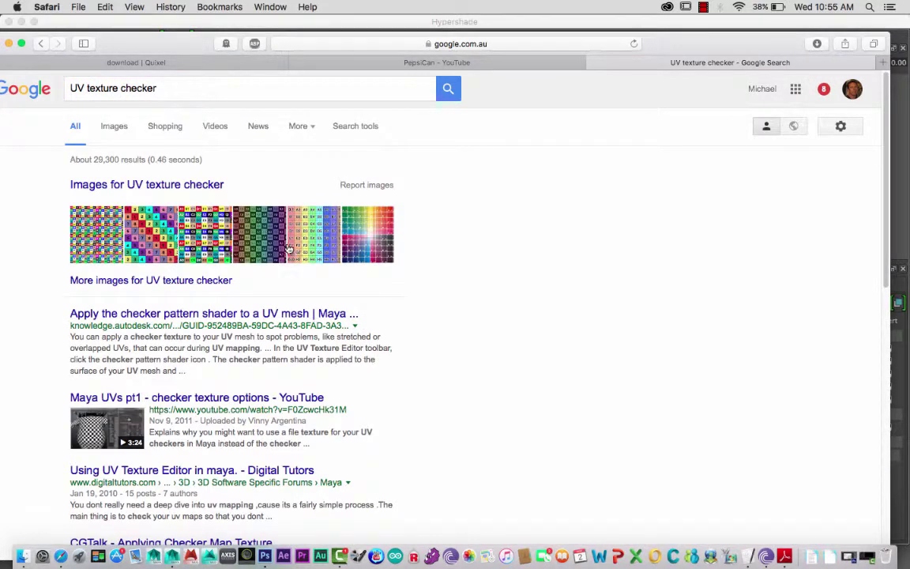
- Look over the image results for UV texture checkers, and put away the Safari and Finder windows
left_click(116, 129)
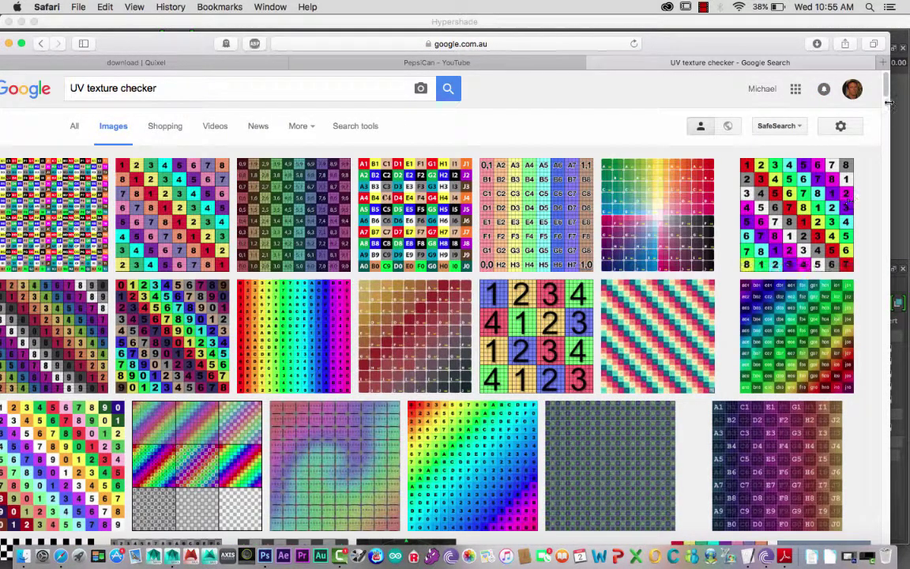
left_click_drag(890, 103, 289, 60)
left_click(15, 43)
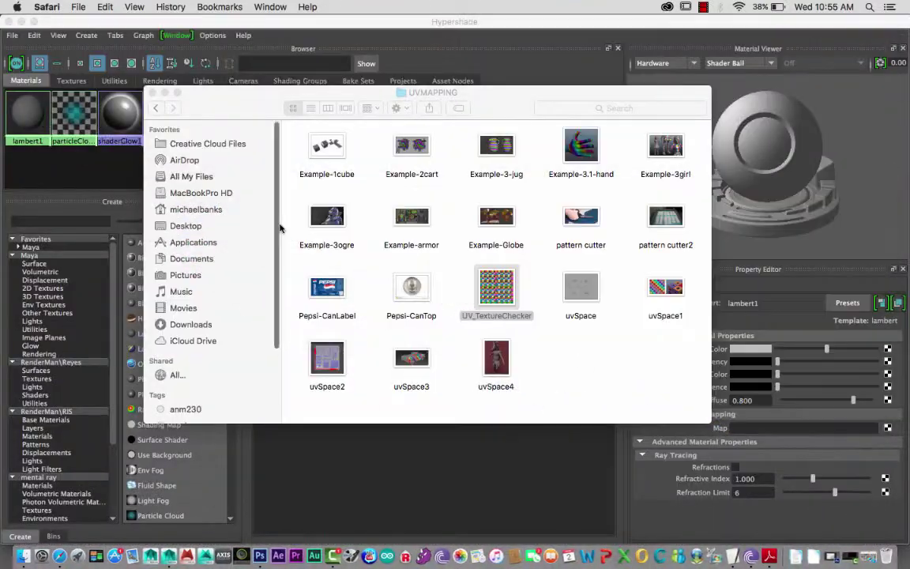
left_click(162, 93)
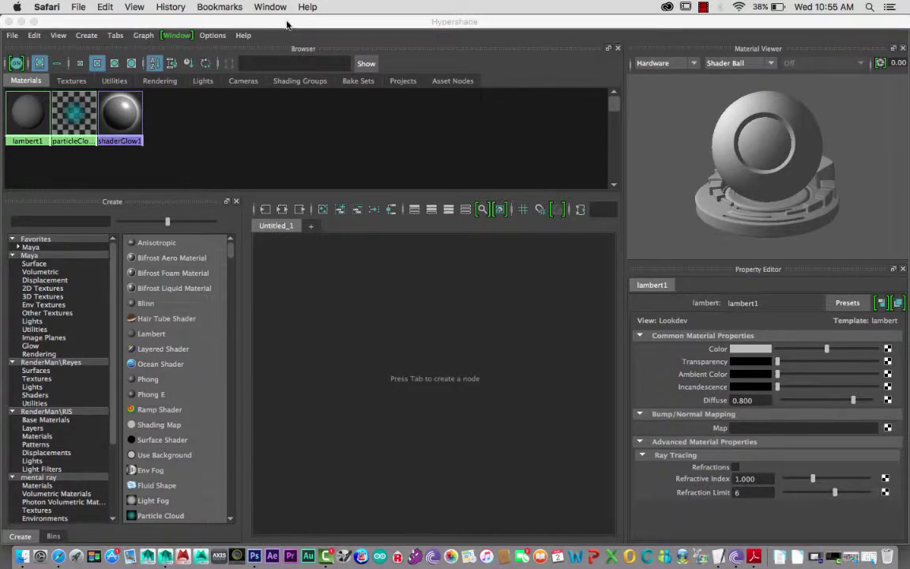
- Close the Hypershade and the UV Editor so that the can's viewport is unobstructed
left_click_drag(287, 24, 385, 51)
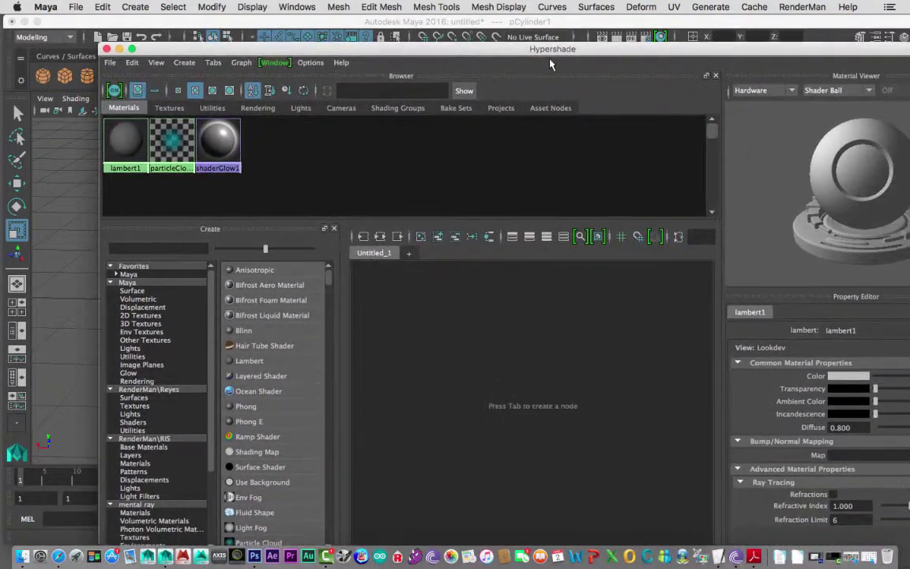
left_click_drag(507, 53, 491, 45)
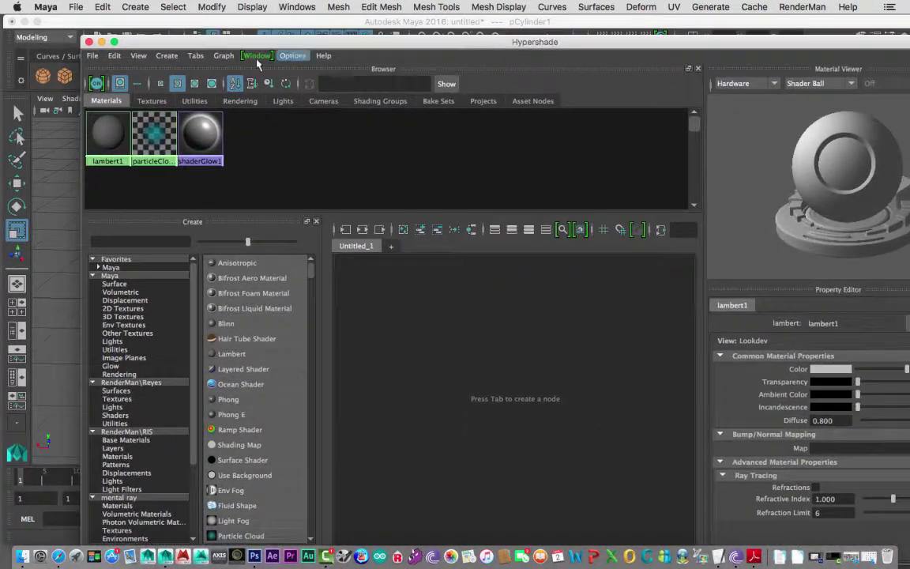
left_click(91, 44)
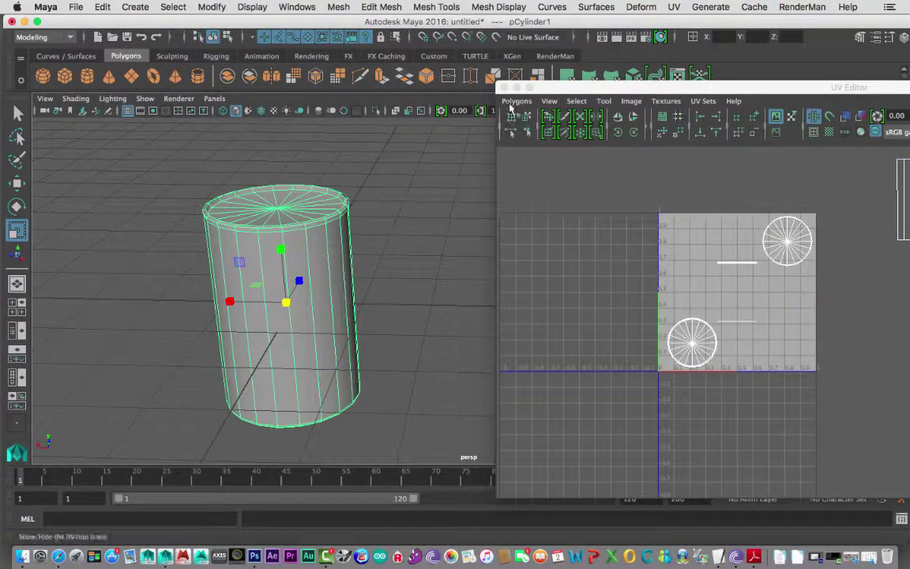
left_click_drag(504, 88, 466, 68)
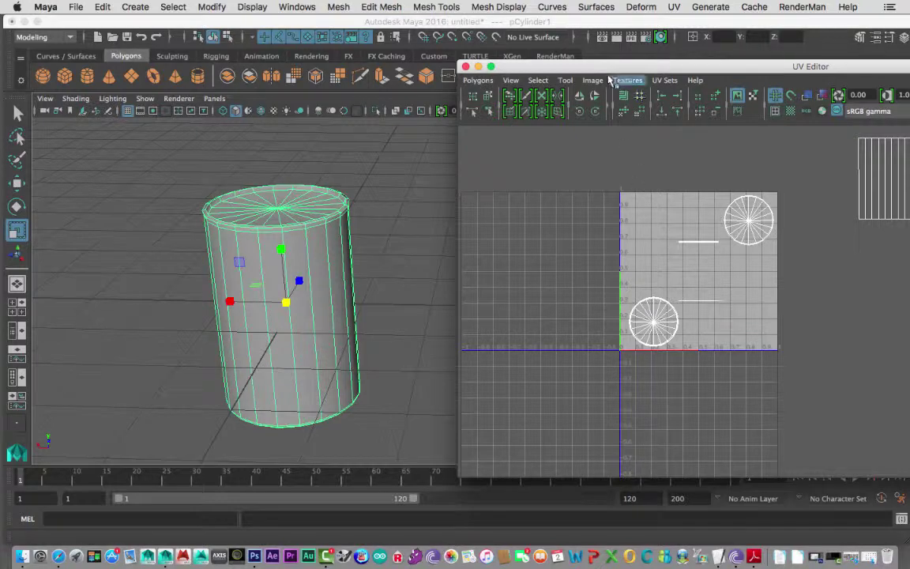
left_click_drag(604, 71, 575, 67)
left_click(437, 62)
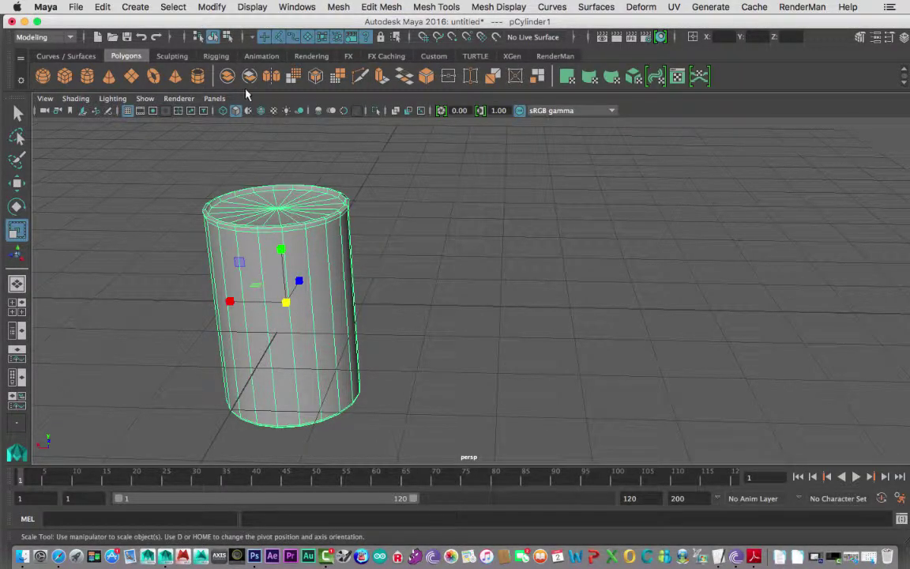
- Reopen the Hypershade and create a Blinn material from Maya's surface shaders
left_click(288, 8)
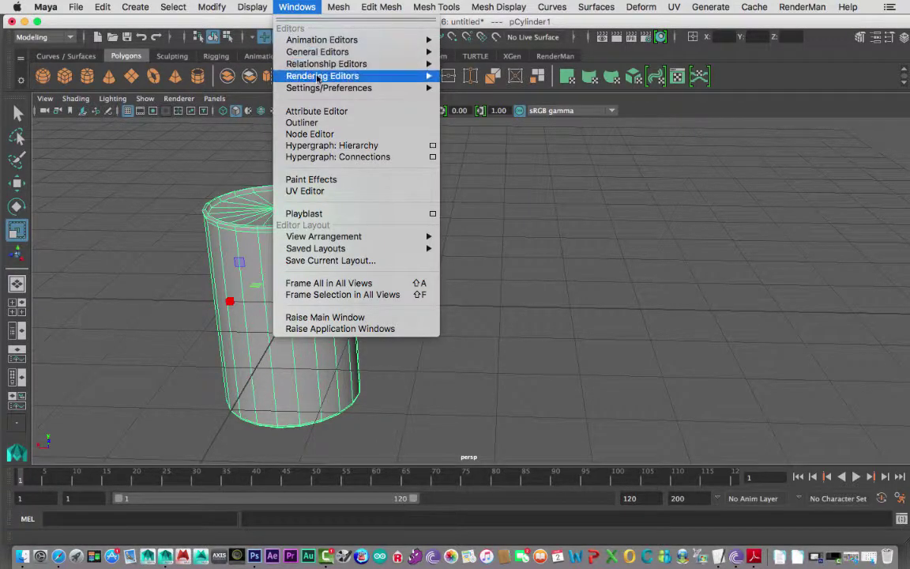
mouse_move(368, 79)
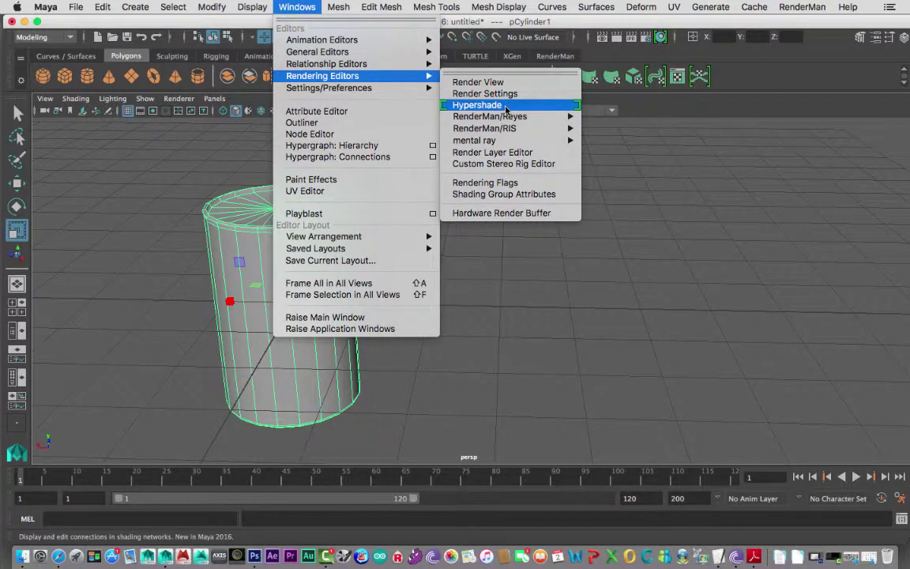
left_click(477, 106)
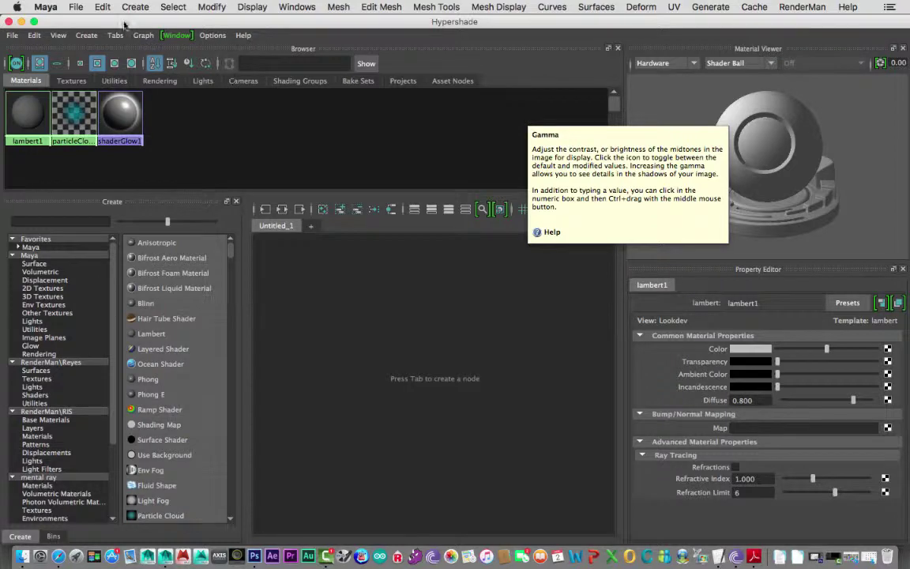
left_click_drag(124, 25, 153, 29)
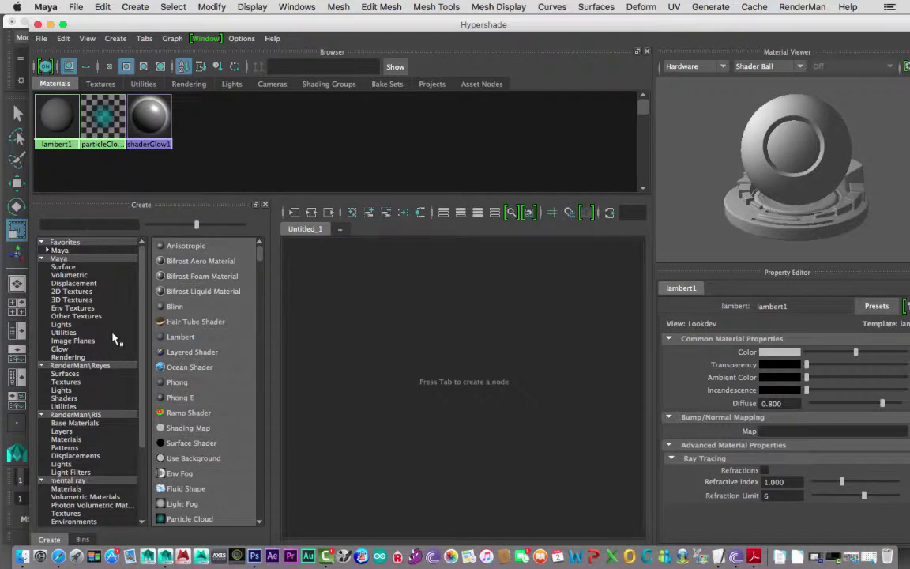
left_click(62, 260)
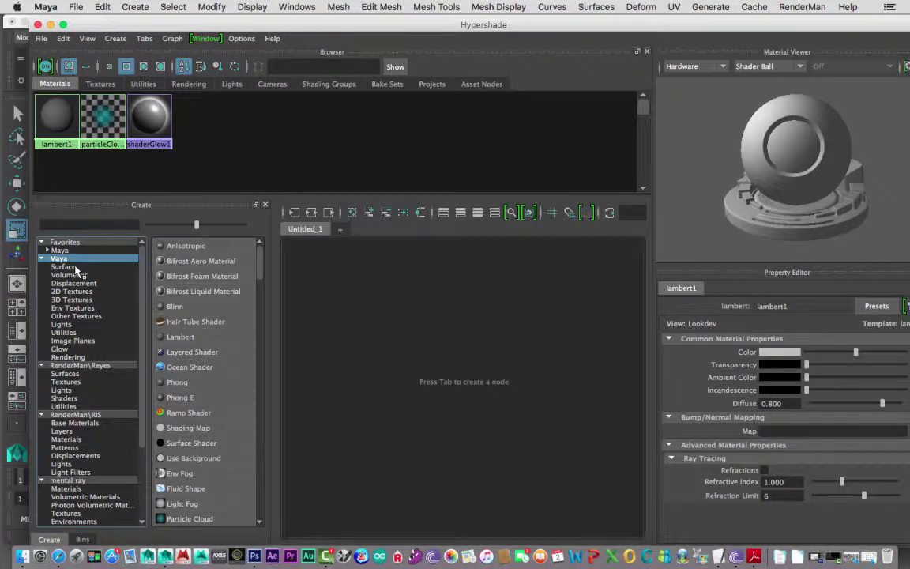
left_click(65, 267)
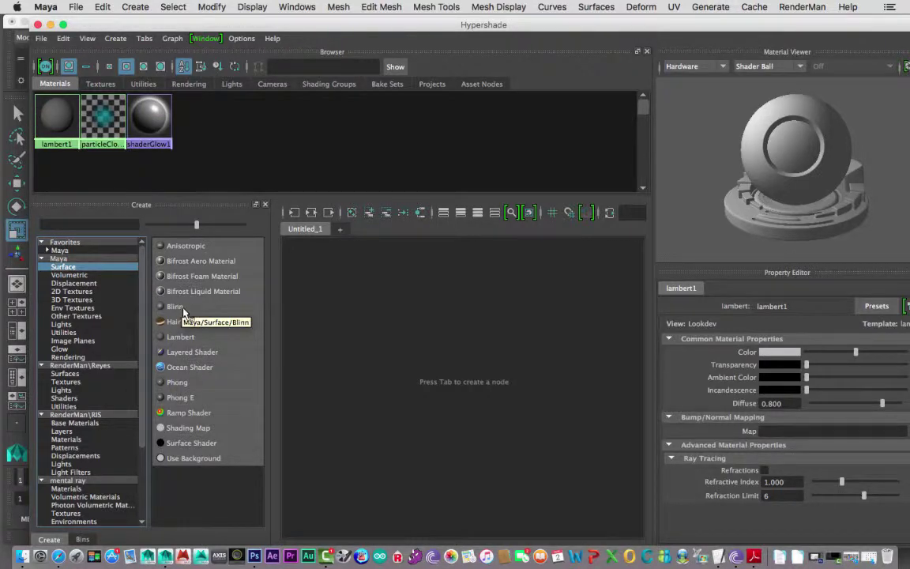
left_click(178, 307)
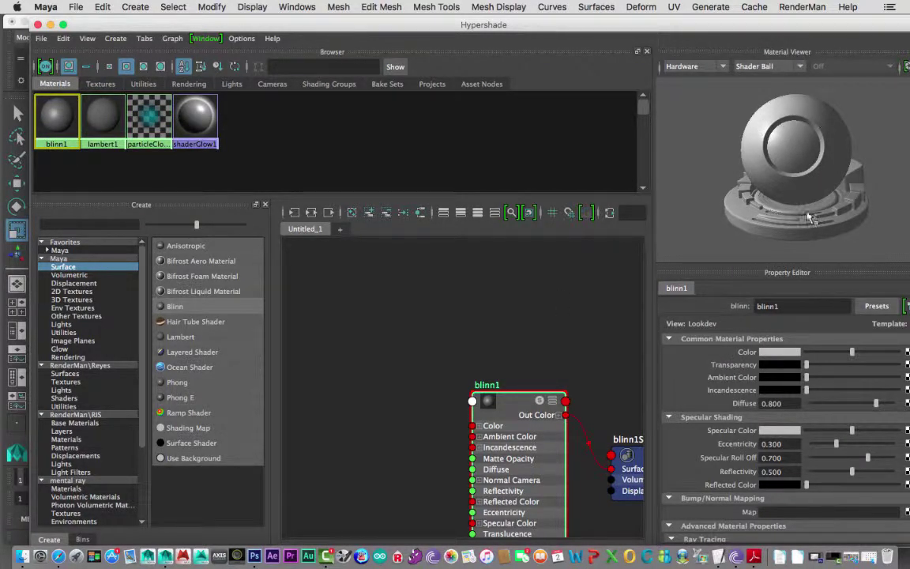
- Rename the new Blinn material CheckerTestPattern
left_click_drag(780, 305, 743, 310)
type("Pe")
key("BackSpace")
key("BackSpace")
key("BackSpace")
key("BackSpace")
key("BackSpace")
type("CheckerTestPatte")
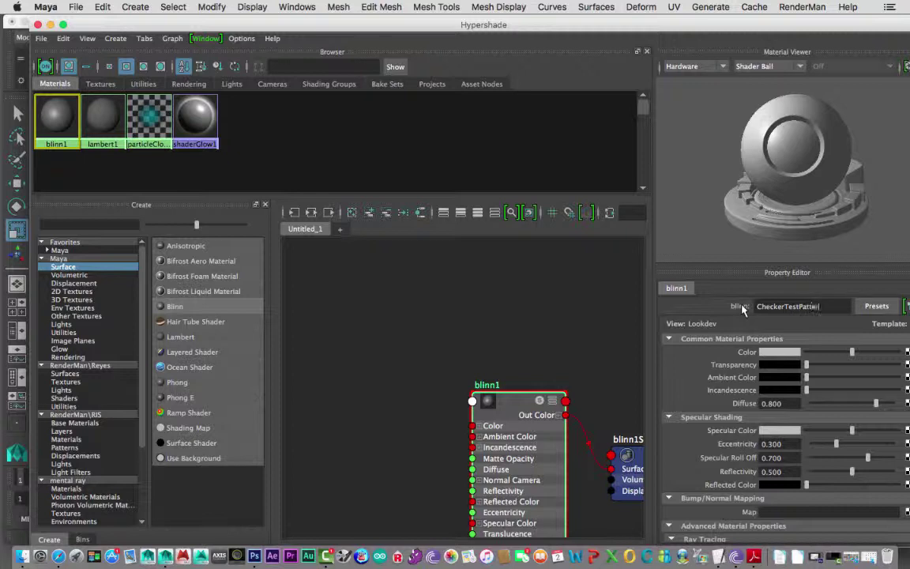
type("rn")
key("Return")
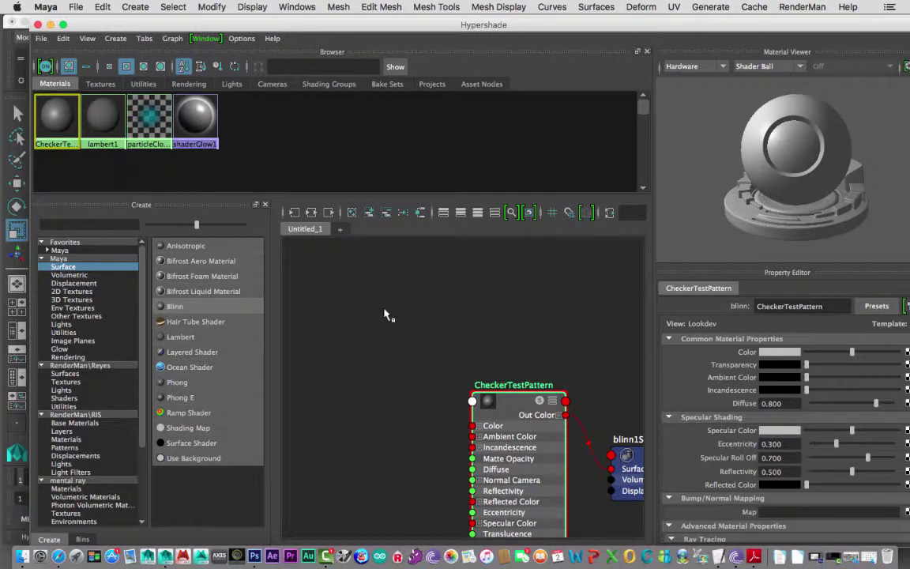
- Arrange the CheckerTestPattern node and its blinn1SG shading group side by side in the upper part of the node graph
left_click_drag(515, 411, 421, 309)
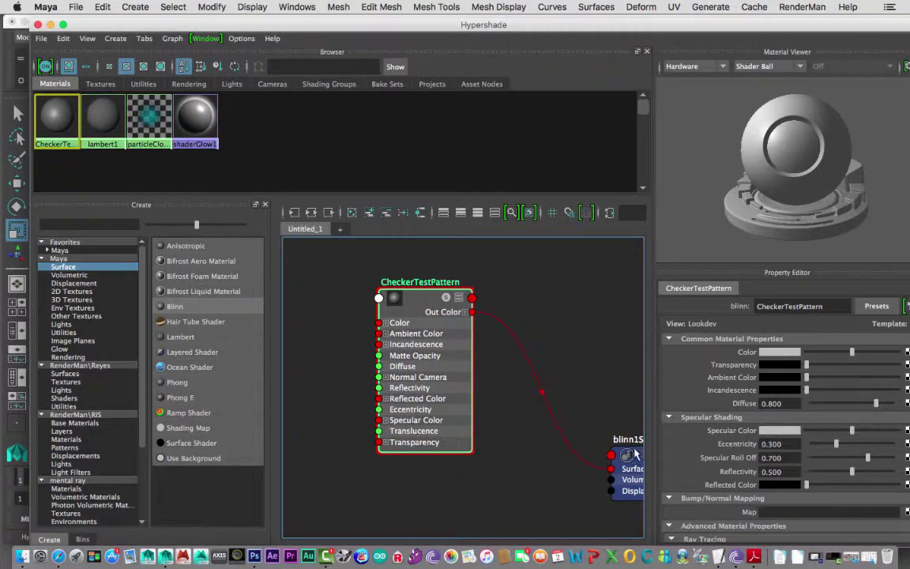
left_click_drag(636, 454, 528, 330)
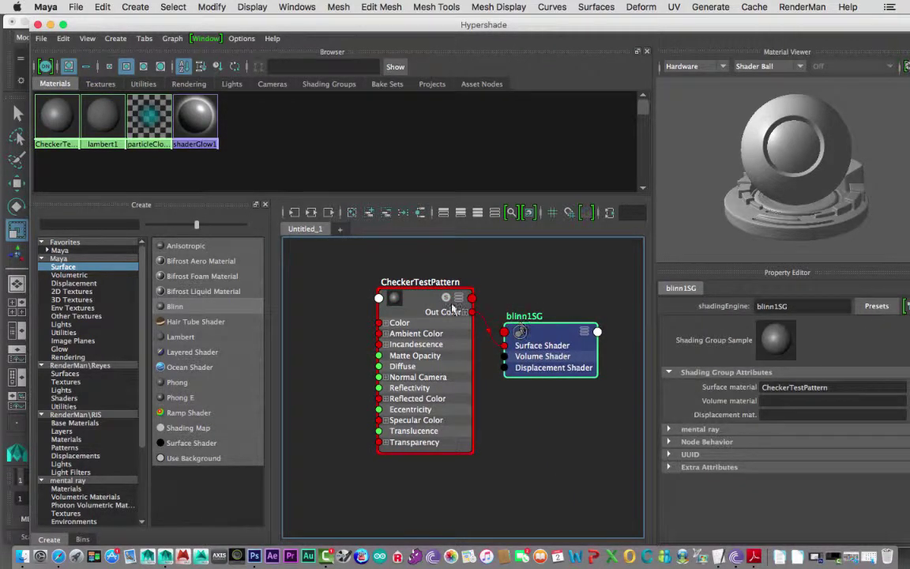
left_click_drag(428, 304, 399, 298)
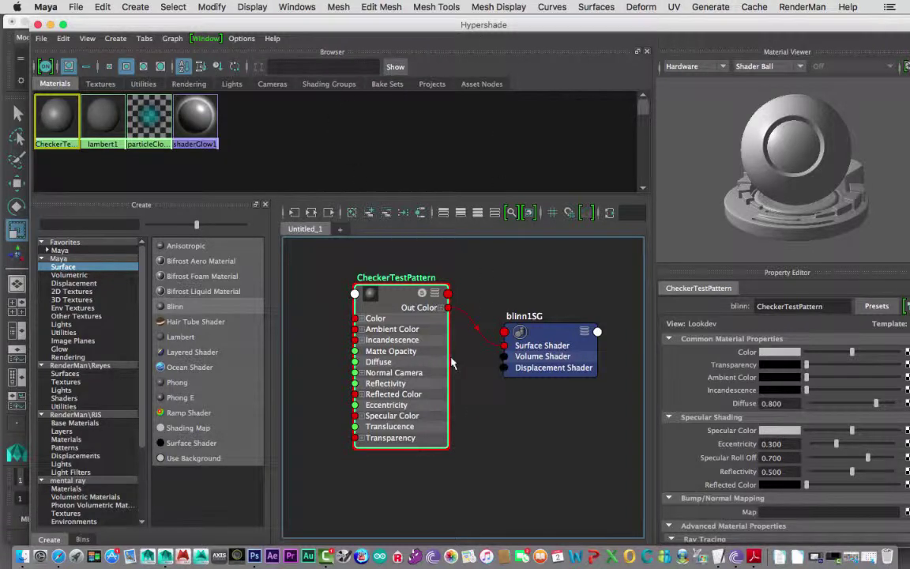
left_click_drag(427, 313, 409, 299)
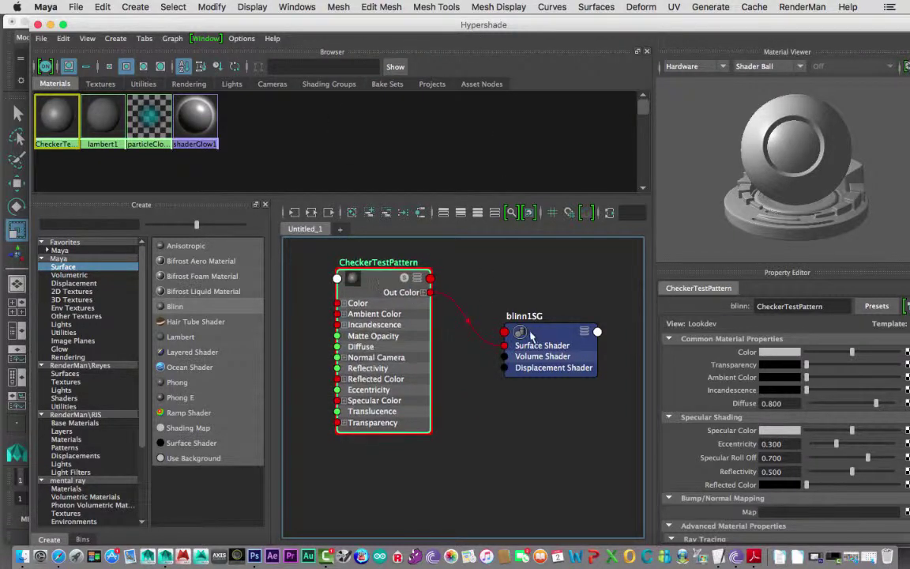
left_click_drag(538, 335, 480, 298)
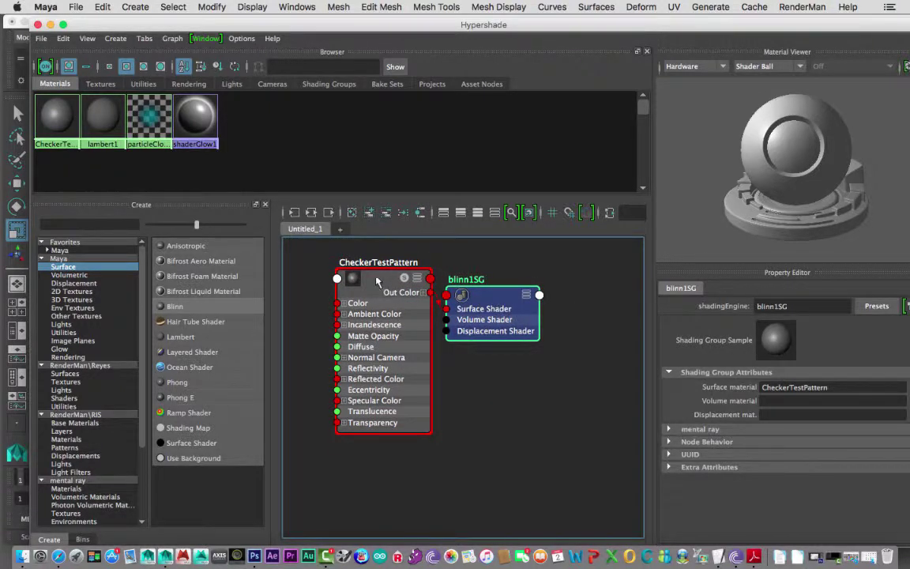
left_click_drag(407, 283, 399, 278)
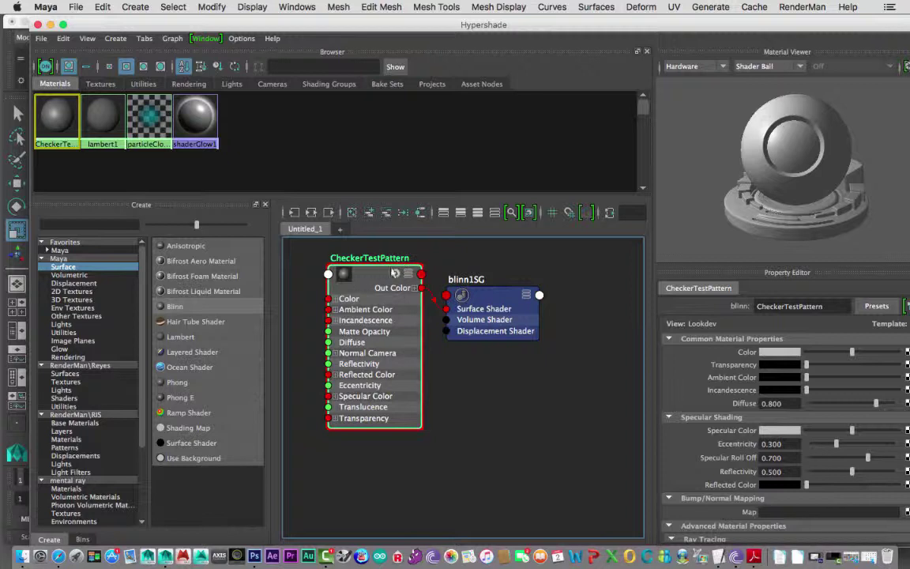
left_click_drag(361, 280, 363, 269)
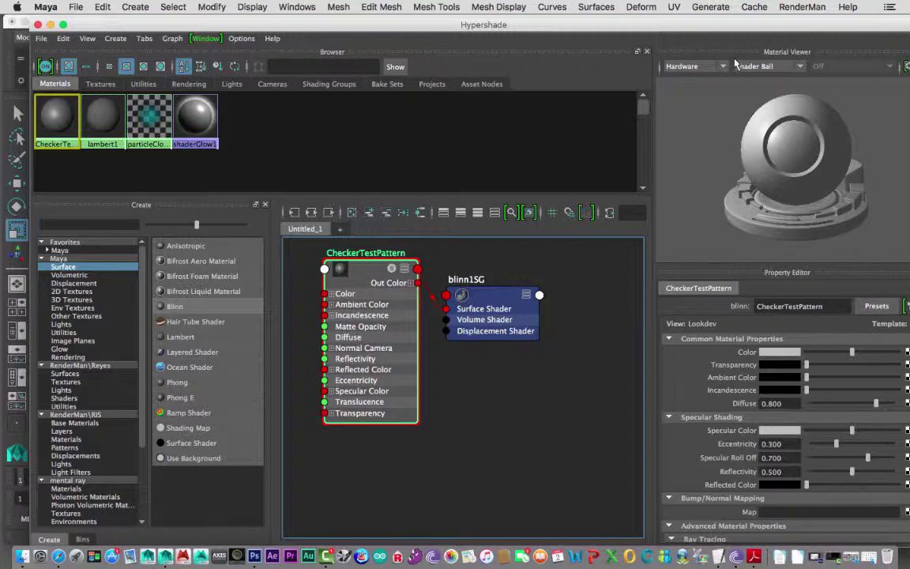
- Try yellow as the CheckerTestPattern material's Color and return it to a neutral grey
left_click_drag(709, 30, 678, 26)
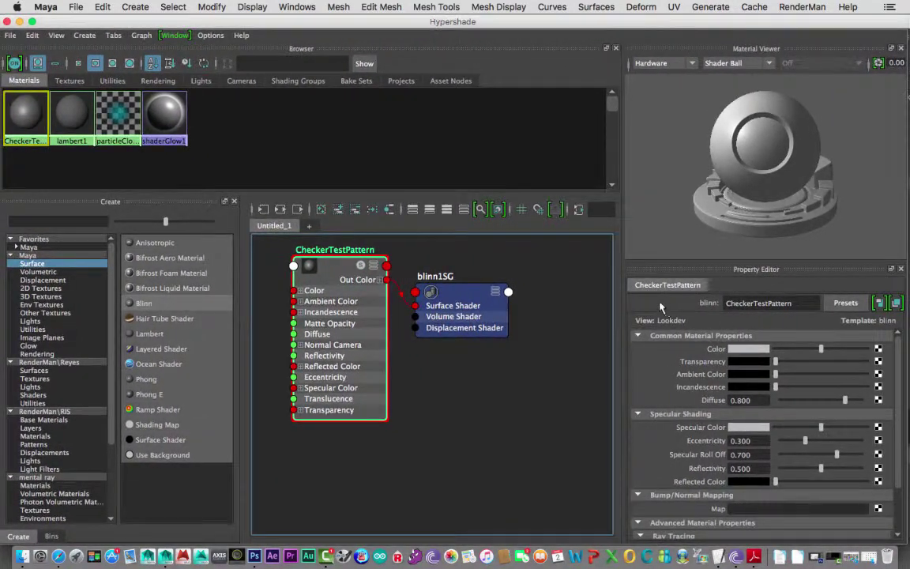
left_click(748, 349)
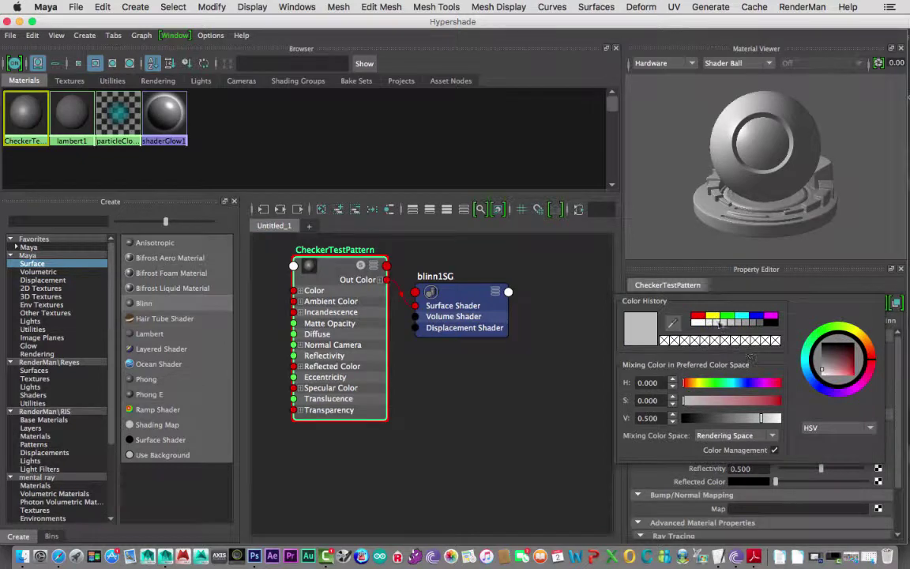
left_click(720, 320)
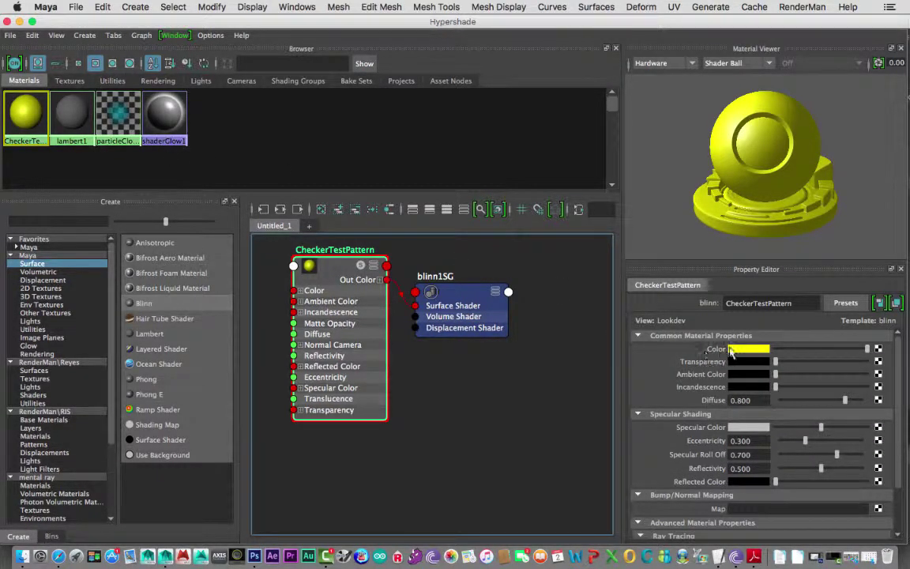
left_click(734, 349)
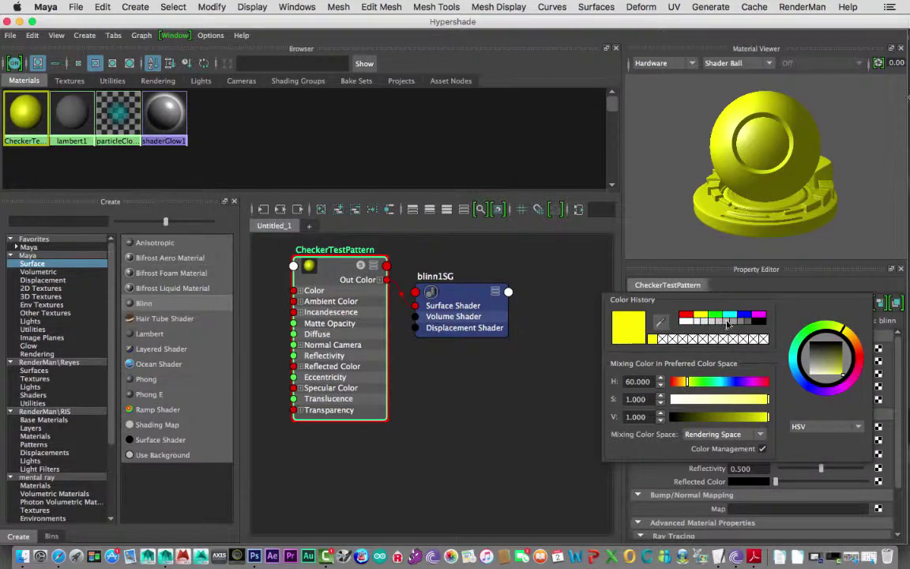
left_click(734, 321)
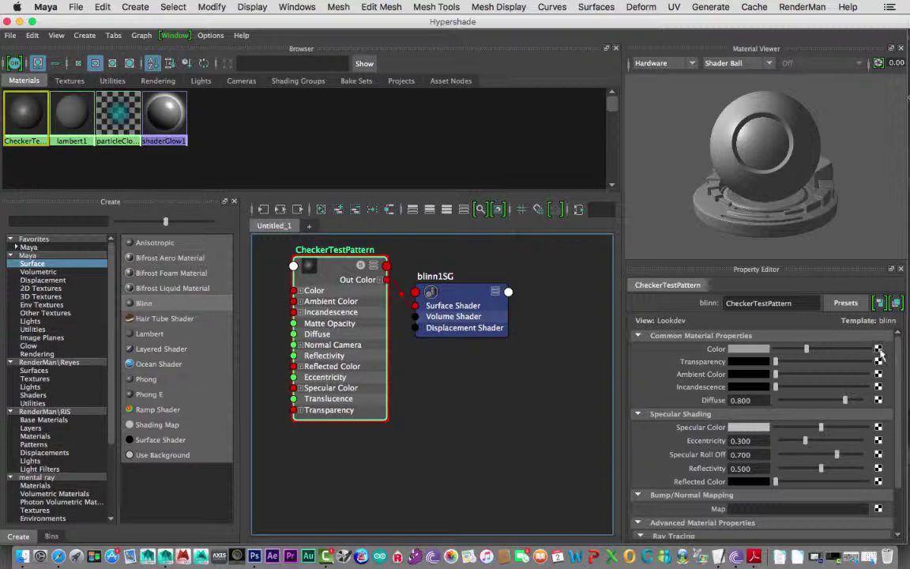
- Map a File texture node to the CheckerTestPattern material's Color attribute
left_click(879, 349)
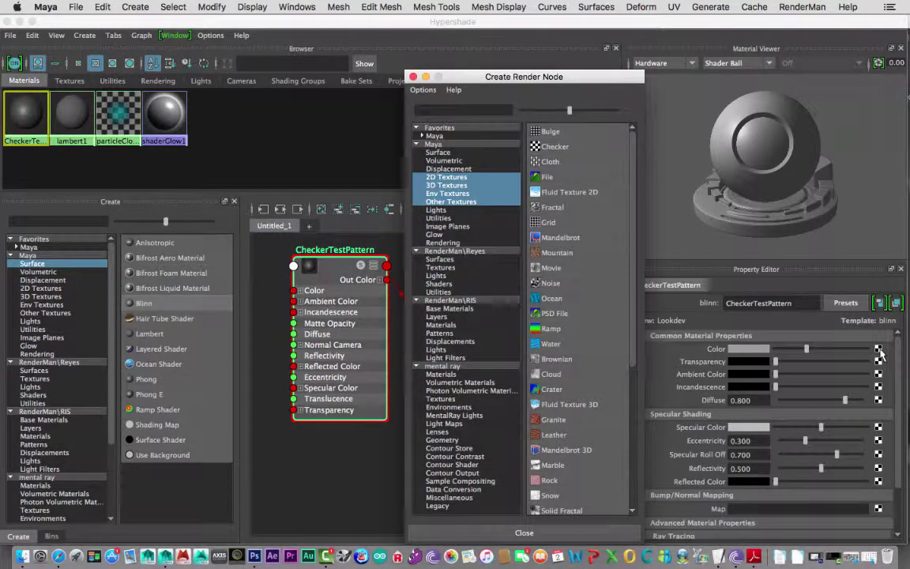
left_click_drag(581, 83, 513, 52)
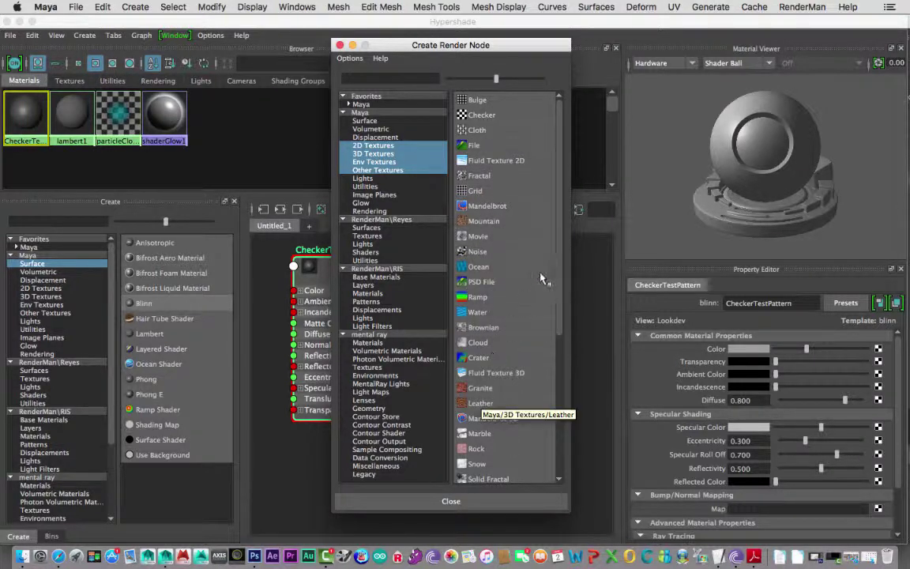
left_click_drag(557, 265, 552, 407)
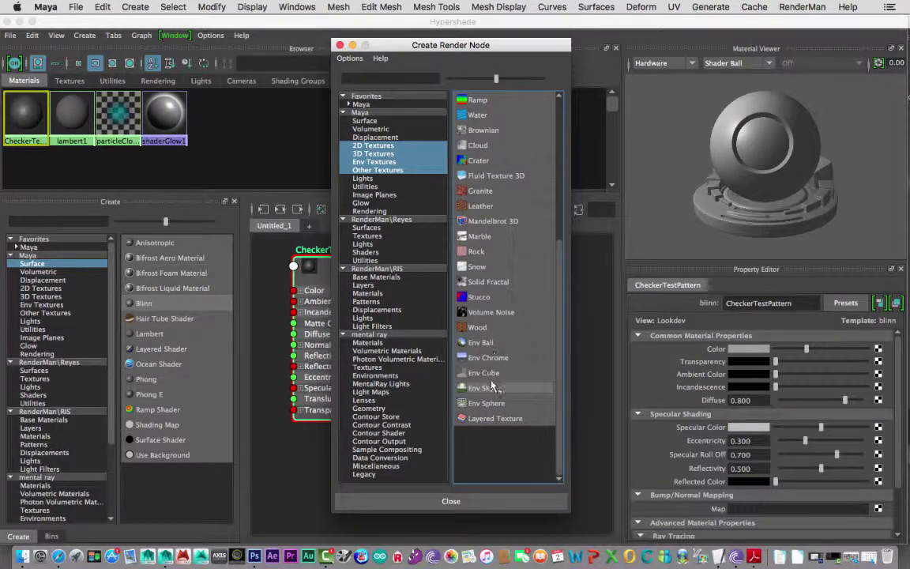
left_click_drag(559, 417, 551, 257)
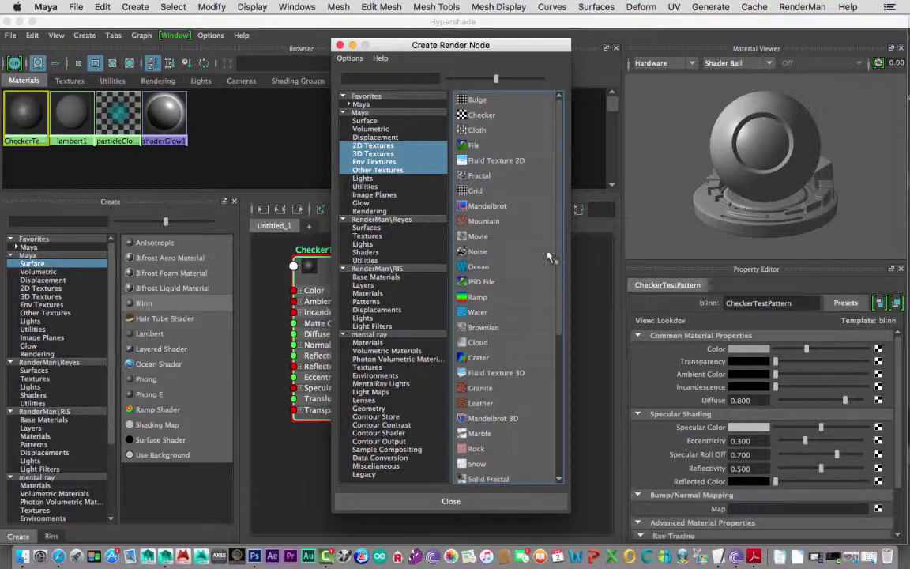
left_click(498, 149)
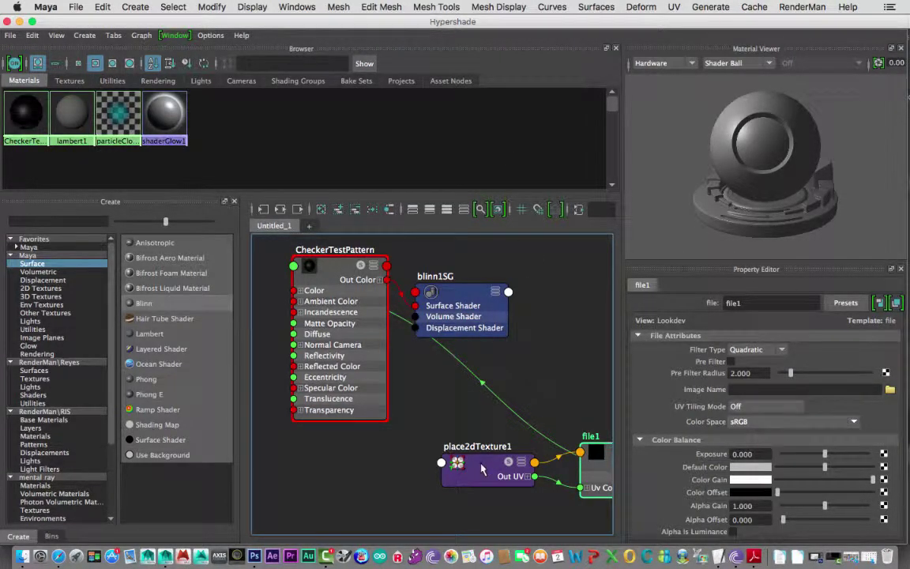
- Arrange the place2dTexture1 and file1 nodes close together beneath the blinn1SG node in the graph
left_click_drag(479, 471, 440, 468)
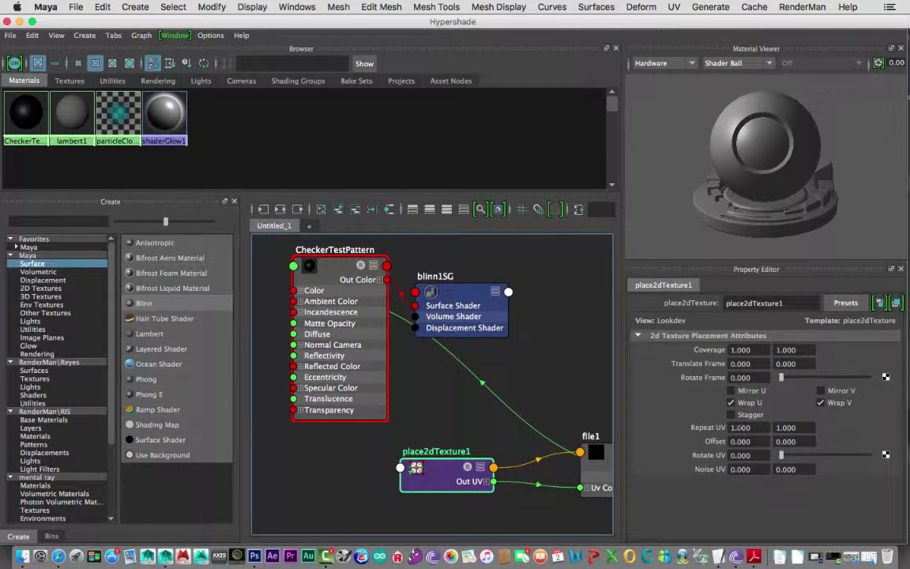
left_click_drag(593, 477, 488, 412)
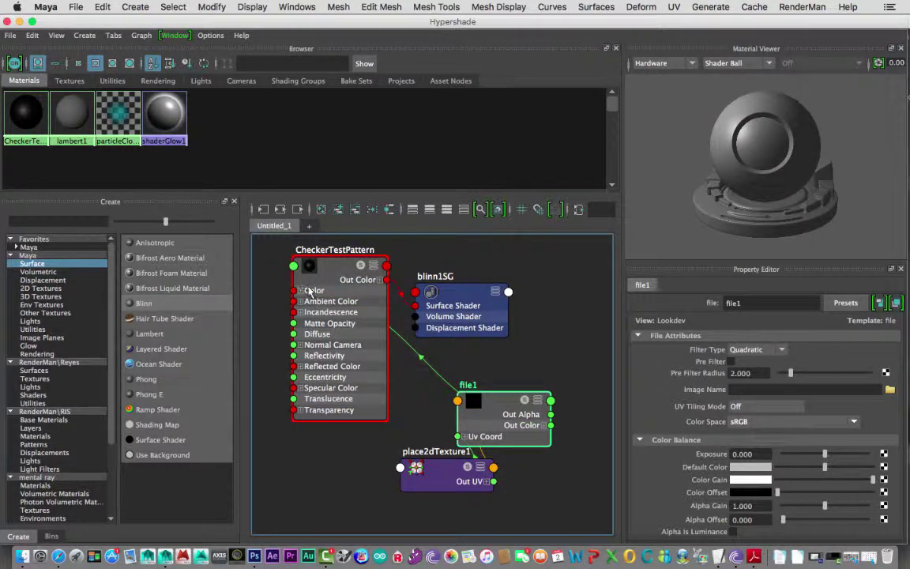
mouse_move(504, 411)
left_mouse_down()
mouse_move(478, 398)
mouse_move(516, 403)
left_mouse_up()
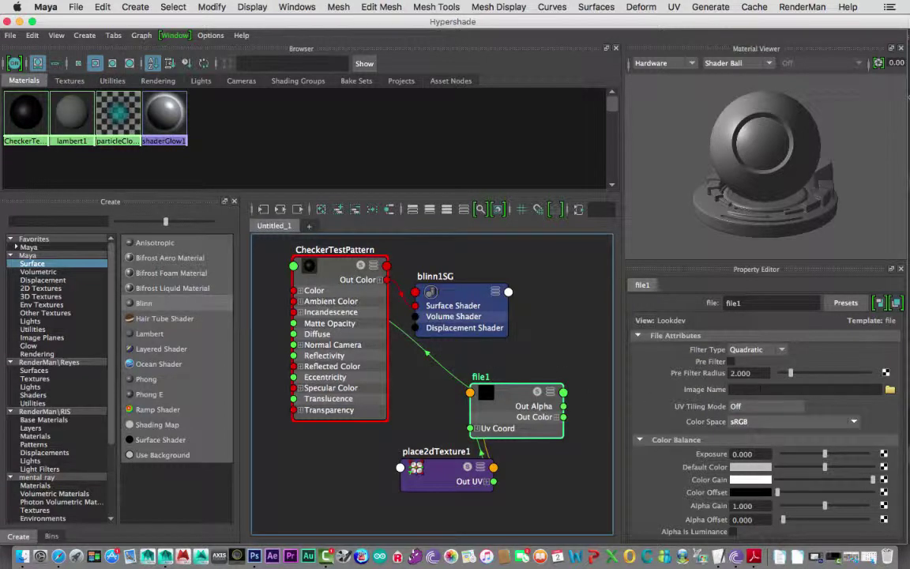
- Load UV_TextureChecker.png from the Pictures/SAE IMAGES/UVMAPPING folder as file1's image
left_click(891, 391)
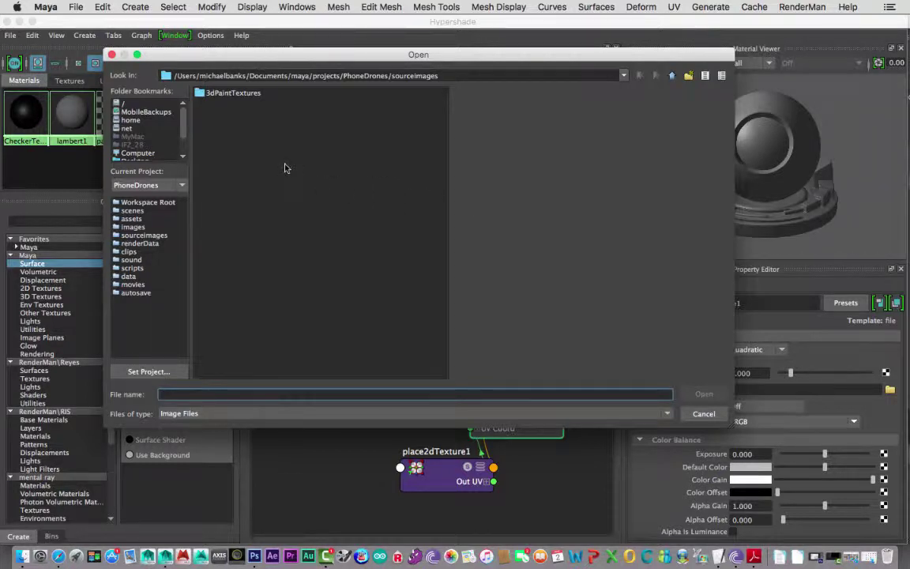
left_click_drag(184, 121, 182, 129)
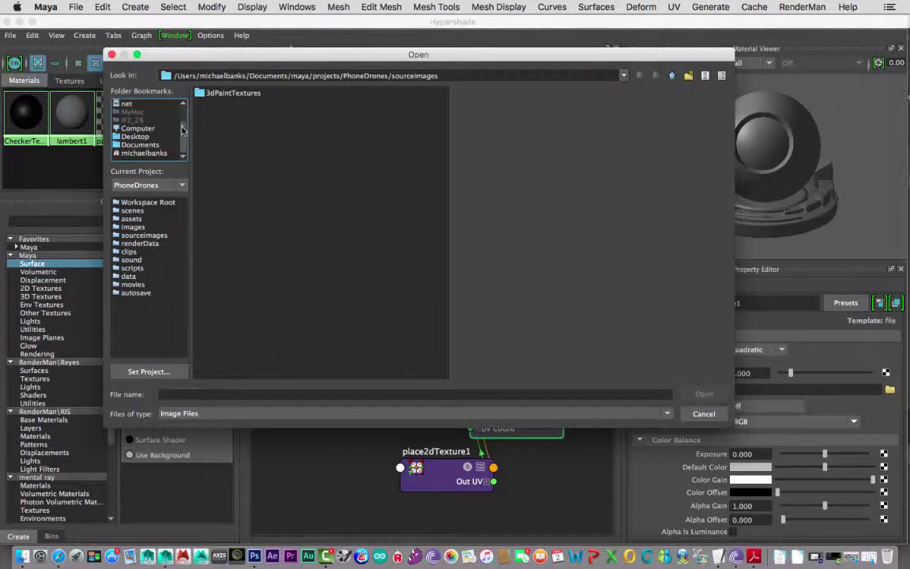
left_click(143, 154)
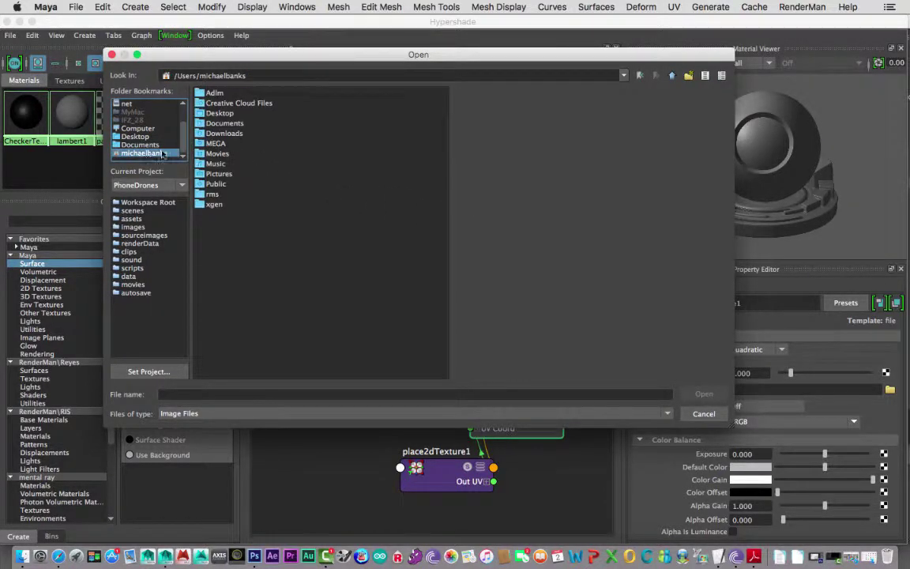
double_click(219, 175)
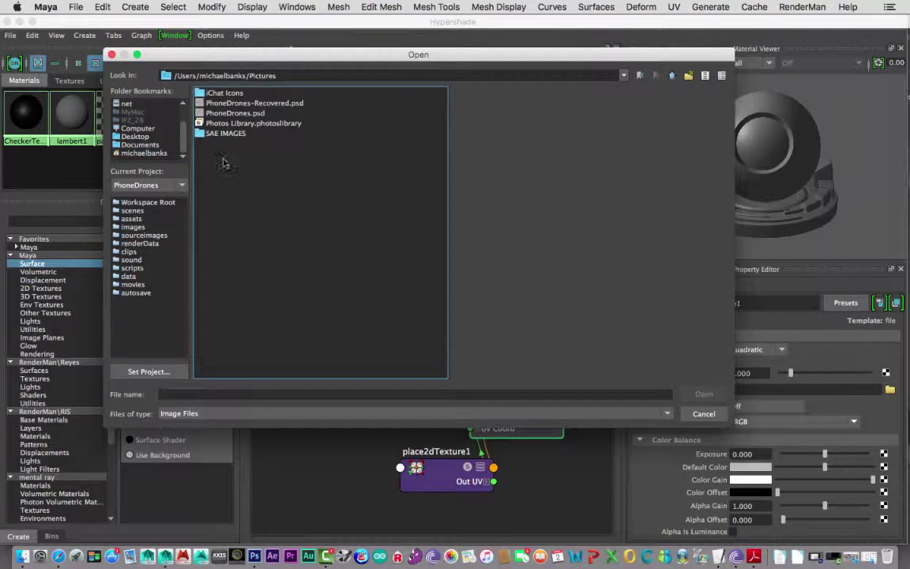
double_click(219, 133)
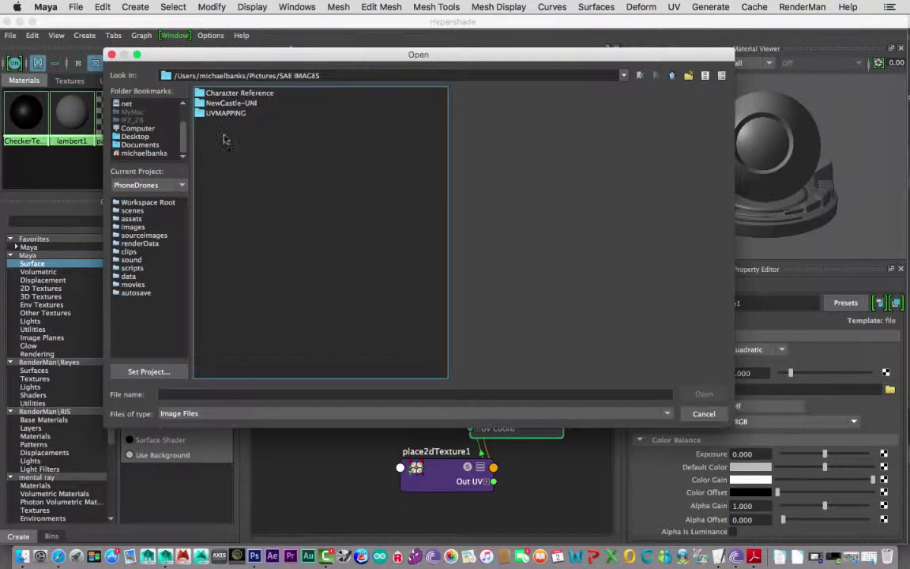
double_click(219, 113)
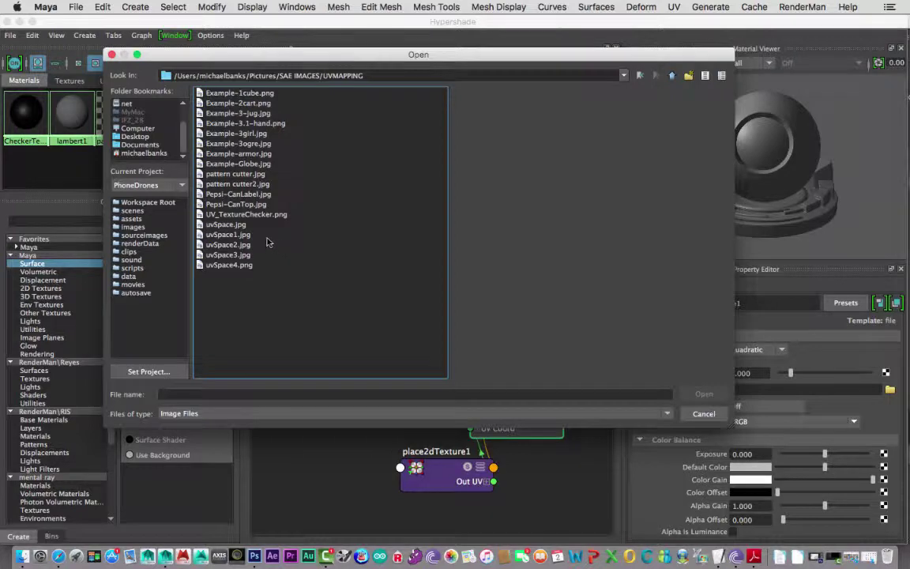
left_click(251, 215)
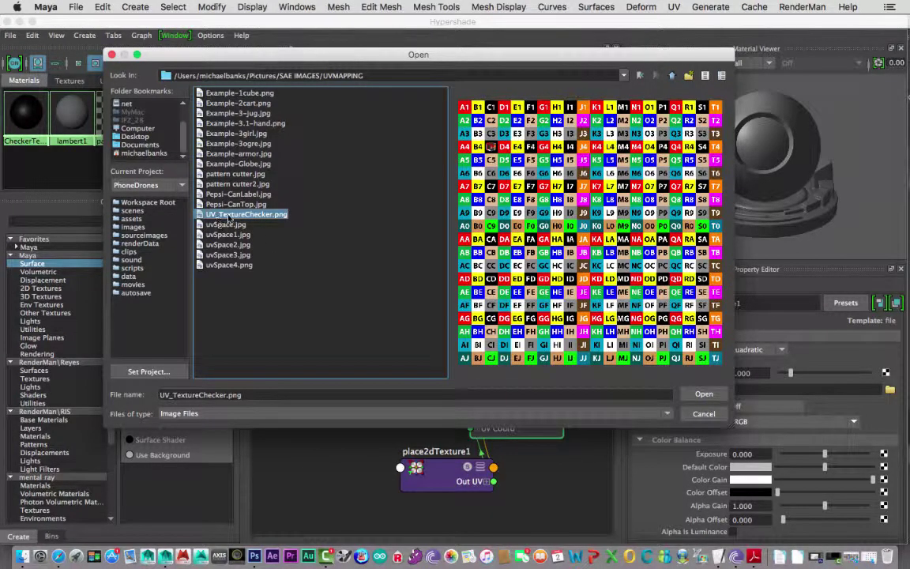
left_click(701, 393)
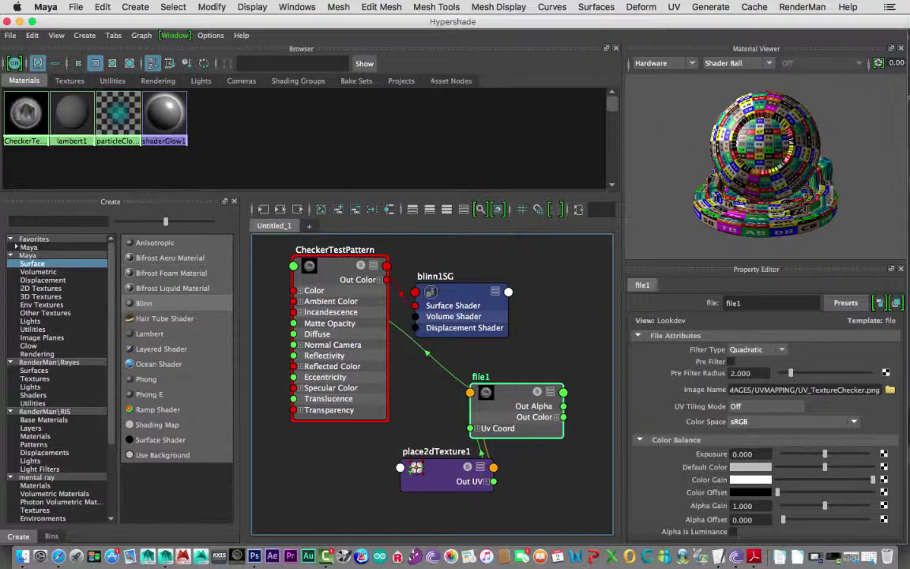
- Move the Hypershade aside to expose the can and apply the CheckerTestPattern material directly onto it
left_click_drag(325, 23, 645, 65)
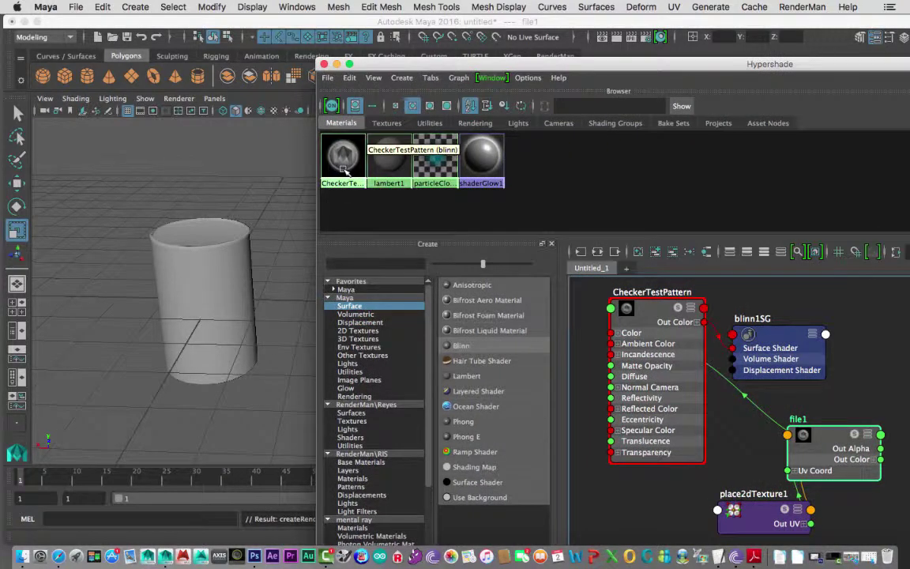
middle_click_drag(343, 170, 222, 268)
middle_click_drag(343, 162, 226, 268)
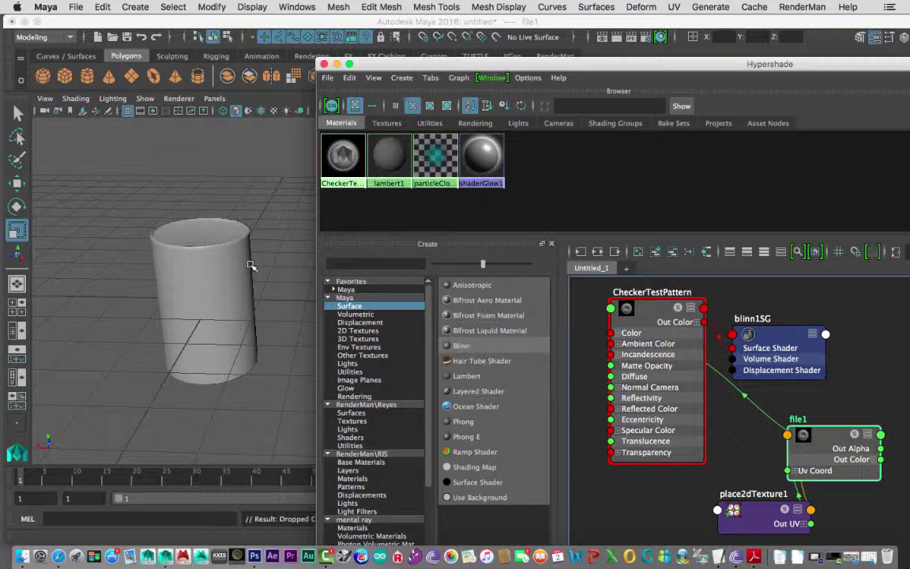
- Compare the viewport's wireframe and smooth shaded displays, finishing with textured display of the can
key("6")
key("5")
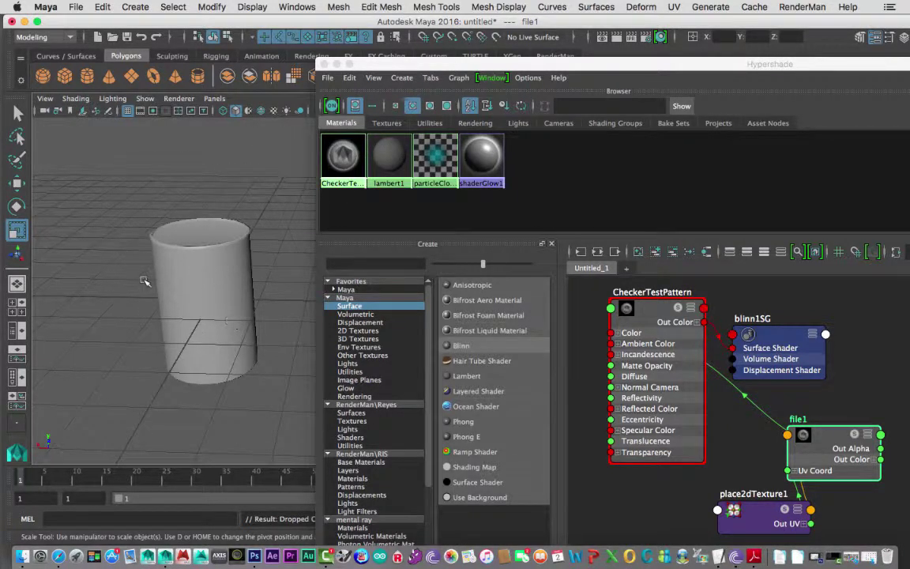
key("4")
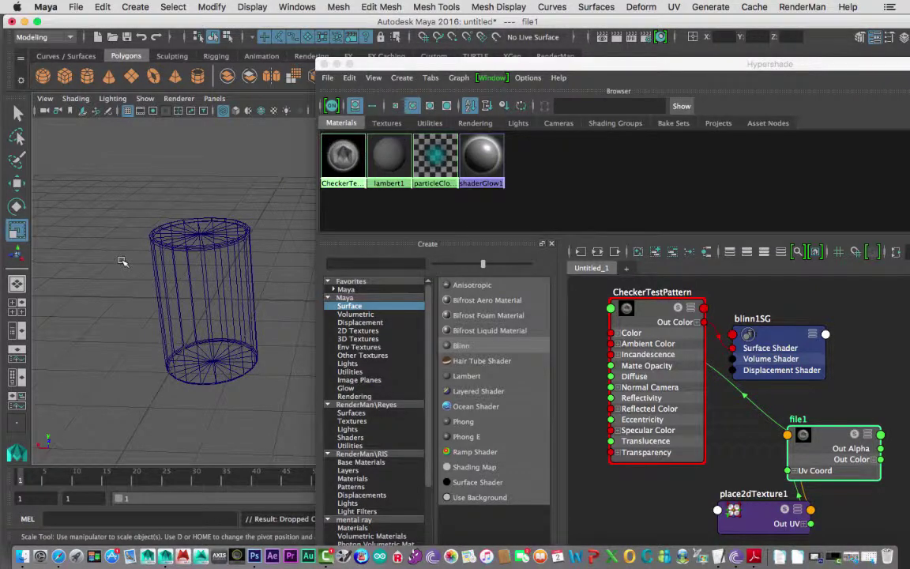
key("5")
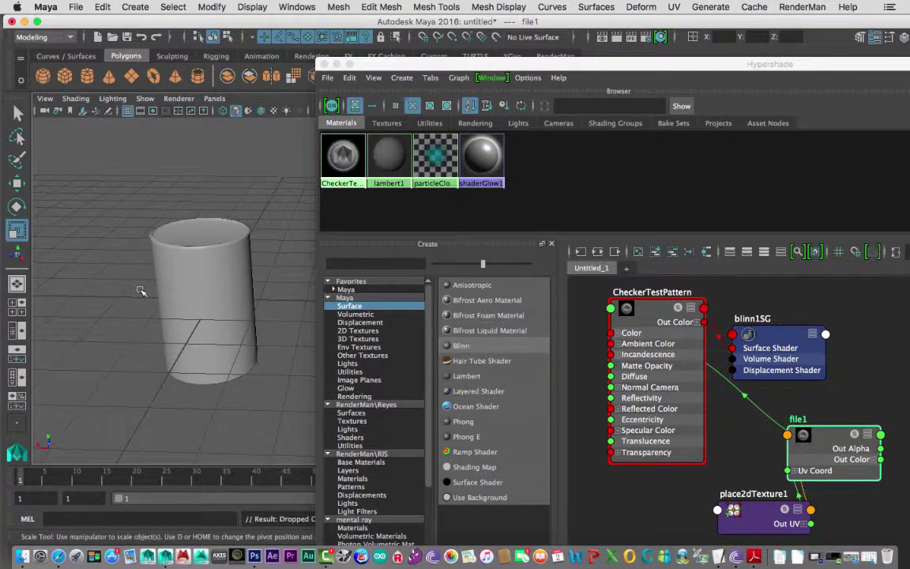
key("6")
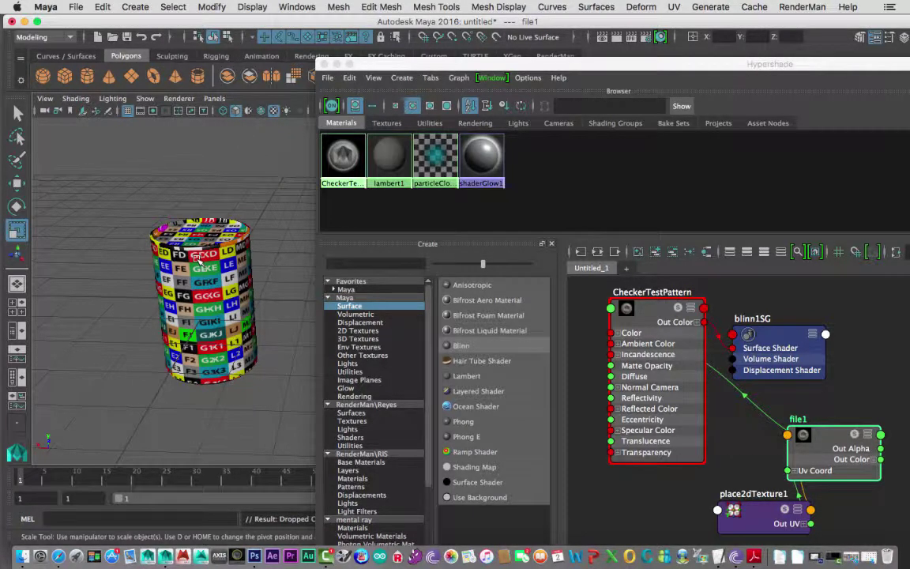
- Undo the direct material application, select the can and assign CheckerTestPattern to the selection
key("z")
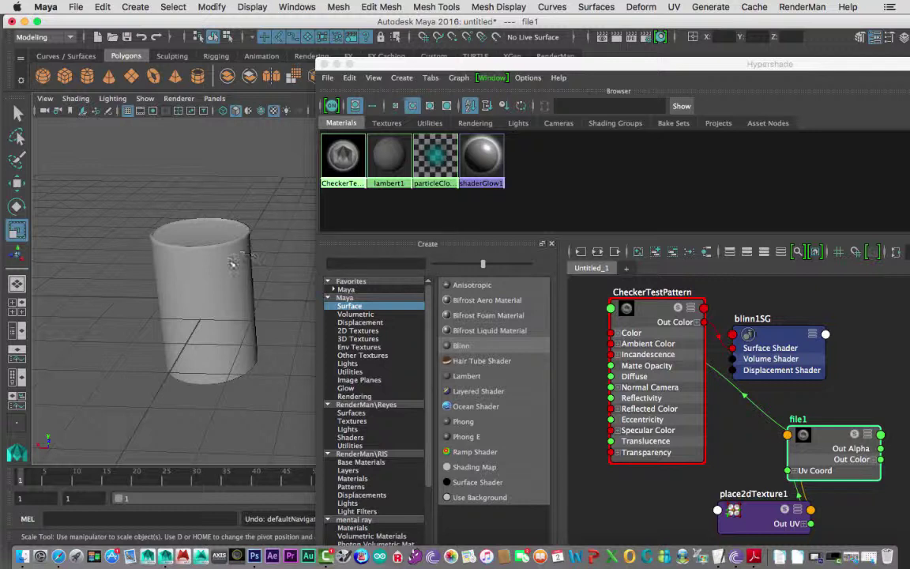
key("6")
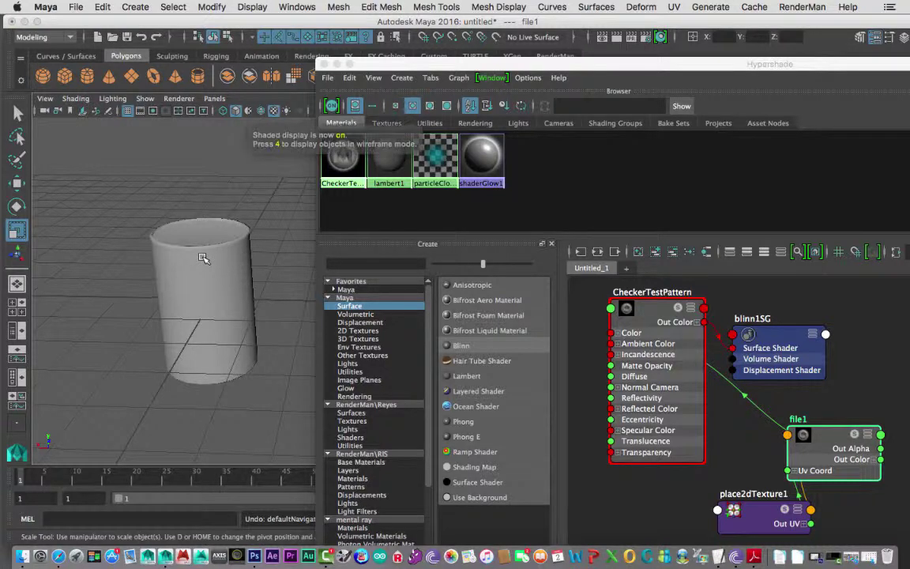
left_click(212, 264)
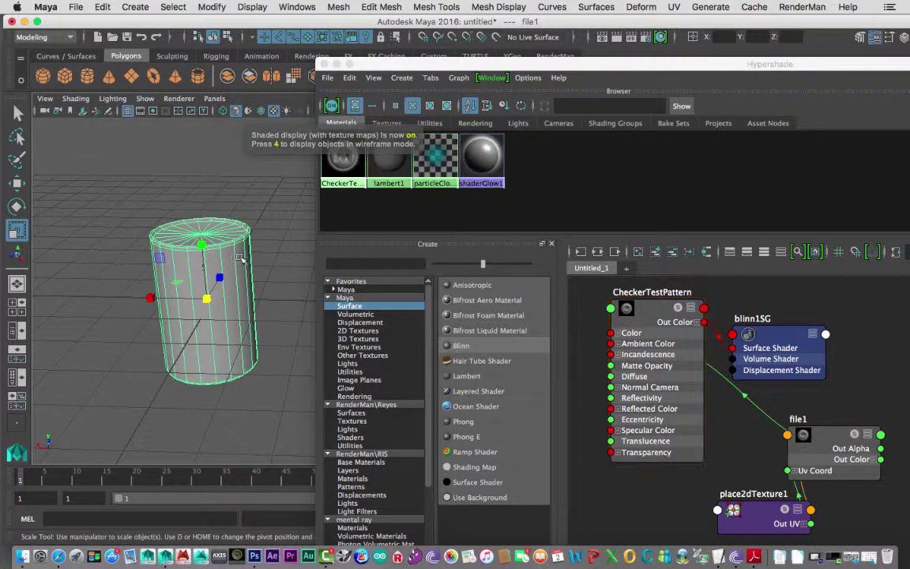
key("q")
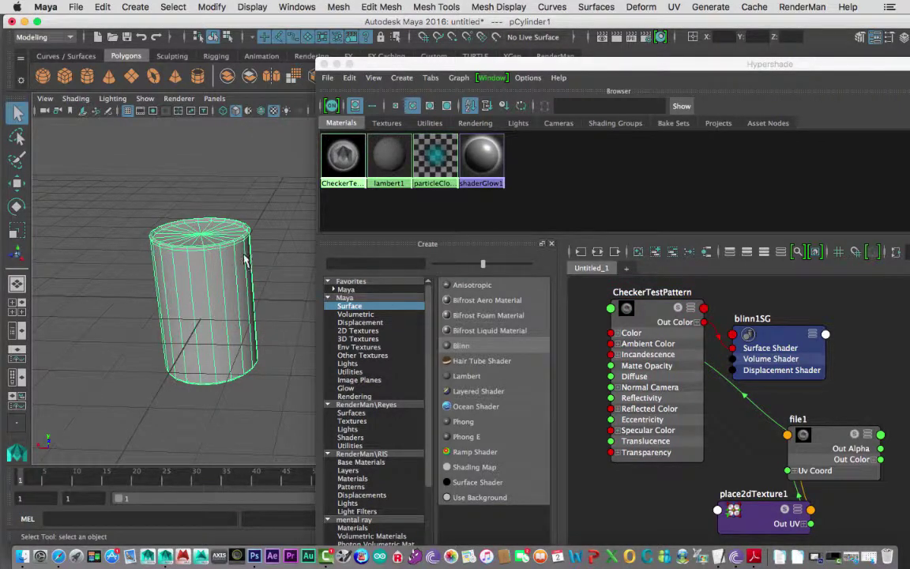
right_click(344, 158)
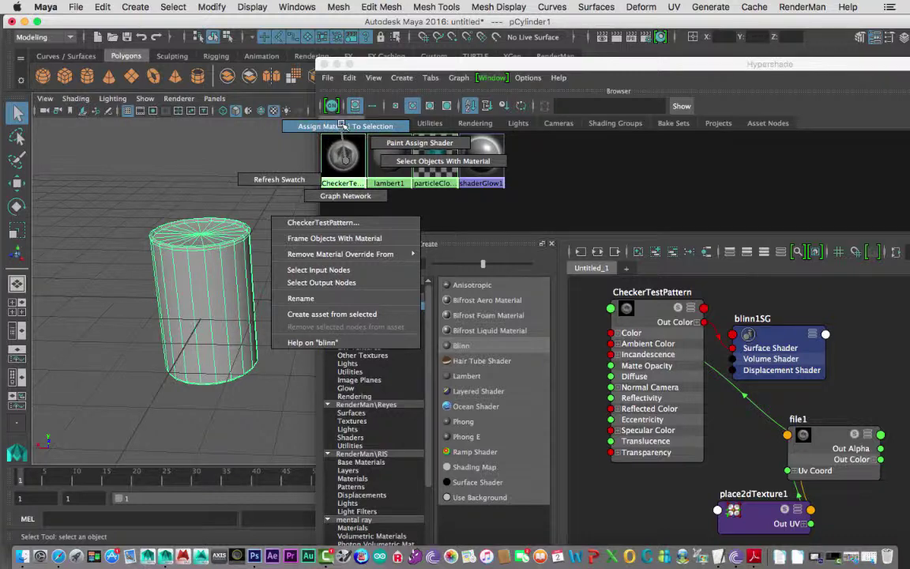
left_click(310, 117)
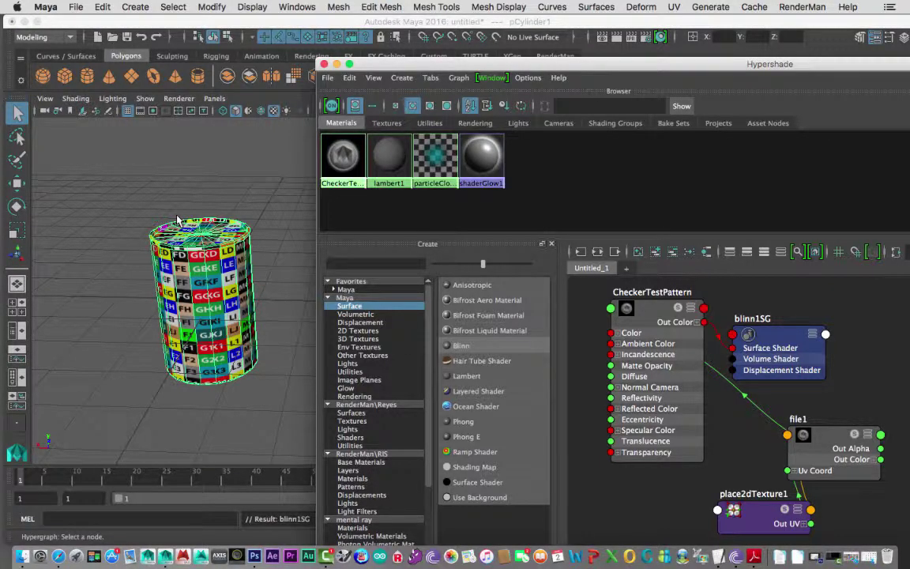
- Reframe the textured can and clear the Hypershade away from the viewport
left_click_drag(169, 211, 123, 283, "alt")
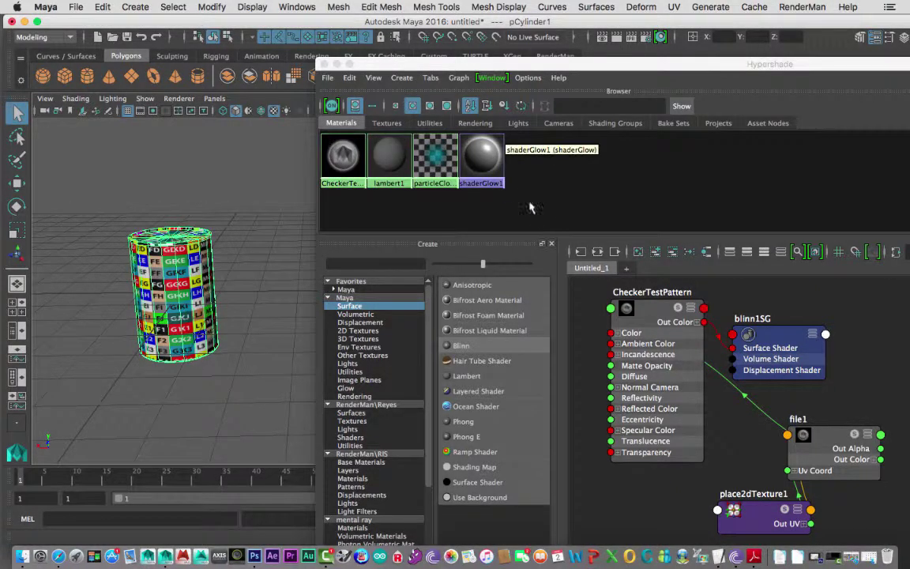
left_click_drag(609, 72, 430, 47)
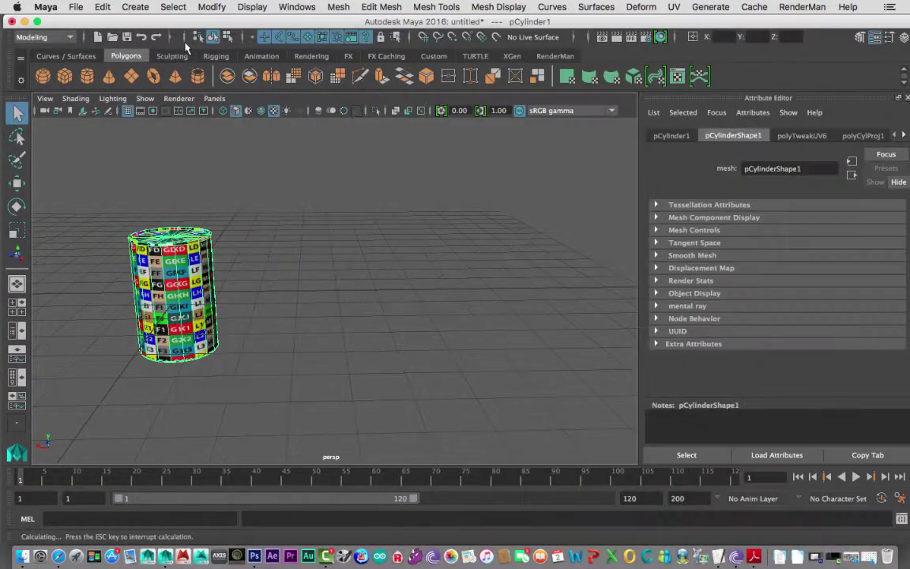
- Frame the textured can and open the UV Editor, placing it beside the model so both stay in view
left_click(185, 42)
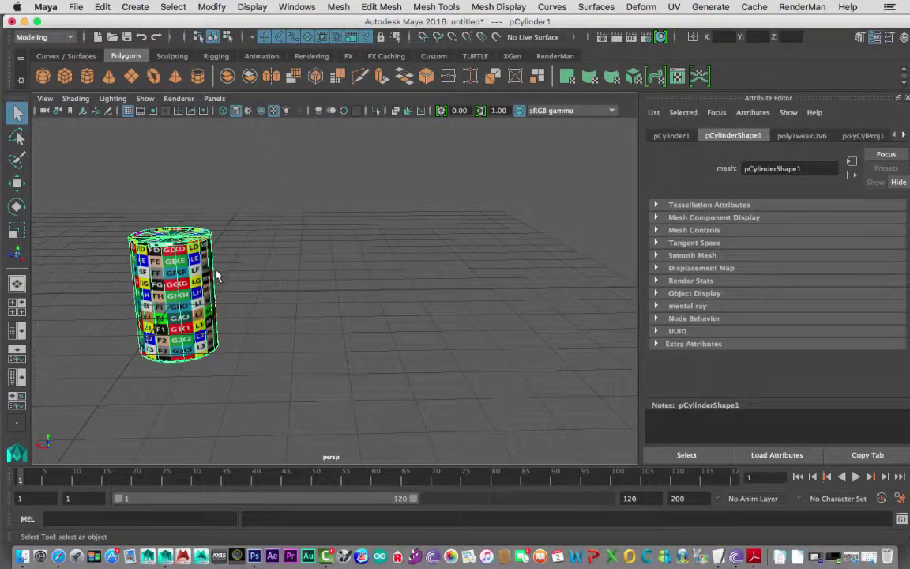
left_click_drag(219, 275, 300, 271, "alt")
key("f")
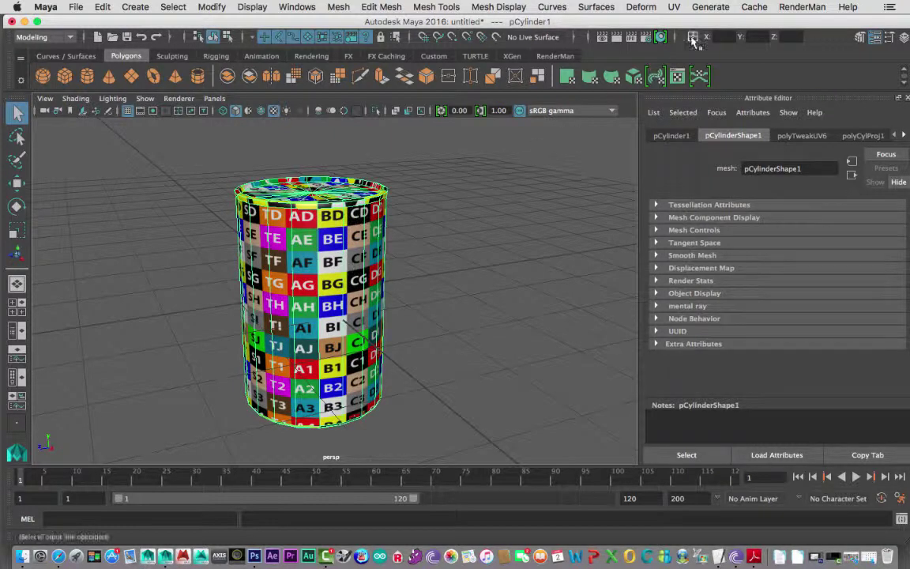
left_click(674, 7)
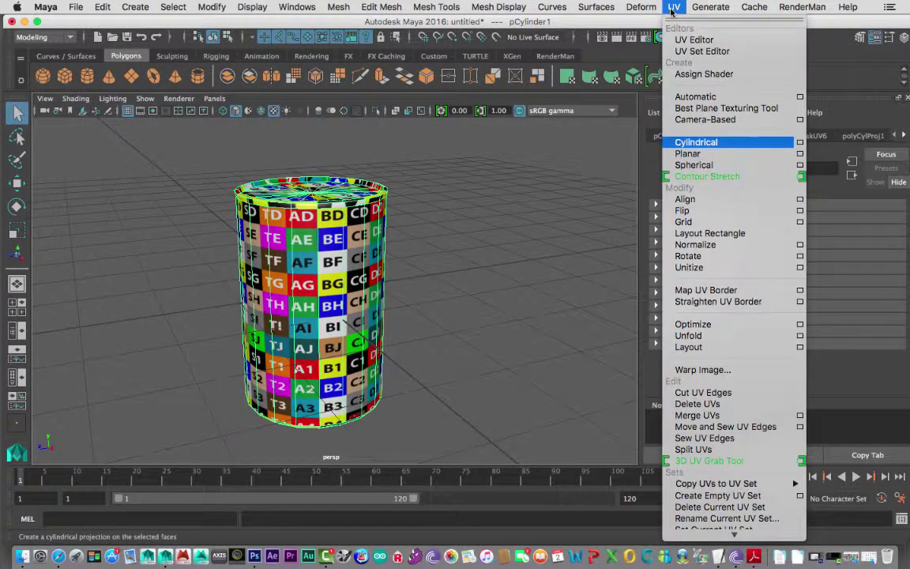
left_click(709, 41)
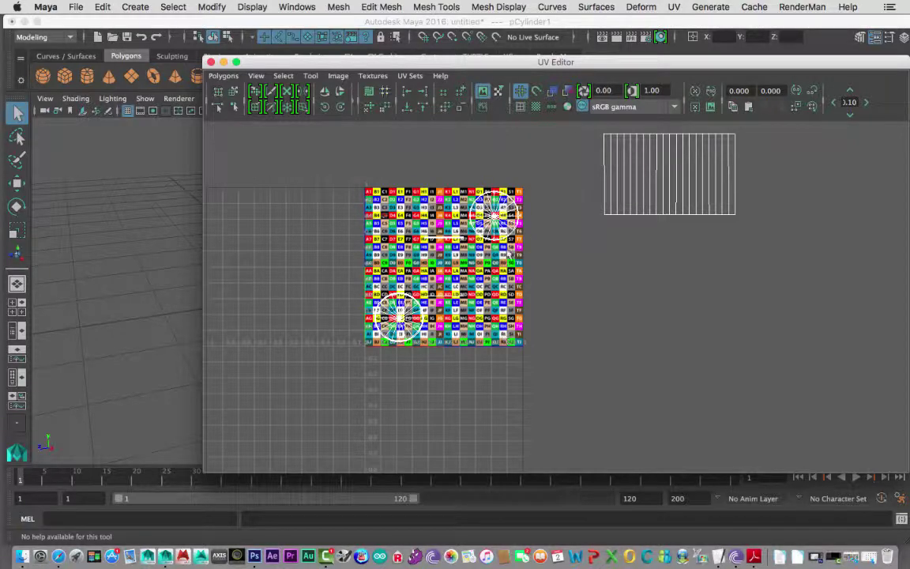
left_click_drag(474, 62, 655, 34)
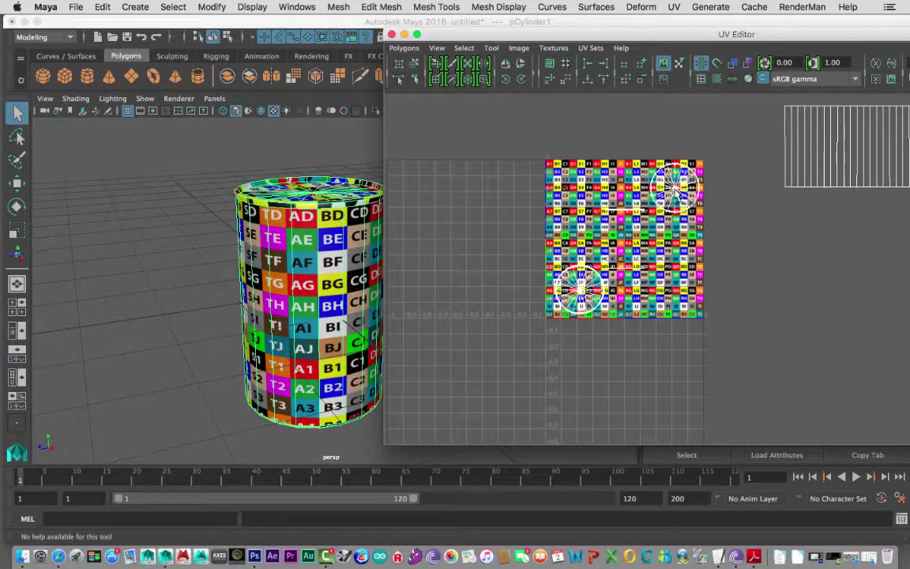
- Select the can's top-cap UV shell in shell mode, enlarge it slightly and position it in the checker tile's upper-right corner
right_click(674, 190)
left_click(626, 177)
left_click(699, 200)
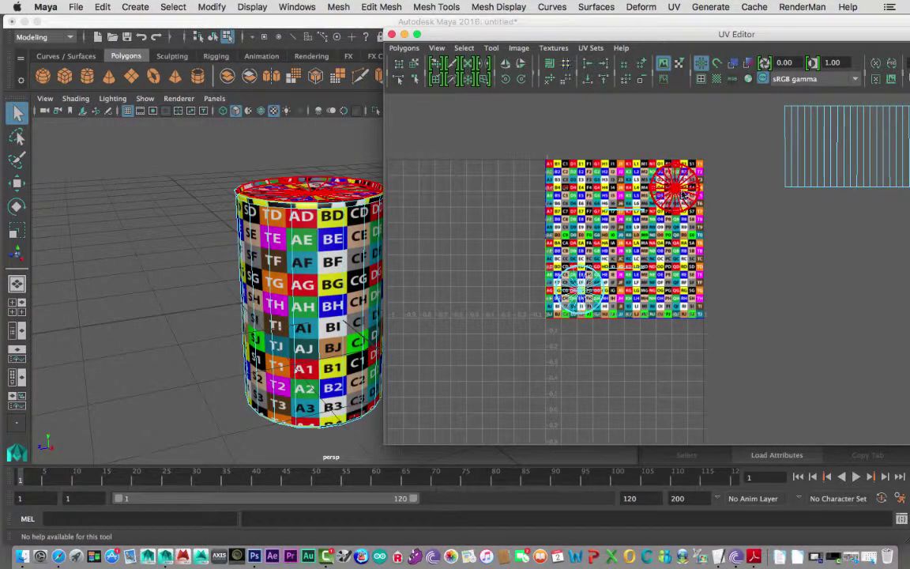
left_click(680, 192)
key("w")
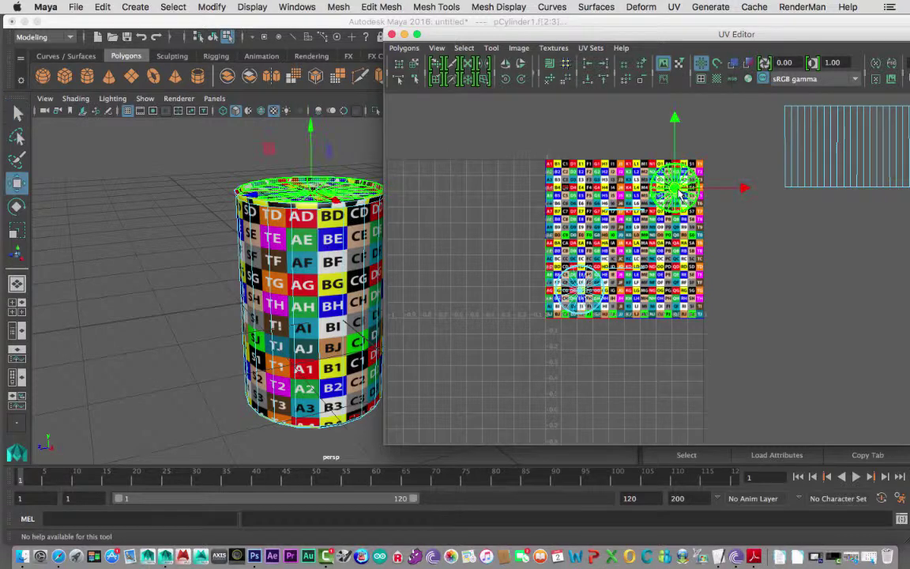
left_click_drag(331, 237, 305, 281, "alt")
left_click(676, 191)
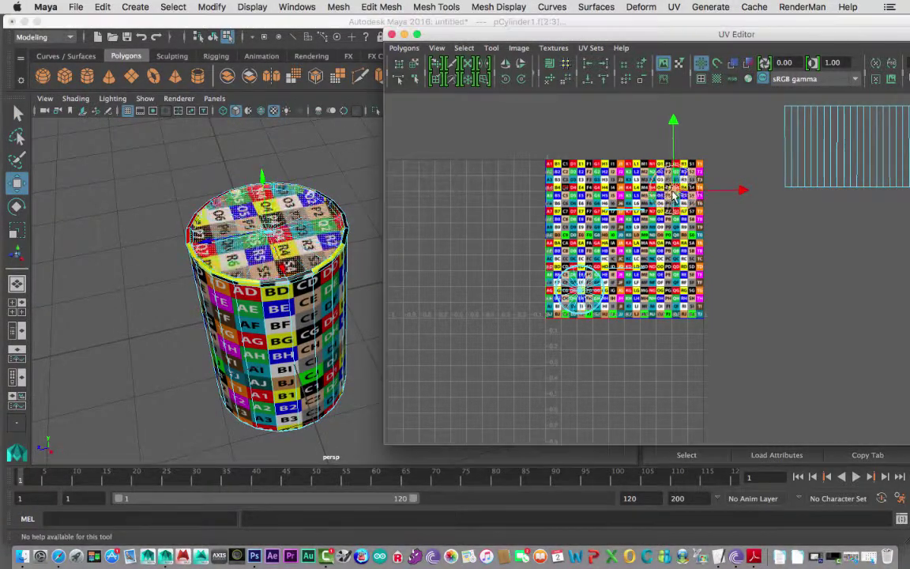
left_click_drag(676, 191, 680, 222)
key("r")
key("w")
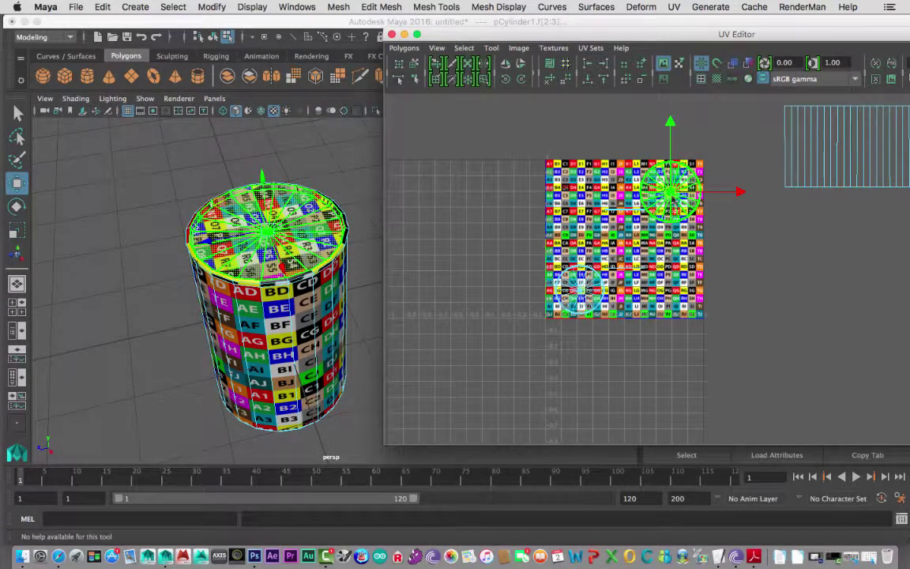
- Move the other cap's UV shell up beside the top cap's shell and enlarge it to a matching size
left_click(573, 288)
left_click_drag(573, 289, 594, 199)
key("r")
key("w")
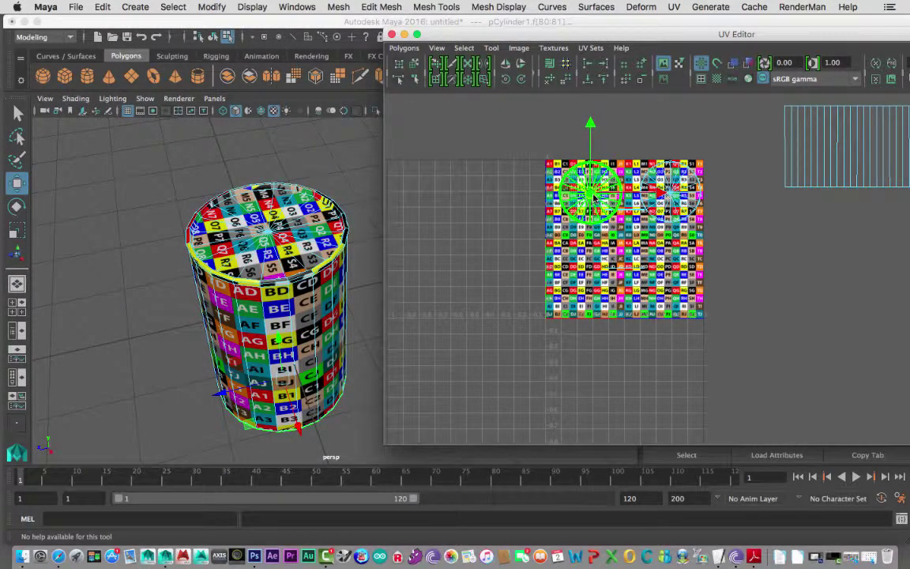
- Select the can's top cap on the model from a higher viewing angle to examine its checker pattern
left_click_drag(292, 266, 314, 324, "alt")
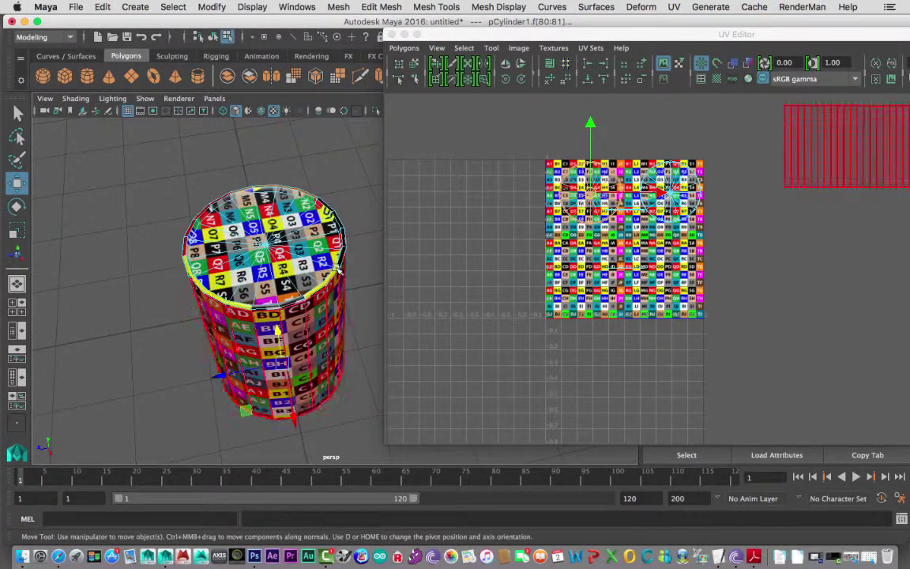
left_click(278, 227)
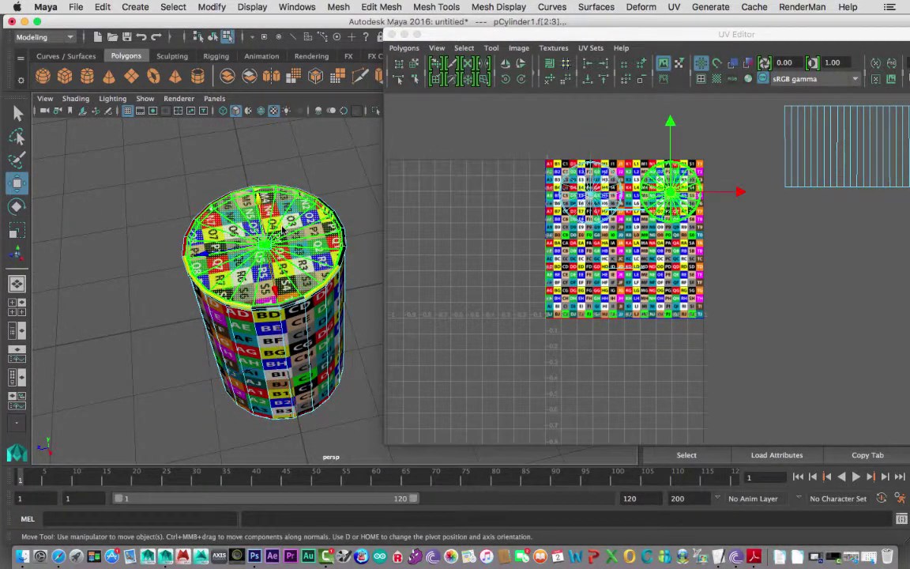
- Apply a planar UV projection to the top cap faces, fitted to the bounding box and projected from the Y axis
right_click_drag(278, 227, 318, 251, "alt")
left_click_drag(288, 237, 303, 263, "alt")
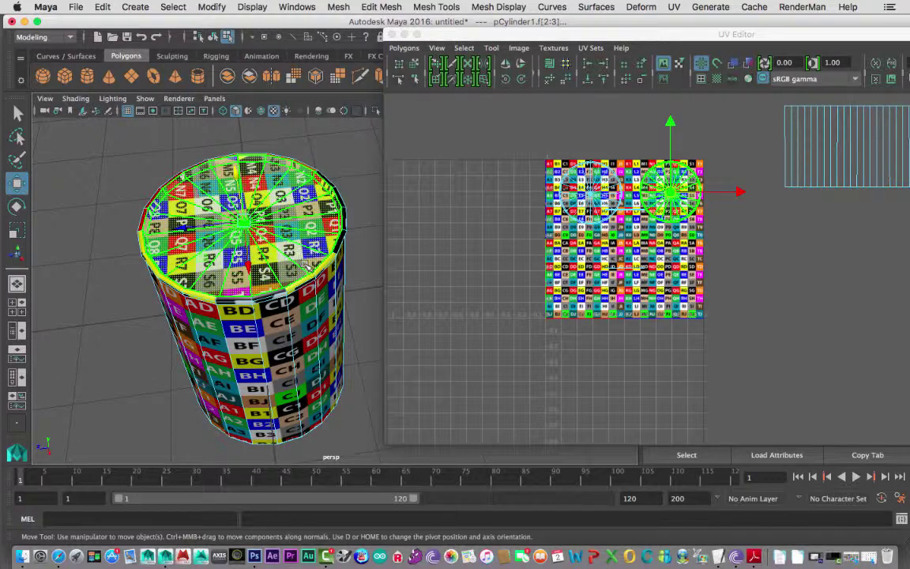
left_click(555, 97)
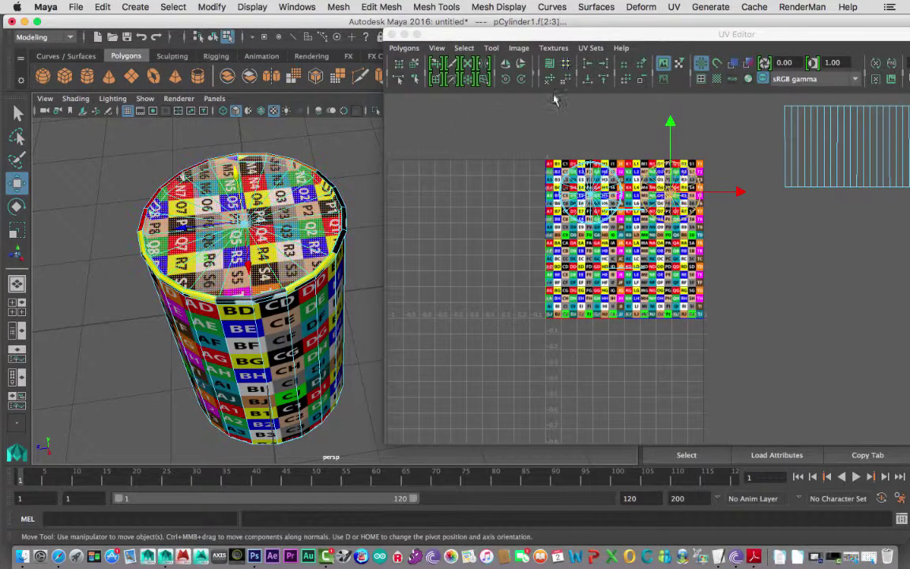
left_click(673, 7)
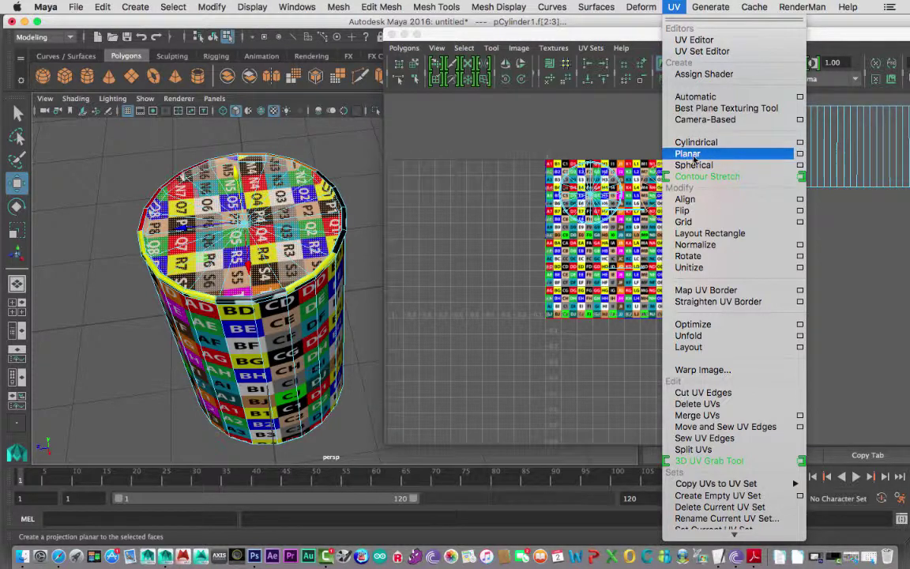
left_click(800, 158)
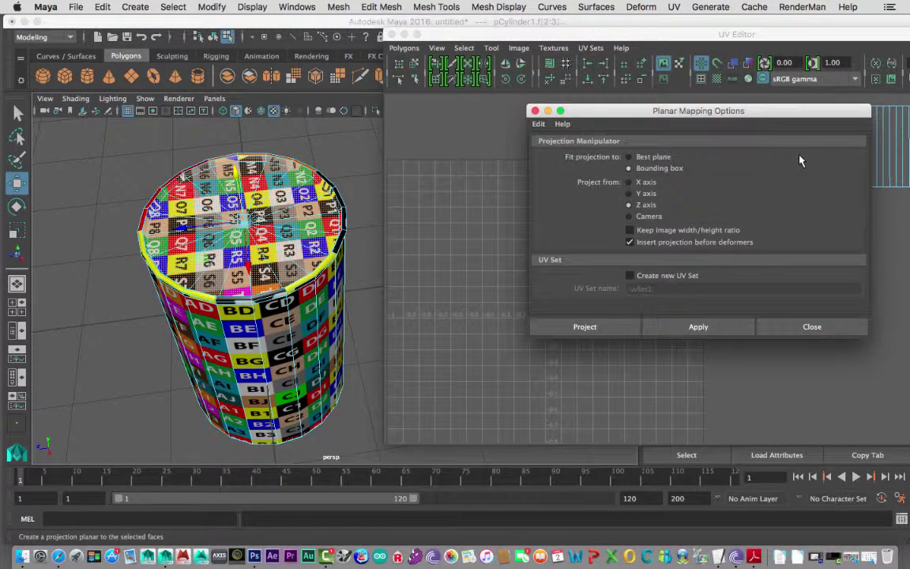
left_click_drag(750, 117, 652, 131)
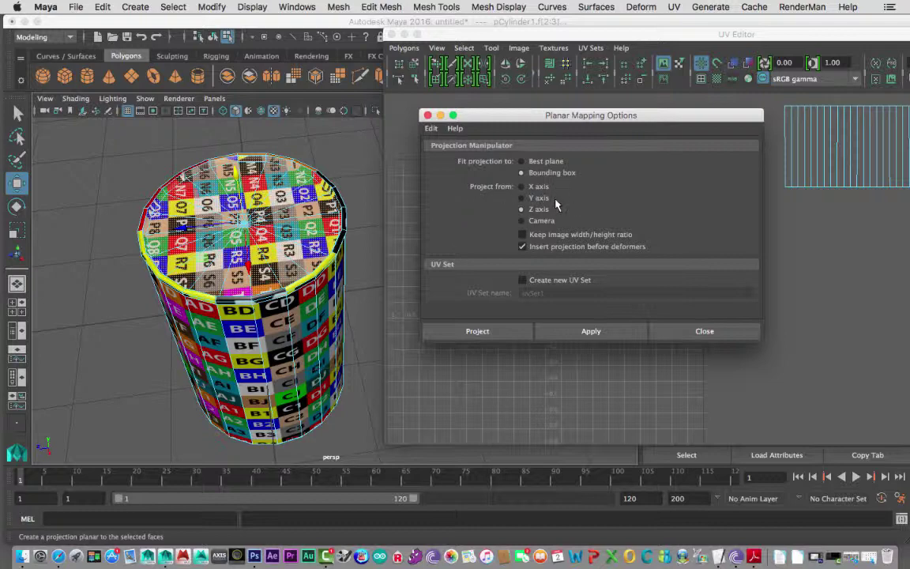
left_click_drag(285, 267, 145, 301, "alt")
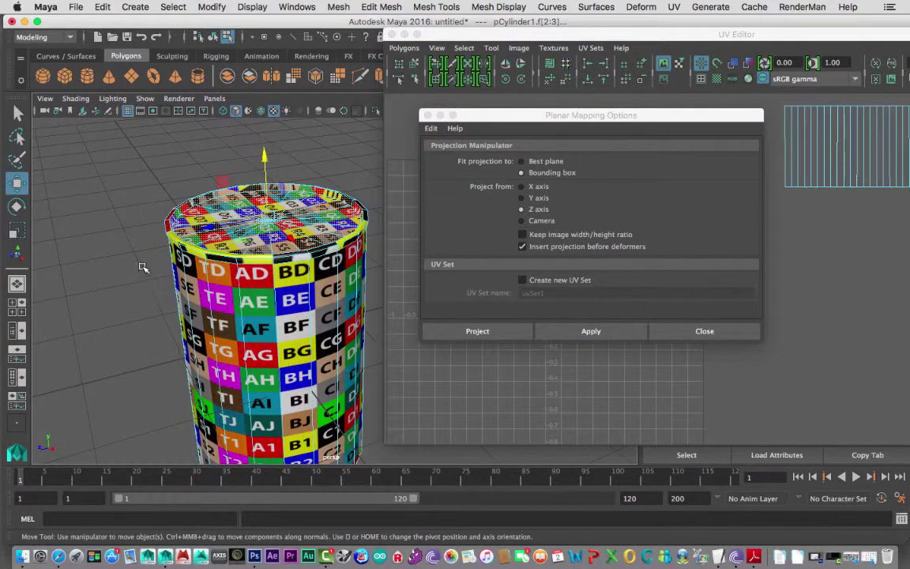
mouse_move(146, 263)
left_mouse_down("alt")
mouse_move(145, 296)
mouse_move(134, 260)
left_mouse_up("alt")
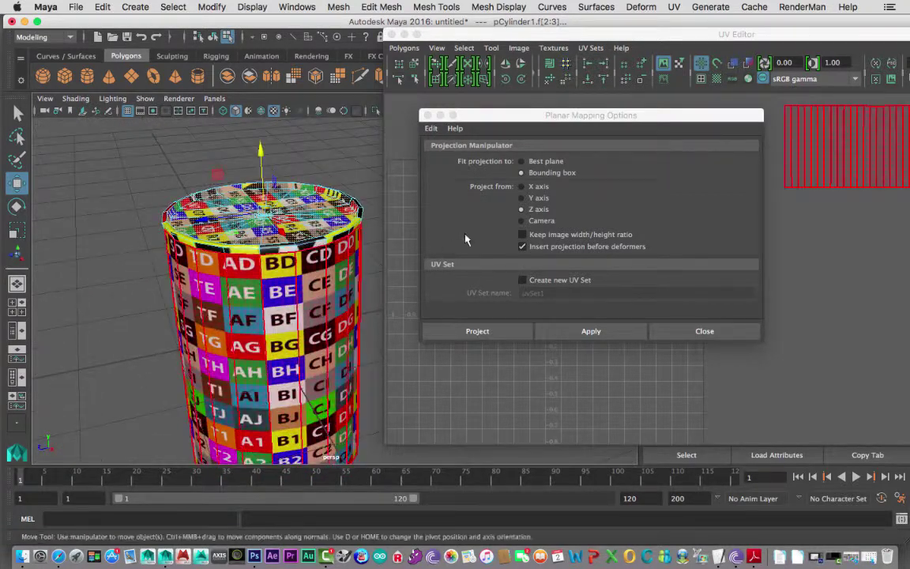
left_click(529, 200)
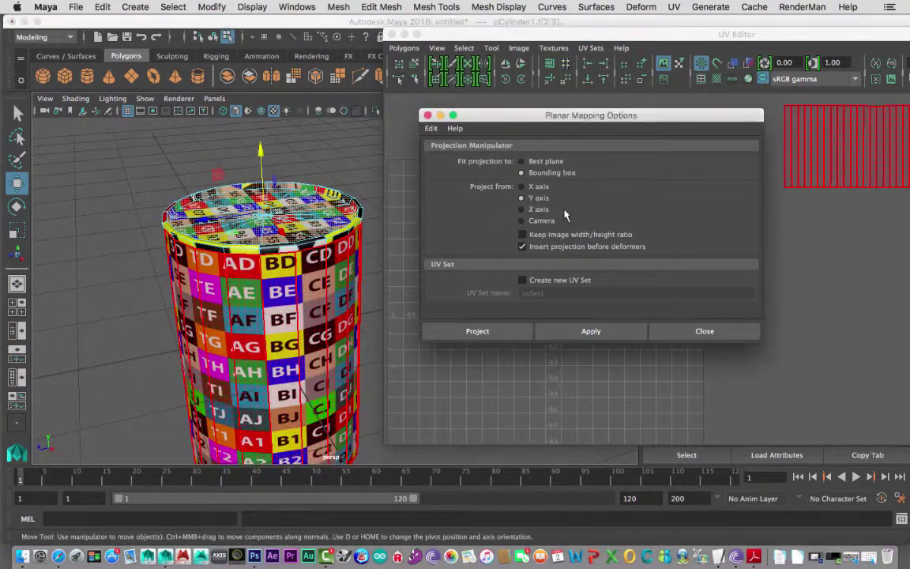
left_click(589, 333)
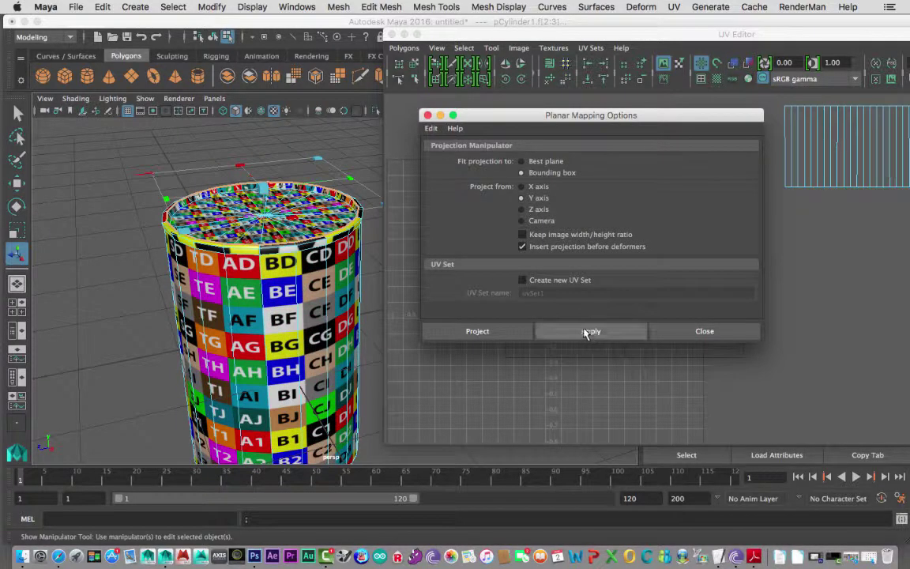
left_click_drag(109, 269, 128, 319, "alt")
left_click(656, 330)
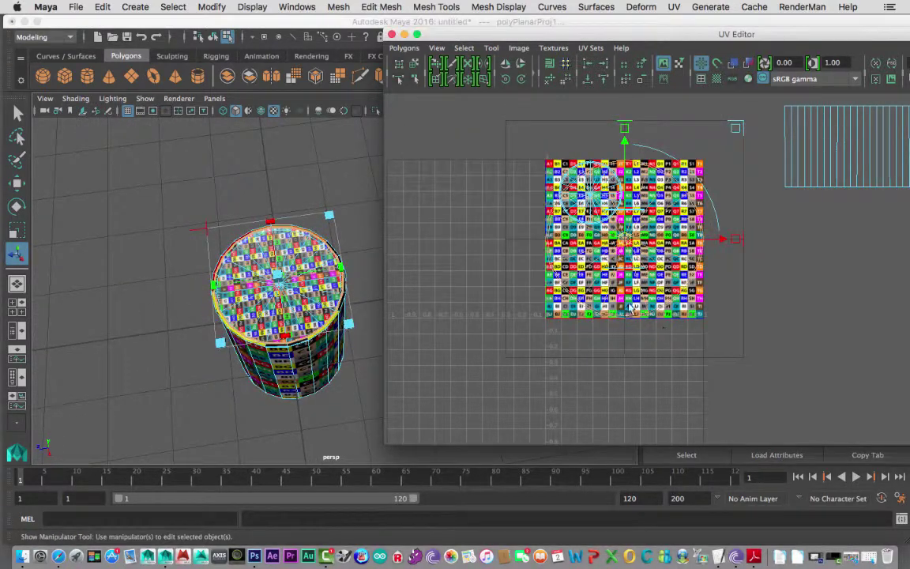
- Move the top cap's UV shell off the checker image, scale it down to about half, and place it below the side shell
middle_click_drag(632, 308, 524, 271, "alt")
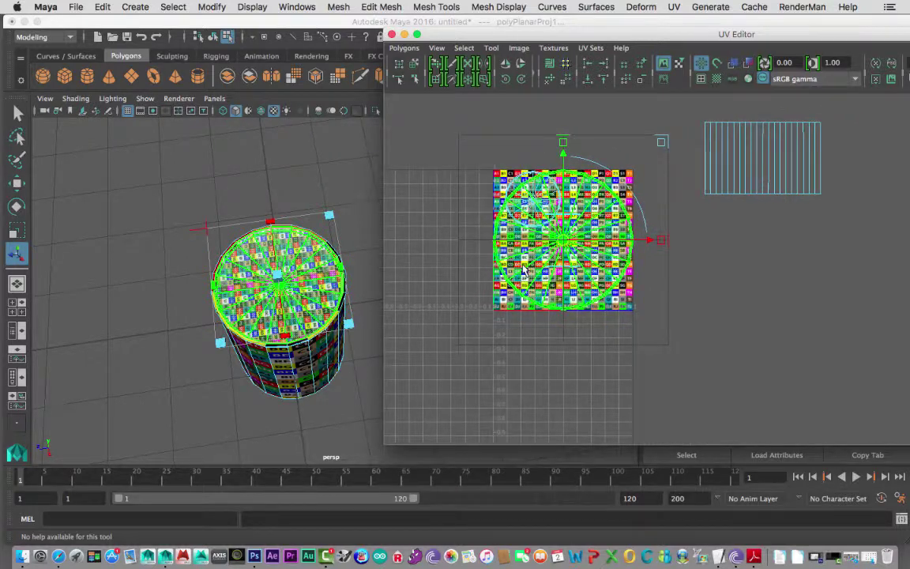
mouse_move(624, 172)
left_mouse_down()
mouse_move(637, 189)
mouse_move(621, 171)
left_mouse_up()
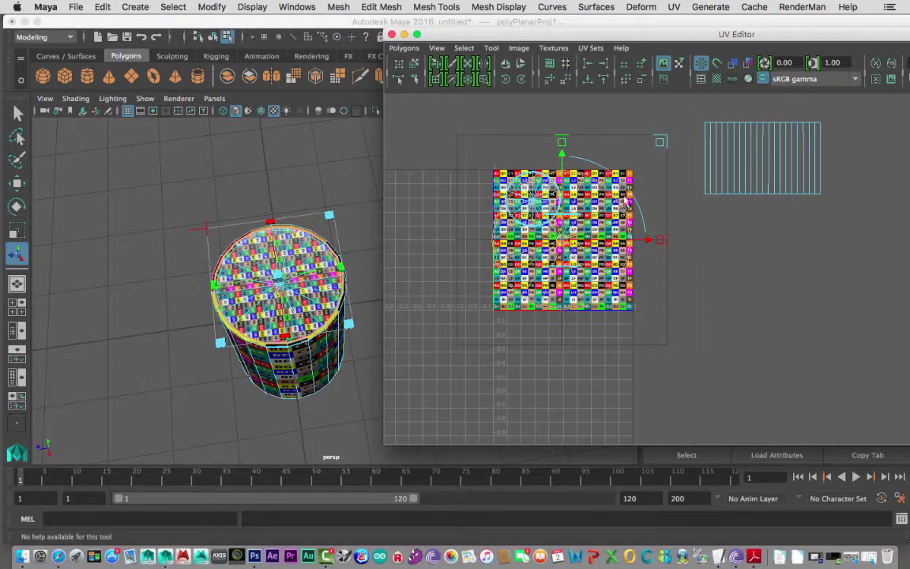
left_click_drag(563, 249, 758, 292)
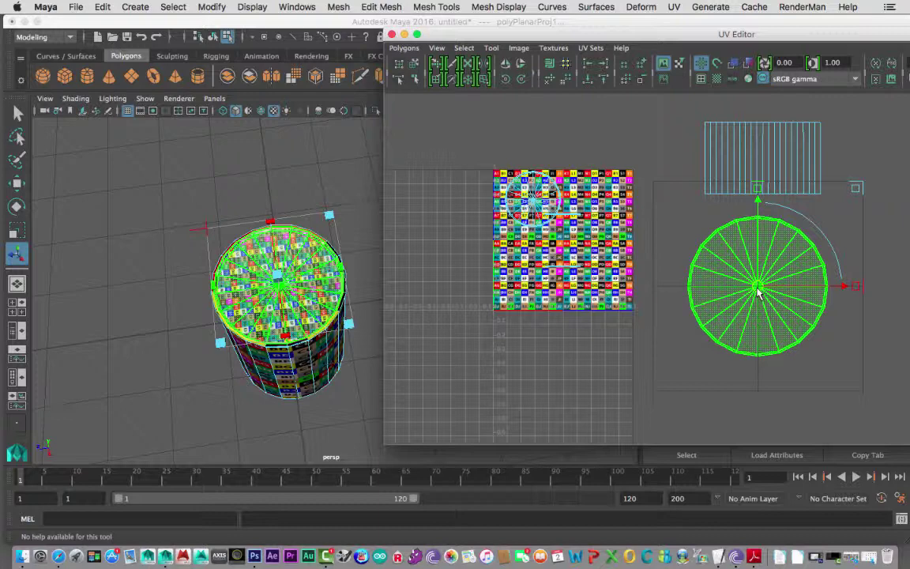
mouse_move(757, 293)
right_mouse_down()
mouse_move(705, 266)
mouse_move(757, 292)
right_mouse_up()
key("r")
left_click_drag(756, 294, 733, 247)
key("w")
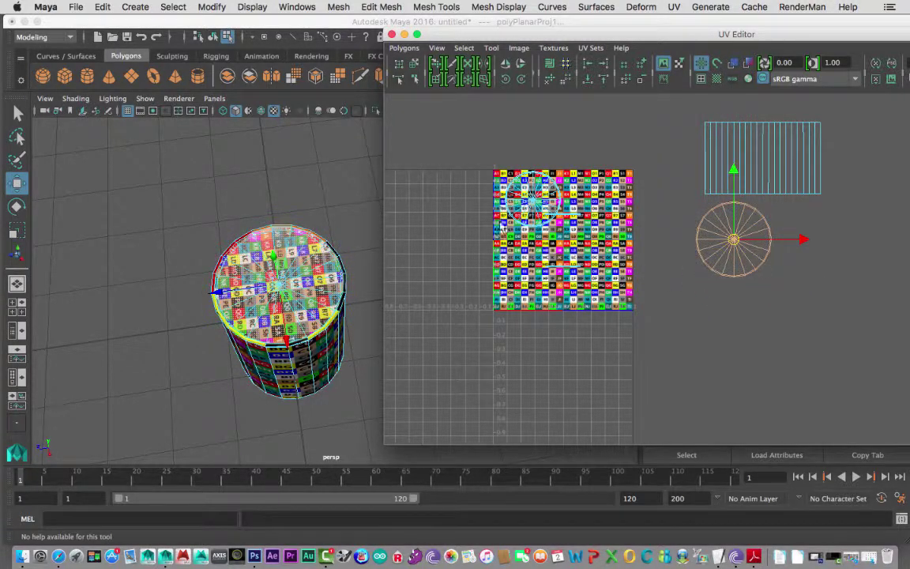
- Select the cylinder's bottom cap UV shell and apply a planar projection with the same Y-axis settings
left_click(534, 208)
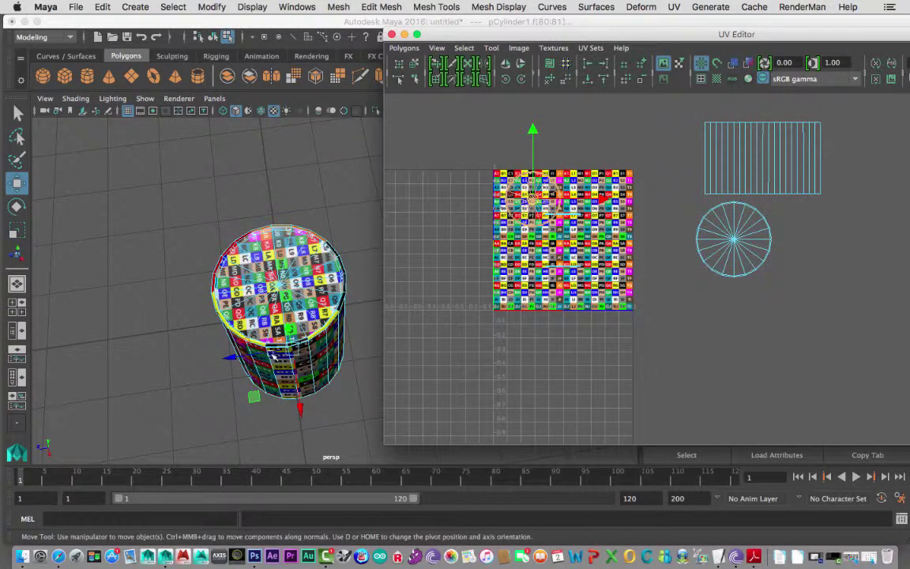
left_click_drag(273, 357, 271, 289, "alt")
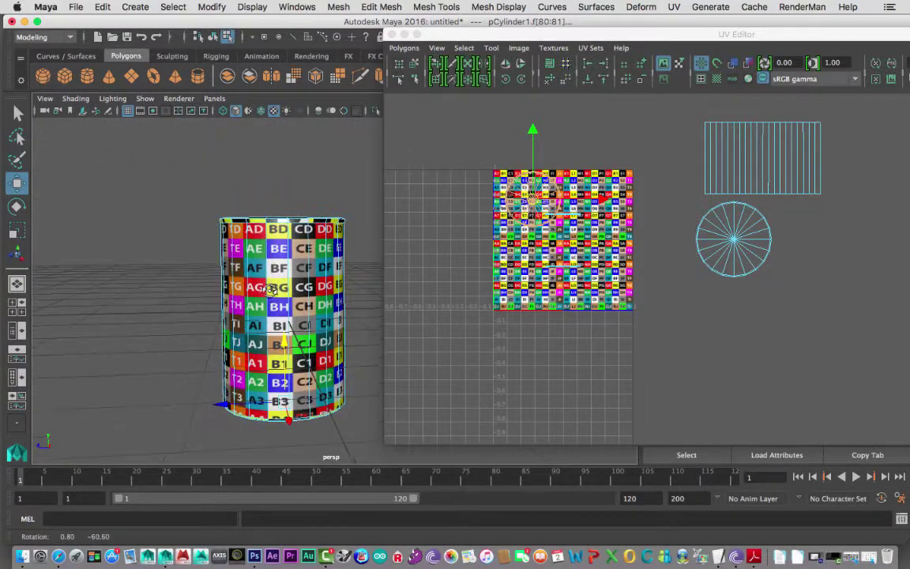
left_click(678, 6)
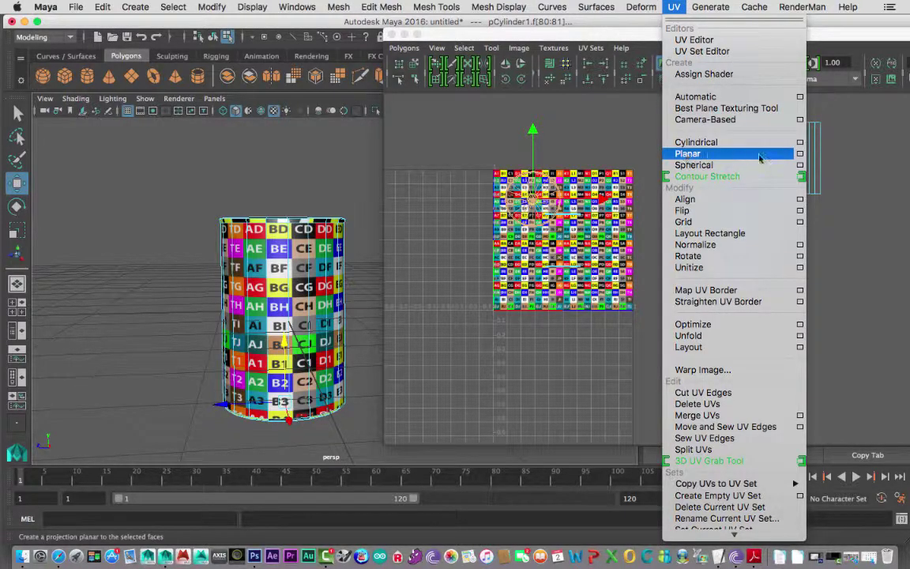
left_click(722, 158)
mouse_move(285, 237)
left_mouse_down("alt")
mouse_move(290, 300)
mouse_move(297, 230)
left_mouse_up("alt")
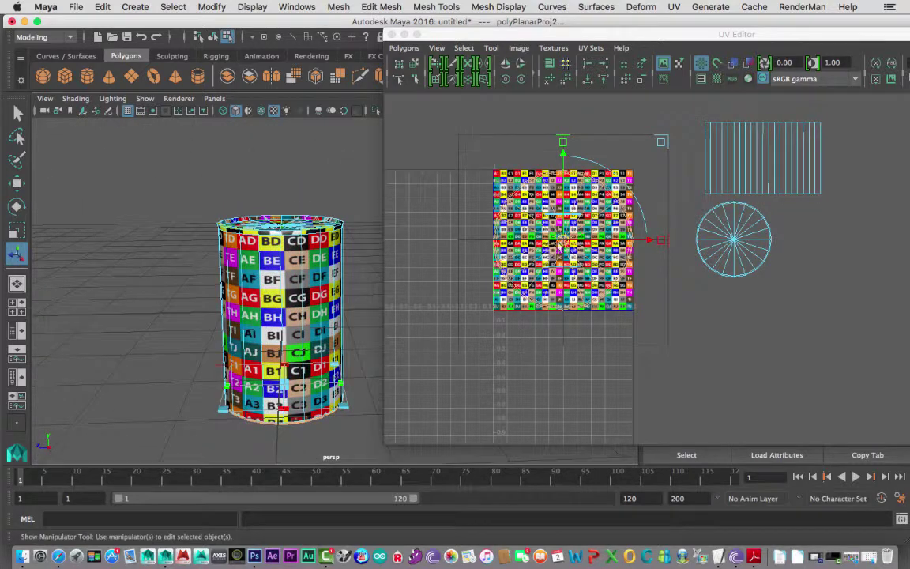
- Move the bottom cap's UV shell off the checker image, scale it down, and place it beside the top cap's shell
left_click(584, 269)
left_click_drag(585, 269, 812, 341)
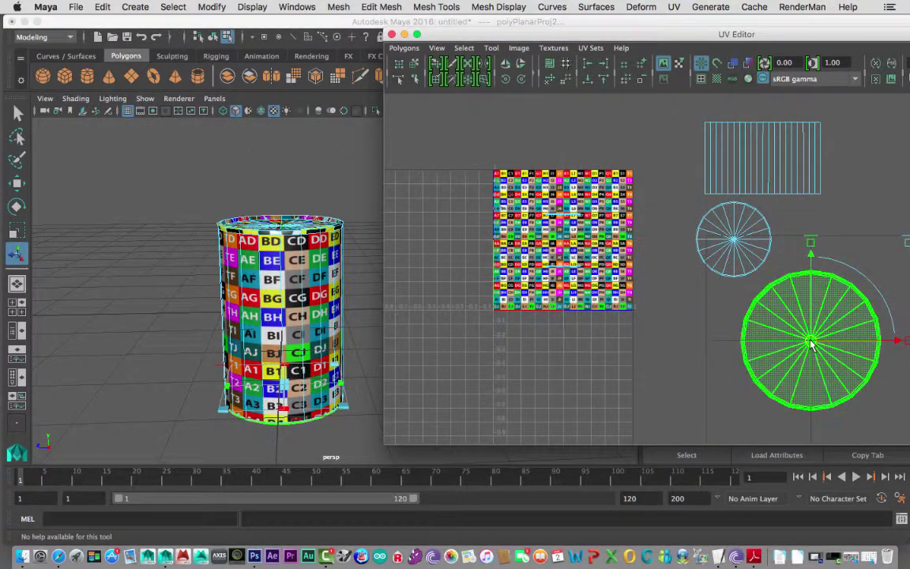
right_click_drag(812, 341, 684, 291)
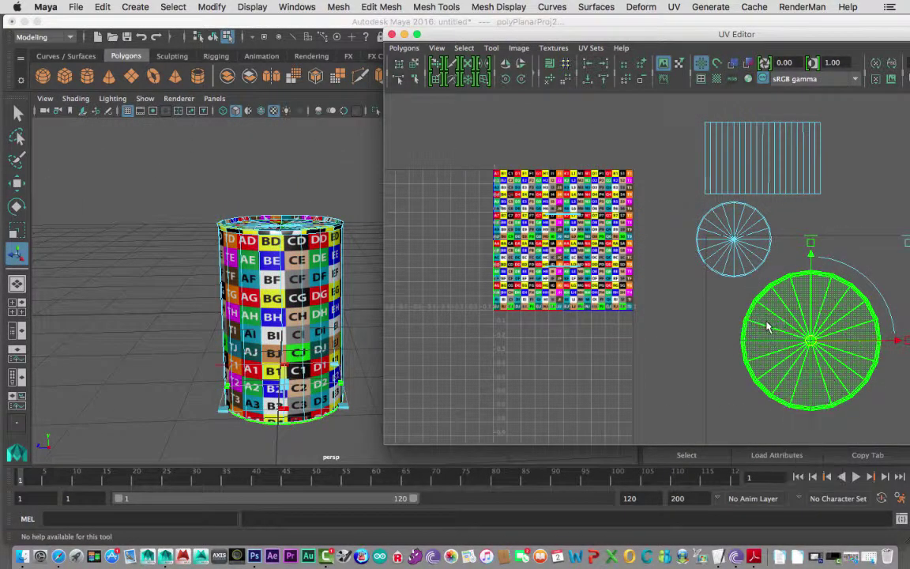
left_click(806, 340)
left_click_drag(806, 340, 827, 267)
key("w")
key("r")
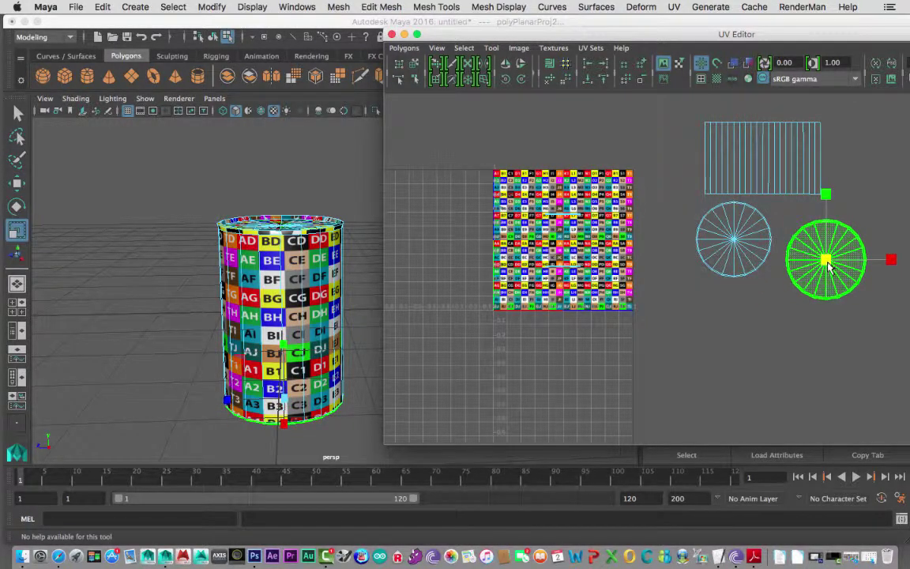
key("w")
left_click_drag(827, 267, 820, 247)
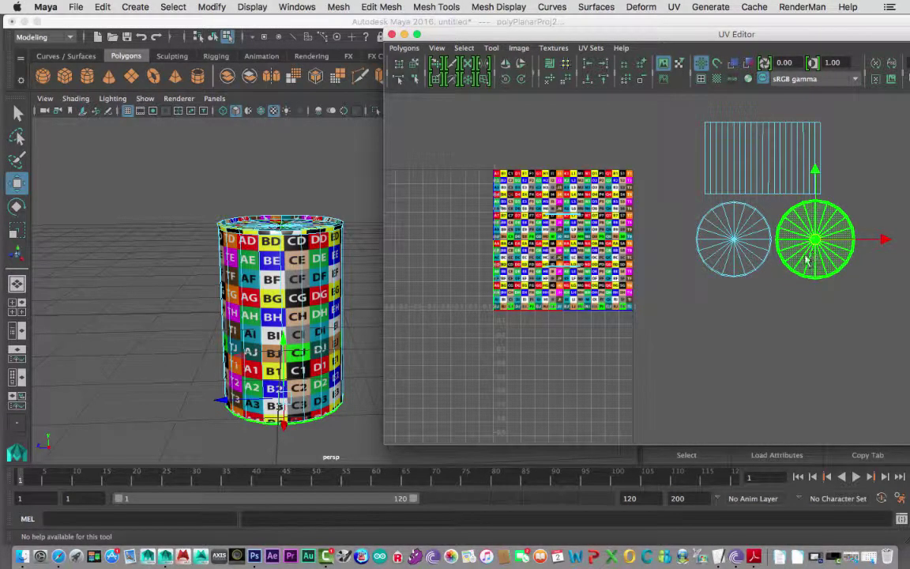
- Turn on shaded UV display and flip the bottom cap's UV shell in the U direction
left_click(790, 197)
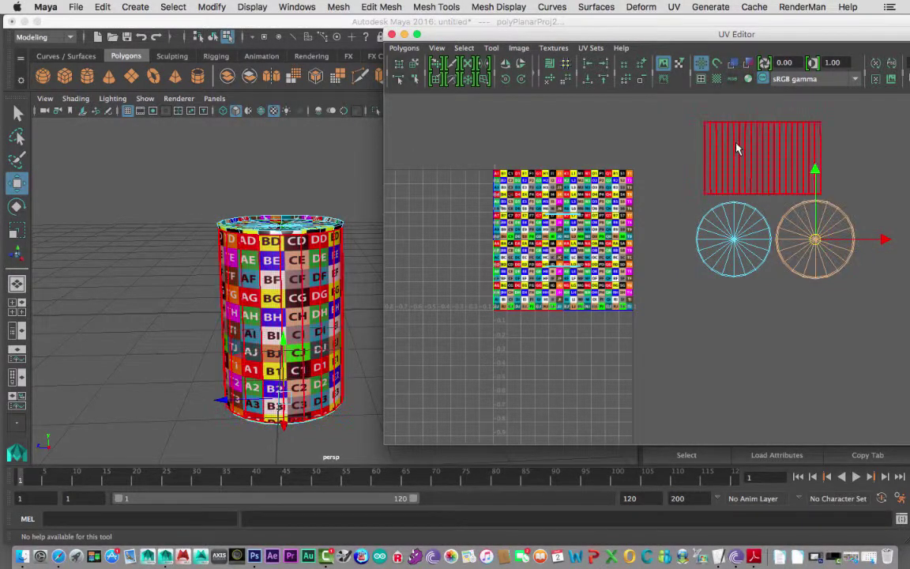
left_click(734, 64)
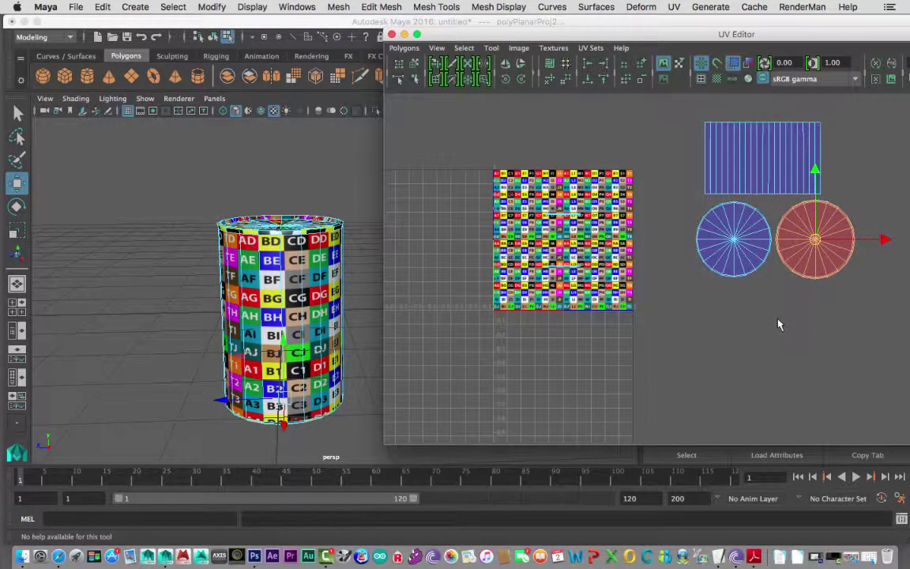
left_click_drag(269, 338, 296, 306, "alt")
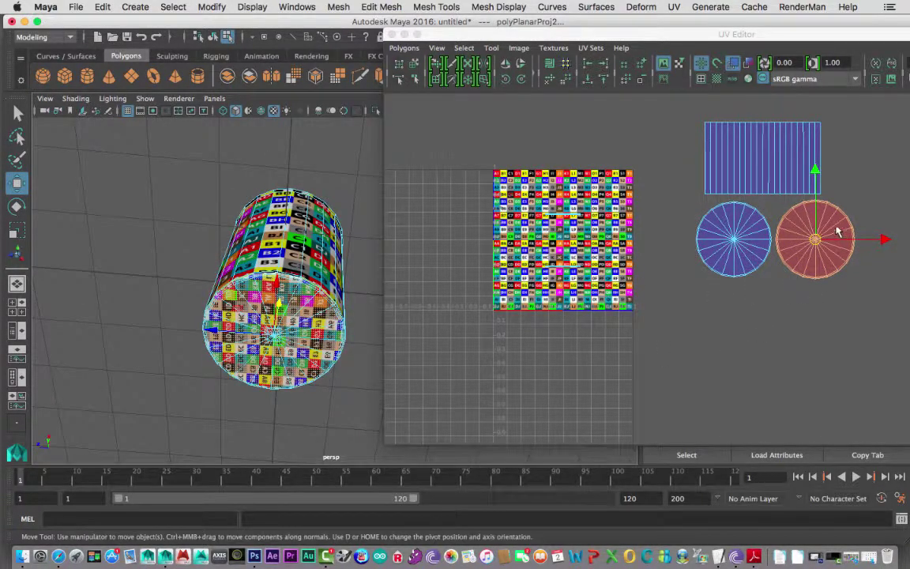
left_click(506, 66)
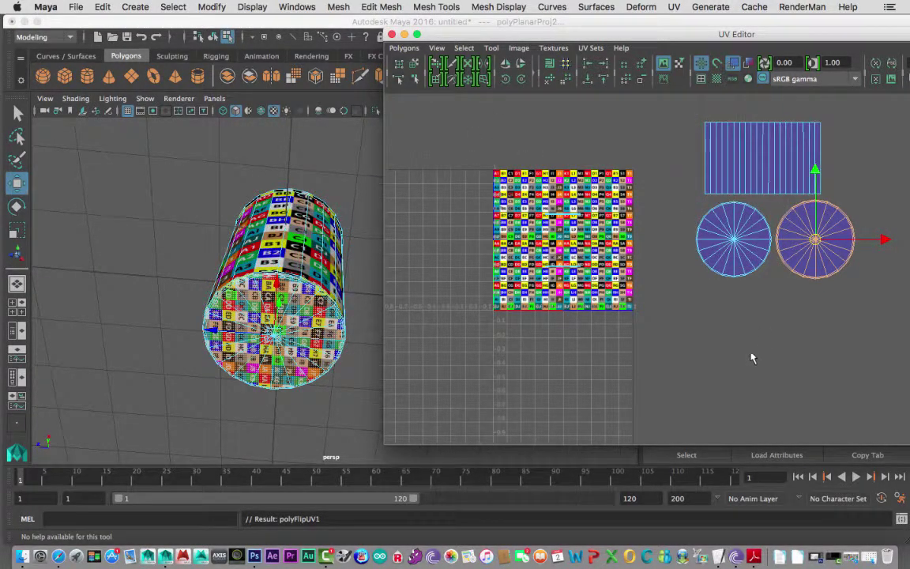
middle_click_drag(753, 358, 720, 349, "alt")
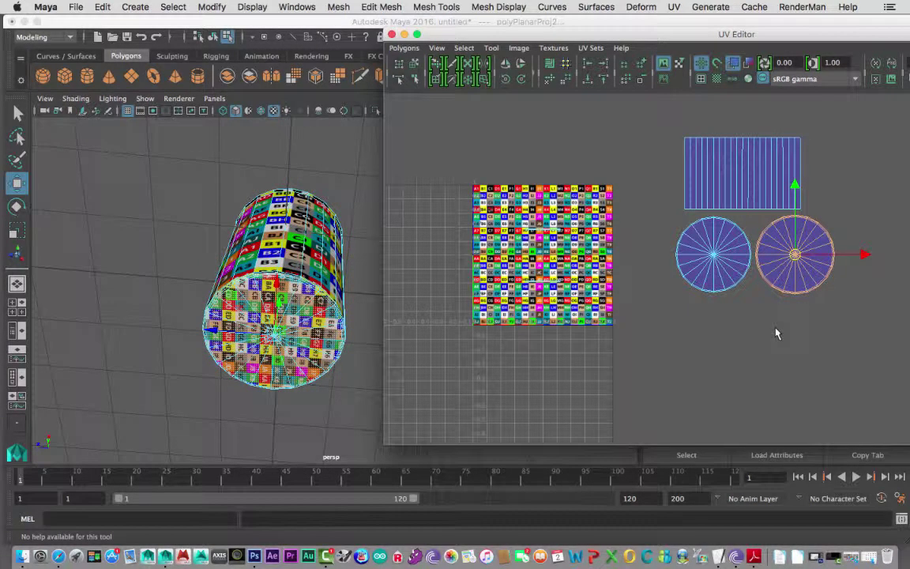
- Shift the bottom cap's UV shell horizontally so it sits close beside the top cap's shell without overlapping
left_click(806, 275)
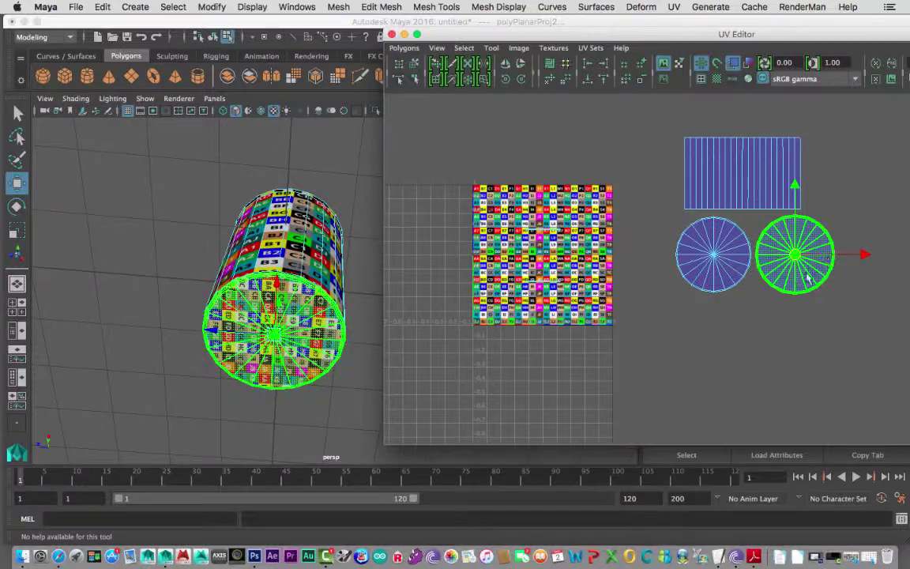
left_click_drag(828, 261, 802, 258)
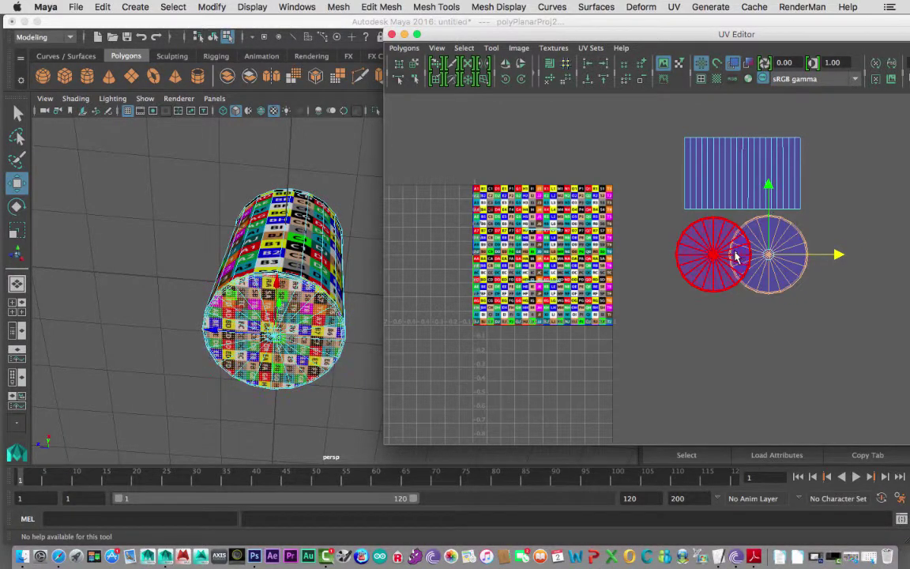
left_click(747, 329)
left_click(806, 259)
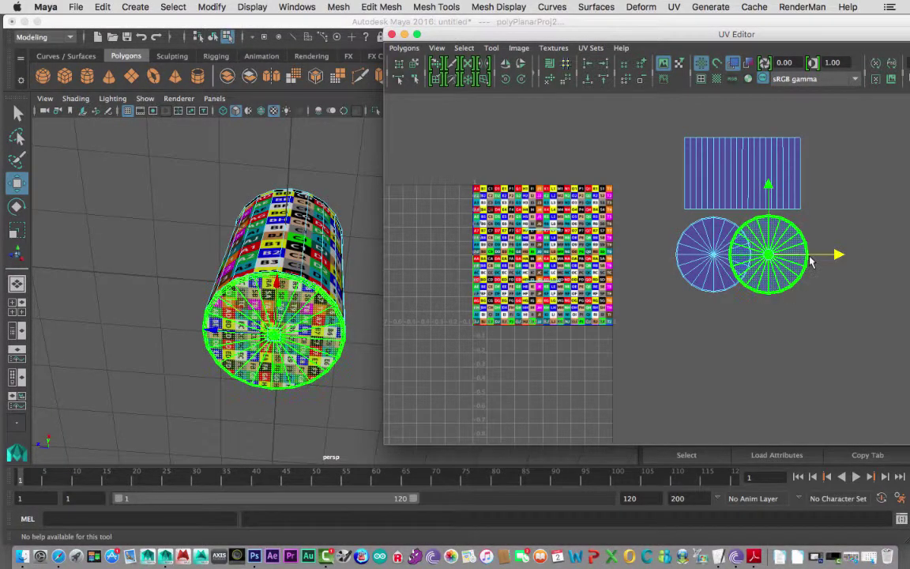
left_click_drag(808, 260, 832, 259)
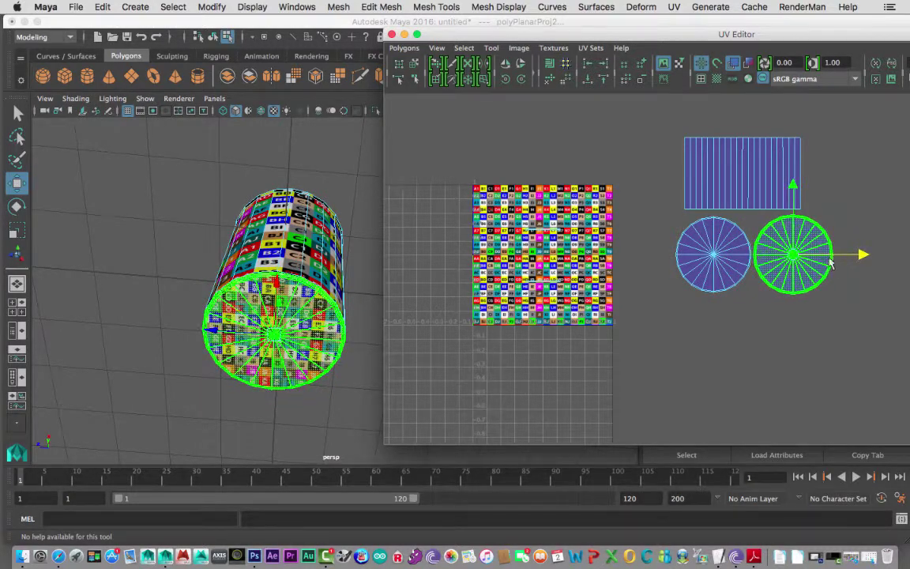
left_click(831, 263)
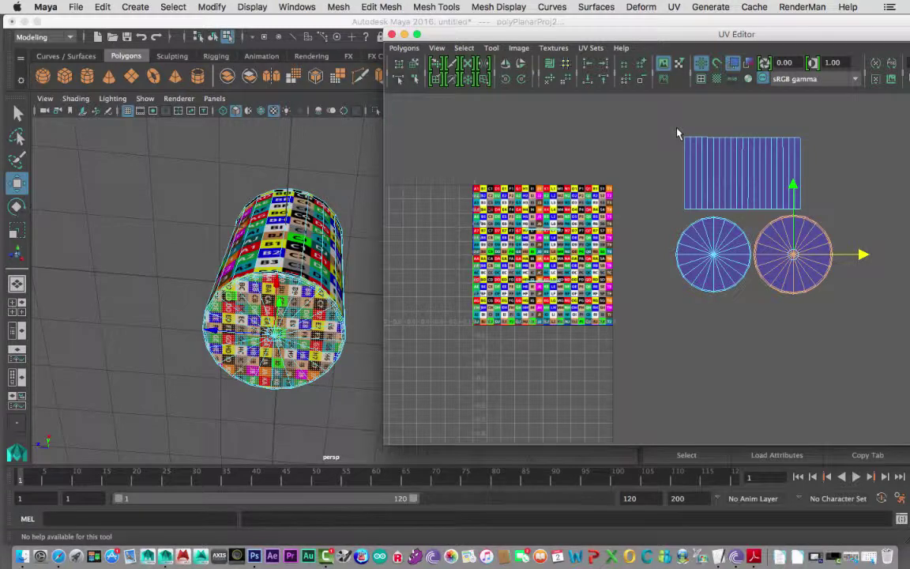
- Compare the UV layout with the checker image hidden and shown
left_click(664, 65)
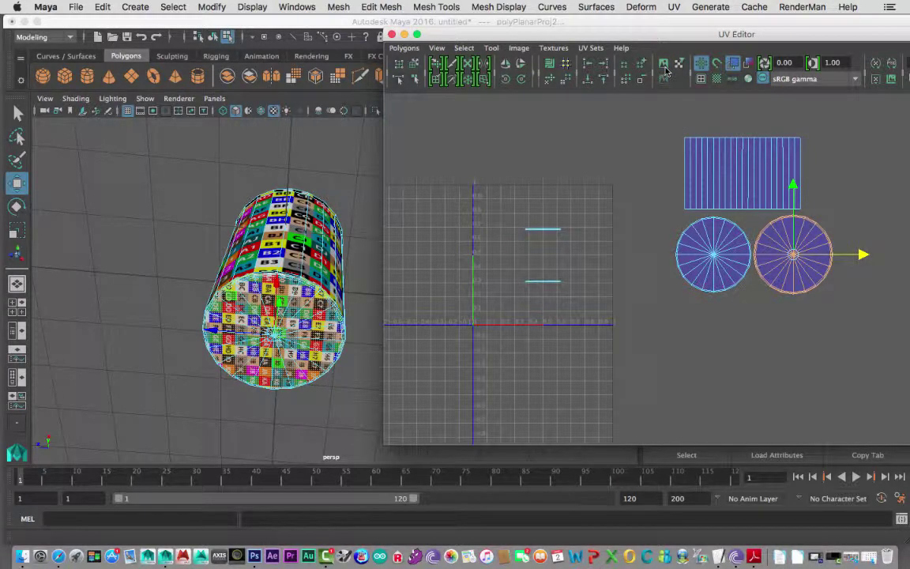
left_click(664, 65)
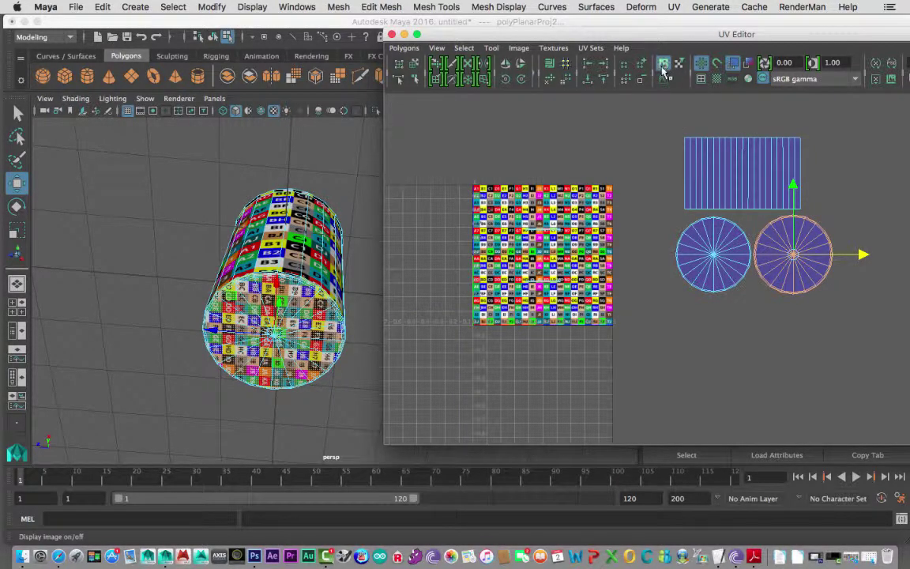
left_click(664, 66)
left_click(663, 66)
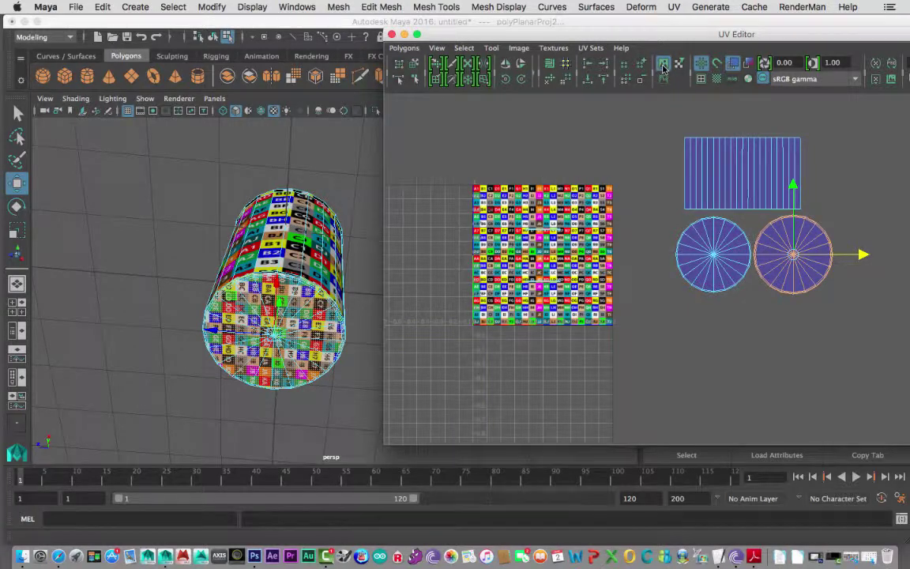
- Select the top rim bevel's UV shell and move it off the checker image to just below the top cap's shell
left_click(543, 235)
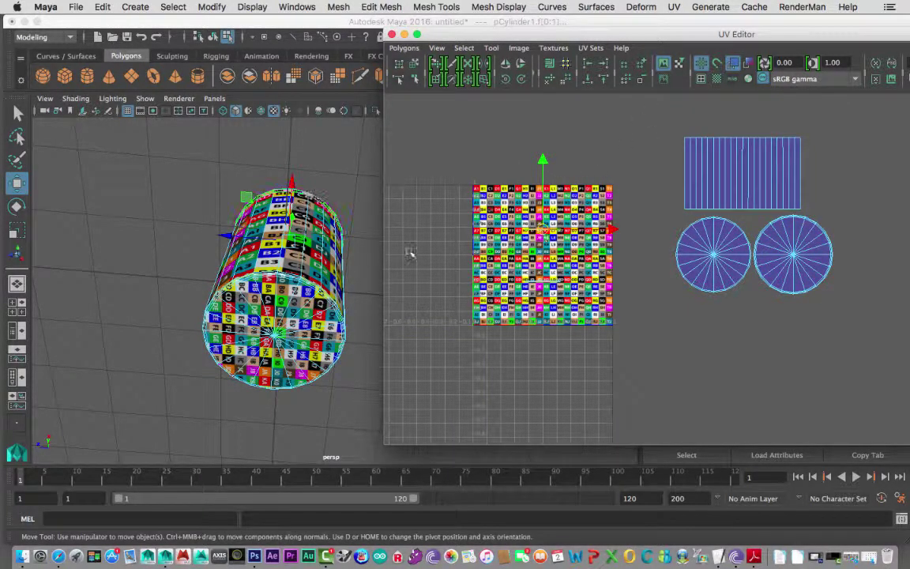
left_click_drag(277, 225, 284, 289, "alt")
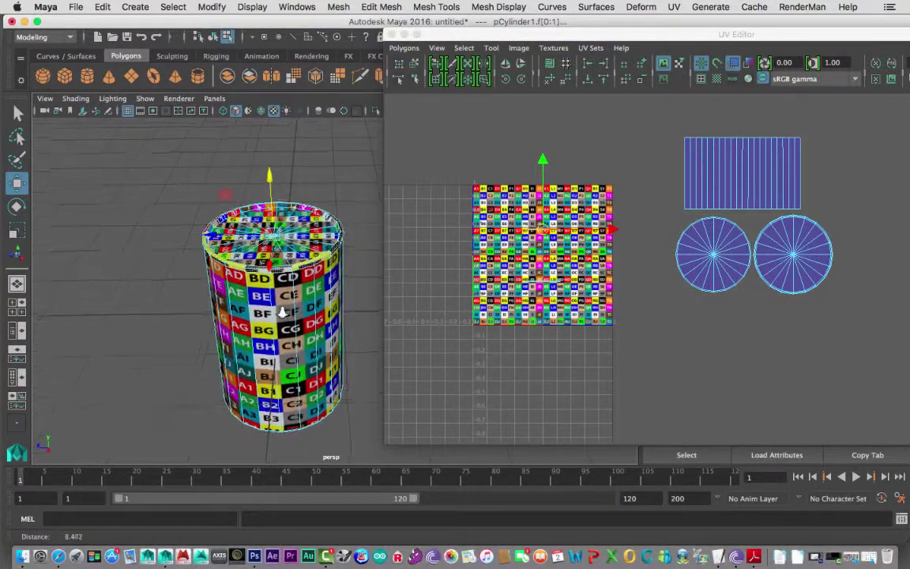
right_click_drag(285, 288, 421, 337, "alt")
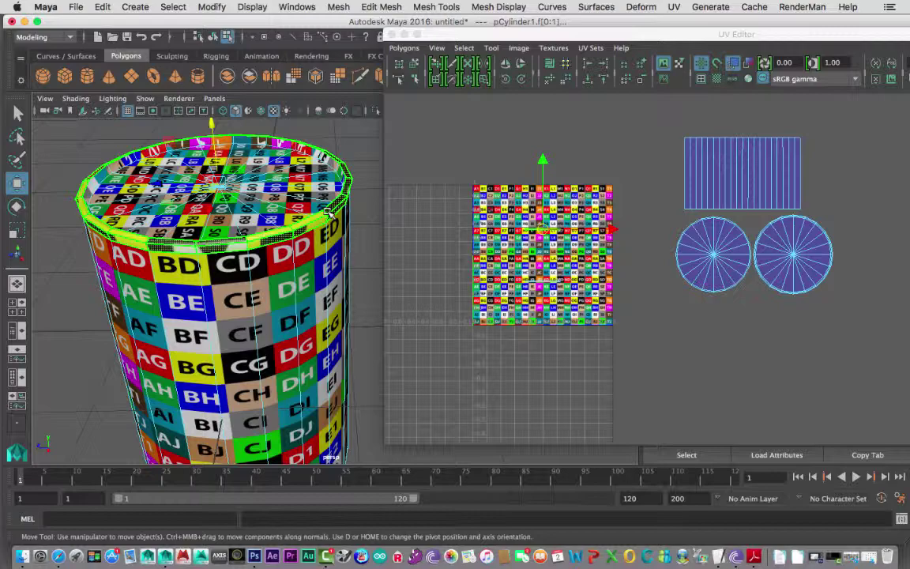
left_click_drag(331, 212, 430, 265, "alt")
left_click(537, 244)
left_click_drag(537, 245, 712, 323)
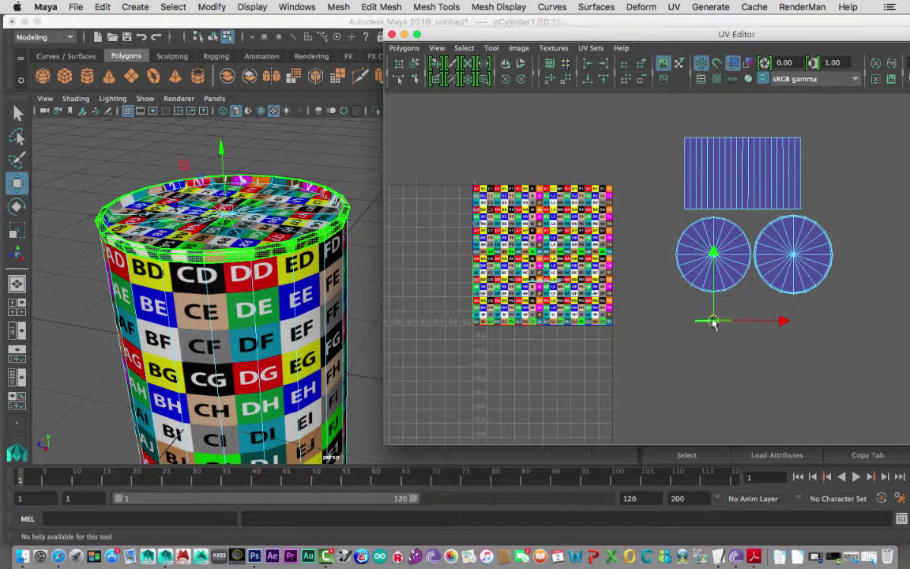
- Scale up the top rim bevel's thin UV shell and place it directly beneath the bottom cap's shell
mouse_move(713, 324)
right_mouse_down()
mouse_move(712, 314)
mouse_move(699, 319)
right_mouse_up()
key("r")
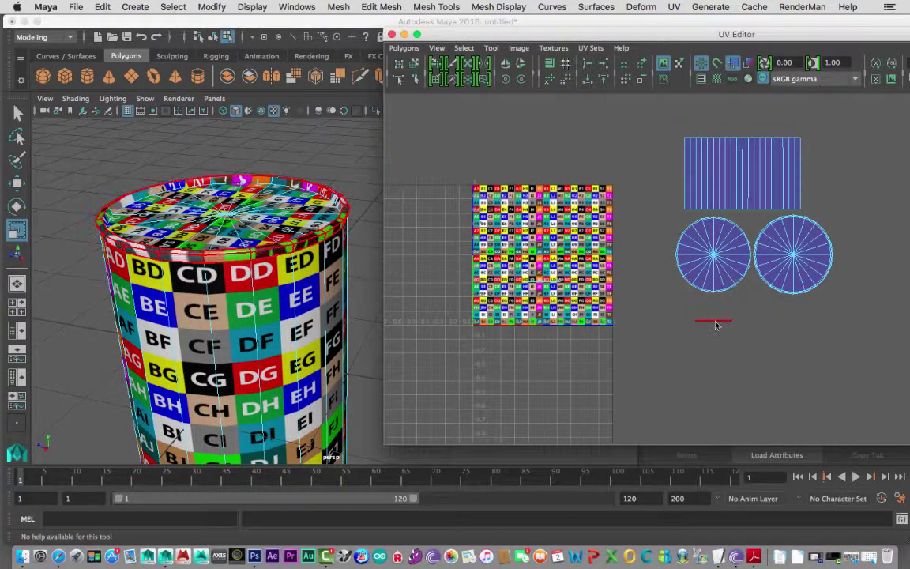
left_click(716, 324)
left_click_drag(714, 321, 749, 353)
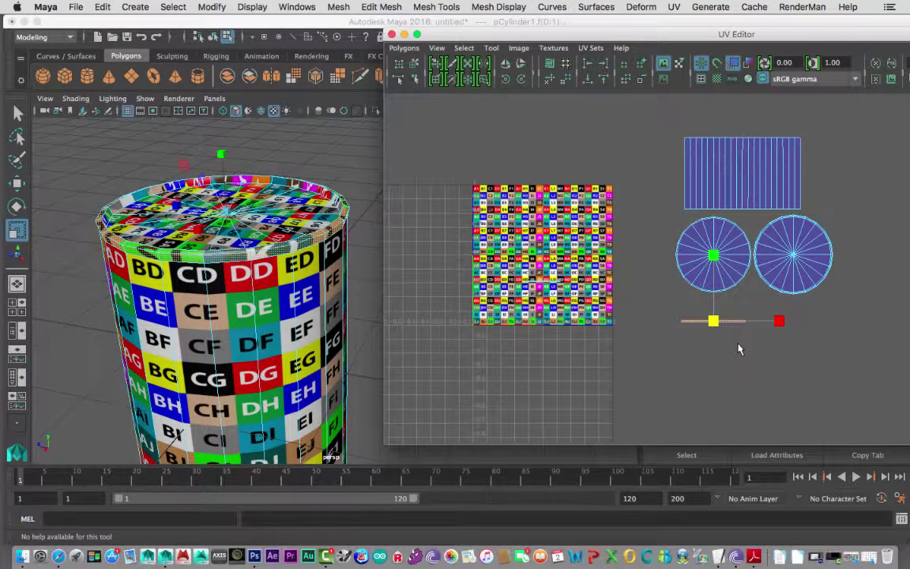
key("w")
left_click_drag(713, 327, 795, 306)
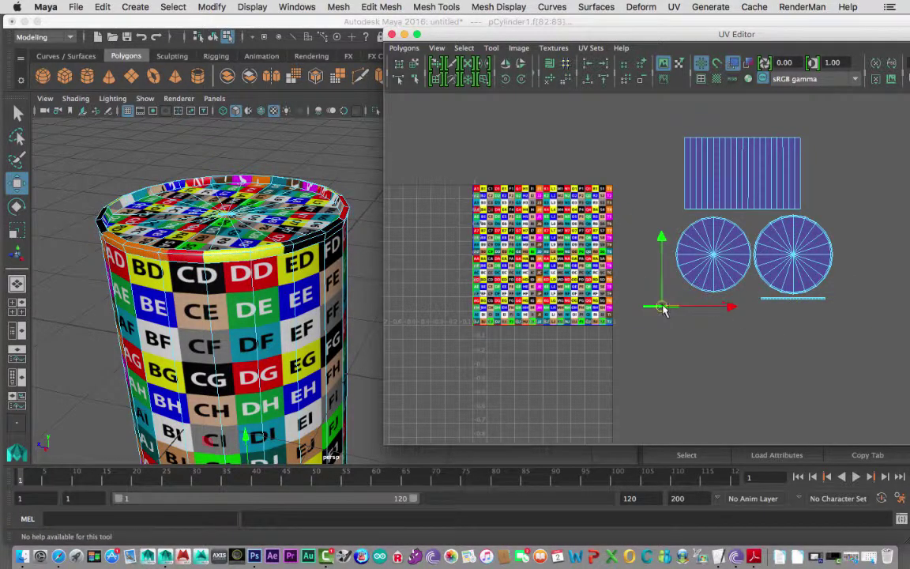
- Place the bottom rim bevel's UV shell beneath the top cap's shell and scale it to about the cap's width
left_click_drag(664, 308, 773, 324)
key("r")
left_click(747, 270)
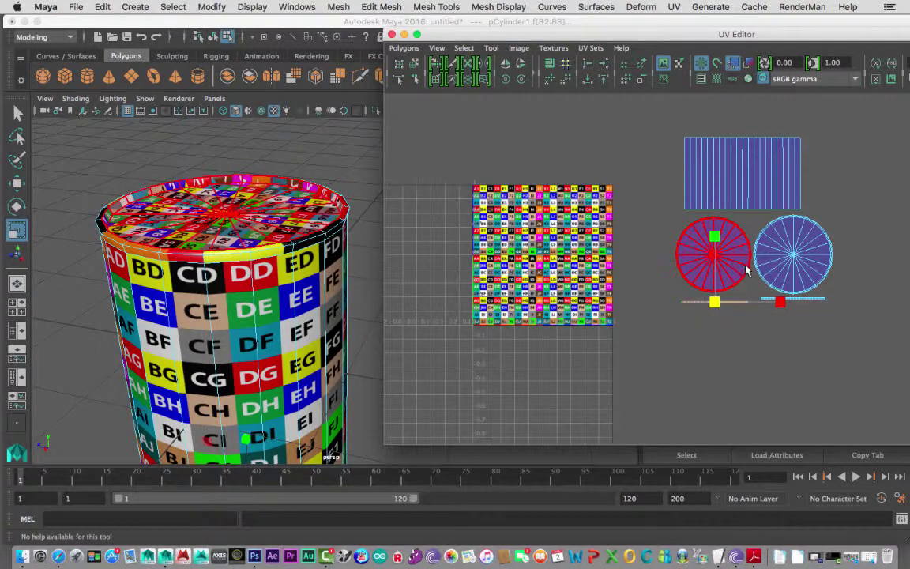
left_click(716, 304)
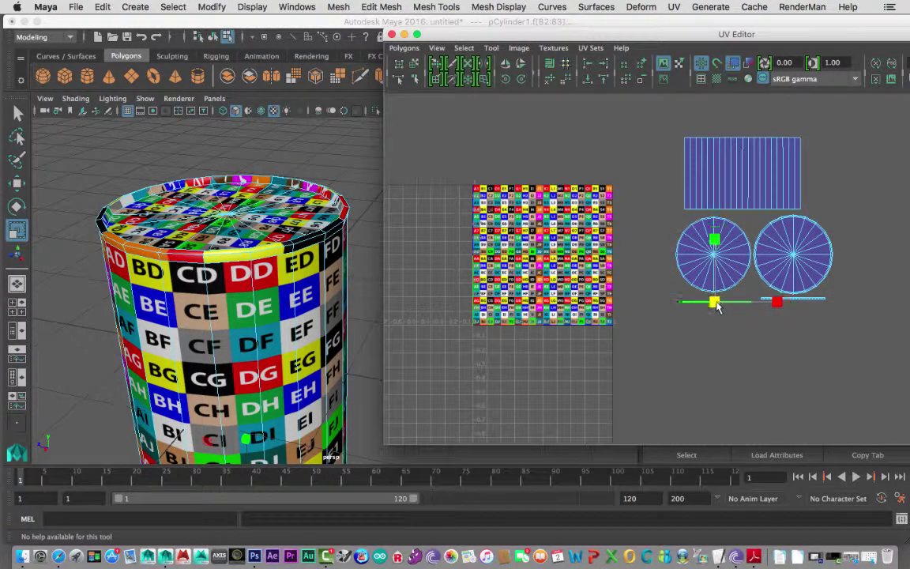
key("w")
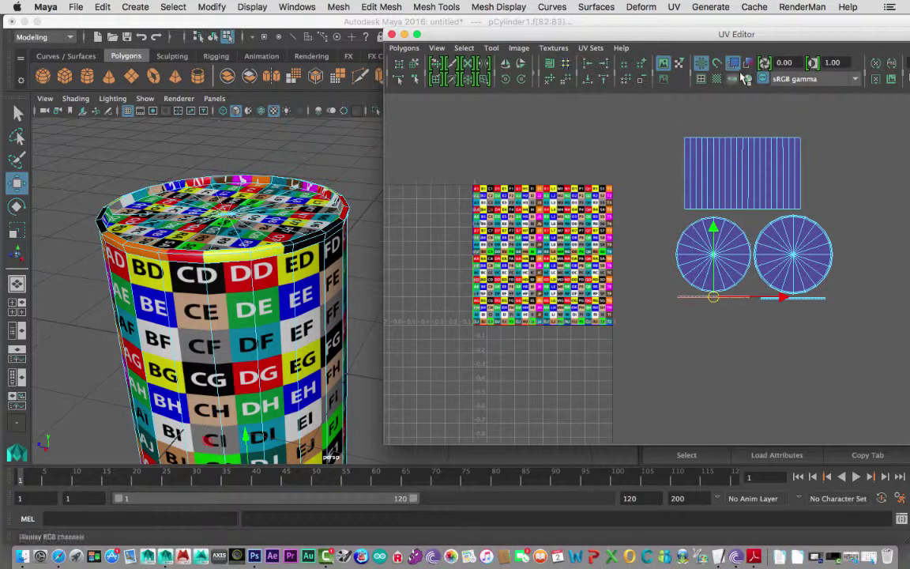
- Hide the checker image, move the side UV shell into the upper half of the 0–1 space, and stretch it horizontally to nearly full width
left_click(664, 63)
left_click(686, 161)
left_click(703, 245)
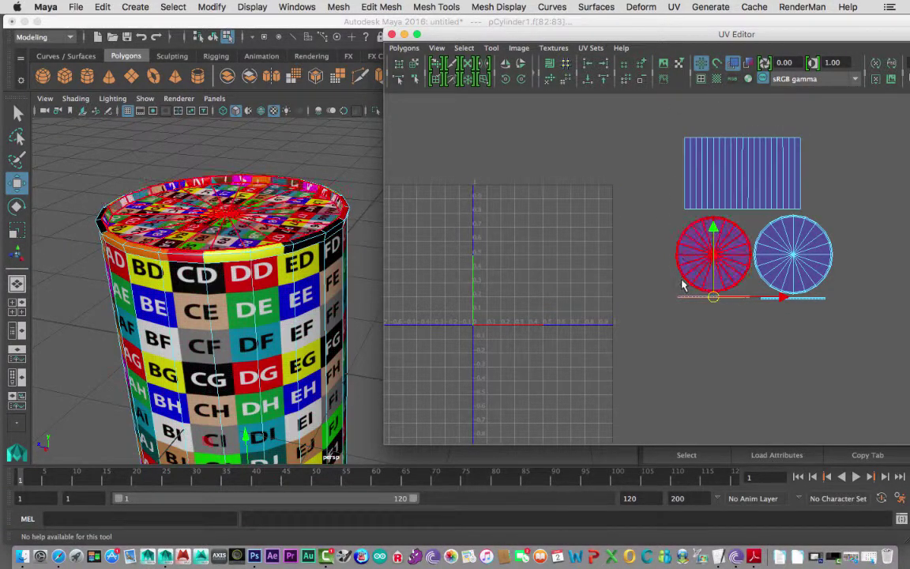
left_click(664, 237)
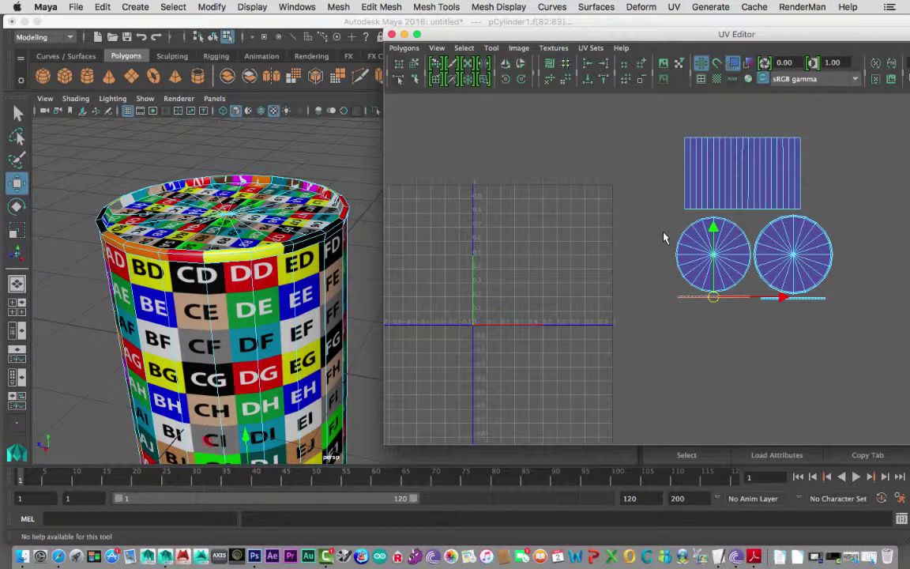
left_click(727, 174)
left_click_drag(741, 180, 541, 230)
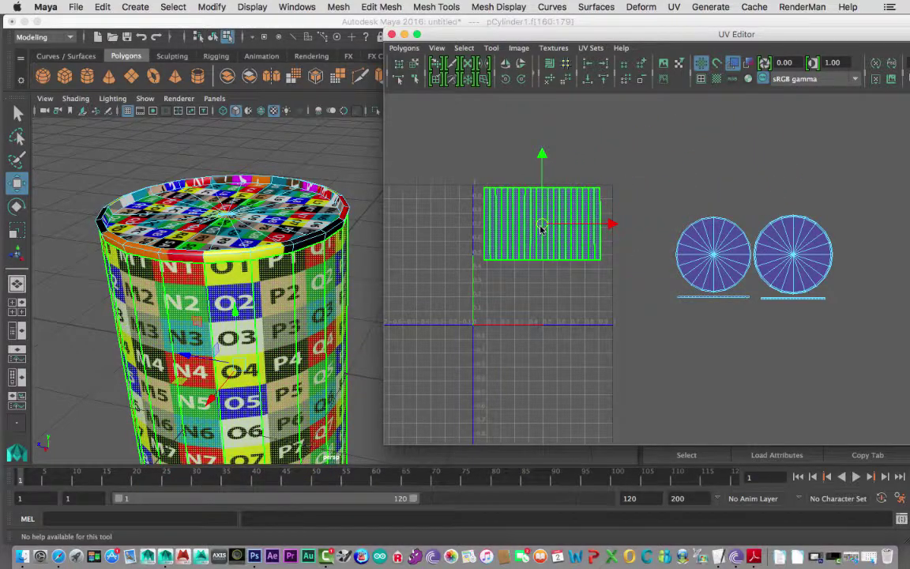
key("r")
left_click_drag(606, 225, 617, 227)
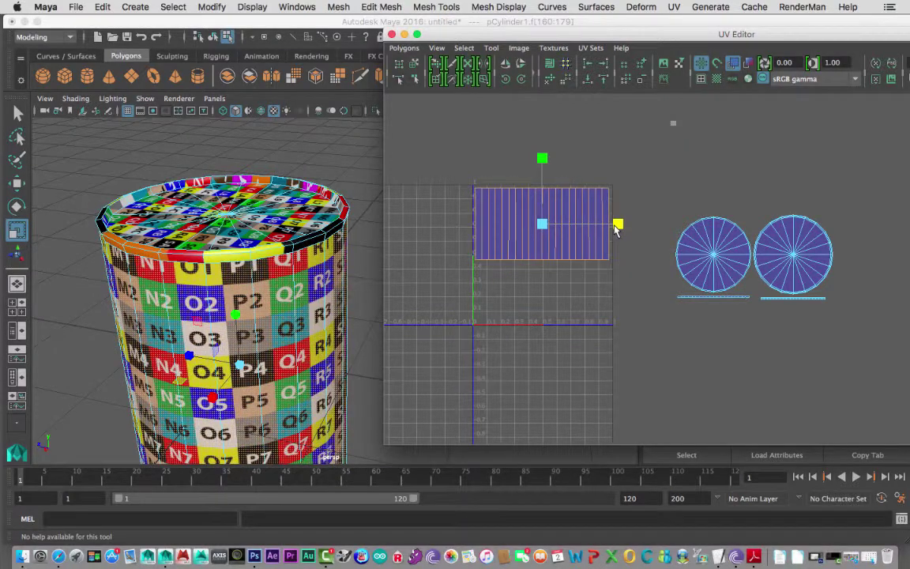
- Widen the visible area of the UV Editor and nudge the side shell to fit inside the upper border of the 0–1 space
left_click_drag(545, 36, 415, 39)
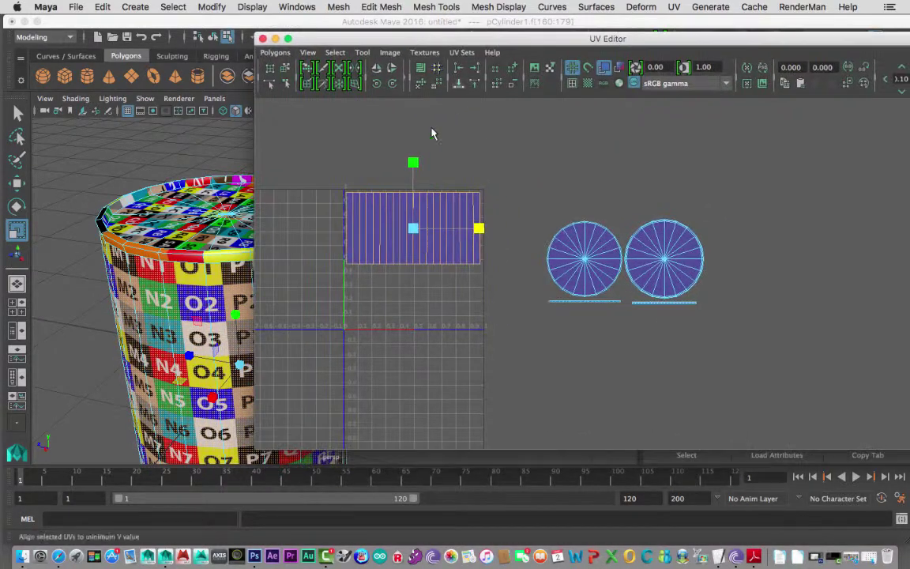
left_click(359, 203)
middle_click_drag(358, 203, 452, 174, "alt")
scroll(595, 282, "up", 2)
scroll(601, 288, "up", 1)
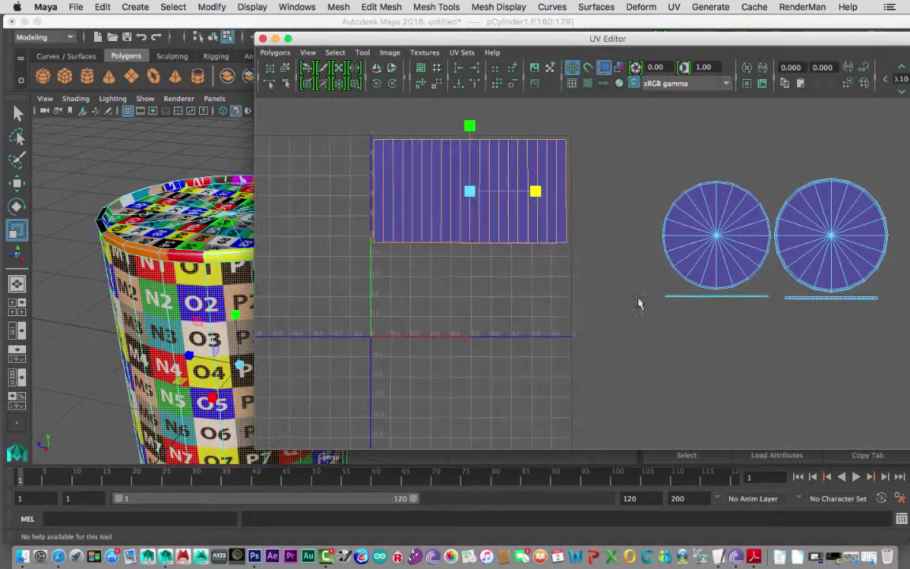
middle_click_drag(530, 284, 494, 295, "alt")
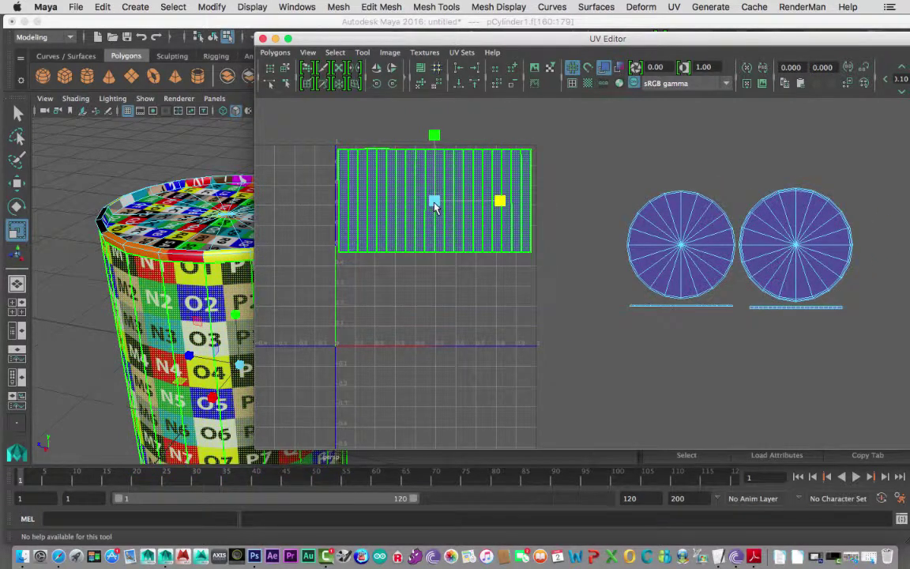
key("w")
left_click_drag(435, 203, 437, 204)
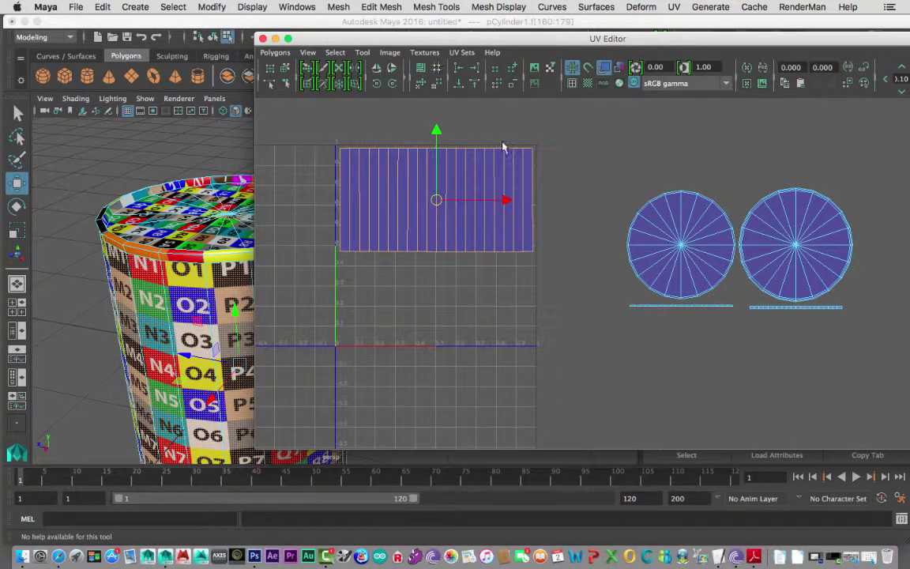
- Move the top cap's UV shell under the side shell, scale it down, and align it with the side shell's left end
left_click(681, 245)
left_click_drag(682, 245, 380, 301)
key("r")
key("w")
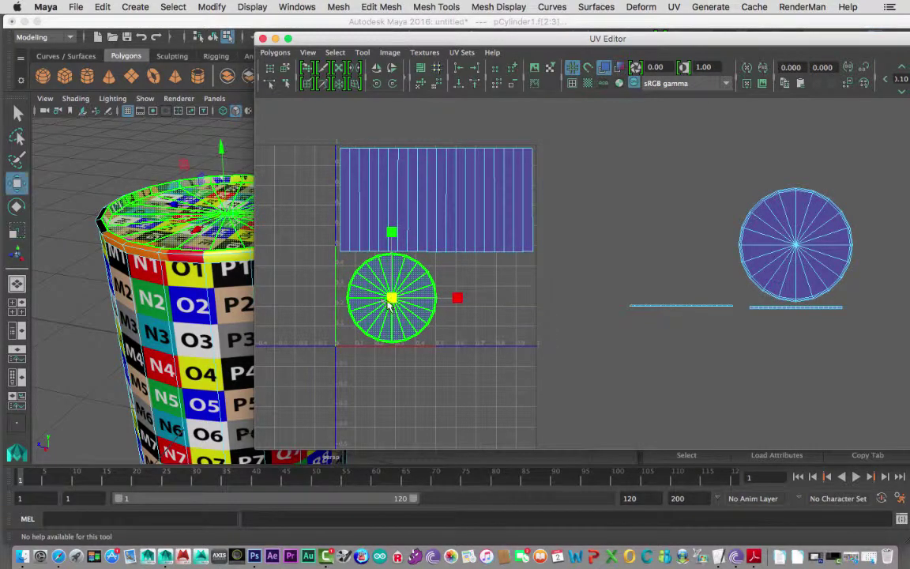
left_click_drag(461, 299, 454, 299)
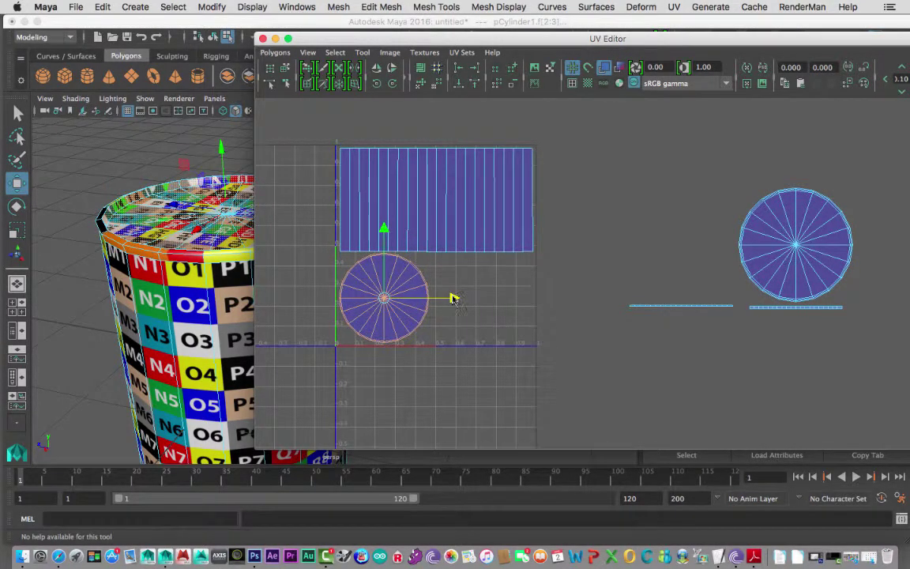
- Move the bottom cap's UV shell into the 0–1 space, scale it to match the top cap's shell, and place it alongside
left_click(796, 252)
left_click_drag(795, 252, 464, 307)
key("r")
key("w")
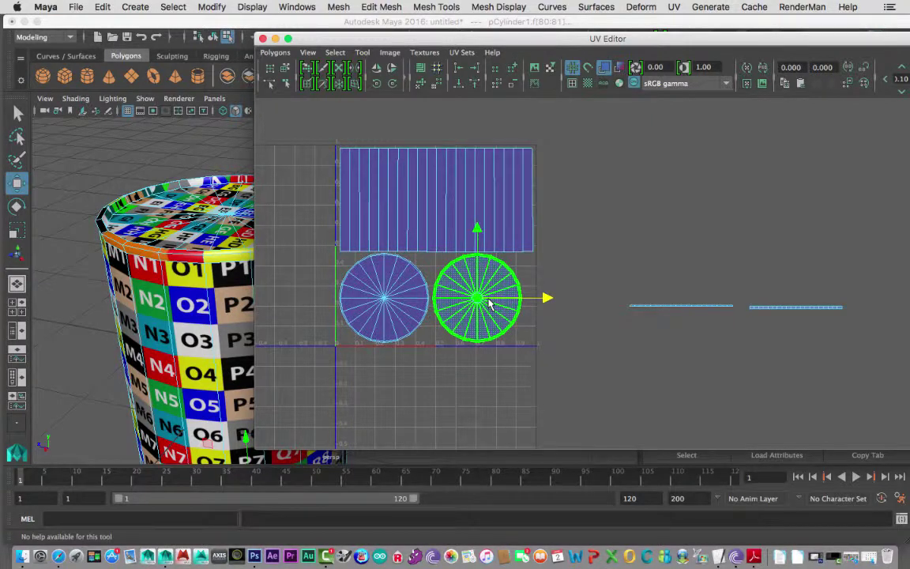
- Rotate the bottom rim bevel's UV shell upright, scale it to fit, and place it beside the bottom cap's shell
left_click(683, 308)
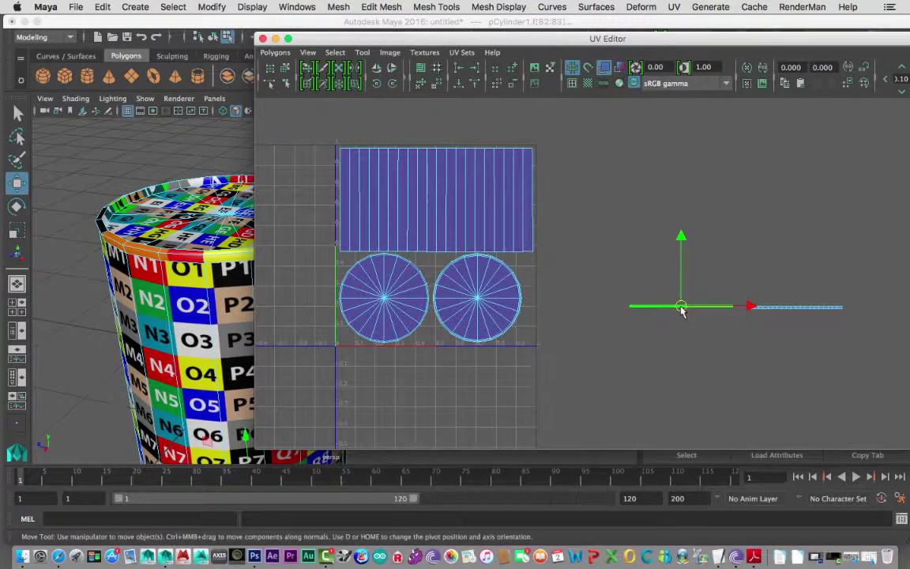
key("e")
left_click_drag(715, 254, 527, 305)
key("w")
key("r")
key("w")
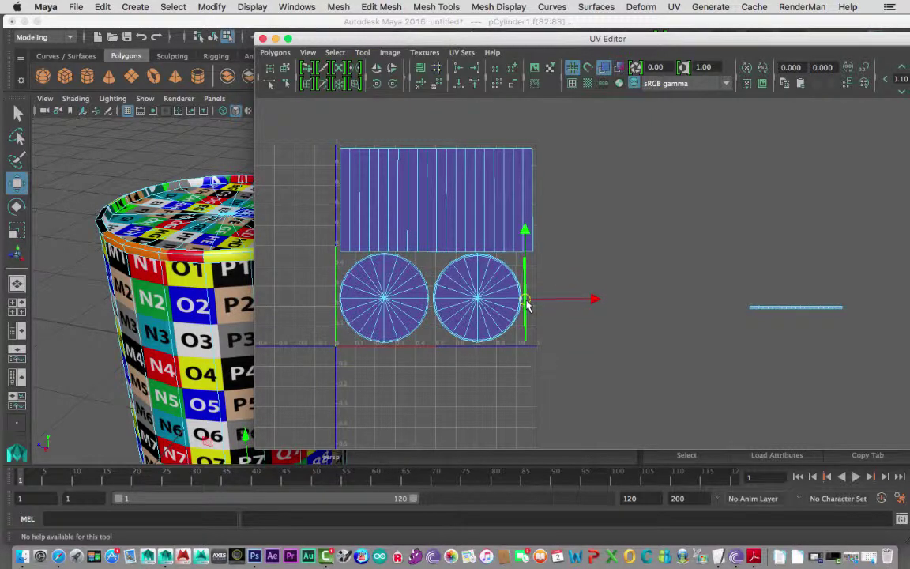
- Move the top rim bevel's UV shell just outside the 0–1 space and uncover more of the model view
left_click(782, 310)
left_click_drag(789, 310, 590, 298)
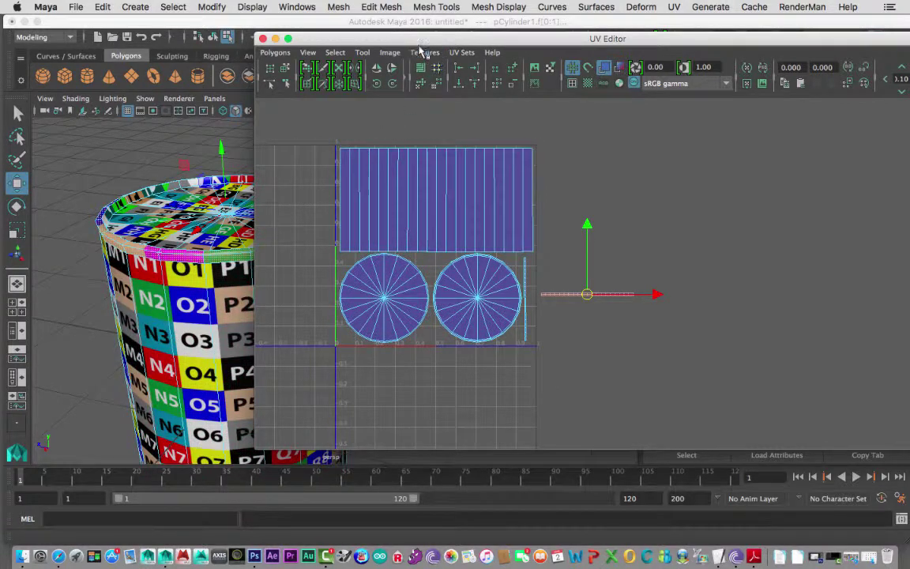
left_click_drag(419, 40, 481, 38)
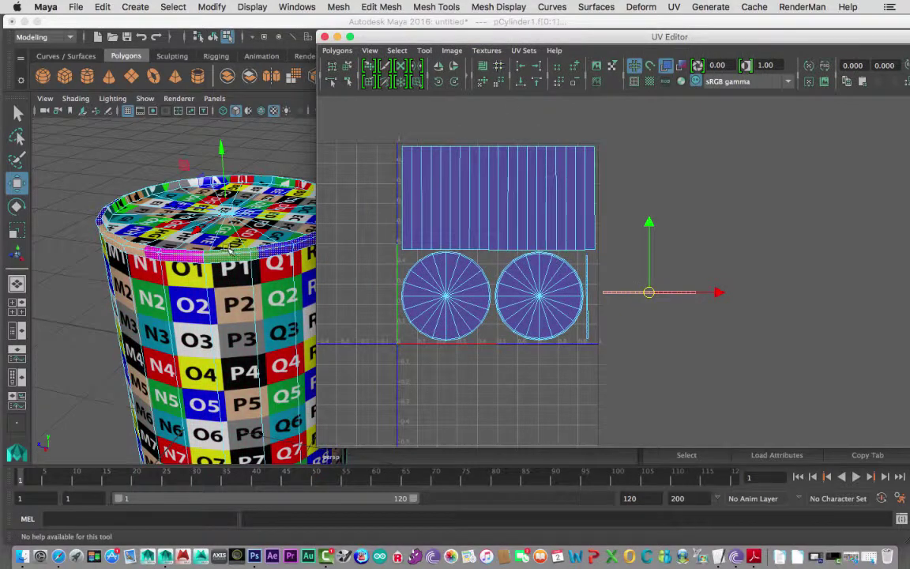
- Select the short edges crossing the top rim bevel at one spot and cut the UVs along them
left_click_drag(214, 255, 175, 259, "alt")
scroll(224, 284, "up", 3)
left_click(223, 284)
right_click_drag(174, 260, 245, 257, "alt")
left_click_drag(244, 257, 125, 212, "alt")
right_click_drag(126, 212, 162, 175)
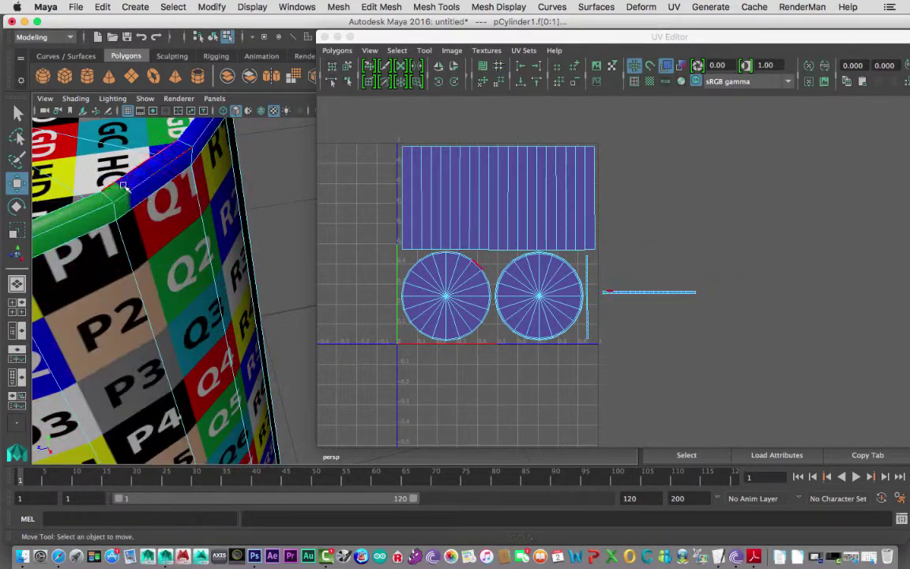
left_click(108, 198)
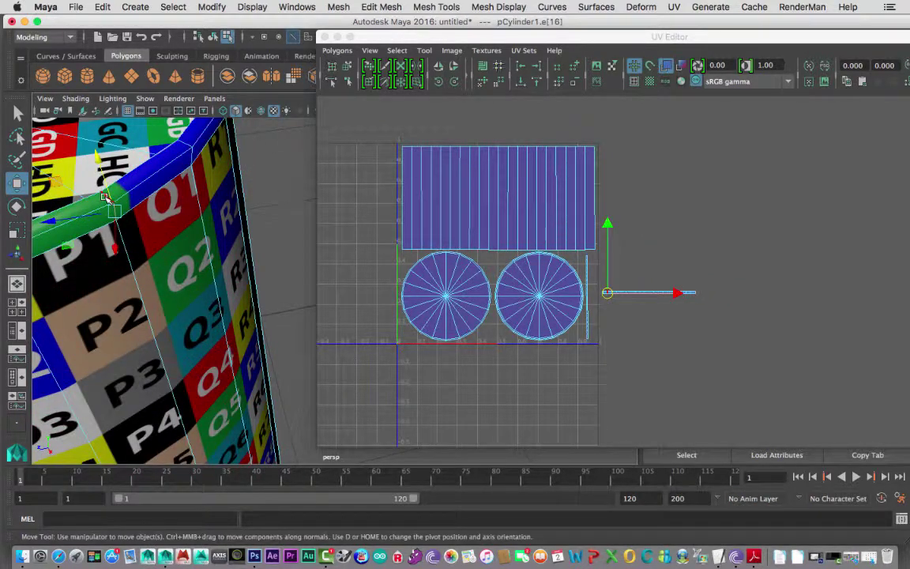
key("q")
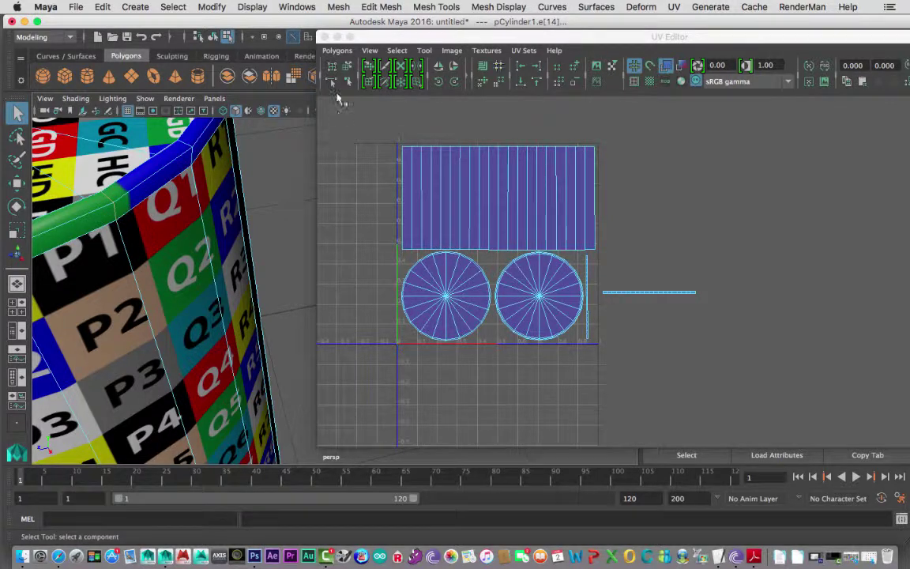
left_click(337, 51)
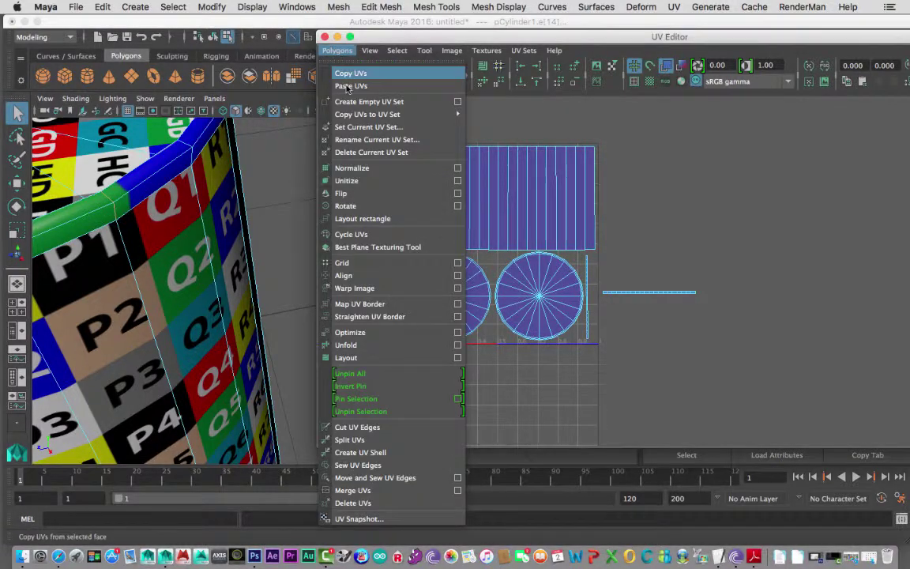
left_click(370, 429)
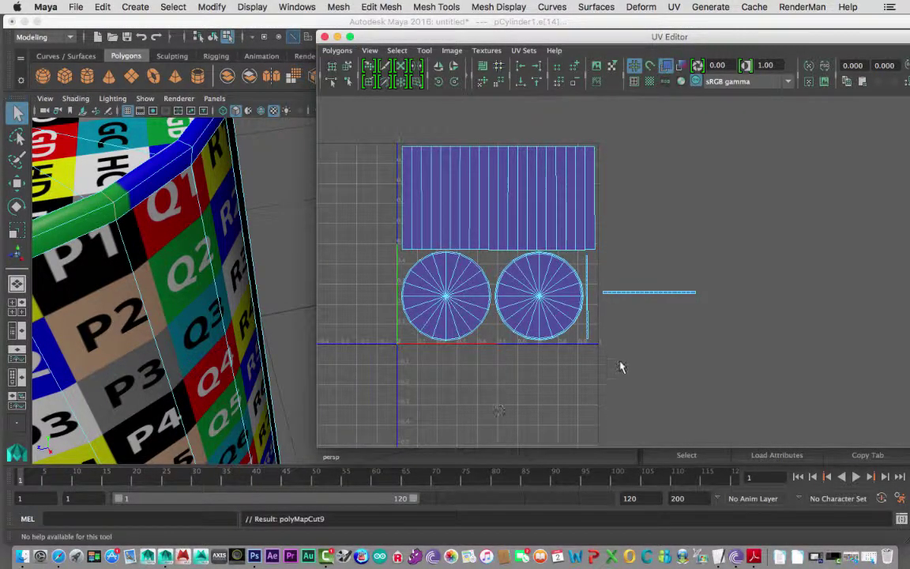
- Select the top rim bevel's entire UV shell and apply a cylindrical projection to its faces
right_click_drag(630, 296, 573, 261)
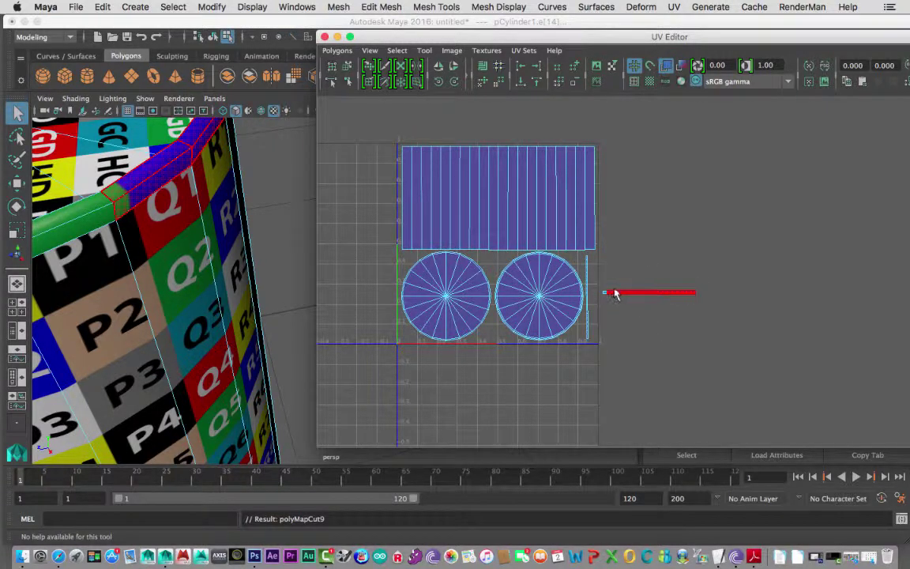
left_click(609, 292)
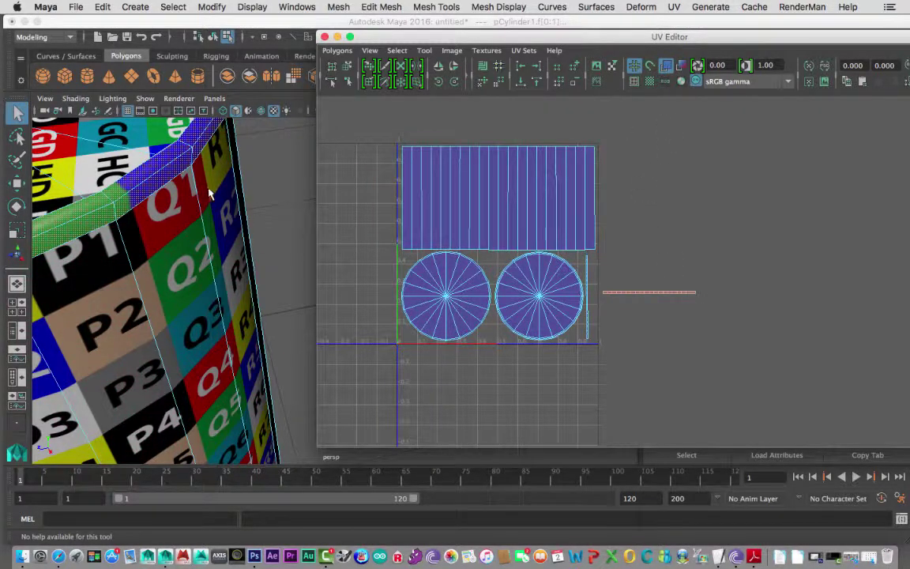
key("f")
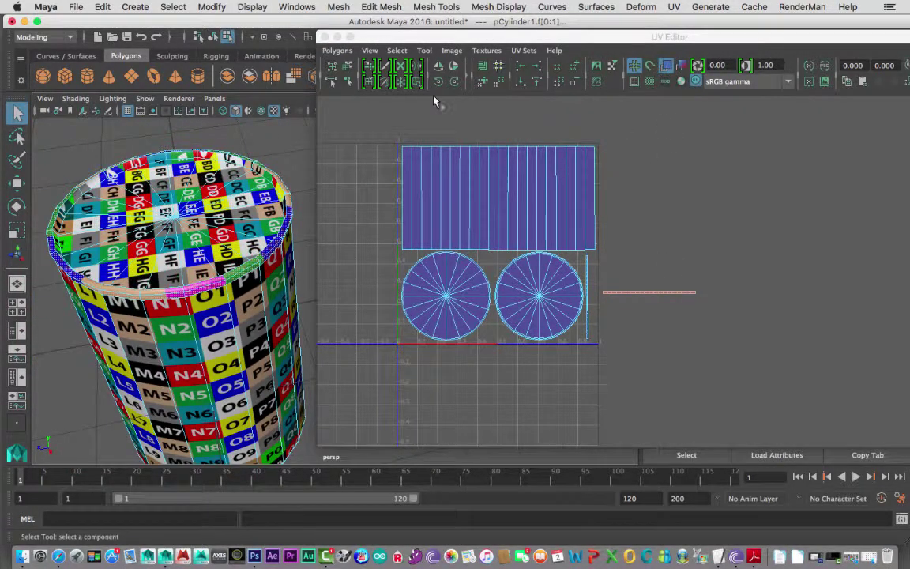
left_click(674, 8)
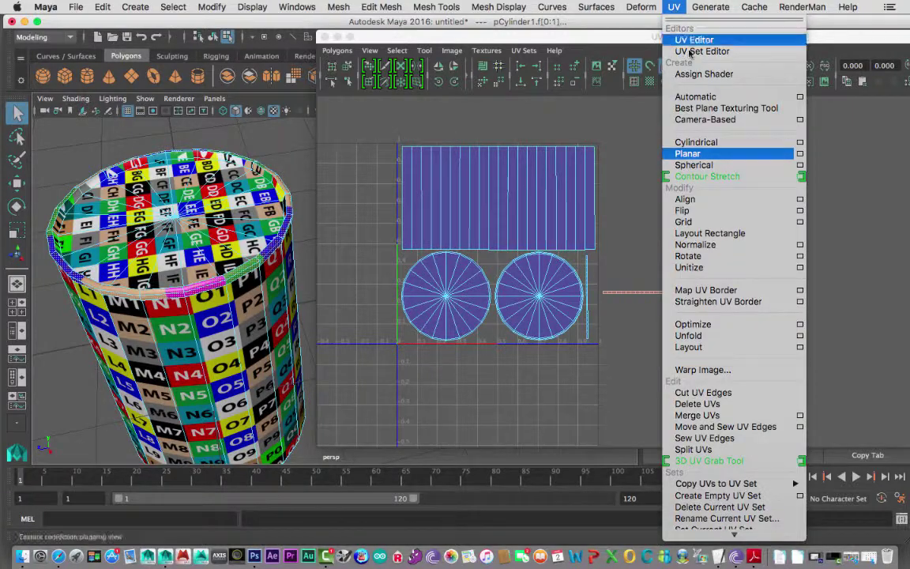
left_click(695, 142)
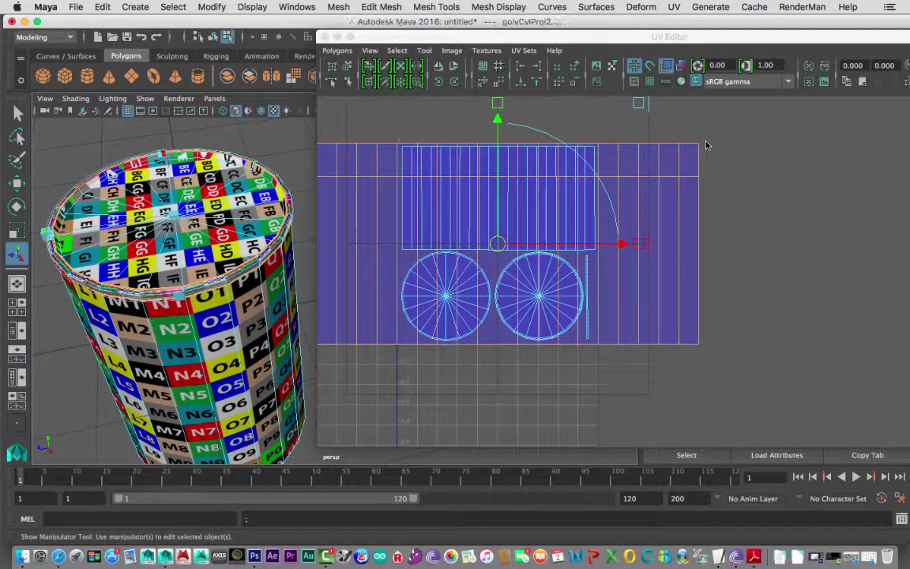
- Move the projected top rim bevel's UV shell out of the 0–1 space, clear of the other shells
left_click_drag(495, 235, 750, 237)
scroll(725, 230, "down", 3)
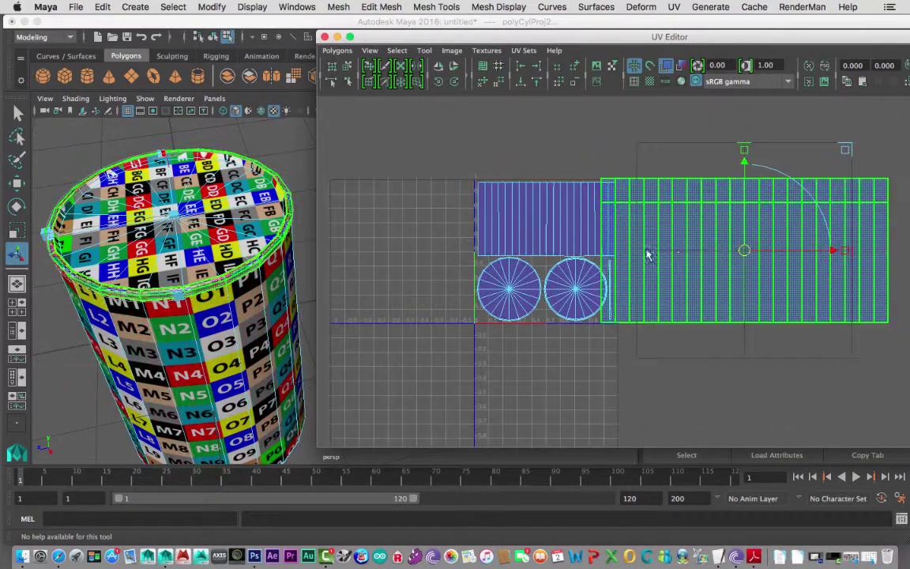
middle_click_drag(646, 252, 606, 243, "alt")
left_click_drag(648, 241, 675, 242)
left_click(529, 192)
left_click(419, 286)
left_click(645, 299)
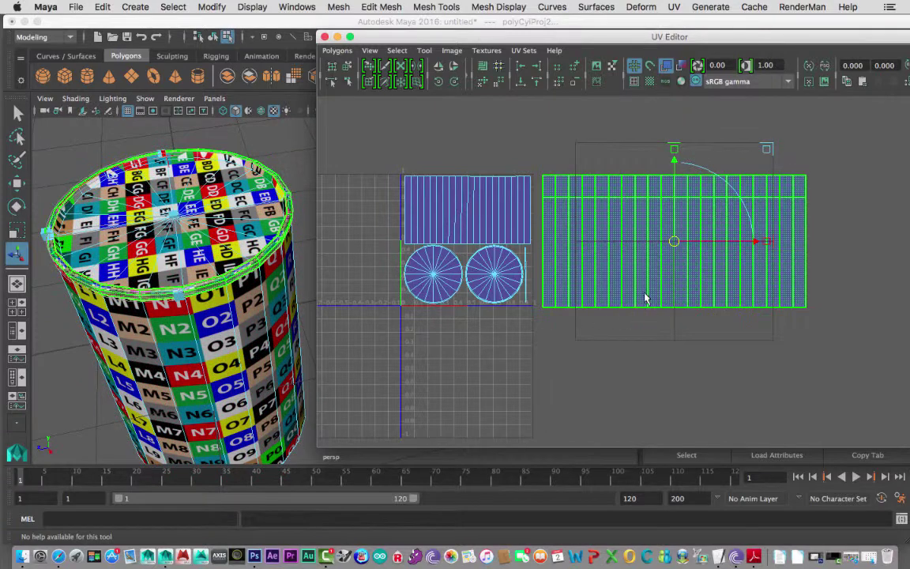
left_click(519, 275)
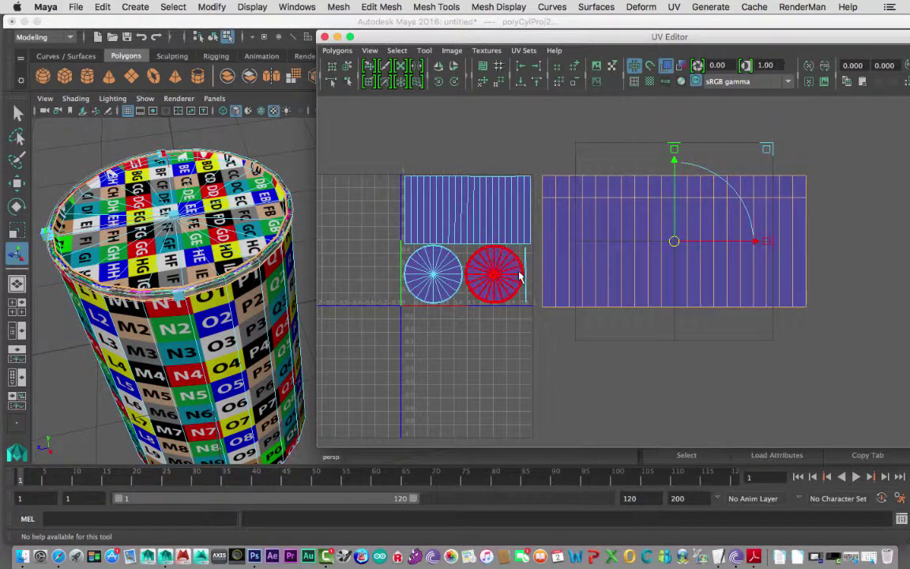
left_click(304, 237)
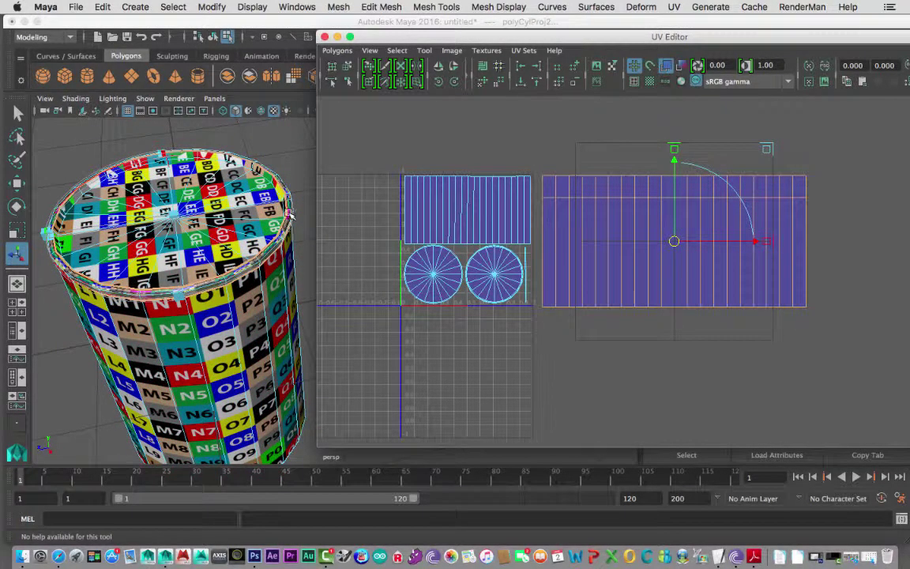
- Scale the top rim bevel's UV shell down into a thin horizontal strip about as long as a cap's diameter
left_click(673, 240)
key("r")
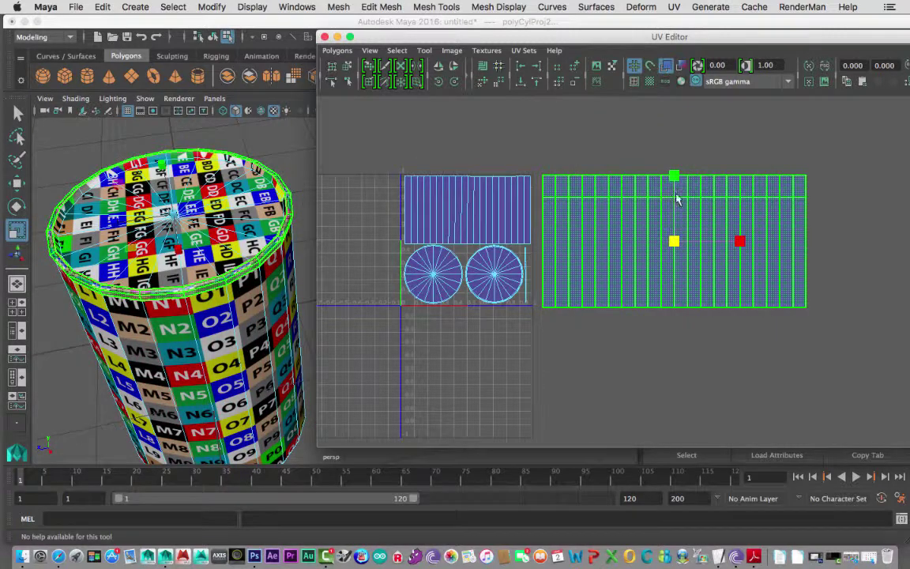
left_click_drag(676, 183, 628, 255)
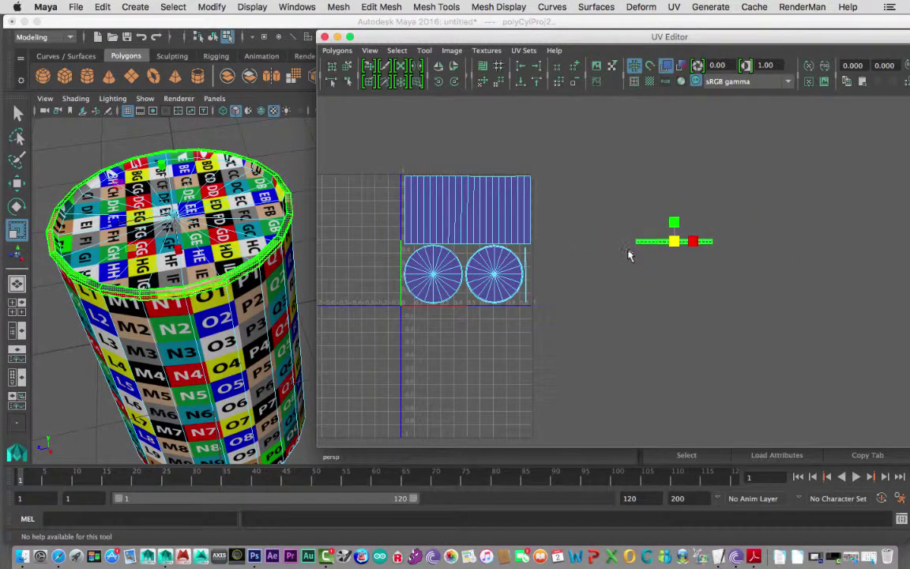
- Move the top rim bevel's UV strip next to the 0–1 space at cap height and rotate it upright
key("w")
left_click_drag(660, 240, 568, 274)
key("e")
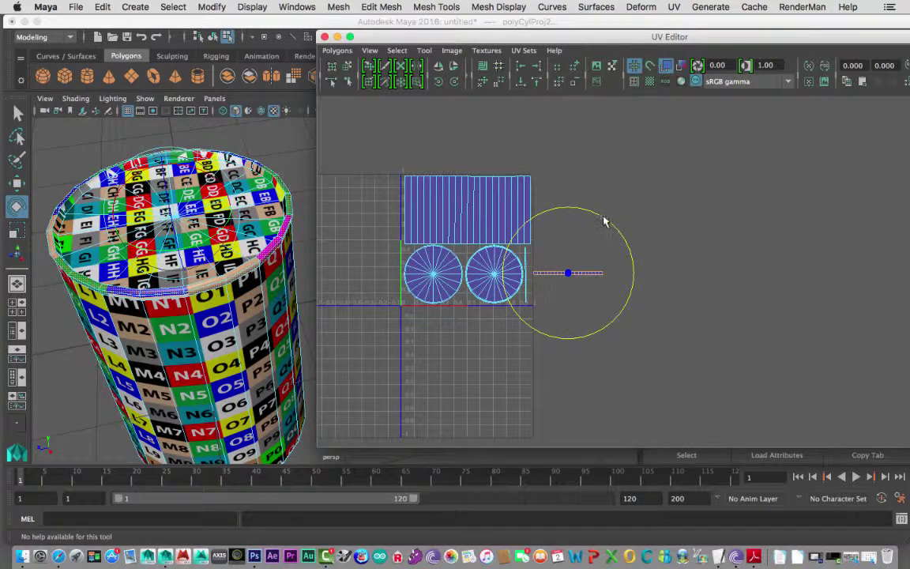
left_click_drag(604, 221, 601, 296)
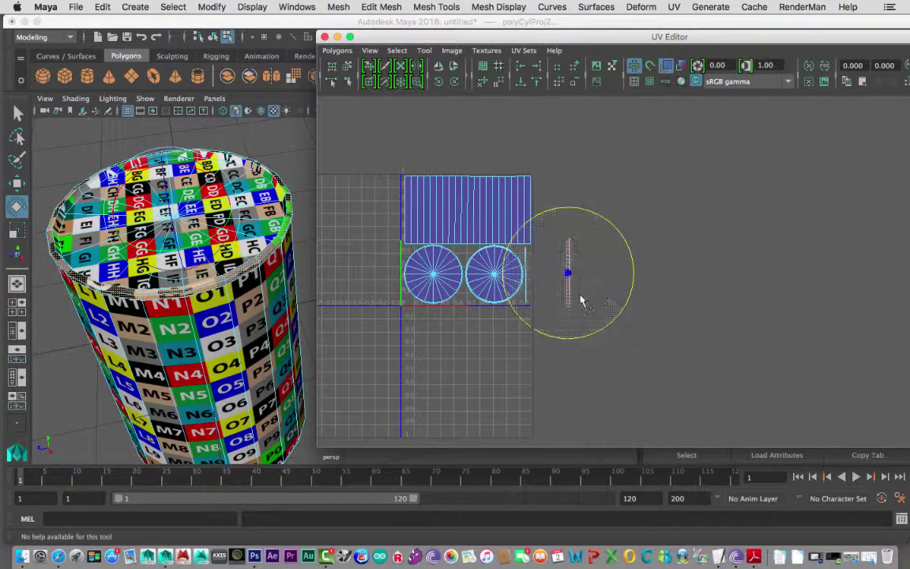
- Fit the upright top rim bevel strip inside the 0–1 space's edge, beside the bottom rim bevel's shell
scroll(742, 308, "up", 2)
scroll(654, 270, "up", 2)
middle_click_drag(654, 270, 680, 311, "alt")
key("r")
mouse_move(705, 306)
left_mouse_down()
mouse_move(699, 308)
mouse_move(705, 307)
left_mouse_up()
left_click_drag(707, 306, 649, 308)
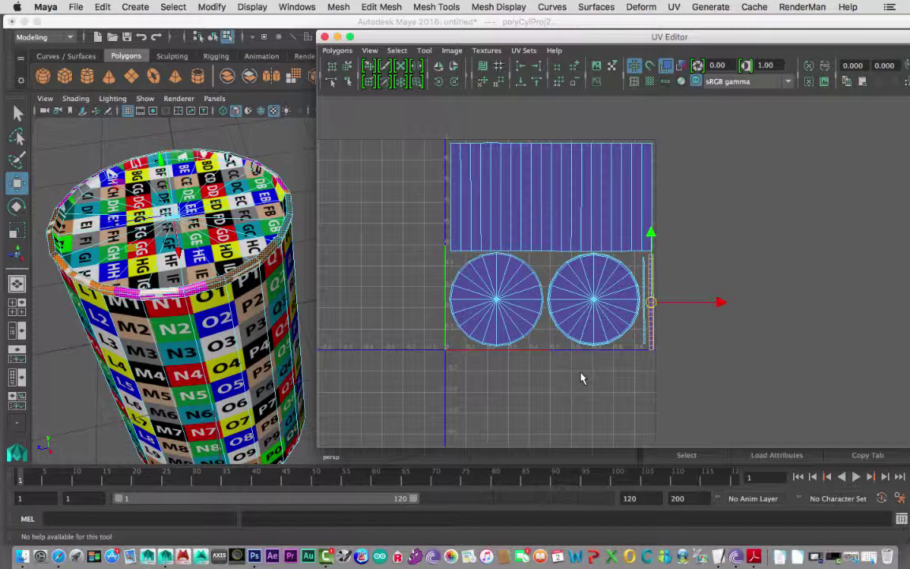
left_click(505, 205)
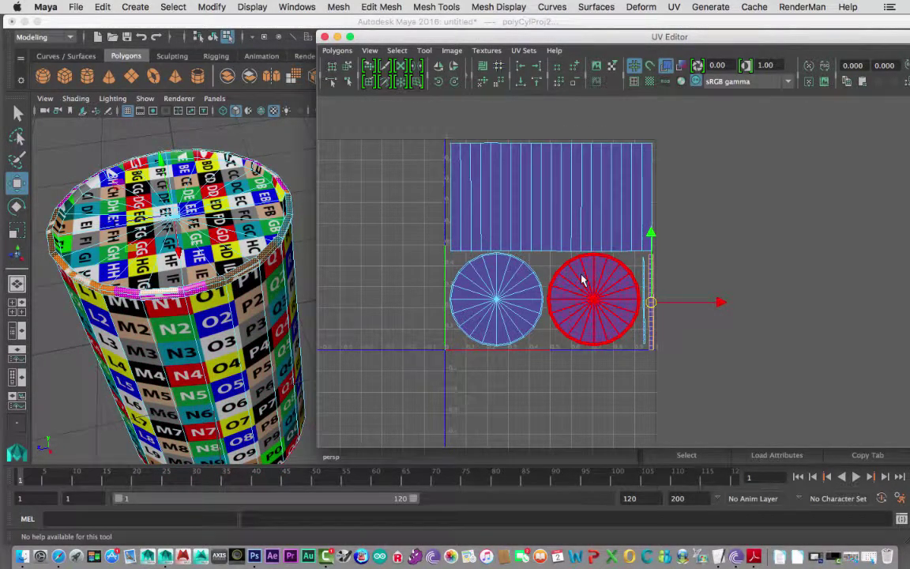
left_click(719, 303)
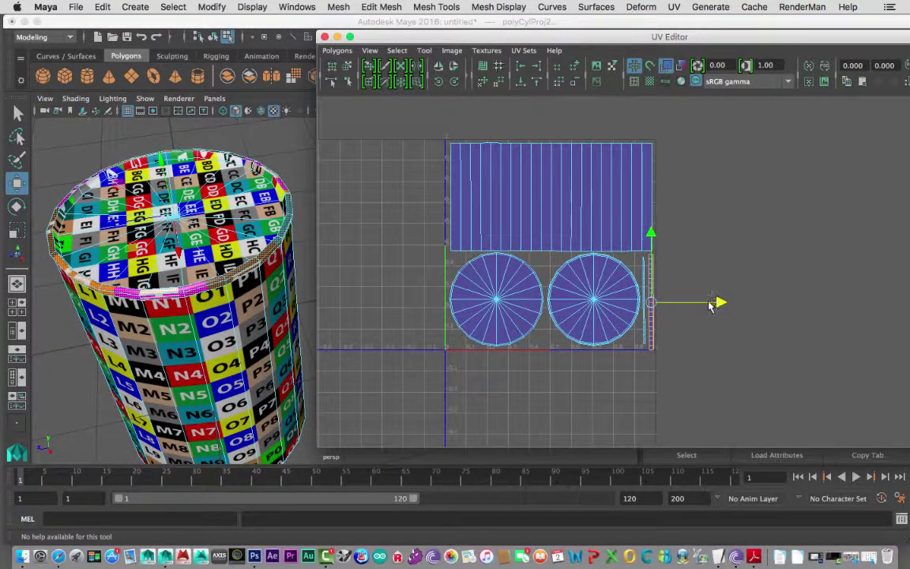
- Select the bottom rim bevel's UV shell and widen it horizontally to nearly match the top rim bevel's strip
scroll(644, 308, "up", 8)
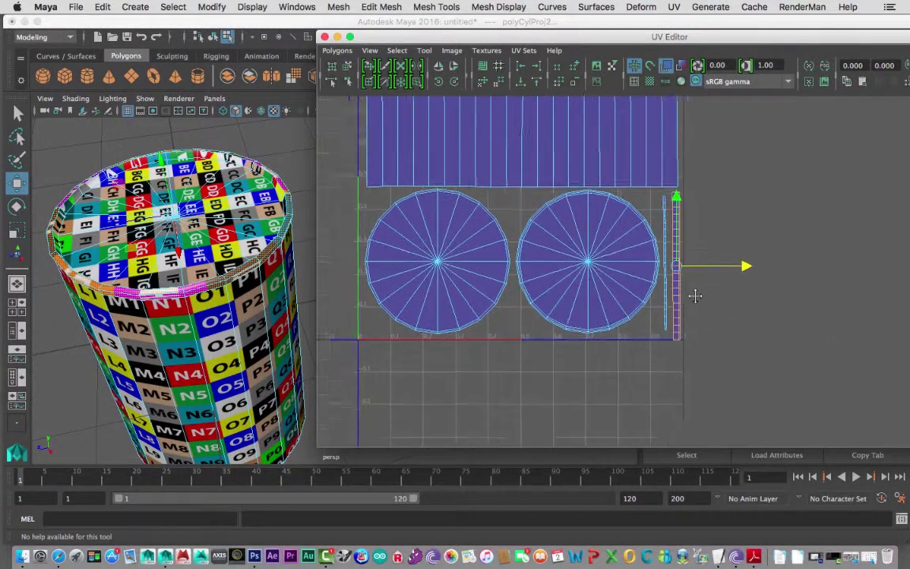
middle_click_drag(789, 333, 748, 377, "alt")
left_click(635, 302)
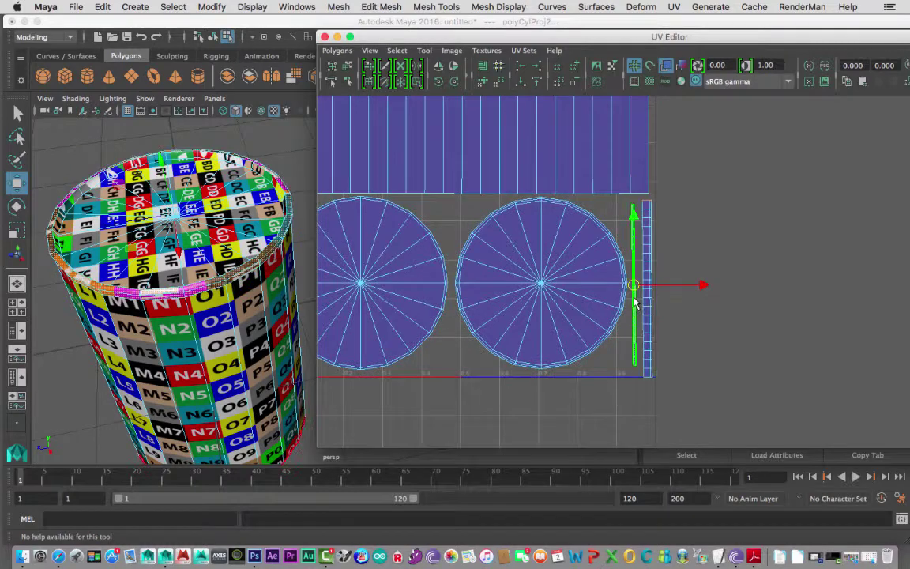
key("r")
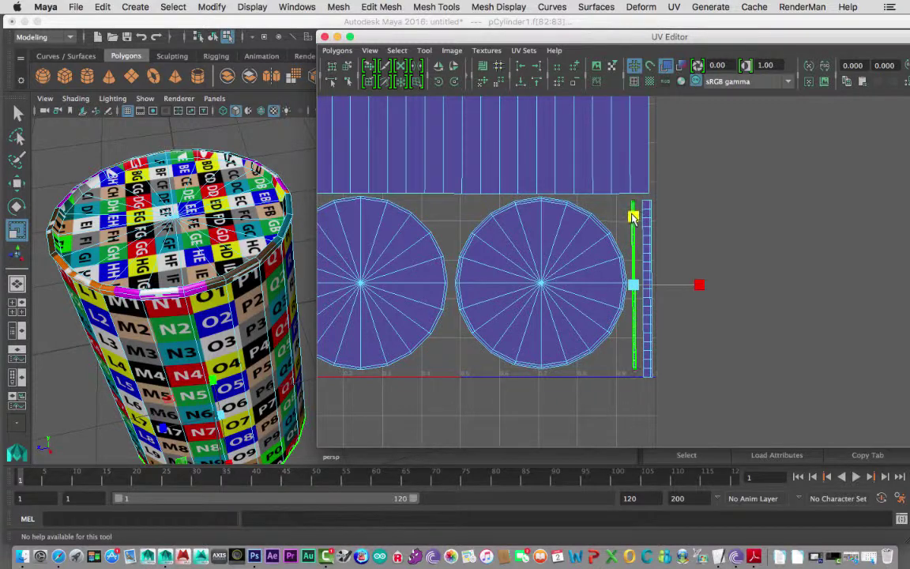
left_click_drag(700, 284, 823, 291)
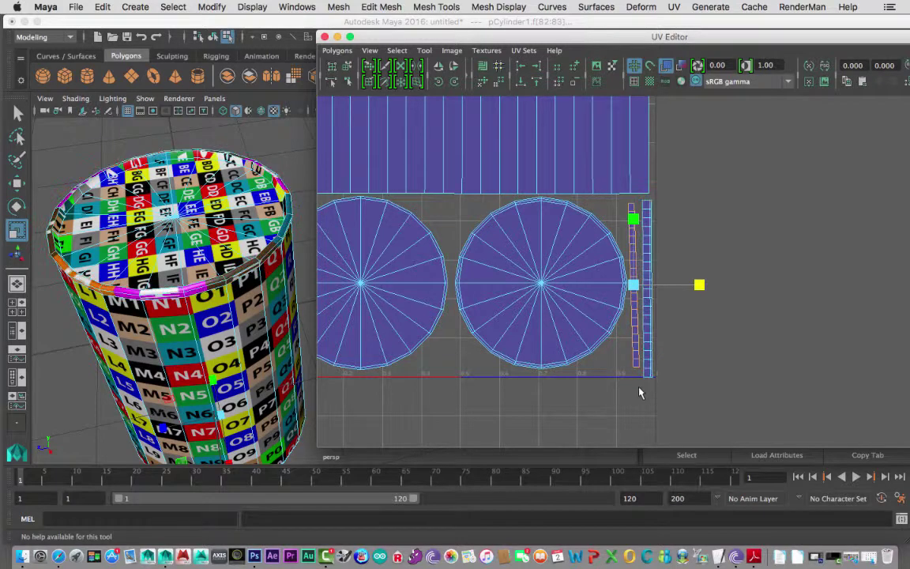
- Scale the top rim bevel's UV strip down slightly and move it up and closer to the bottom rim bevel's strip
middle_click_drag(636, 385, 672, 310, "alt")
right_click_drag(672, 310, 806, 362, "alt")
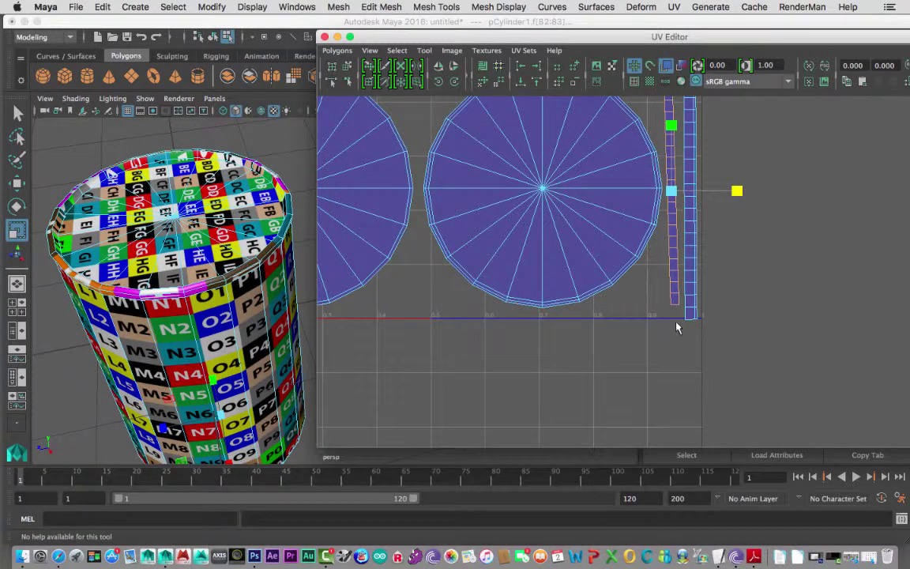
middle_click_drag(654, 319, 654, 395, "alt")
left_click(661, 392)
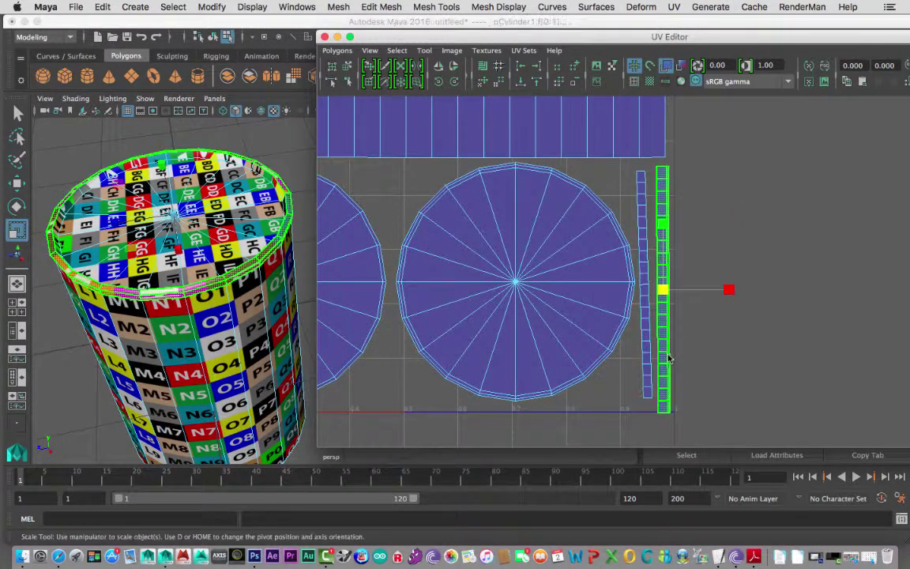
left_click_drag(662, 295, 661, 291)
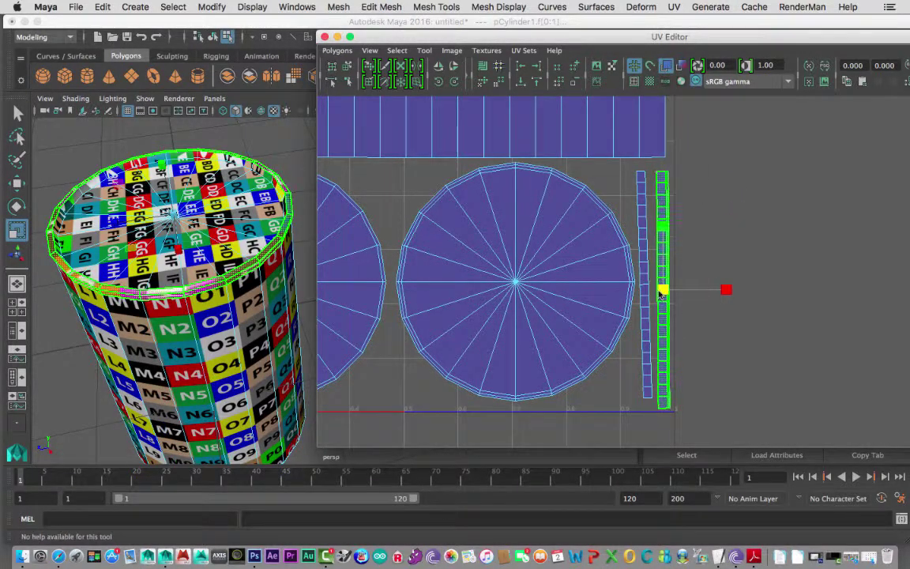
key("w")
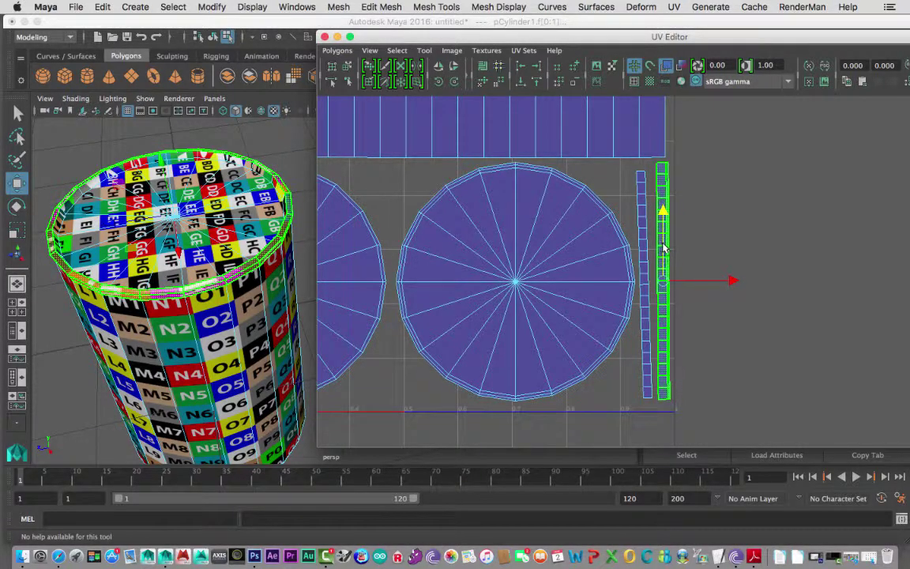
left_click_drag(664, 239, 664, 230)
left_click_drag(730, 282, 696, 286)
- Rotate the bottom rim bevel's UV shell slightly so that it stands vertical, parallel to the neighbouring strip
key("e")
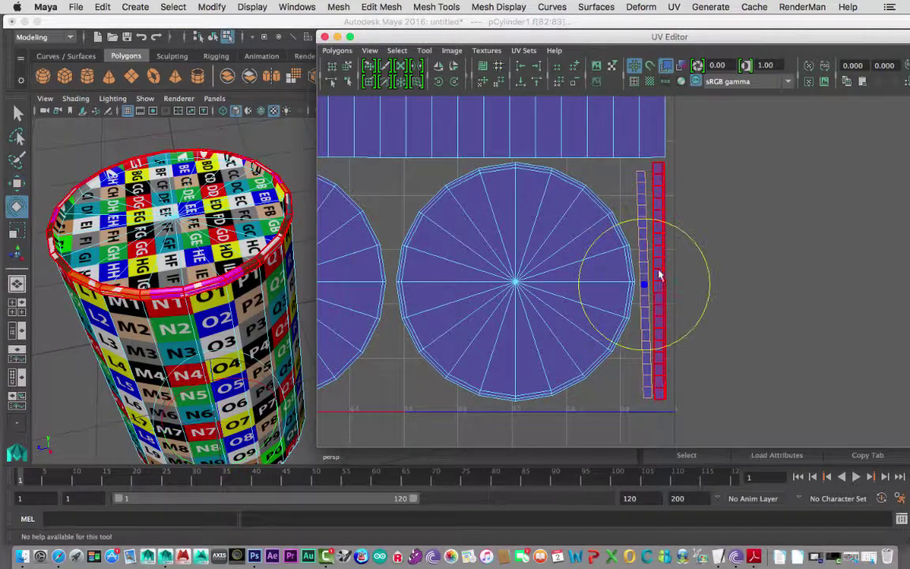
left_click_drag(682, 235, 682, 244)
right_click_drag(723, 268, 458, 223, "alt")
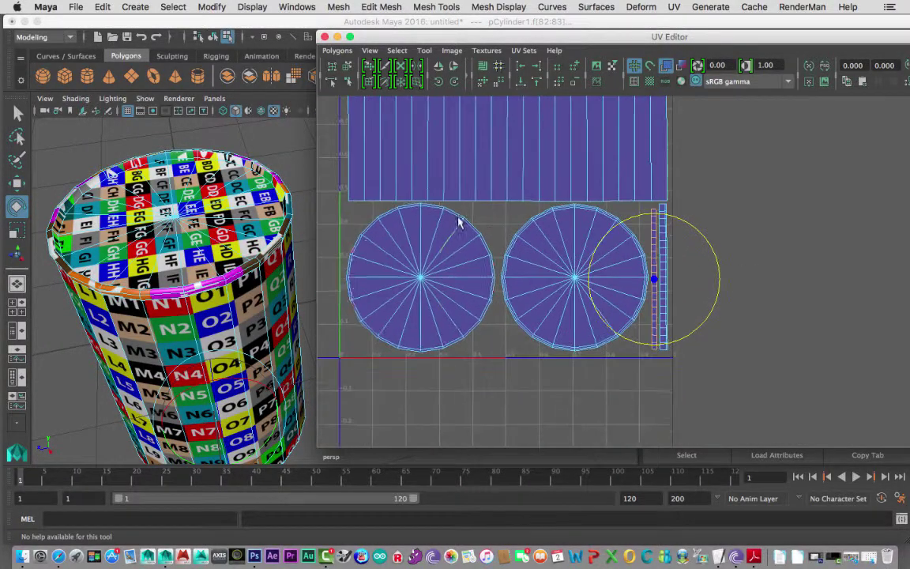
middle_click_drag(458, 223, 569, 247, "alt")
right_click_drag(569, 246, 498, 227, "alt")
middle_click_drag(505, 257, 486, 275, "alt")
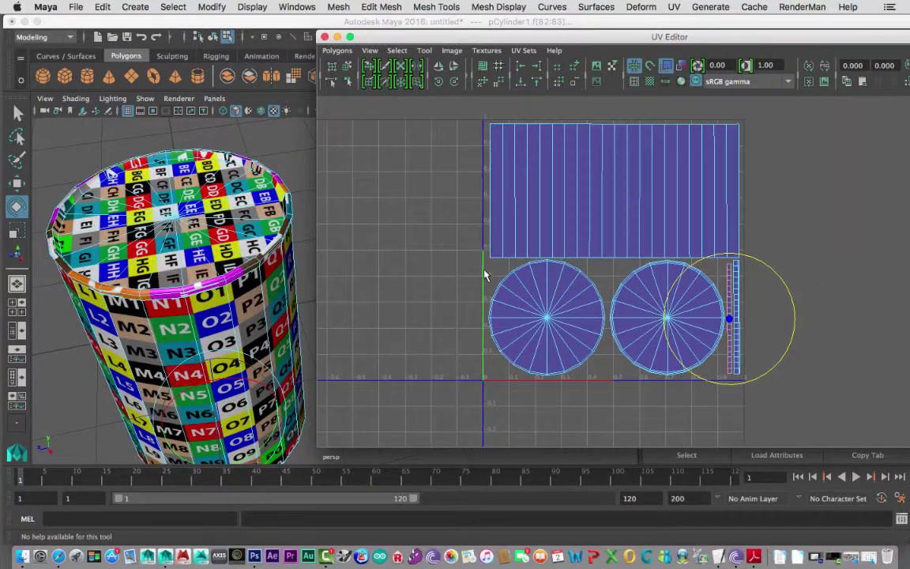
- Switch from face to UV selection and select the first few UVs along the side shell's upper edge
left_click_drag(403, 101, 731, 370)
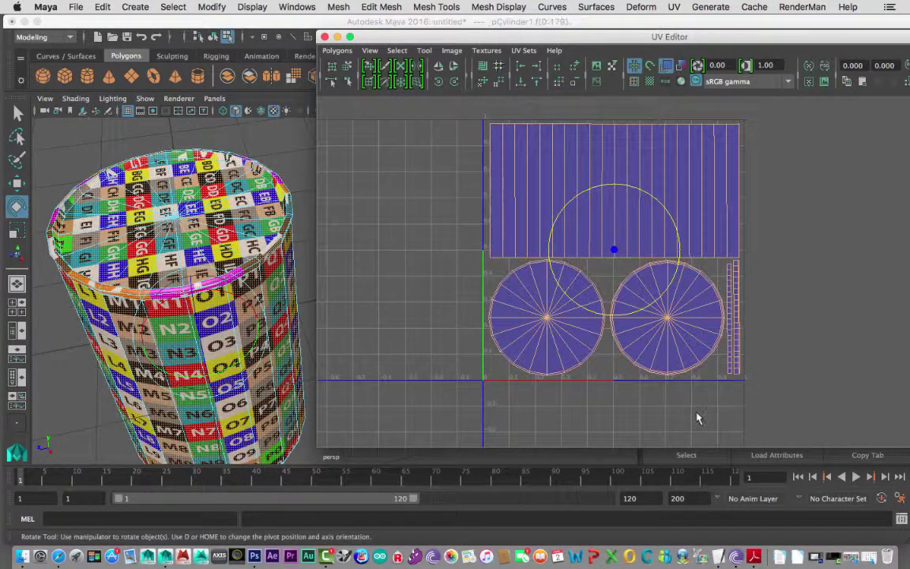
key("F8")
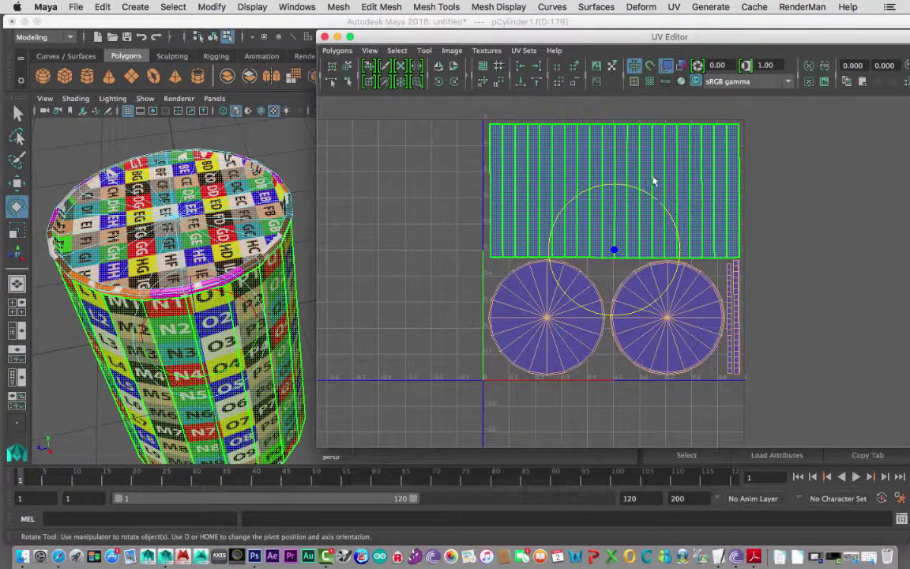
right_click_drag(652, 176, 697, 178)
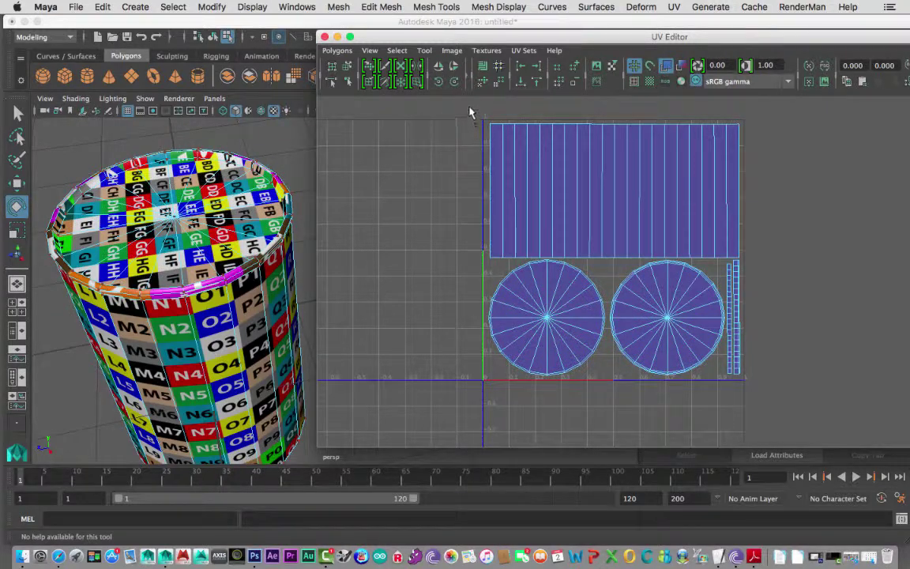
left_click_drag(469, 108, 573, 252)
middle_click_drag(549, 234, 553, 264, "alt")
right_click_drag(552, 264, 671, 341, "alt")
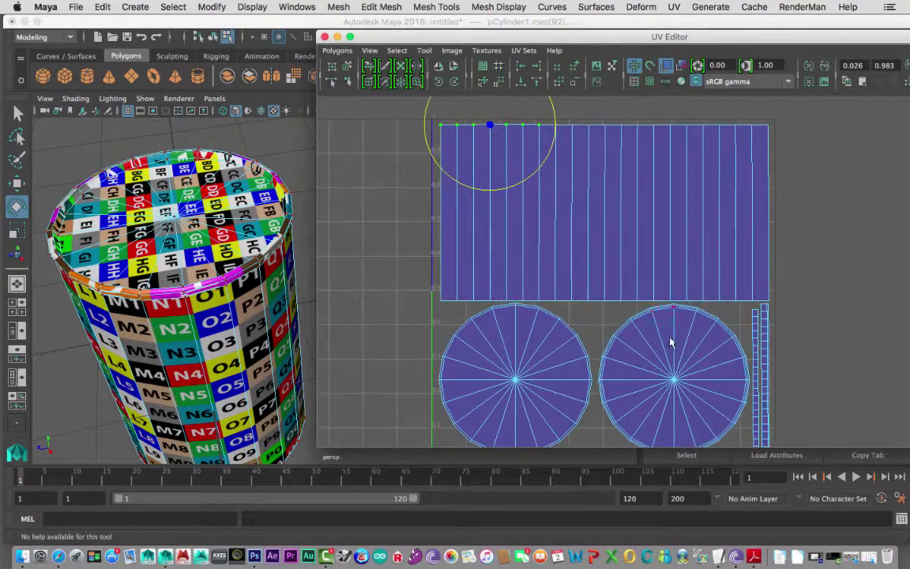
middle_click_drag(671, 342, 508, 264, "alt")
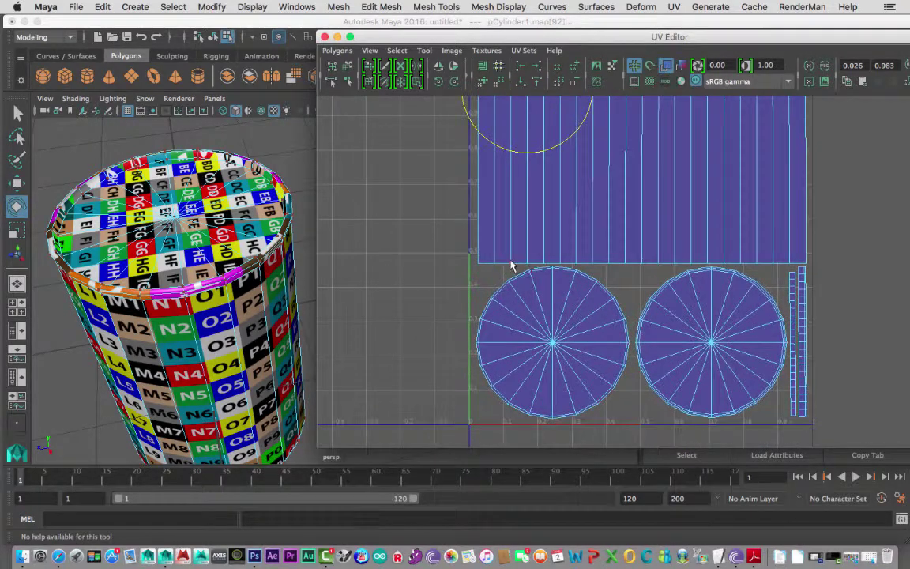
- Select a single UV on the side shell's lower edge and nudge it slightly with the Move tool
left_click(511, 265)
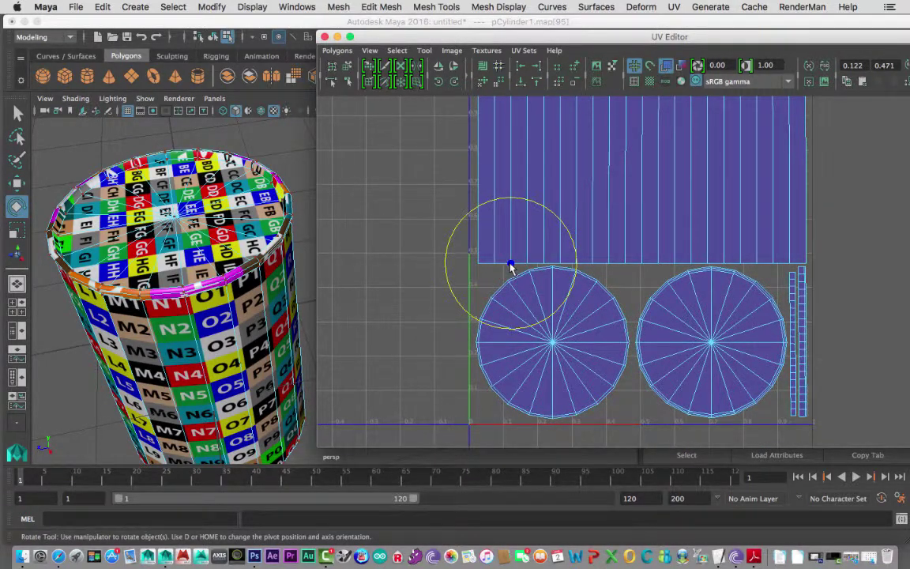
right_click_drag(511, 265, 558, 264)
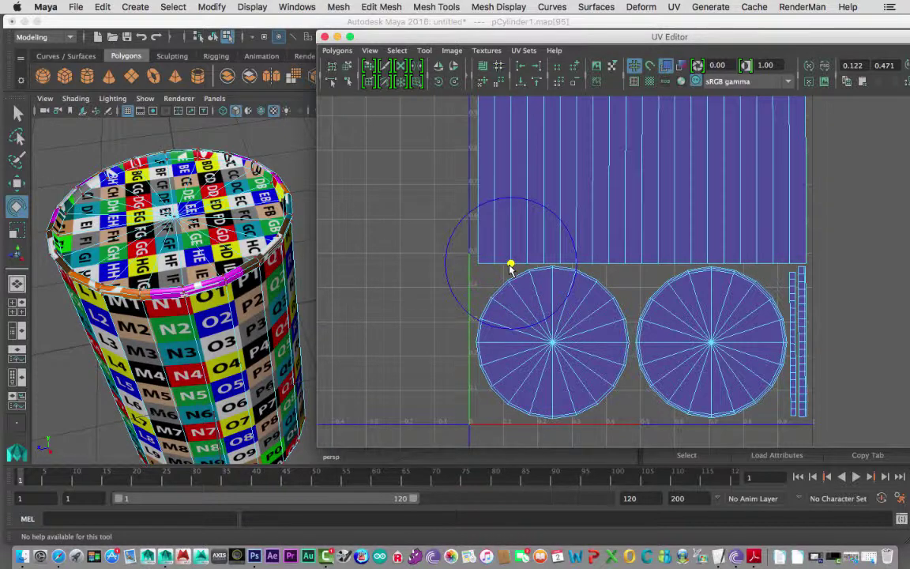
key("w")
mouse_move(512, 266)
left_mouse_down()
mouse_move(510, 281)
mouse_move(512, 264)
left_mouse_up()
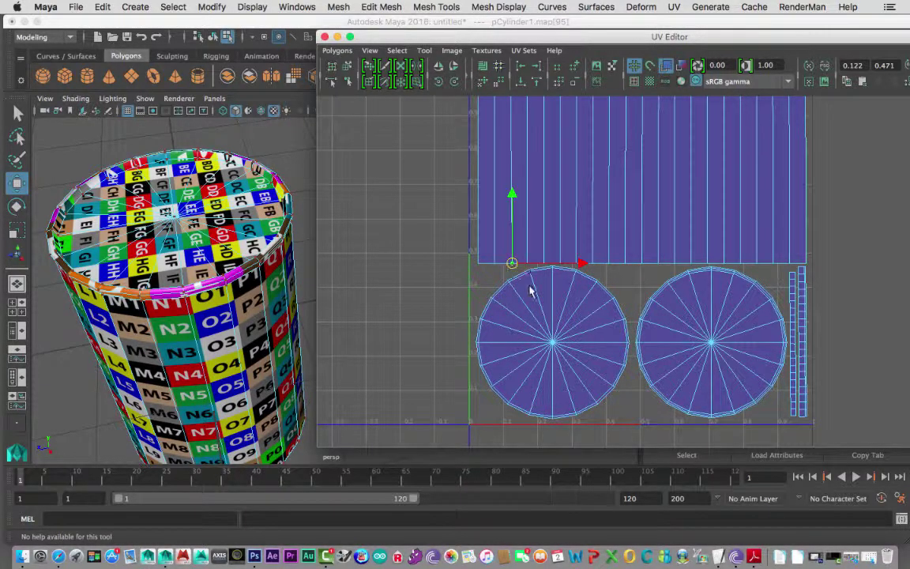
- Select the UVs of all the cylinder's shells and shift the UV Editor window to show its full toolbar
scroll(470, 256, "down", 3)
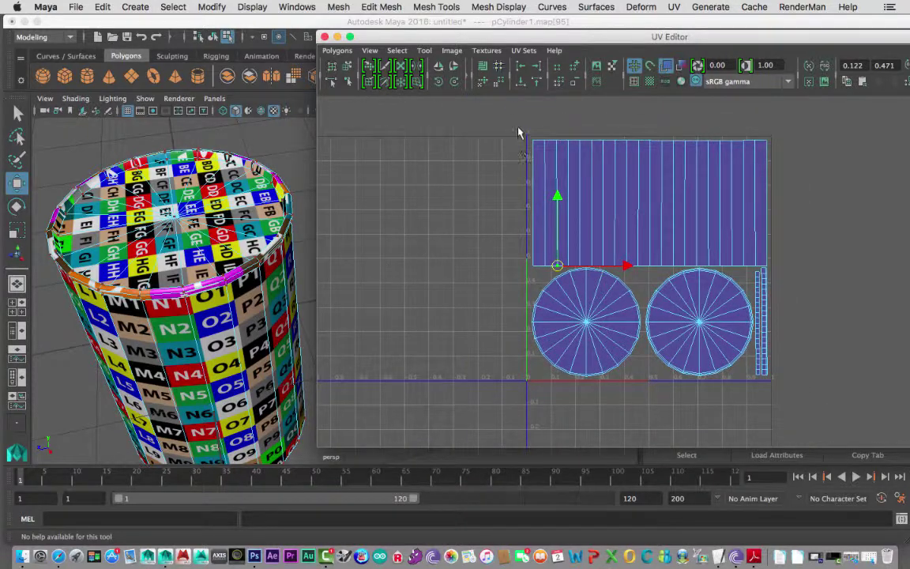
left_click_drag(518, 133, 790, 393)
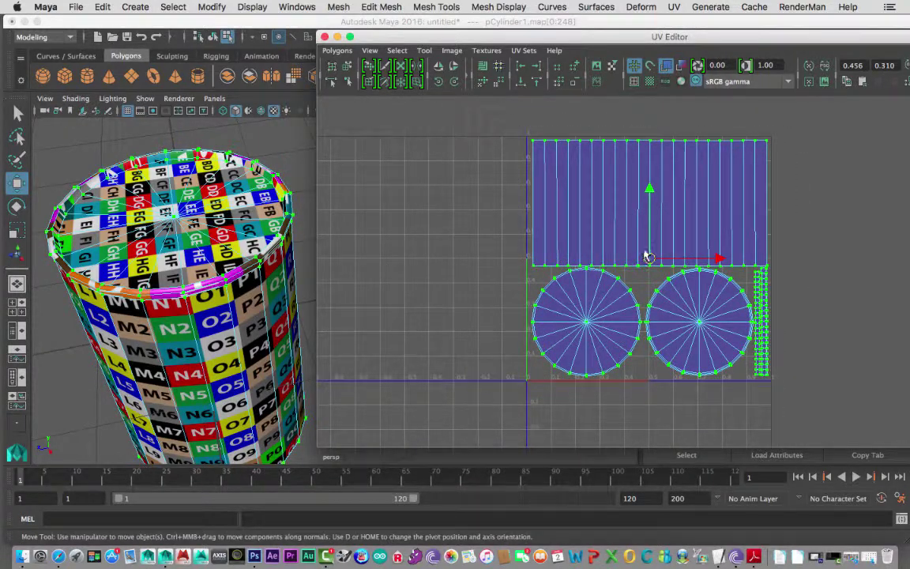
left_click_drag(521, 36, 471, 58)
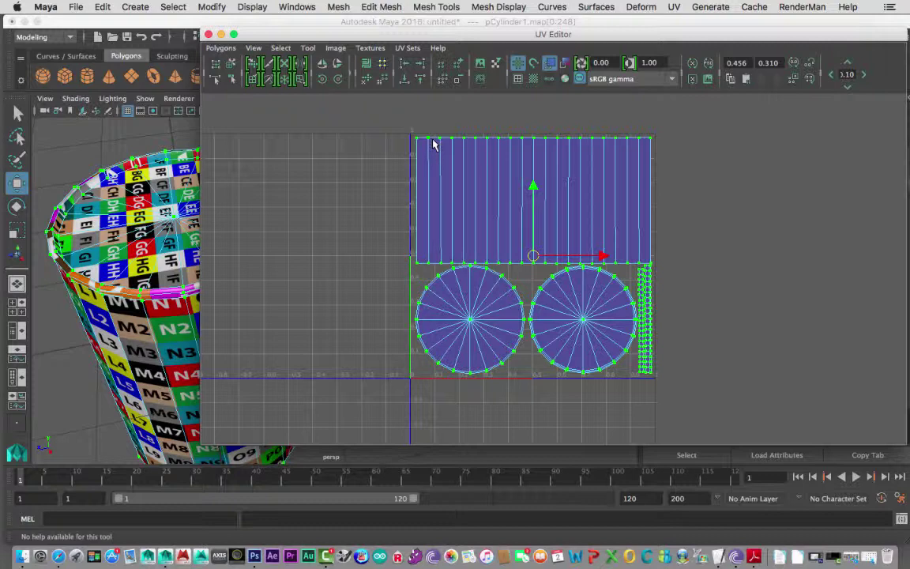
left_click(225, 50)
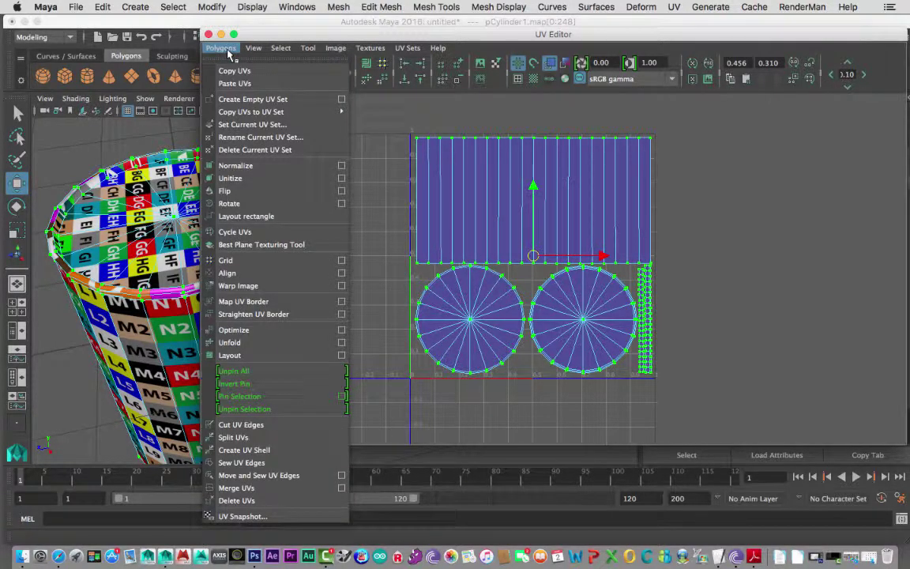
left_click(517, 164)
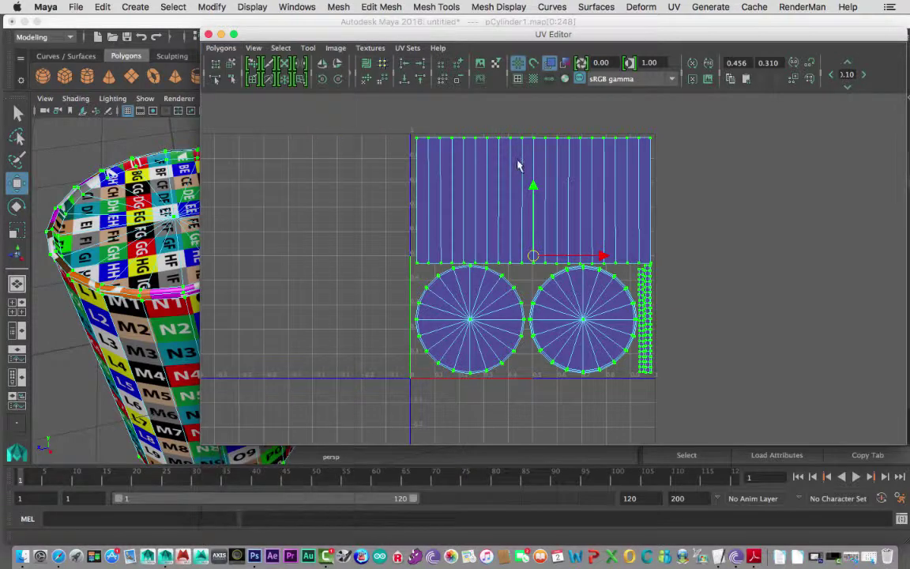
- Open the UV Snapshot options for the selected cylinder UVs, keeping part of the UV layout in view
right_click_drag(517, 165, 575, 158)
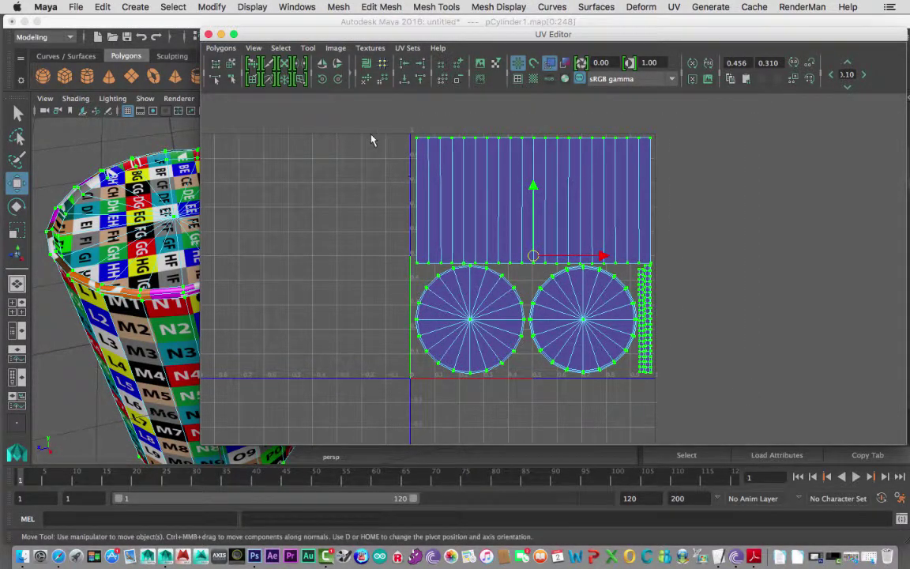
left_click(220, 47)
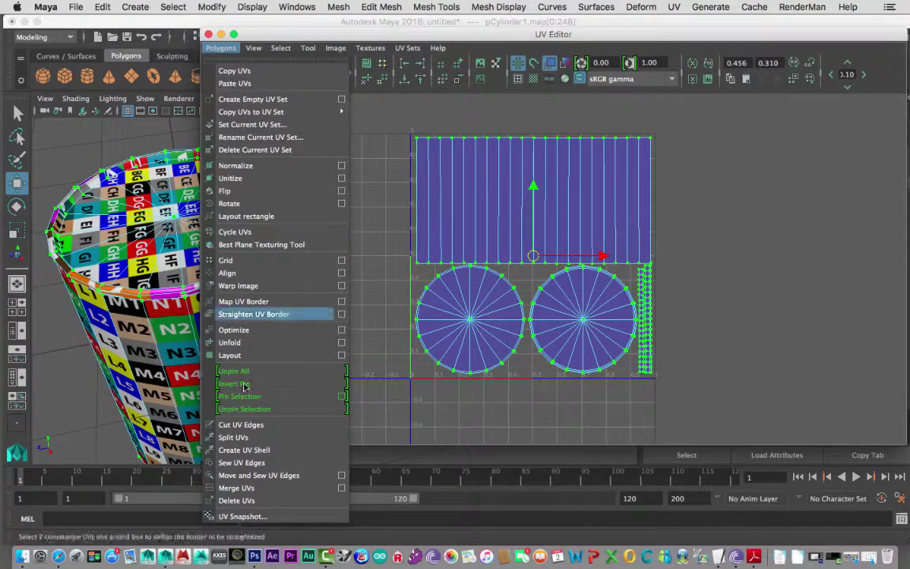
left_click(275, 518)
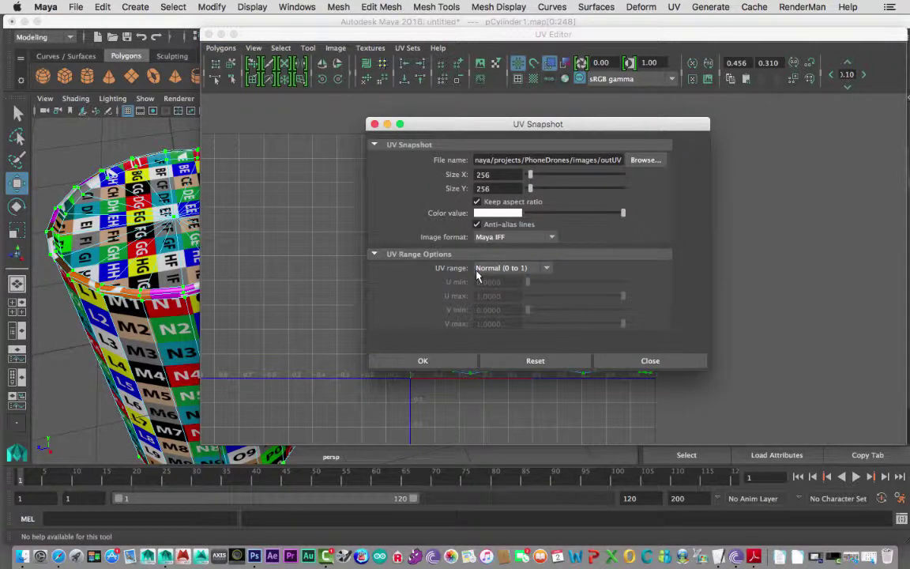
left_click_drag(489, 128, 350, 124)
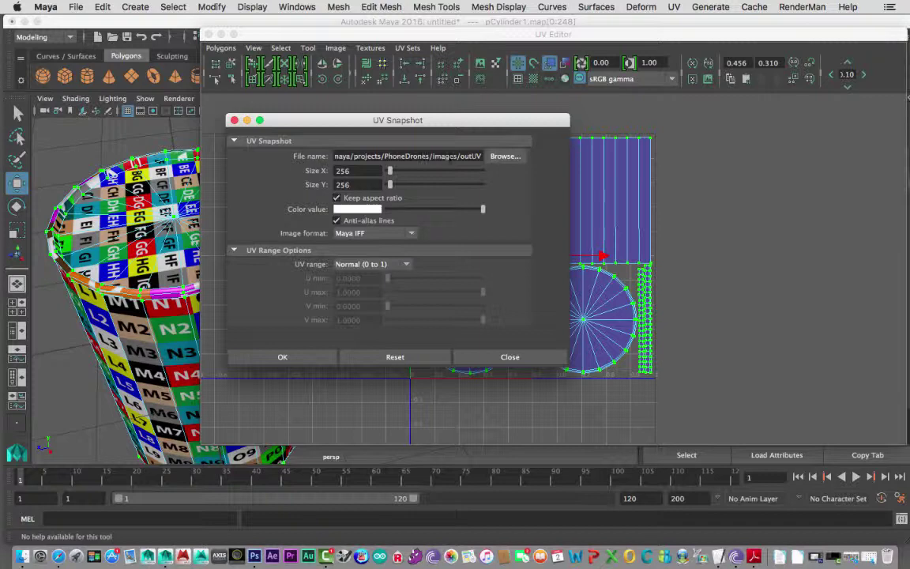
- Browse for the snapshot's save location and go to Documents/maya/projects/default/images
left_click(499, 157)
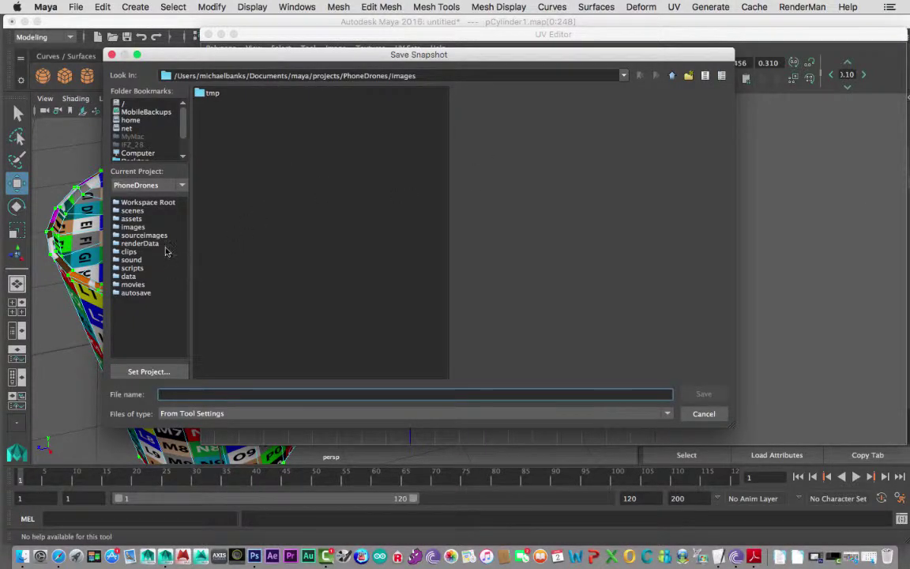
left_click_drag(183, 118, 183, 136)
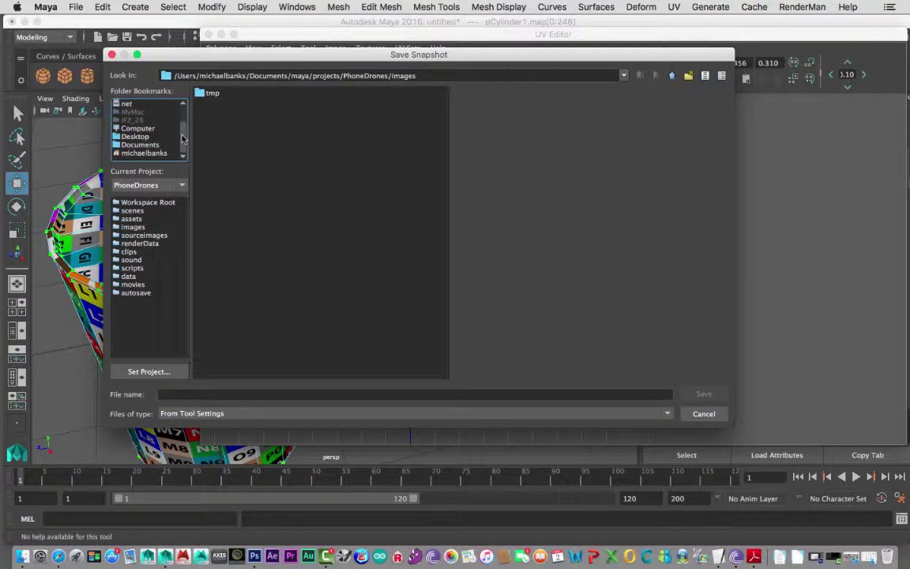
left_click(139, 144)
double_click(209, 184)
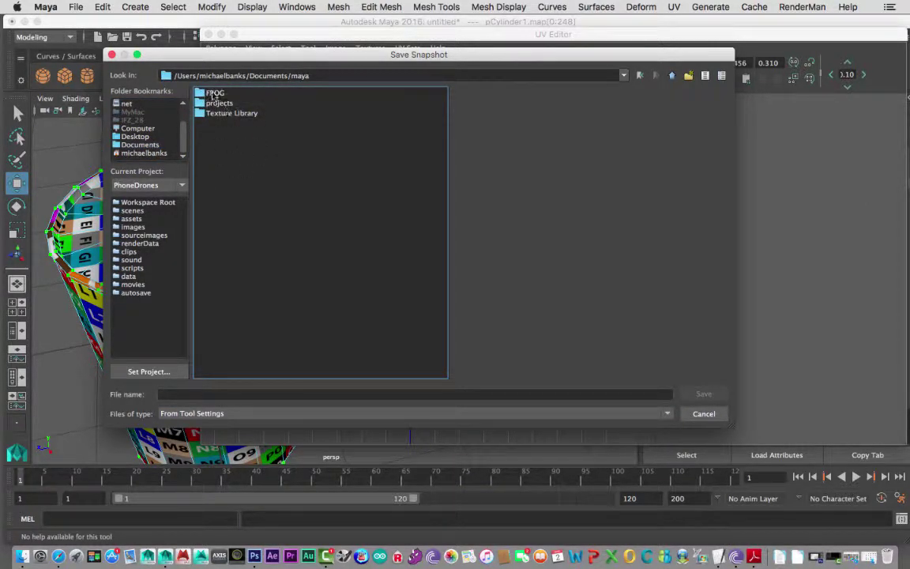
double_click(204, 103)
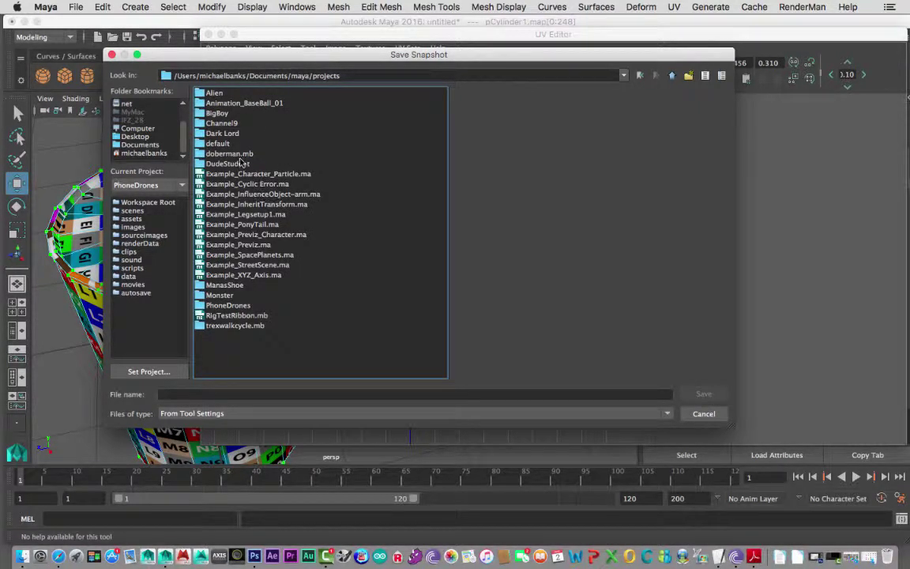
left_click(220, 144)
double_click(220, 145)
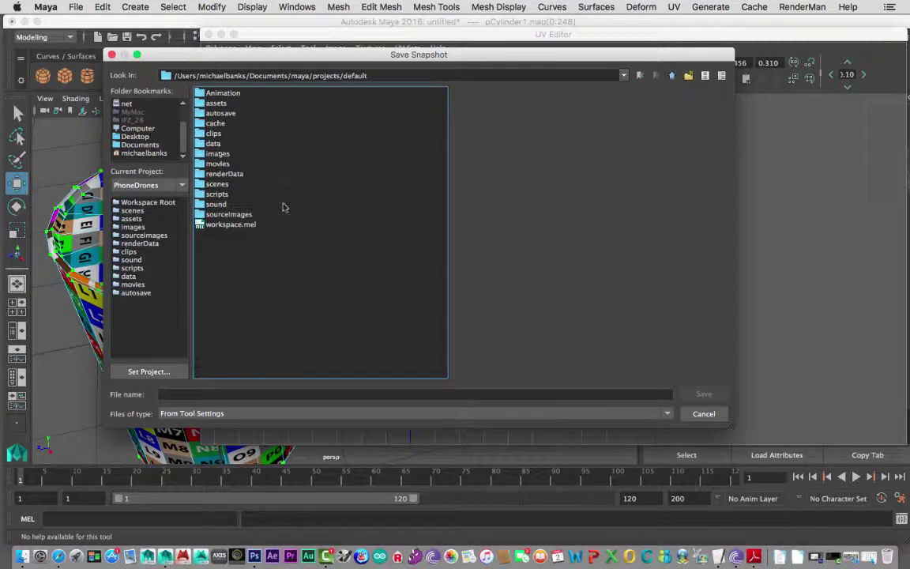
double_click(218, 153)
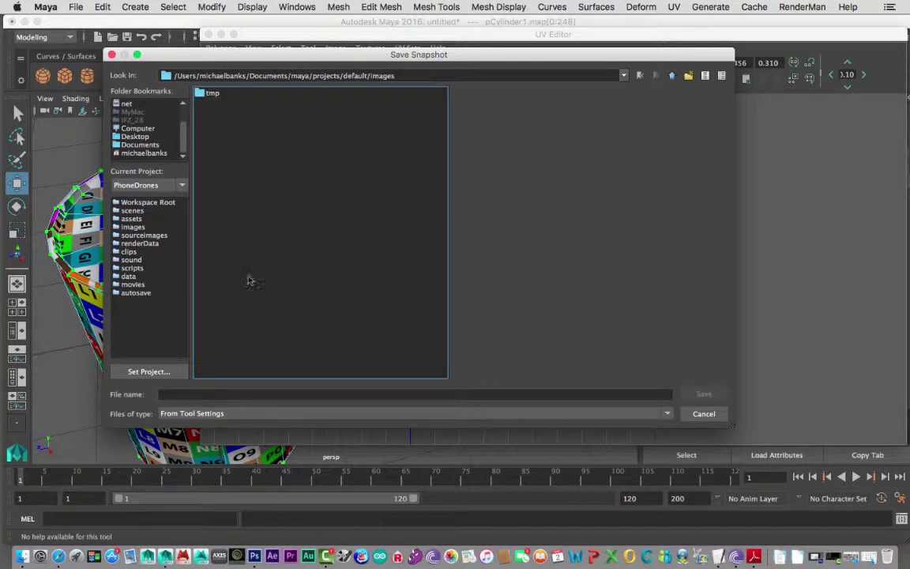
- Name the snapshot file SodaCanTexture and confirm it as the output file
left_click(177, 397)
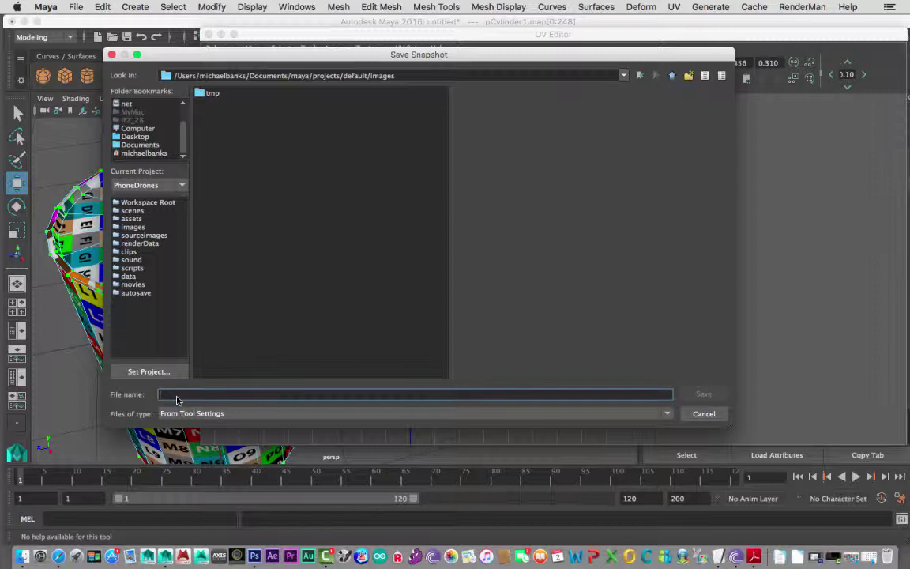
type("Sed")
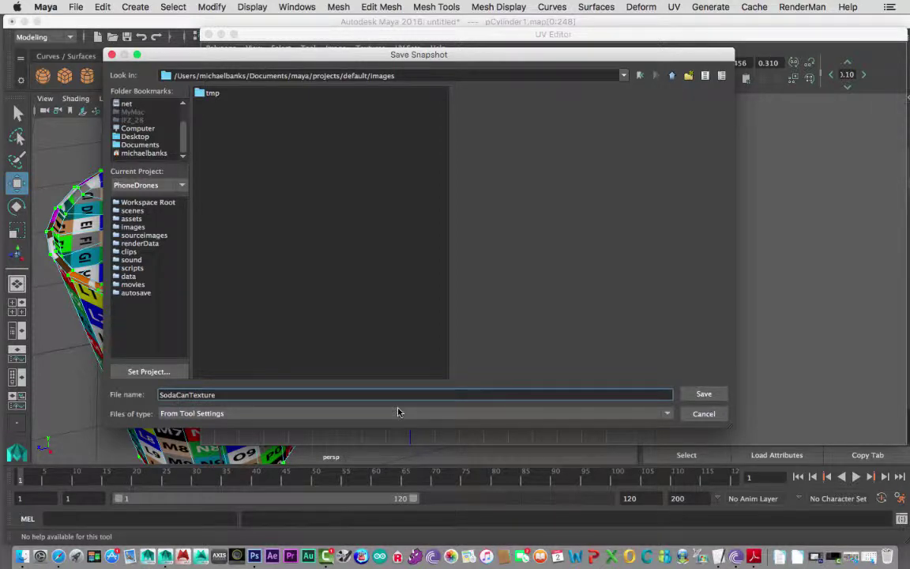
left_click(704, 394)
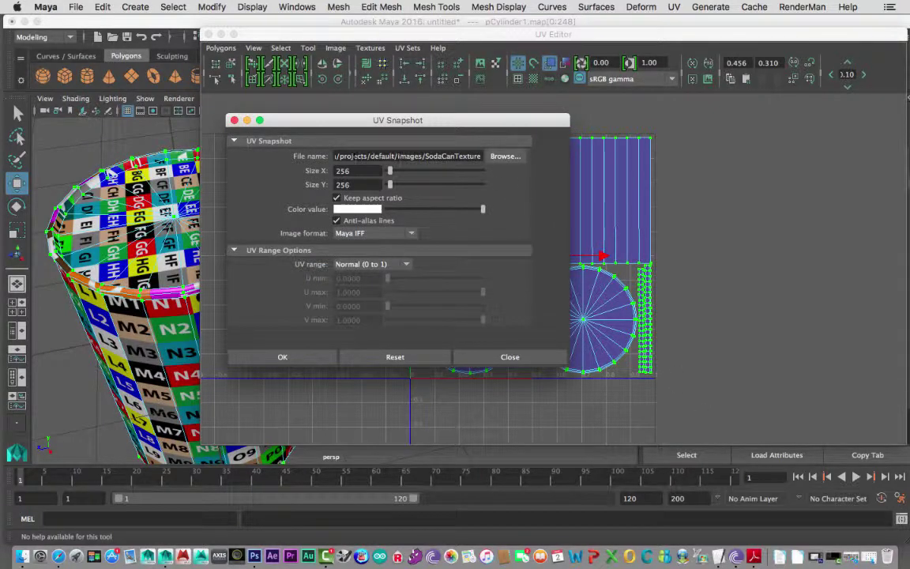
left_click_drag(356, 156, 479, 156)
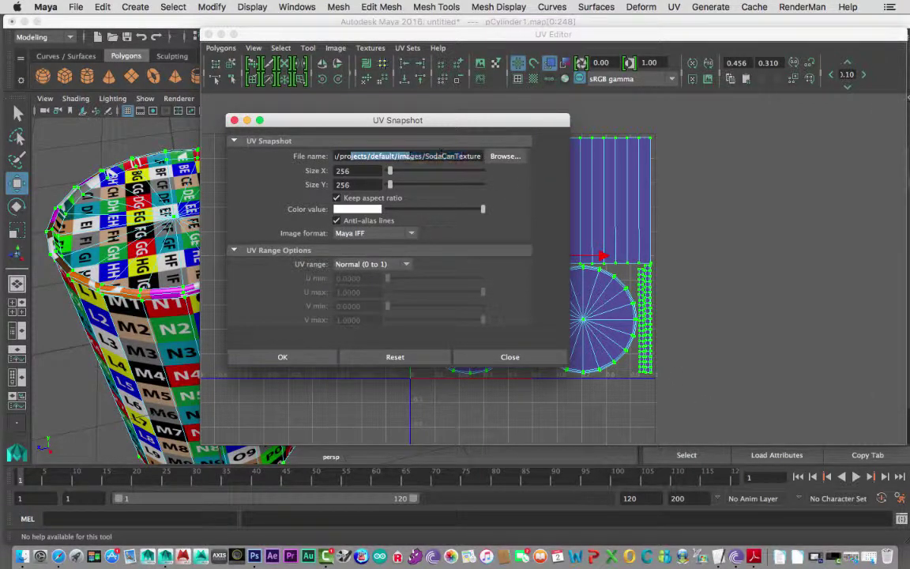
left_click(412, 156)
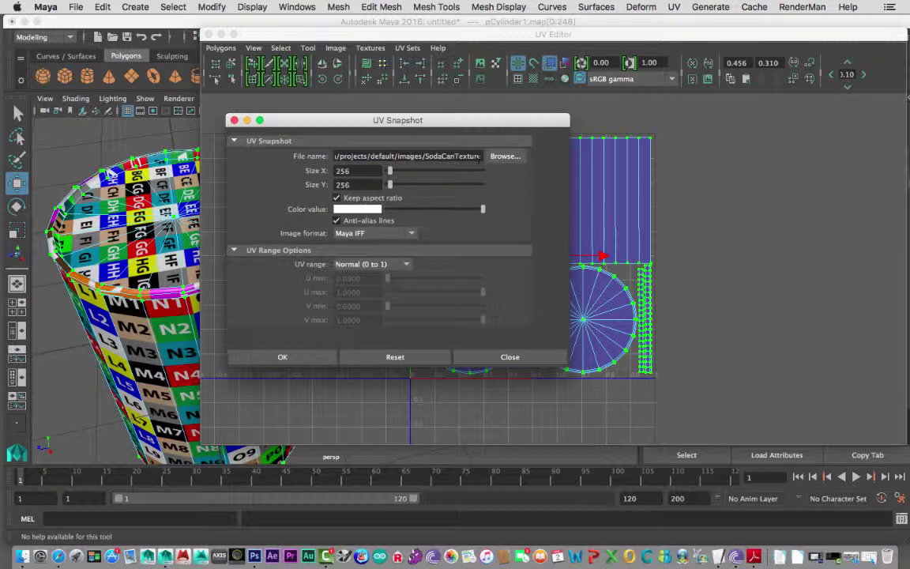
- Set the UV snapshot size to 512 by 512 with the aspect ratio kept
key("super+a")
type("512")
key("Tab")
- Change the snapshot's line color to pure green (H 120, S 1, V 1)
left_click_drag(480, 210, 465, 213)
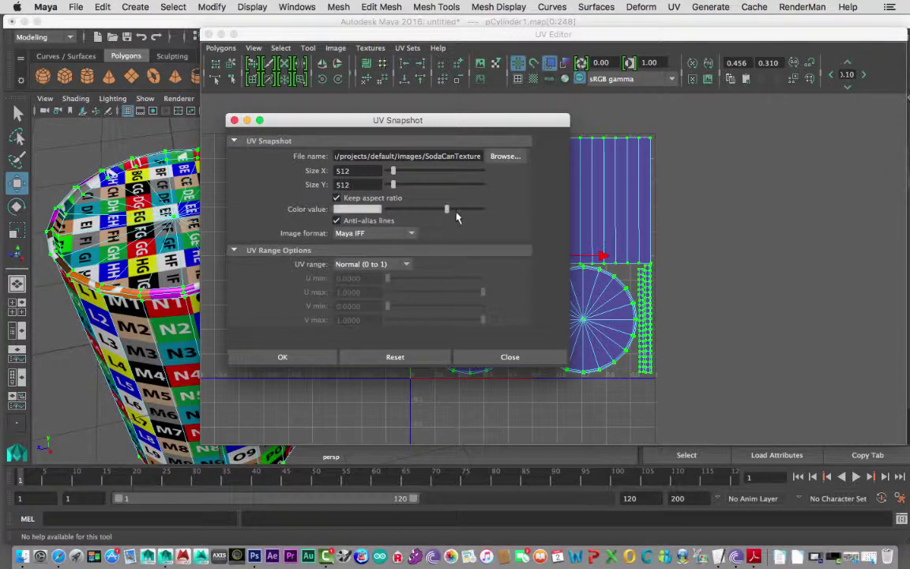
left_click(372, 210)
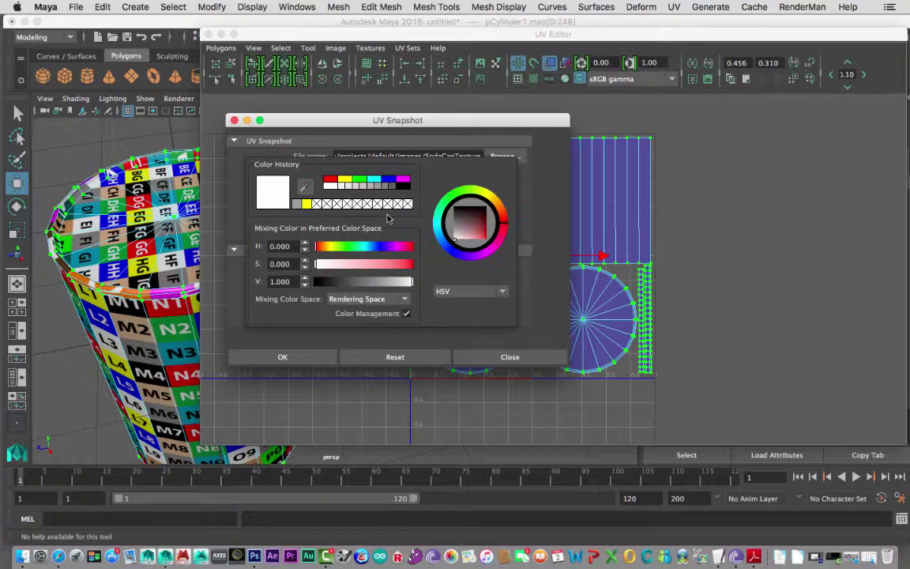
left_click(360, 180)
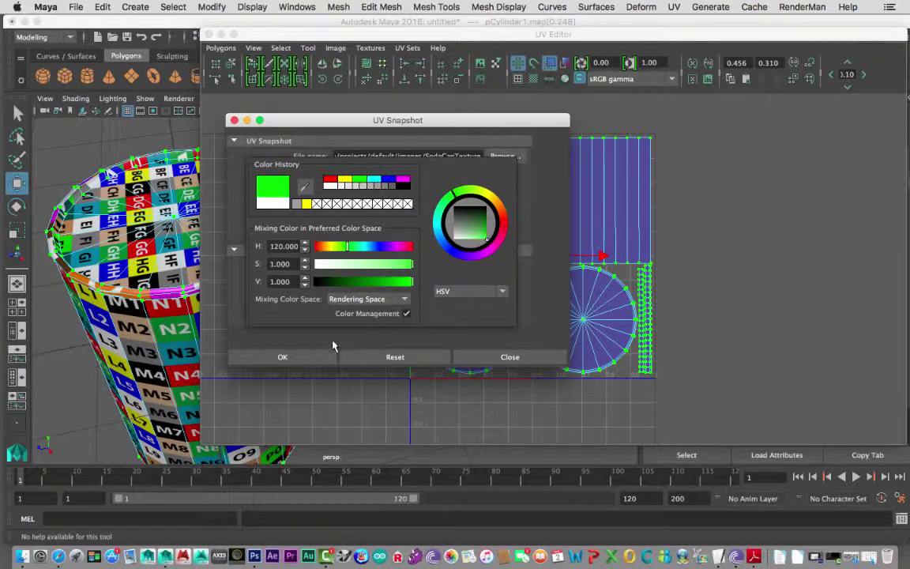
left_click(332, 345)
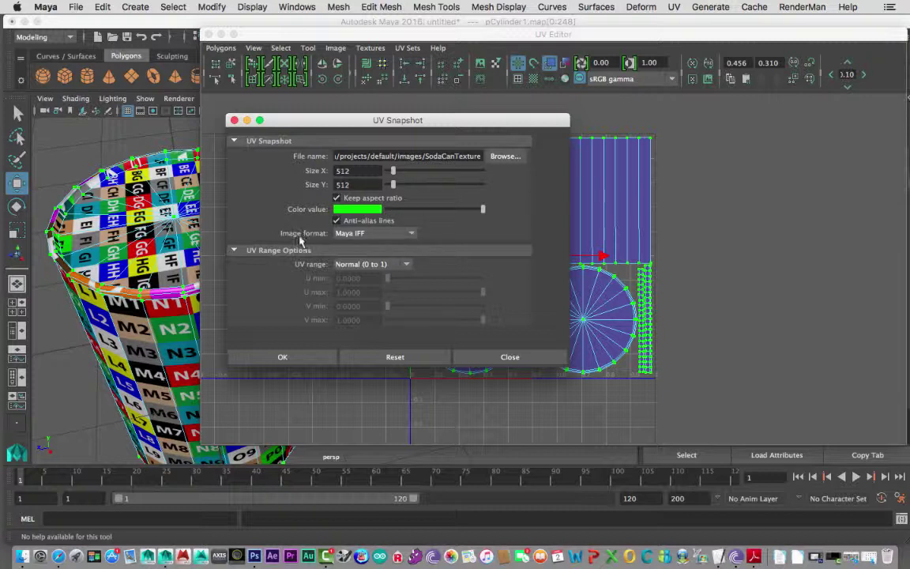
- Set the snapshot's image format to JPEG and export it with the Normal (0 to 1) UV range
left_click(410, 235)
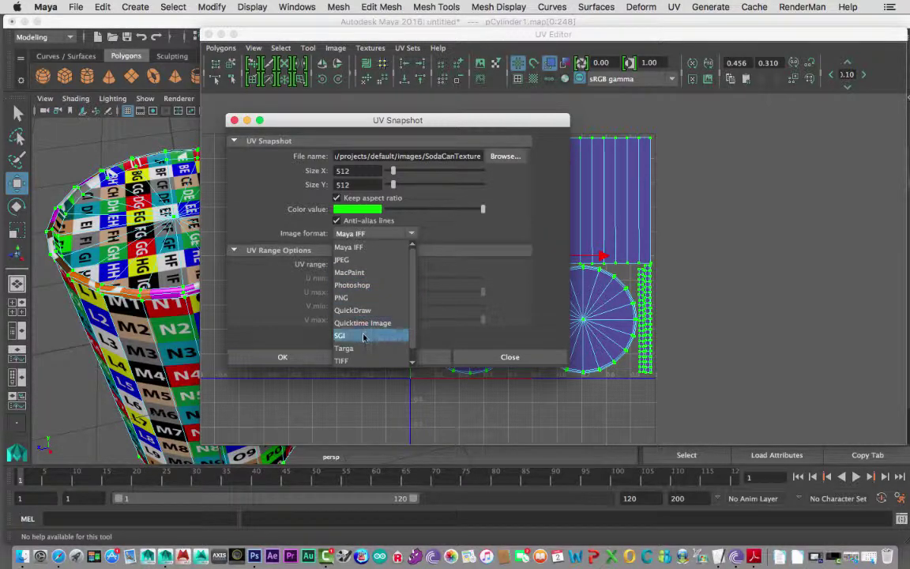
left_click(359, 259)
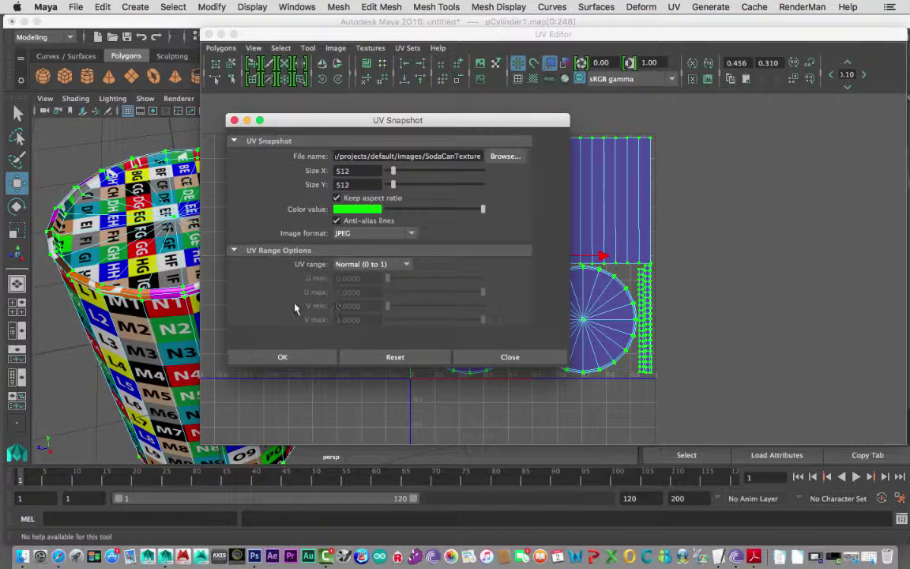
left_click(282, 357)
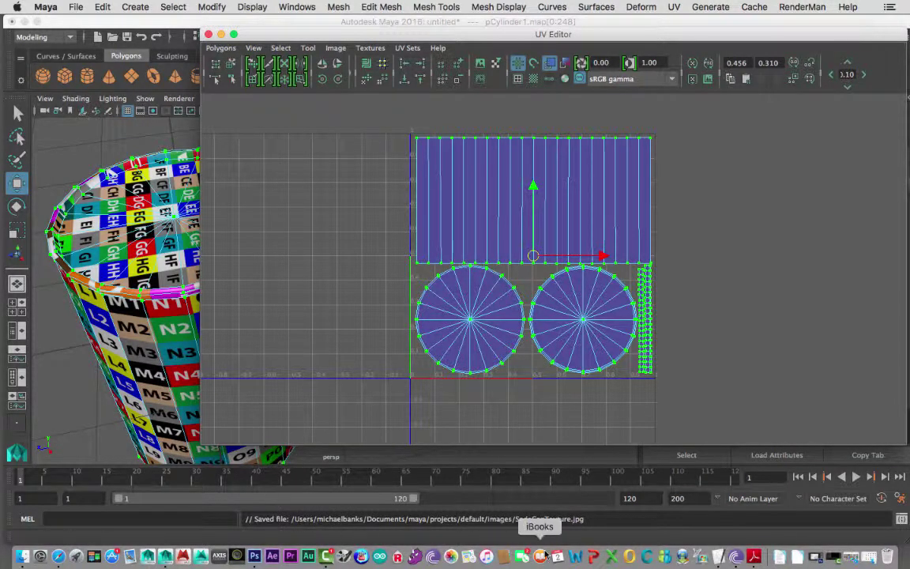
- Close the UV Editor, minimize Maya and switch to Photoshop
left_click(209, 34)
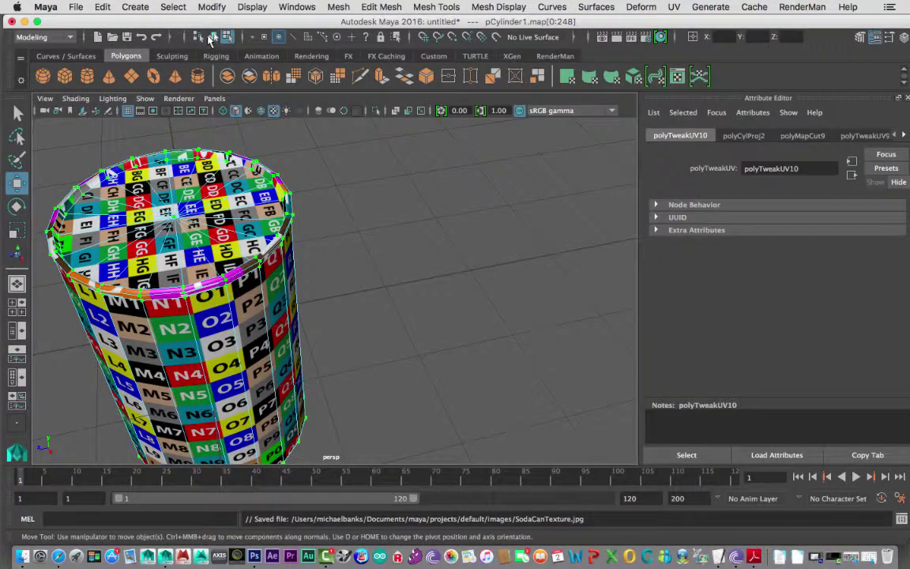
left_click(24, 22)
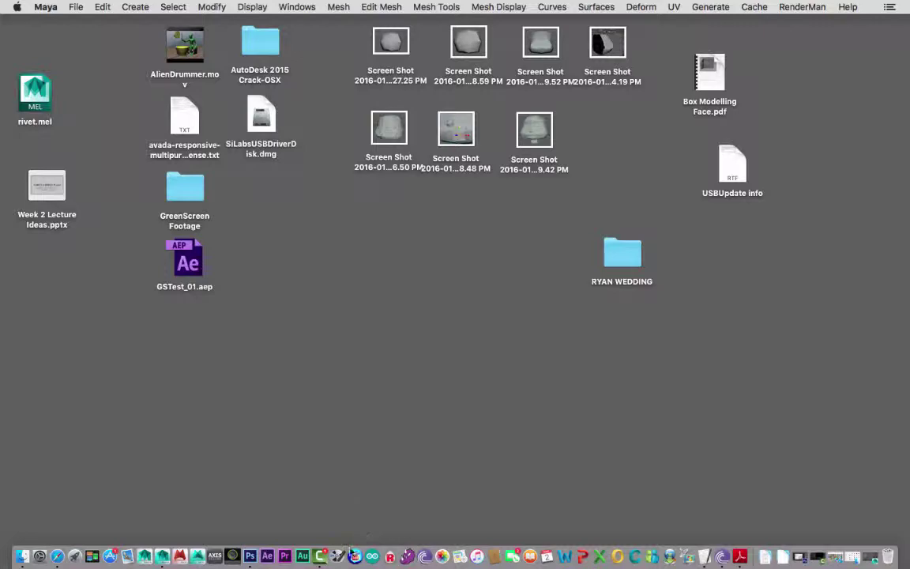
left_click(250, 555)
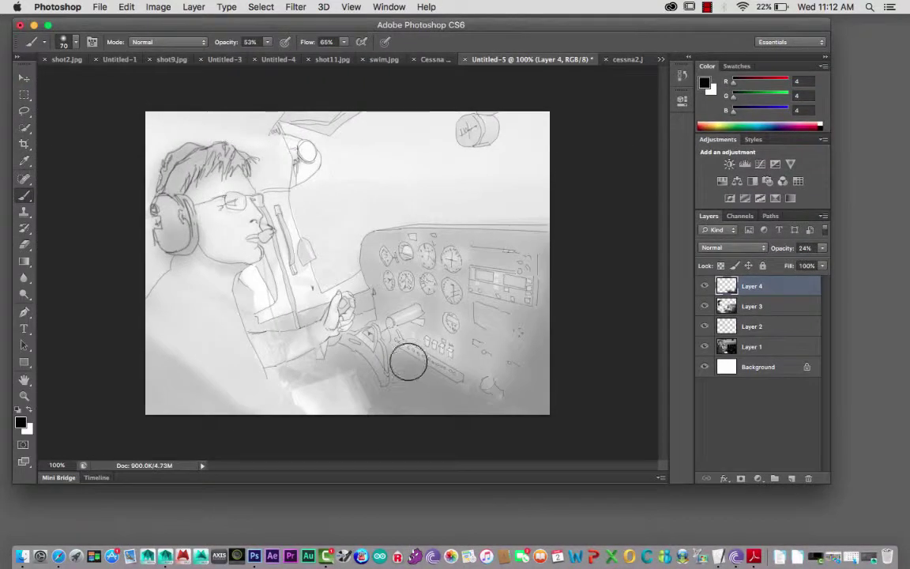
- Create a new 512 by 512 pixel document at 72 pixels/inch with a white background
left_click(100, 7)
left_click(107, 25)
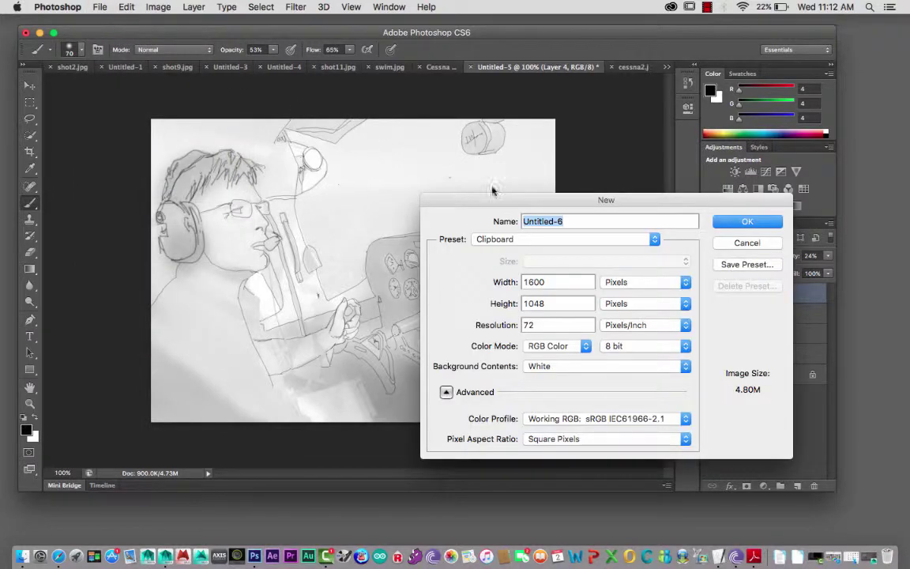
double_click(554, 283)
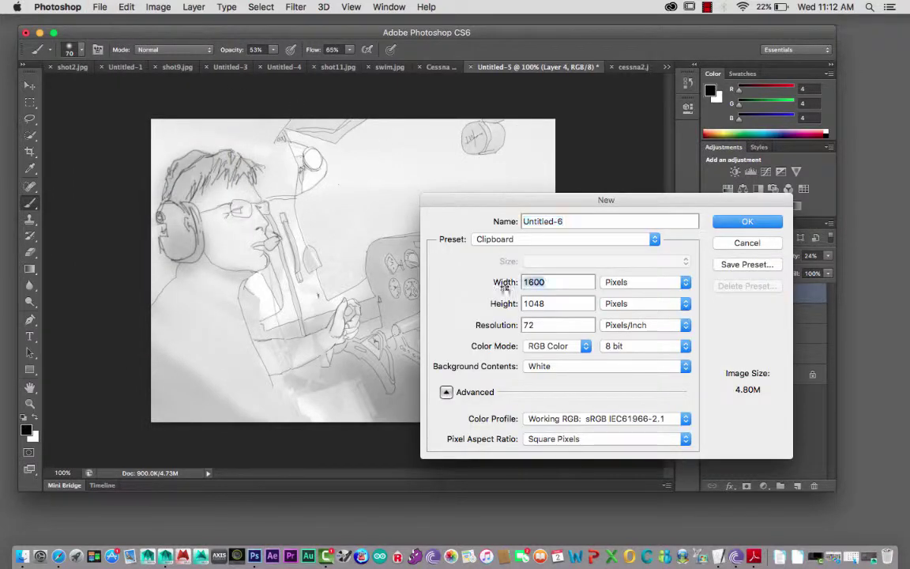
type("512")
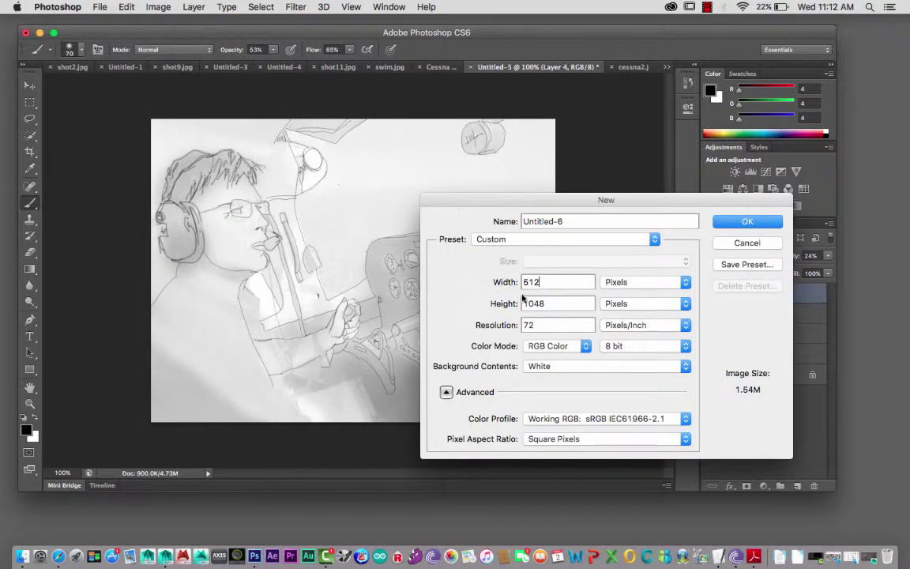
key("Tab")
type("512")
left_click(721, 227)
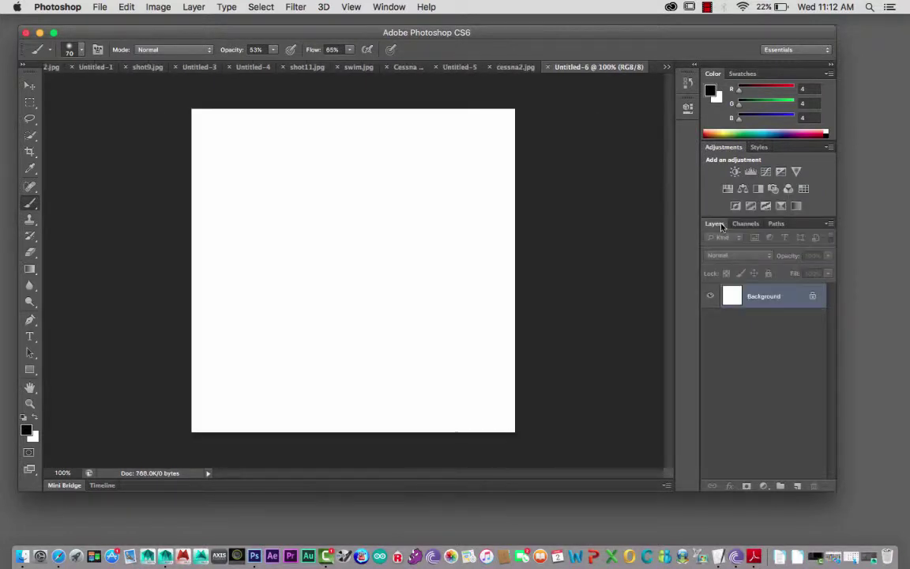
- Open SodaCanTexture.jpg from the images folder of the default project in Documents/maya/projects
left_click(100, 7)
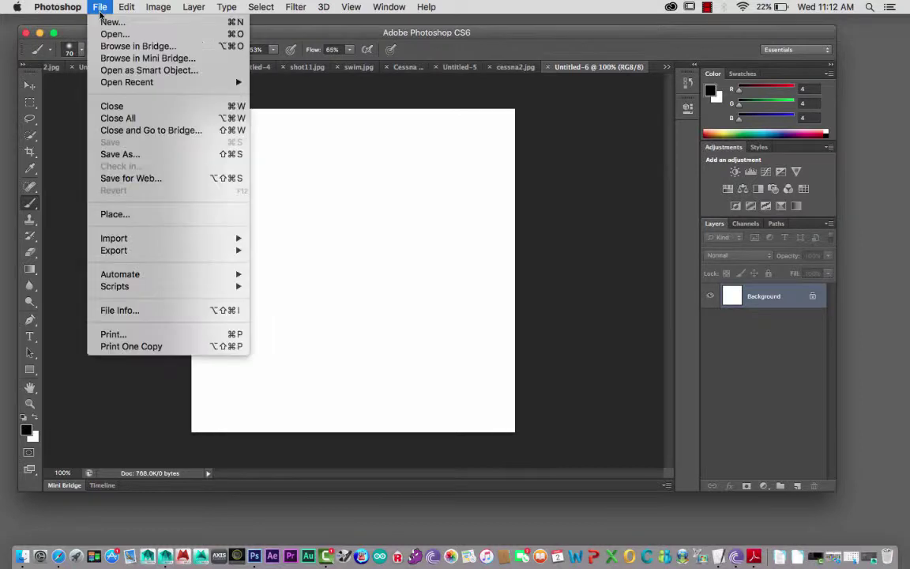
left_click(96, 34)
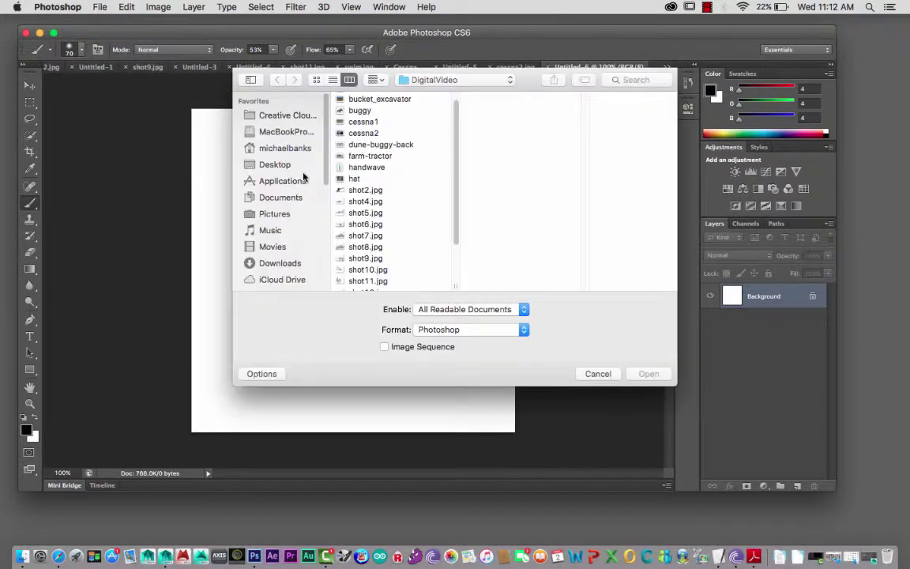
left_click(273, 197)
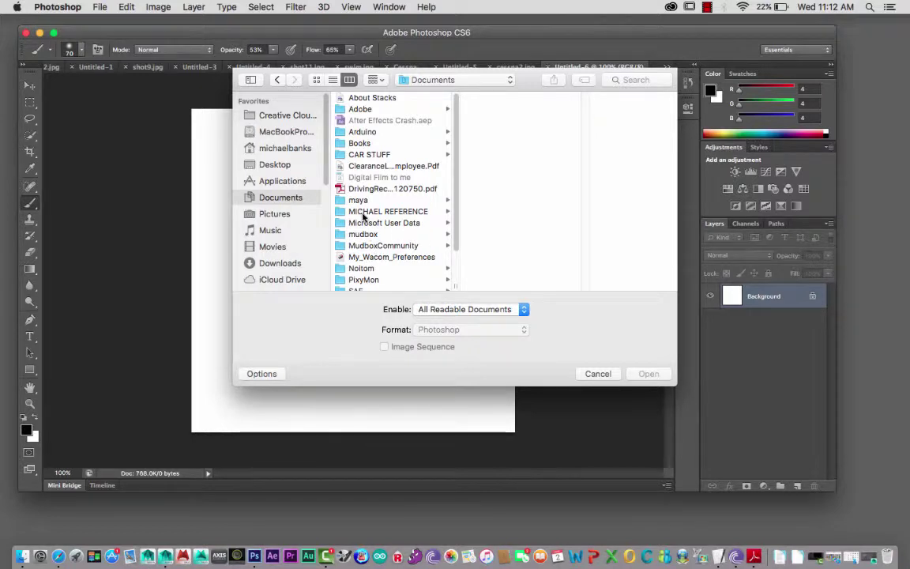
left_click(358, 201)
left_click(479, 109)
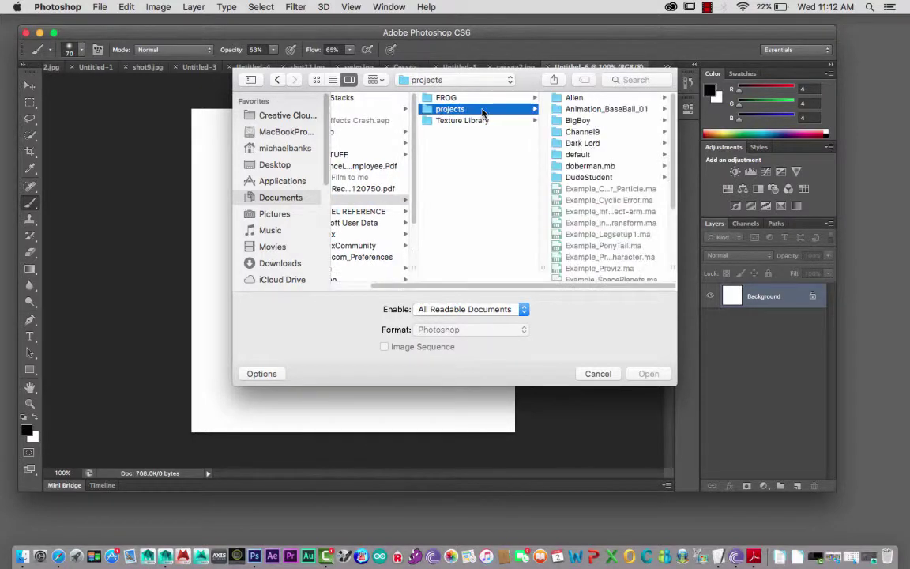
left_click(576, 155)
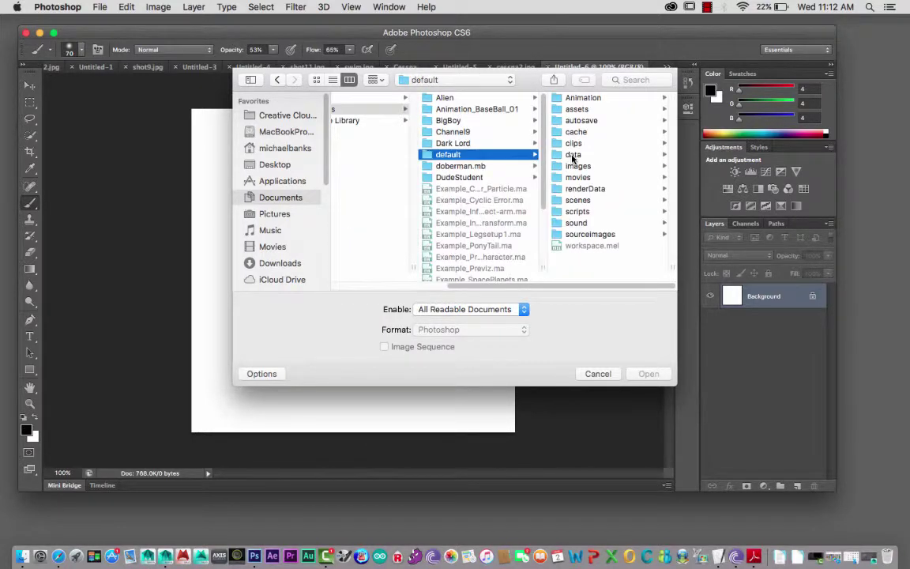
left_click(577, 166)
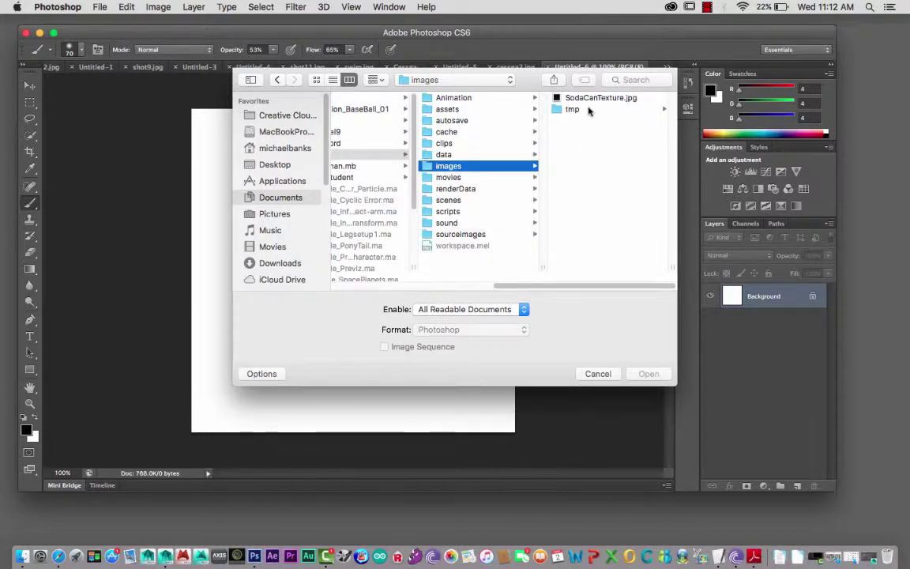
left_click(591, 98)
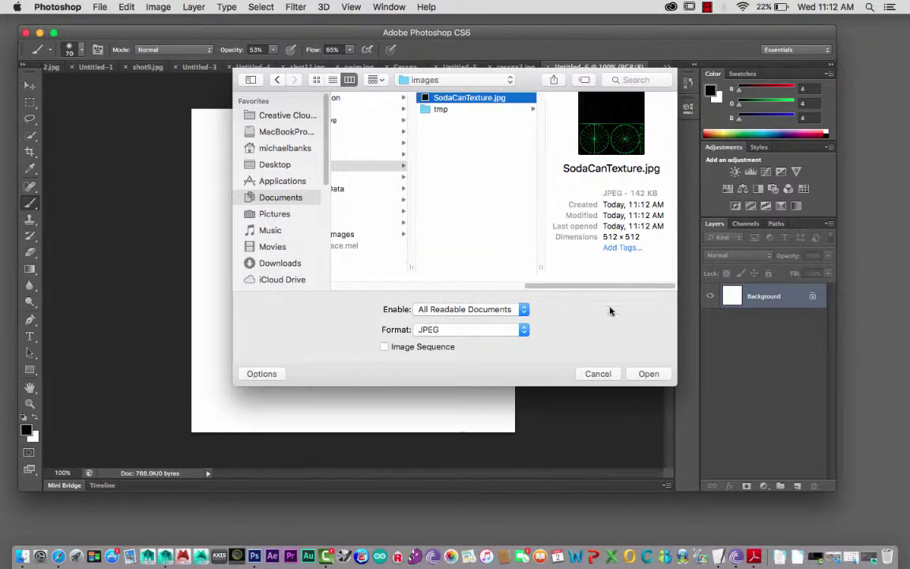
left_click(644, 374)
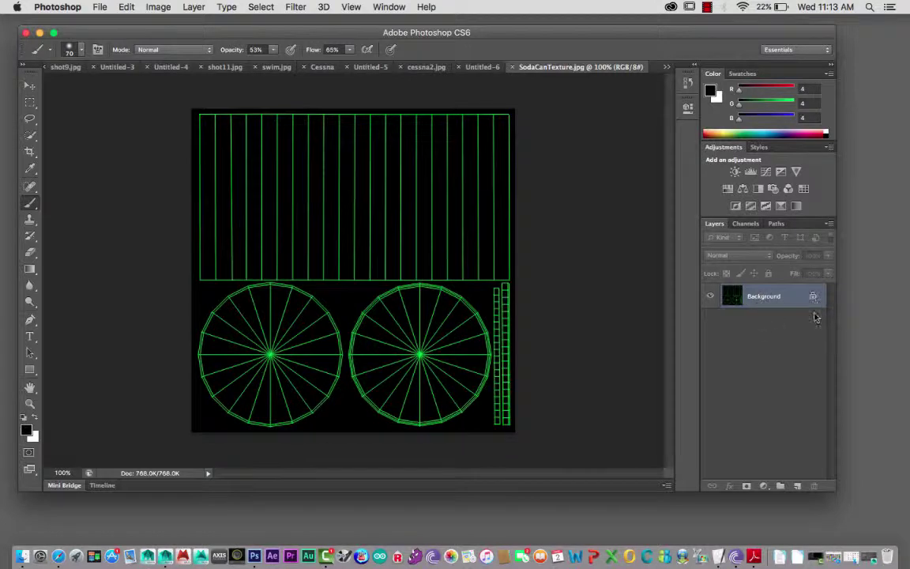
- Add a new empty layer above the UV layout and toggle the Background layer's visibility off and on
left_click(798, 487)
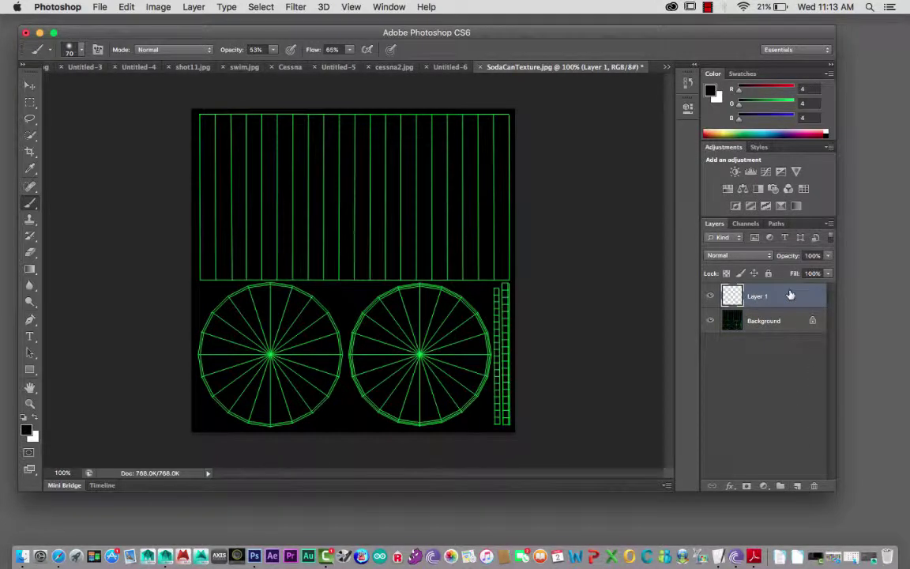
left_click(710, 322)
left_click(710, 323)
left_click(710, 322)
left_click(711, 322)
- Open the Pepsi-CanLabel image from the UVMAPPING folder in Pictures/SAE IMAGES
left_click(98, 8)
left_click(98, 33)
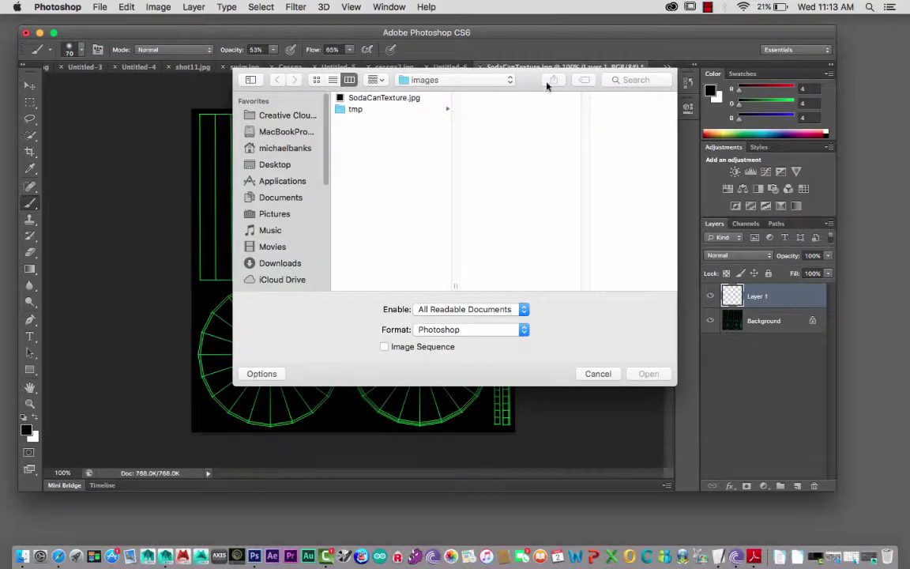
left_click(280, 214)
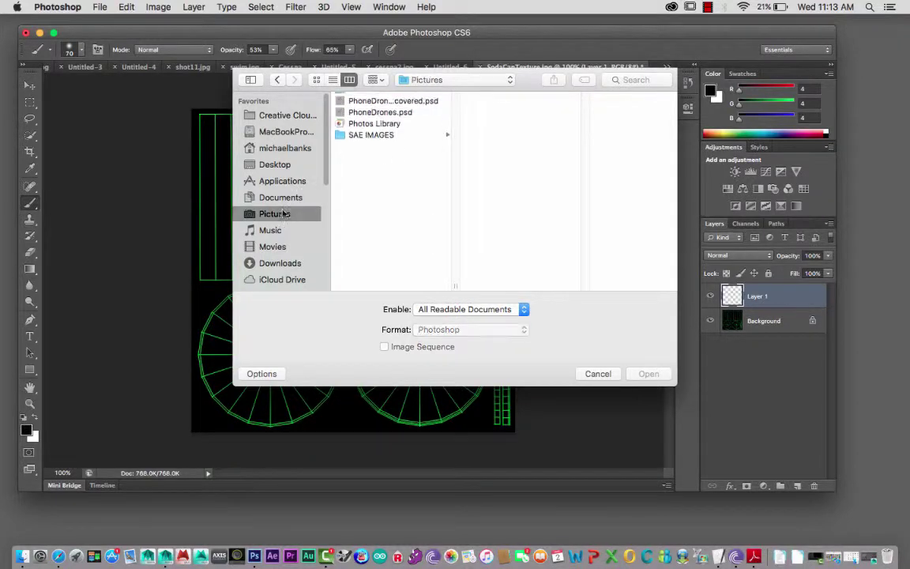
left_click(369, 145)
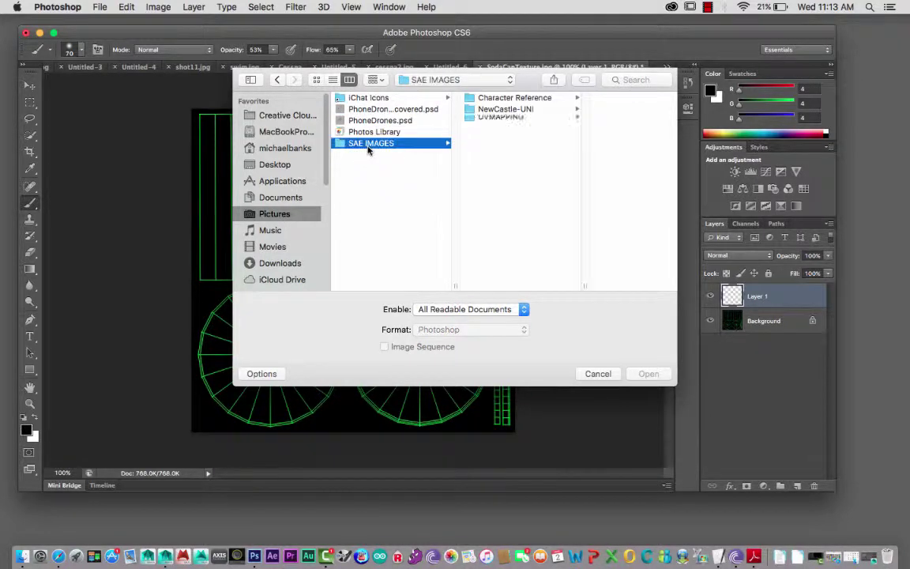
left_click(489, 121)
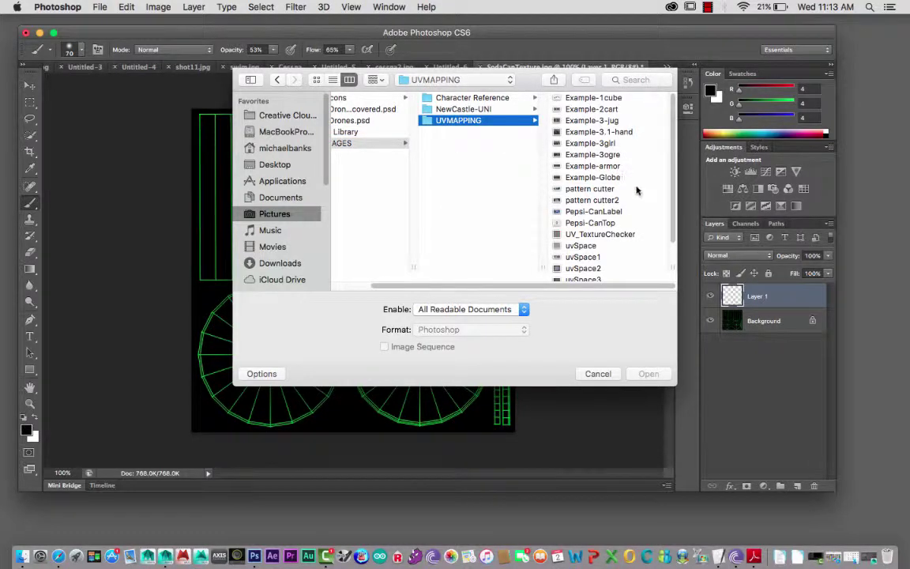
left_click(607, 223)
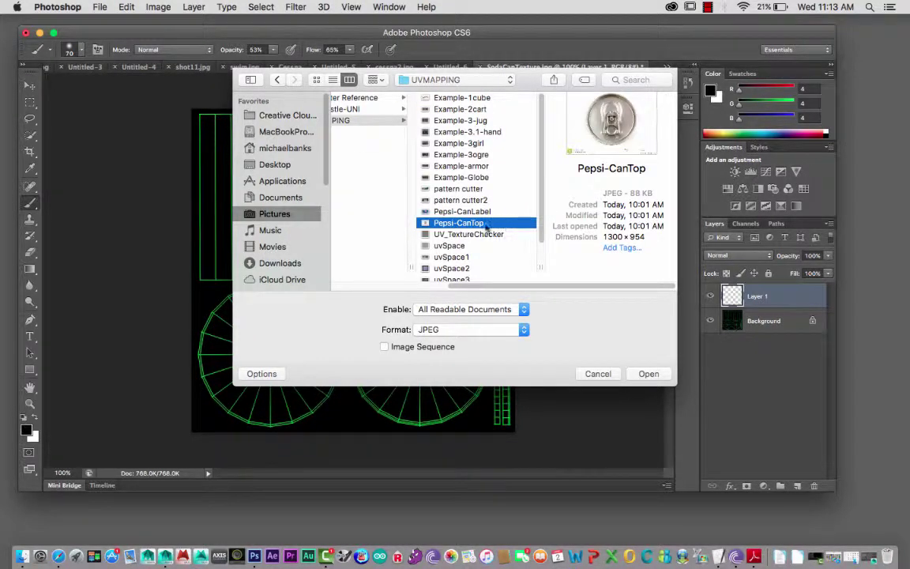
left_click(478, 212)
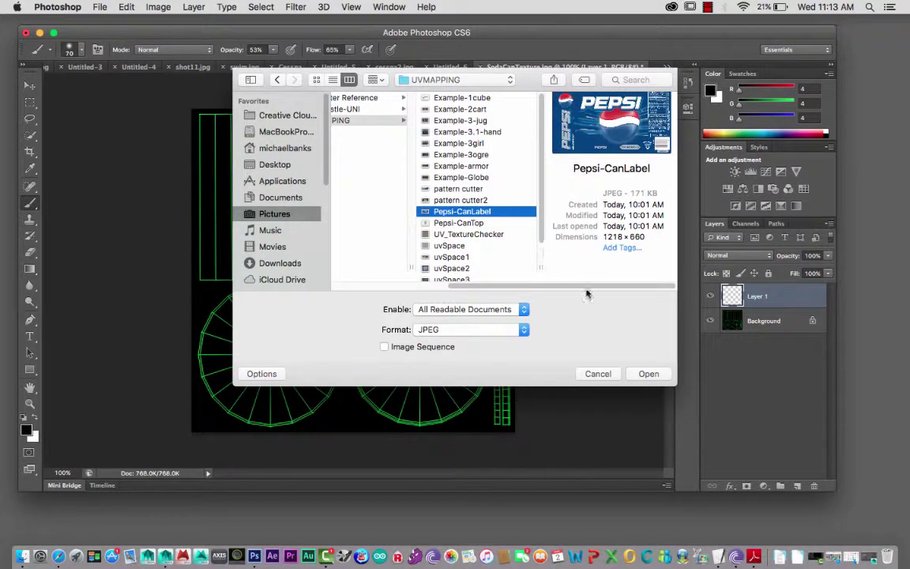
left_click(648, 375)
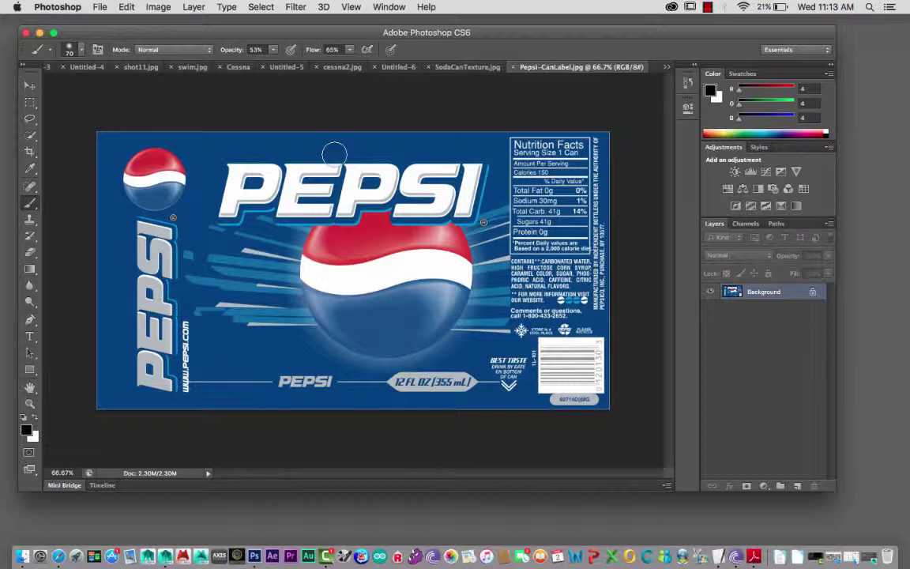
- Copy the entire can label image and paste it into Layer 1 of SodaCanTexture.jpg
key("super+a")
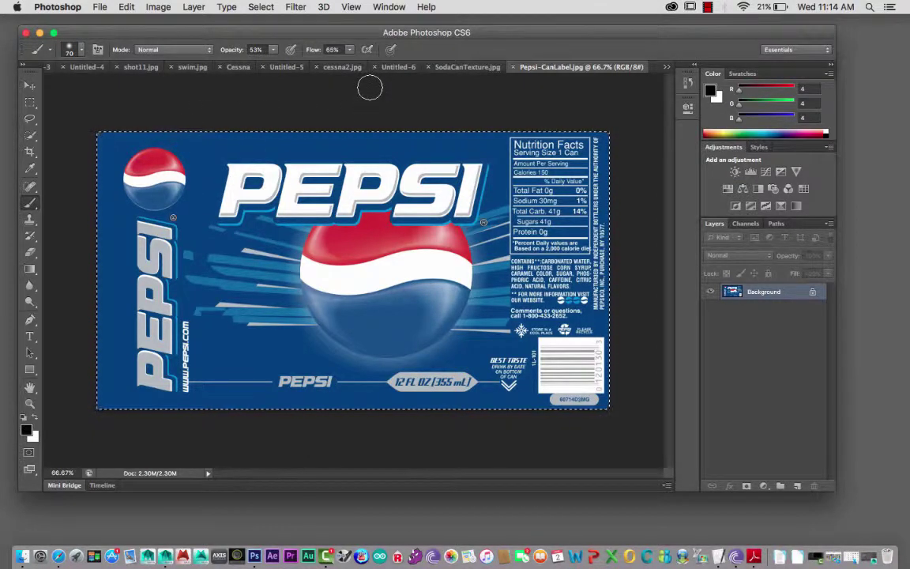
key("super+c")
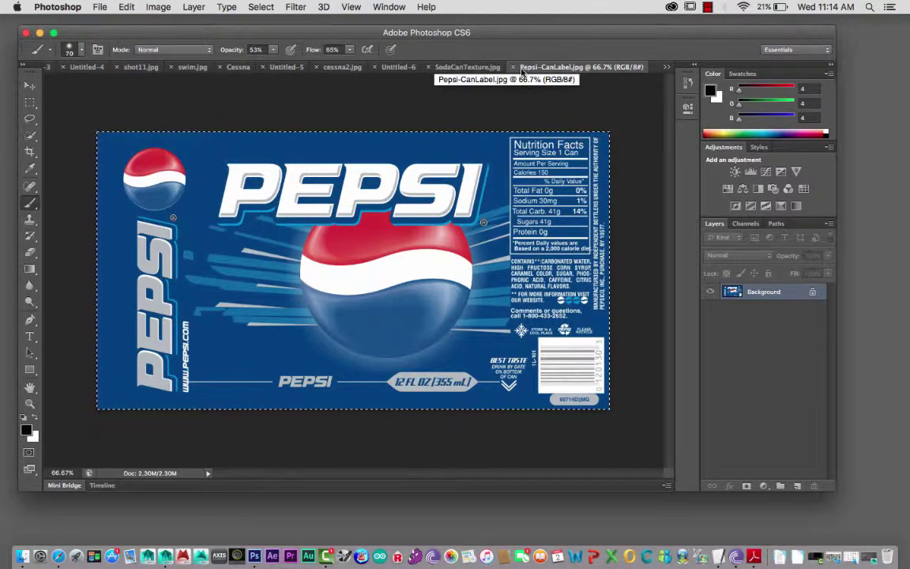
left_click(463, 68)
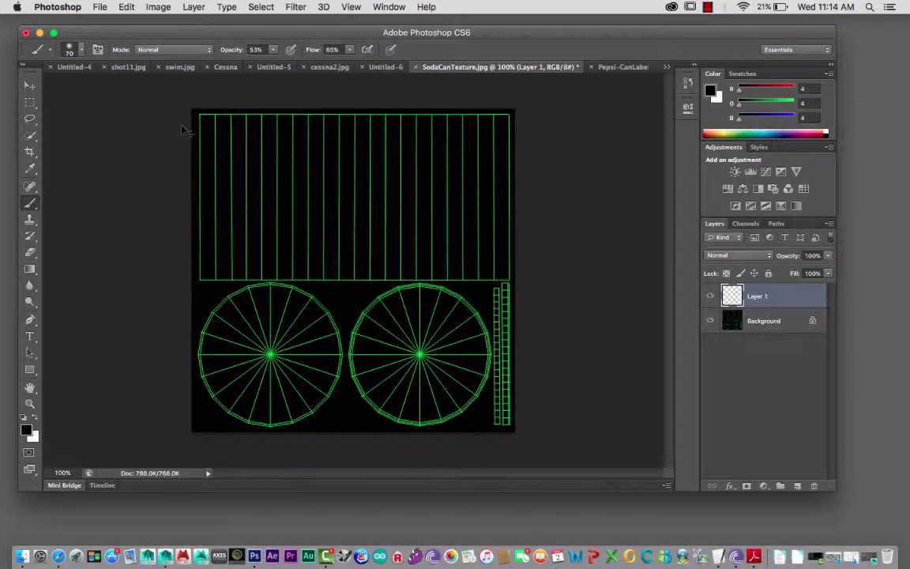
key("super+v")
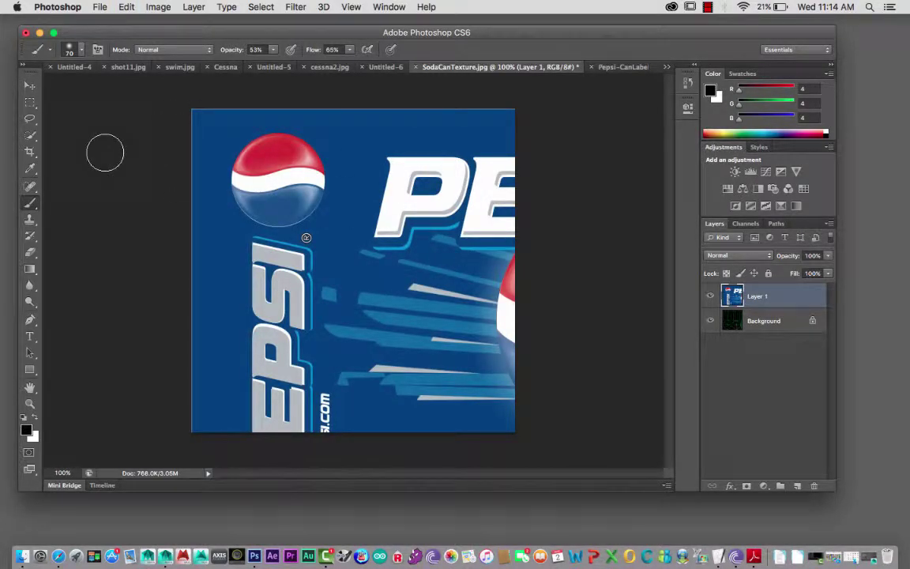
- Free-transform the label to about 40% and position it over the can side's rectangular UV shell
key("super+t")
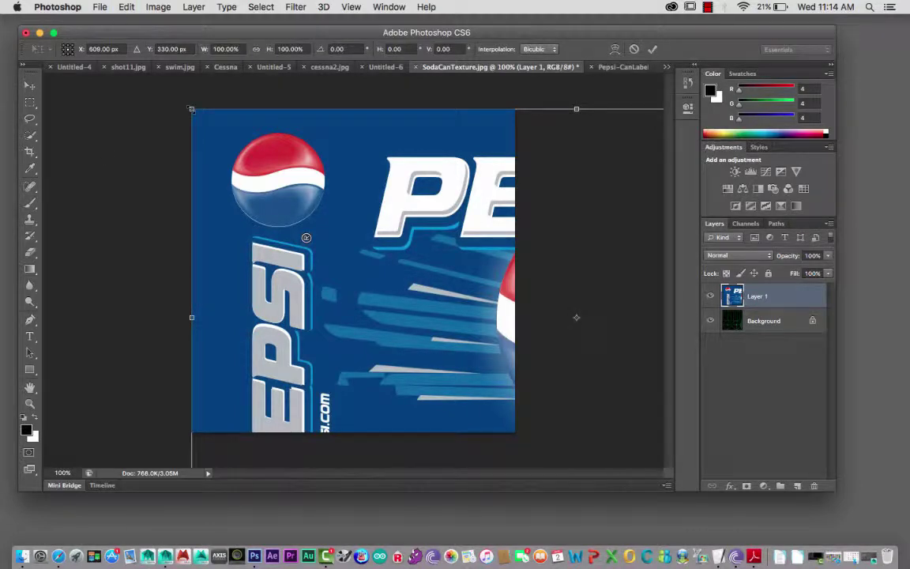
left_click_drag(191, 109, 489, 271)
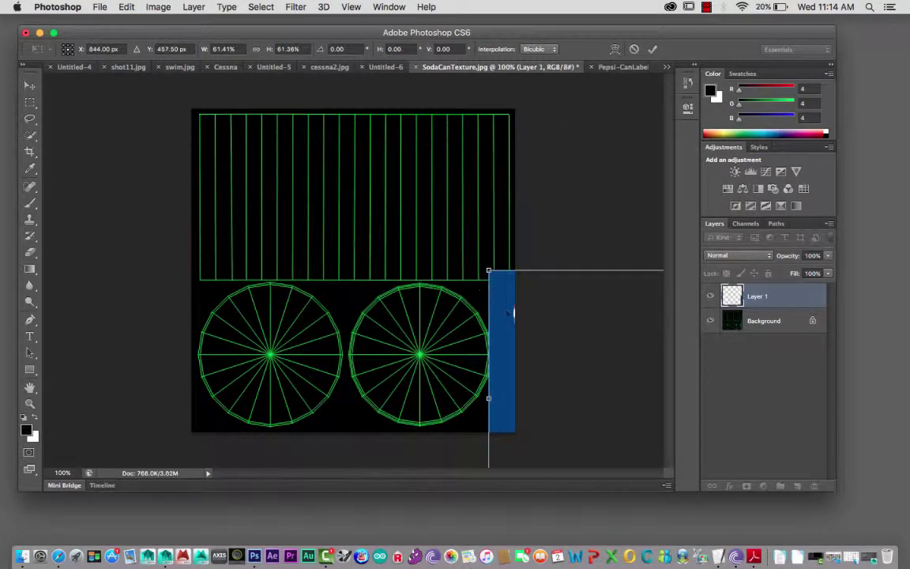
left_click_drag(512, 313, 182, 168)
left_click_drag(158, 124, 317, 203)
left_click_drag(398, 252, 282, 167)
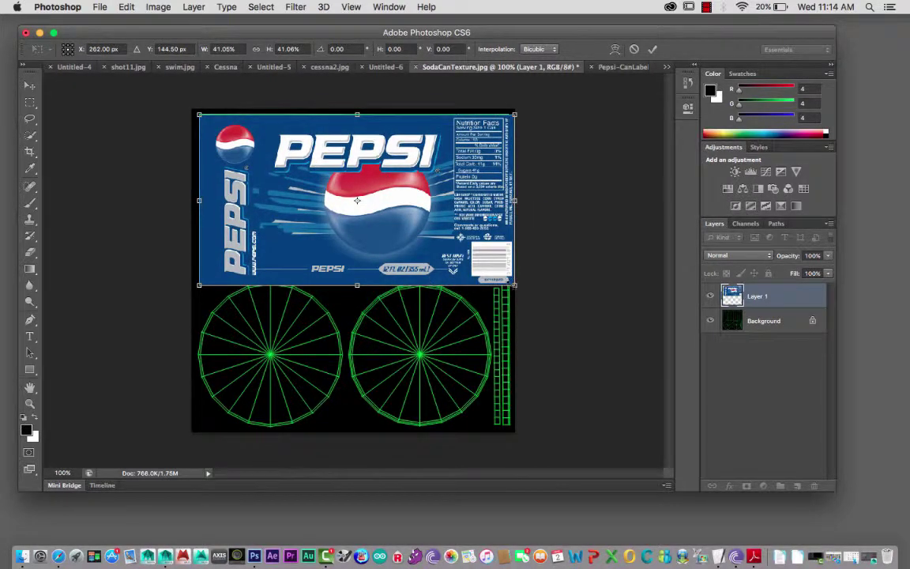
mouse_move(515, 284)
left_mouse_down()
mouse_move(498, 277)
mouse_move(506, 278)
left_mouse_up()
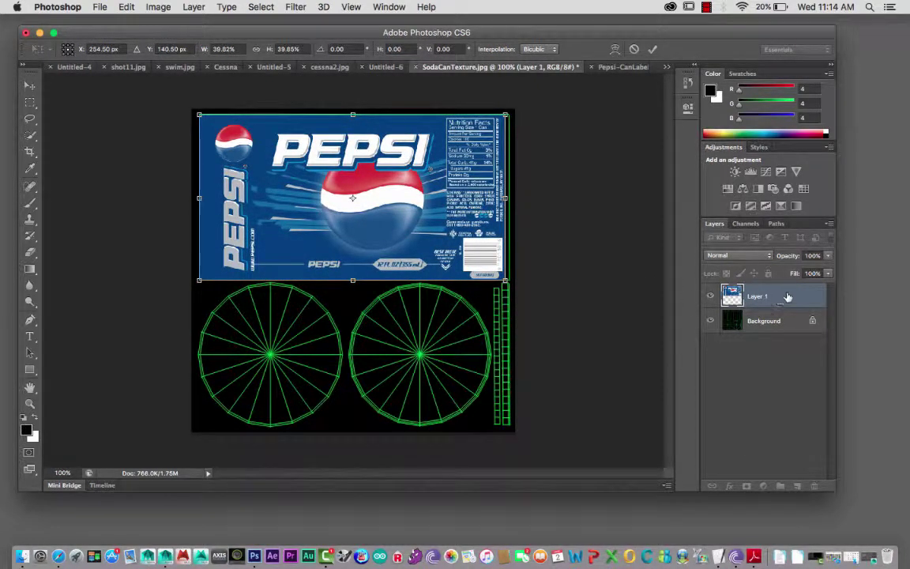
- Lower Layer 1's opacity to 38%, widen the label to about 41% to cover the side UV shell, and apply the transform
left_click(829, 257)
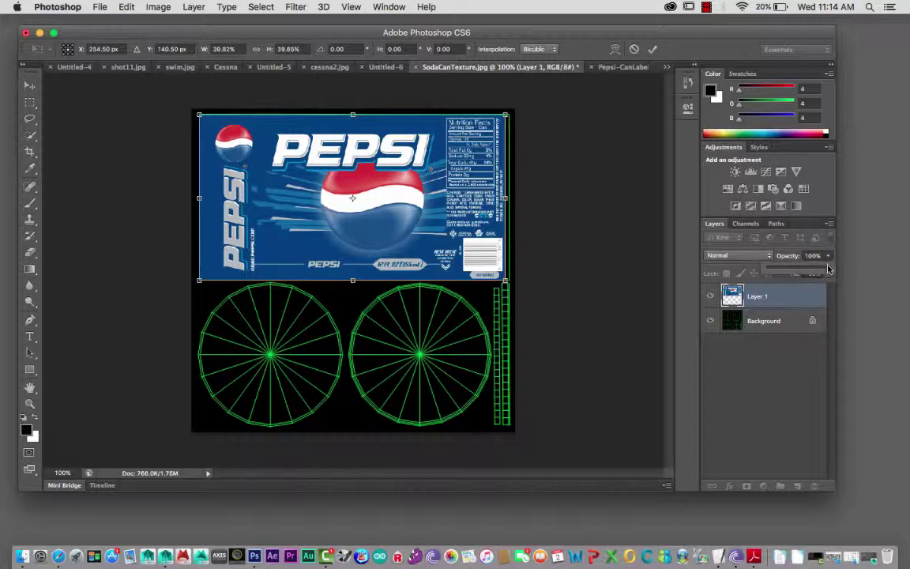
left_click_drag(829, 270, 792, 273)
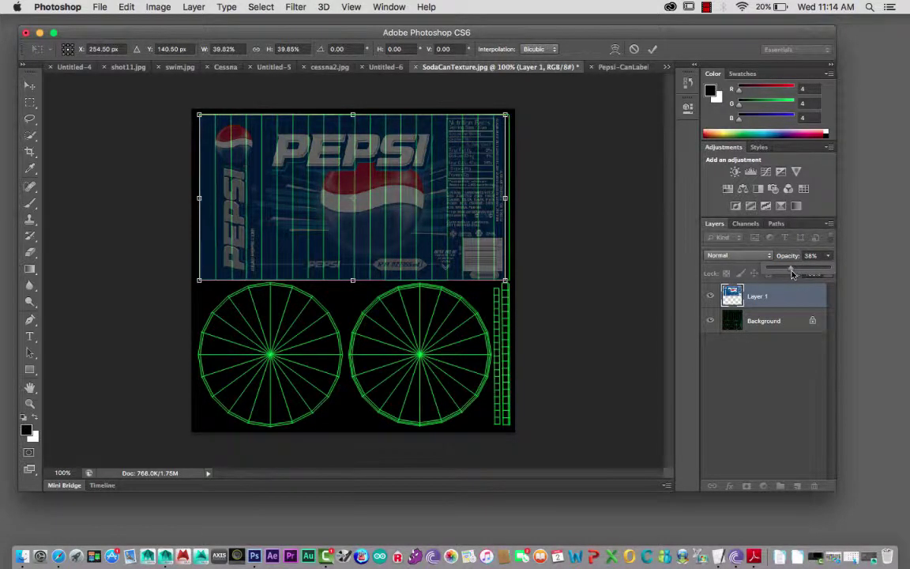
left_click_drag(504, 280, 514, 280)
key("Left")
key("Left")
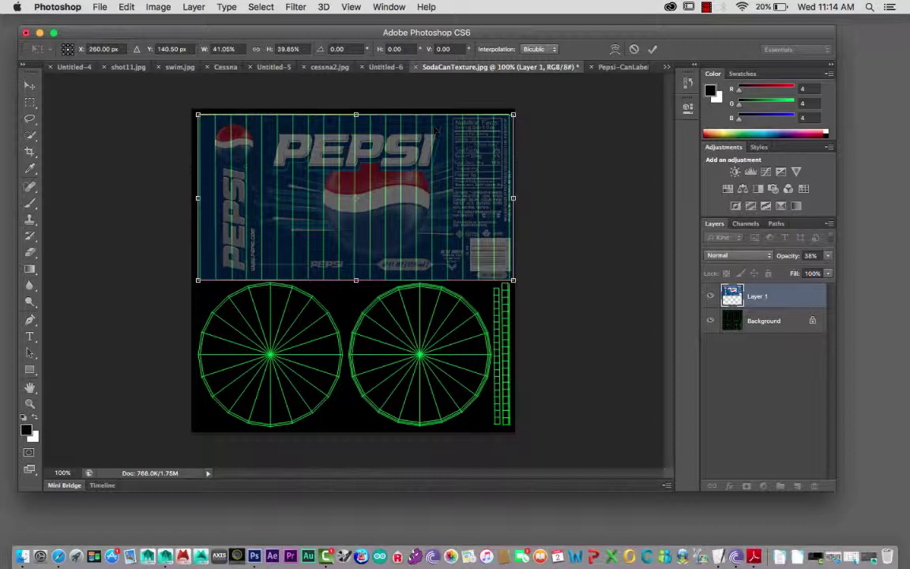
key("Return")
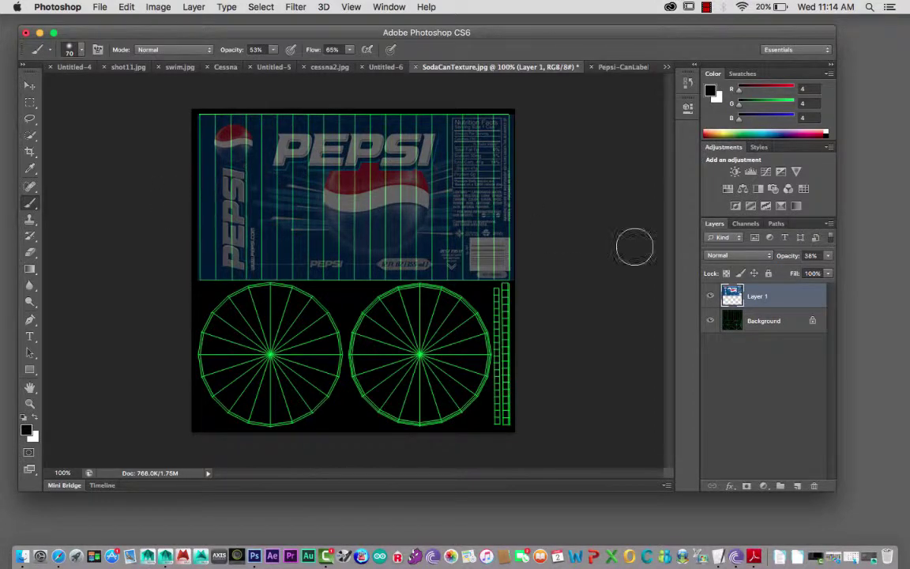
- Set Layer 1's opacity to 100% and close the Pepsi-CanLabel.jpg document
left_click(828, 255)
left_click_drag(790, 271, 832, 276)
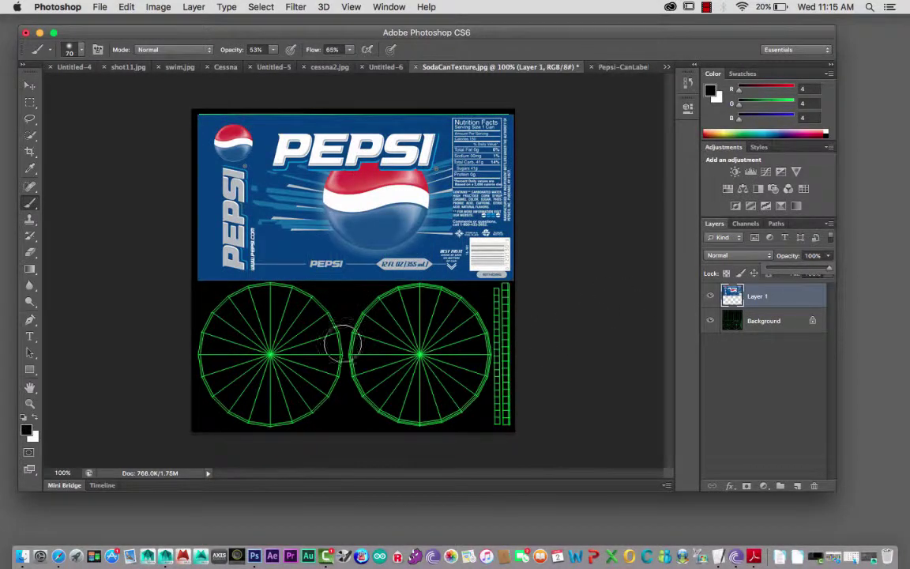
left_click(612, 68)
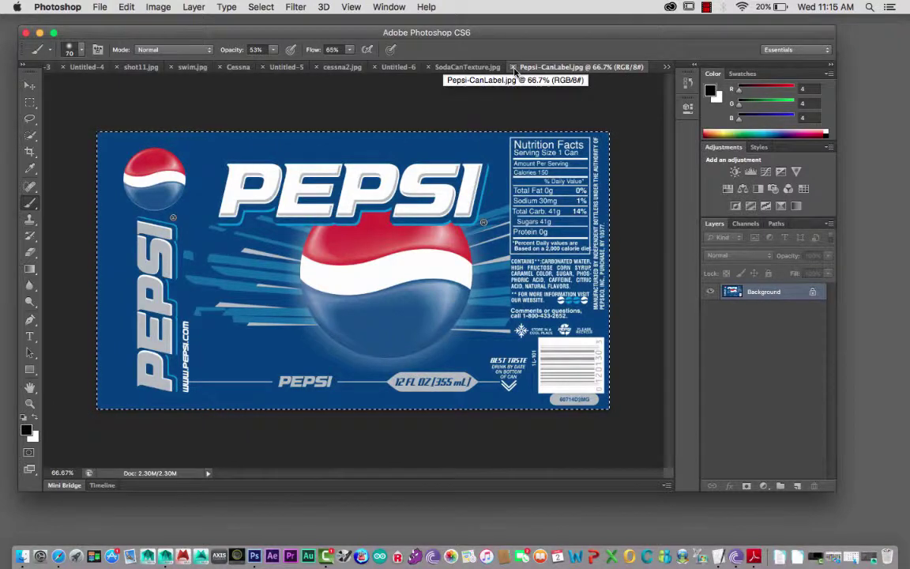
left_click(483, 67)
- Open the Pepsi-CanTop image from the UVMAPPING folder
left_click(96, 8)
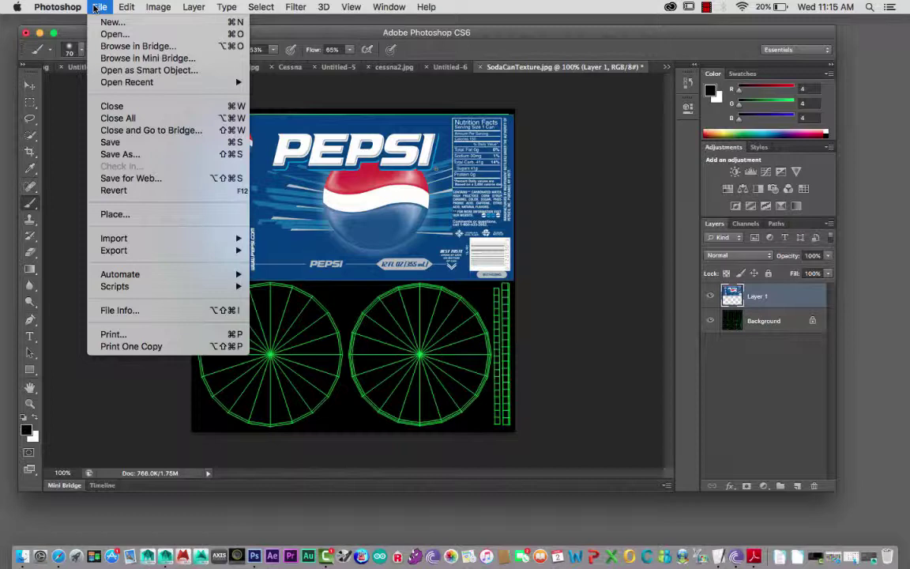
left_click(111, 34)
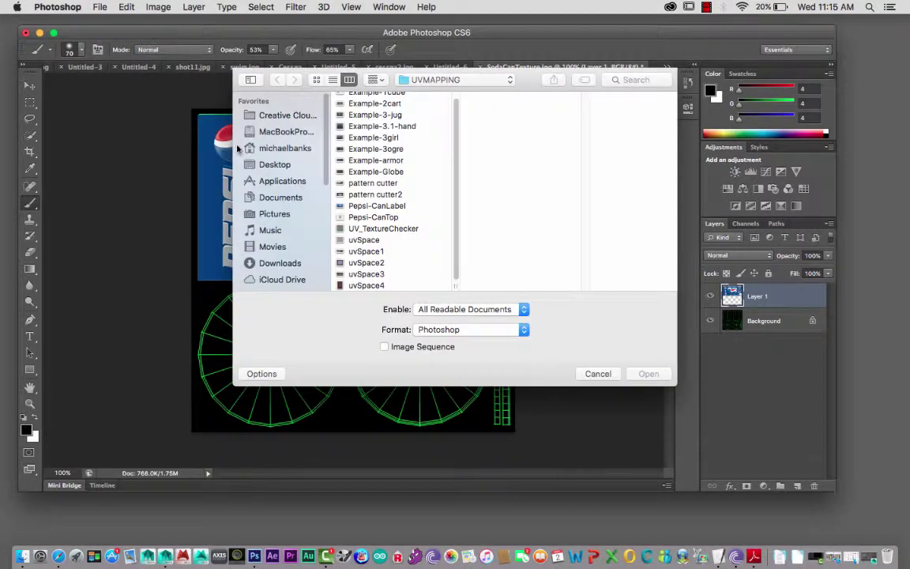
left_click(375, 218)
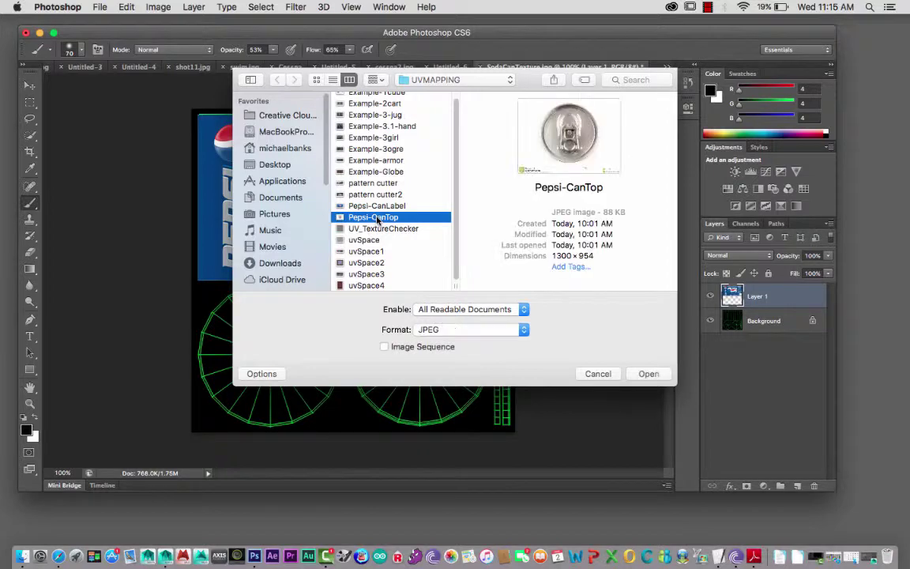
left_click(634, 373)
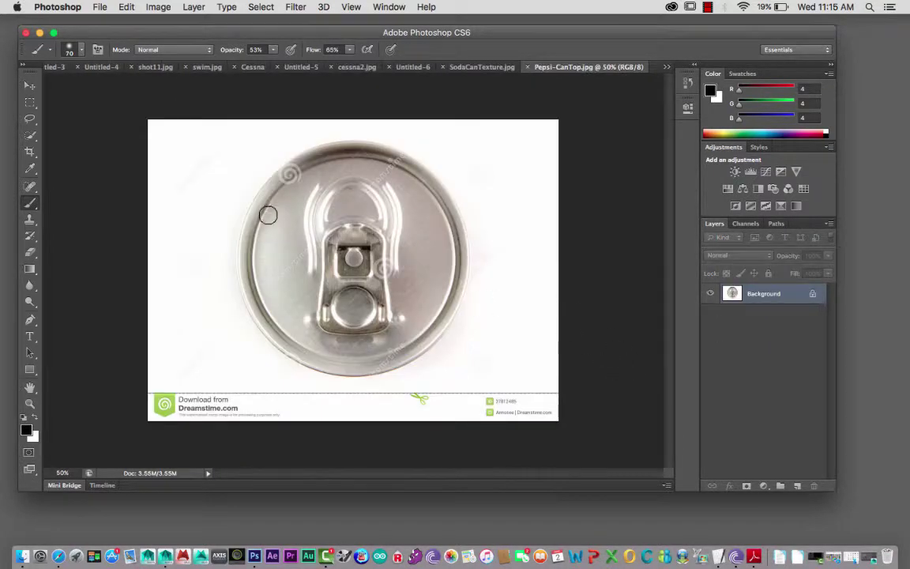
- Select the round can top with the Elliptical Marquee, drawing a circle from its centre out to just beyond the rim
left_click(33, 106)
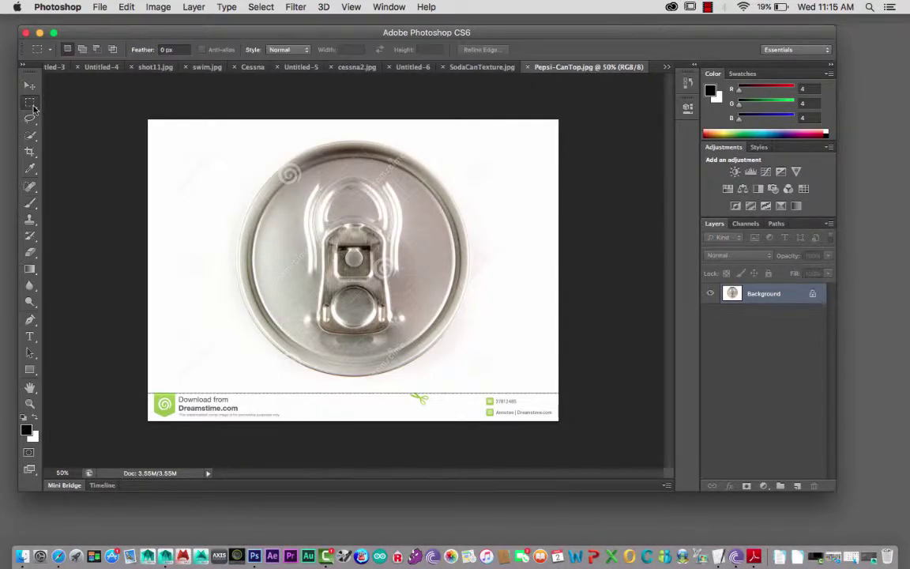
left_click(33, 105)
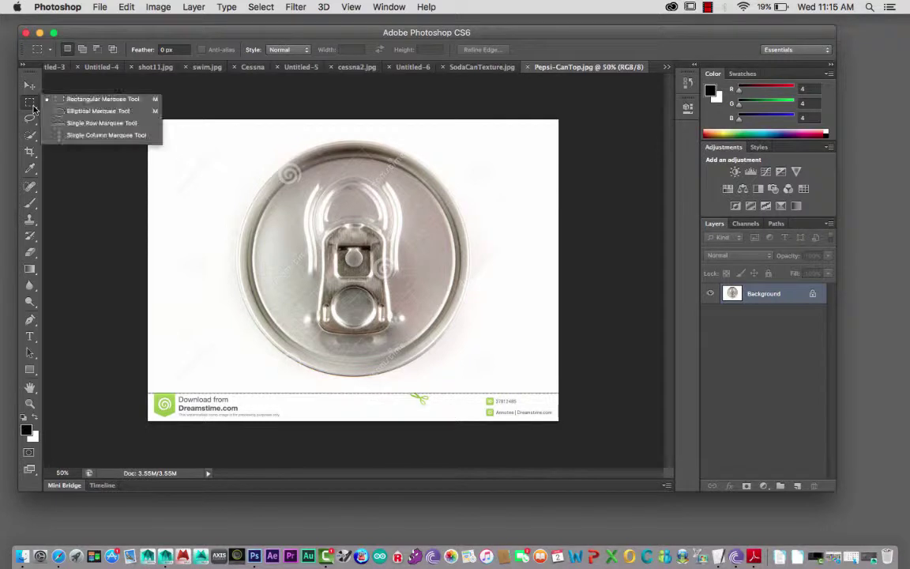
left_click(76, 111)
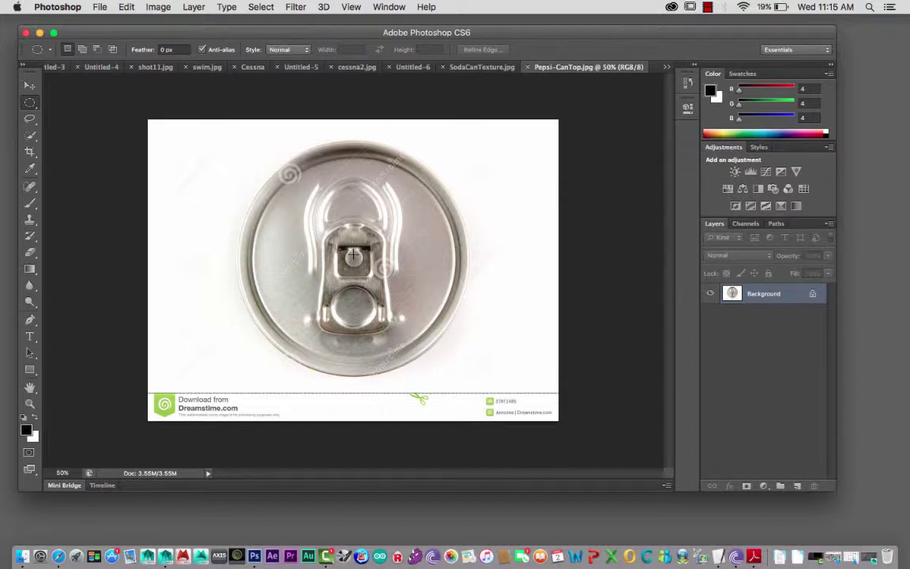
right_click(353, 251)
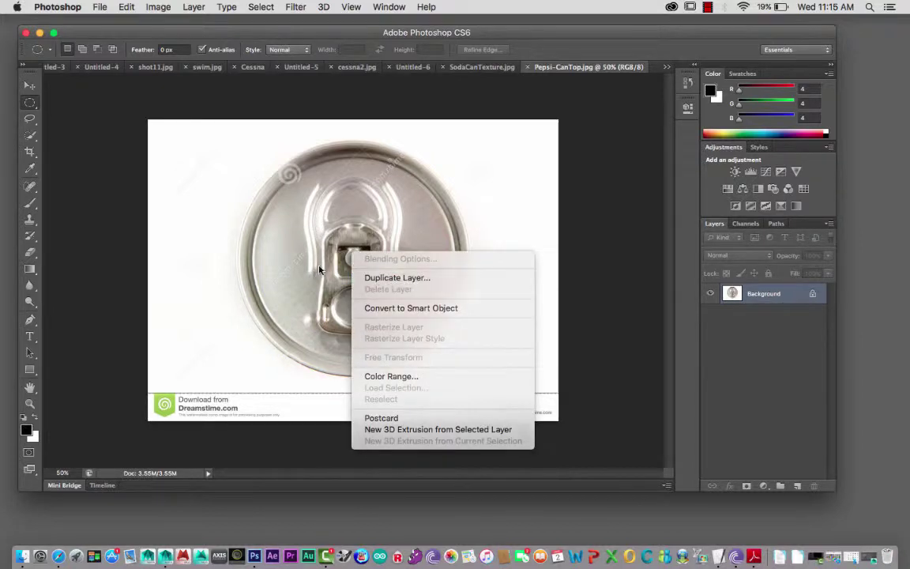
left_click(348, 256)
mouse_move(347, 255)
left_mouse_down()
mouse_move(412, 307)
mouse_move(603, 409)
mouse_move(356, 259)
left_mouse_up()
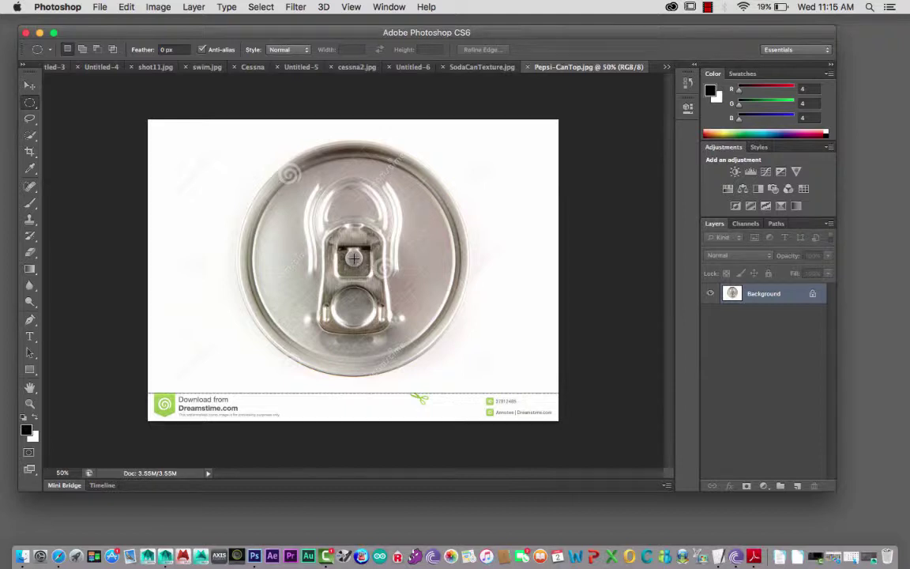
left_click_drag(353, 258, 473, 380, "alt")
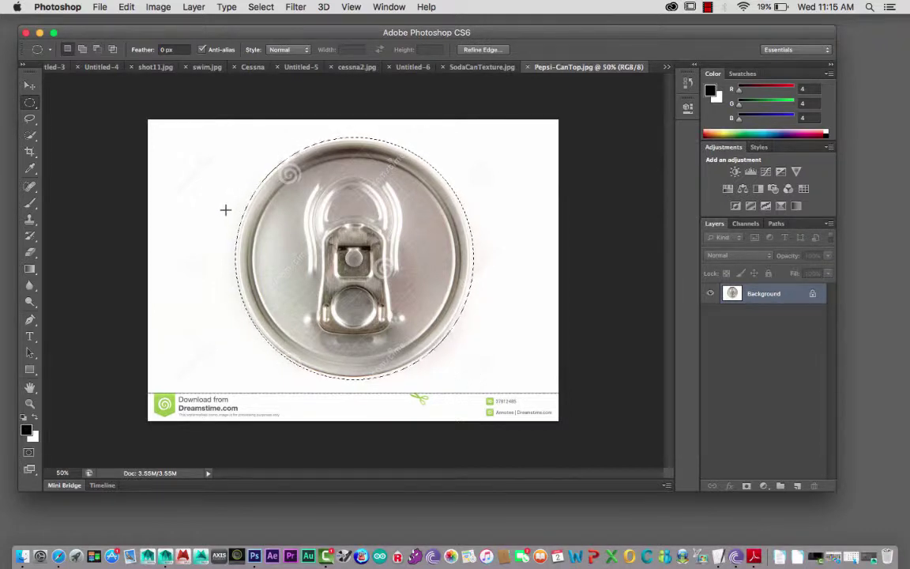
- Paste the copied can top onto a new layer in the SodaCanTexture.jpg document
left_click(462, 67)
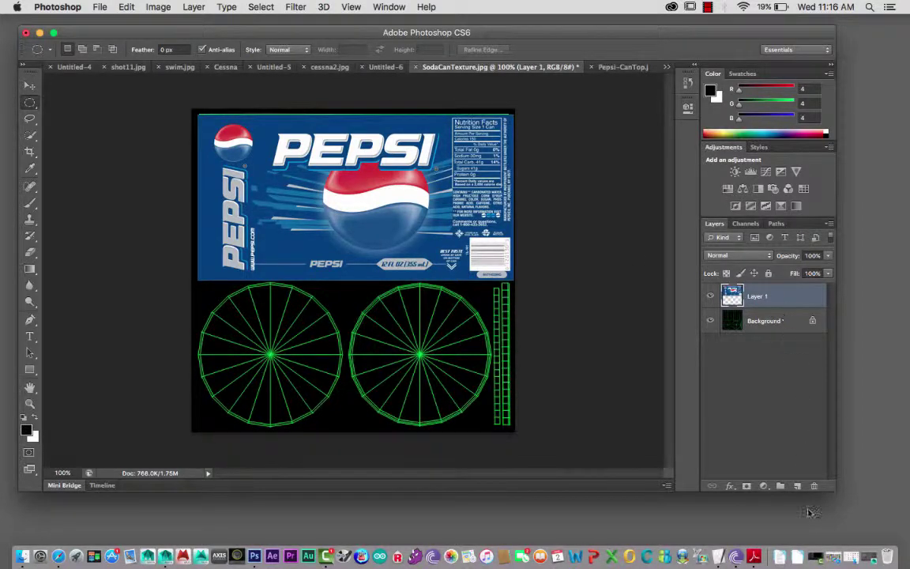
left_click(797, 486)
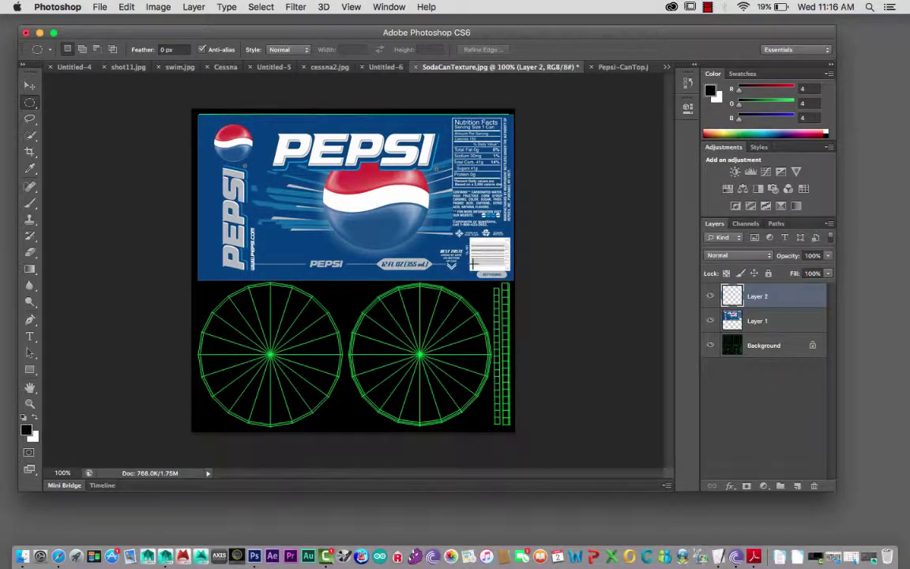
key("super+v")
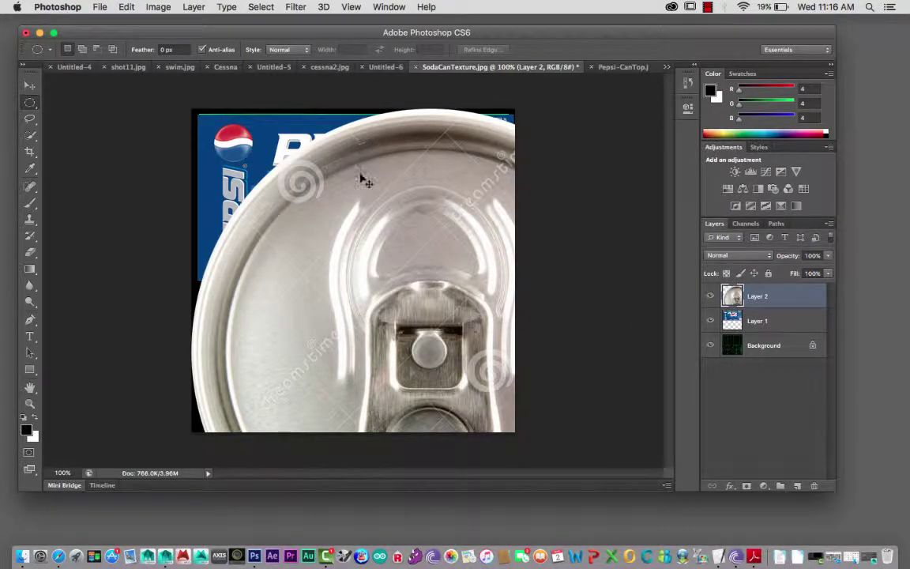
- Free-transform the can top down to about 33% and move it over the left circular UV shell
key("super+t")
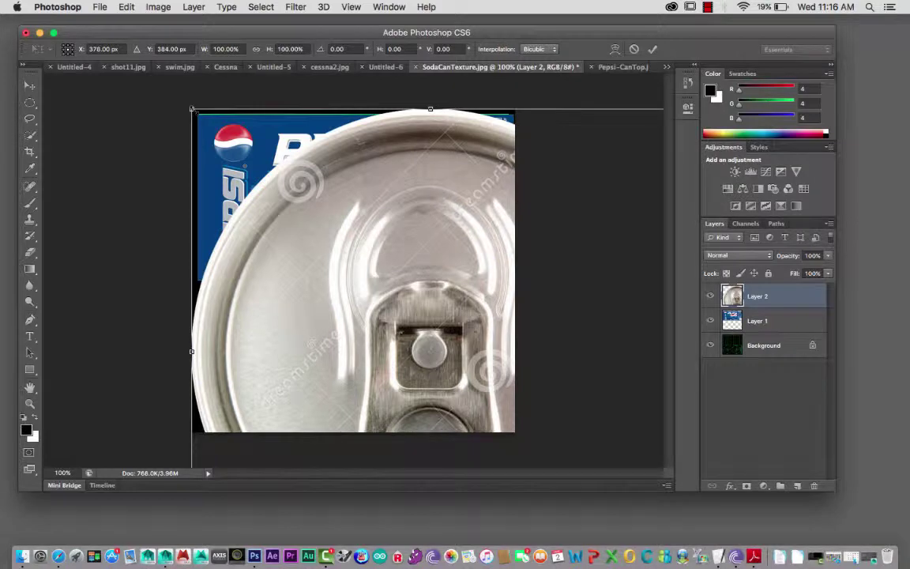
left_click_drag(192, 109, 258, 219)
left_click_drag(300, 262, 307, 285)
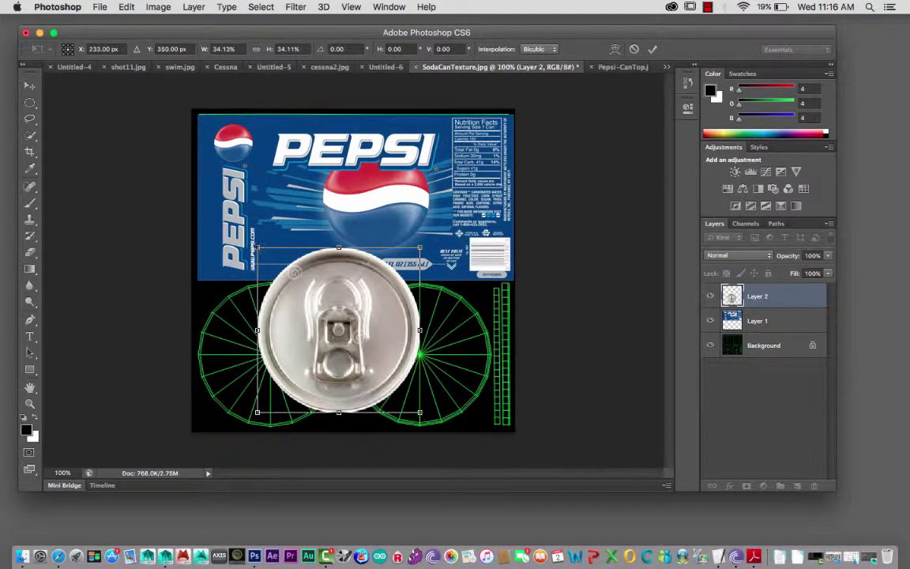
left_click_drag(257, 248, 261, 252)
left_click_drag(334, 254, 286, 265)
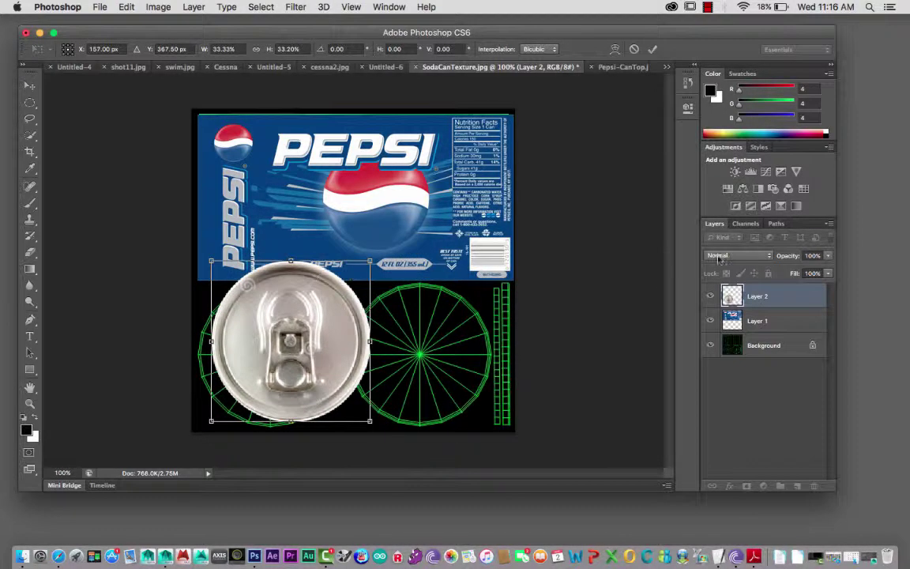
- Lower Layer 2's opacity to 55% and scale the can top to about 31% to match the left circular UV shell
left_click(828, 255)
left_click_drag(828, 273, 803, 272)
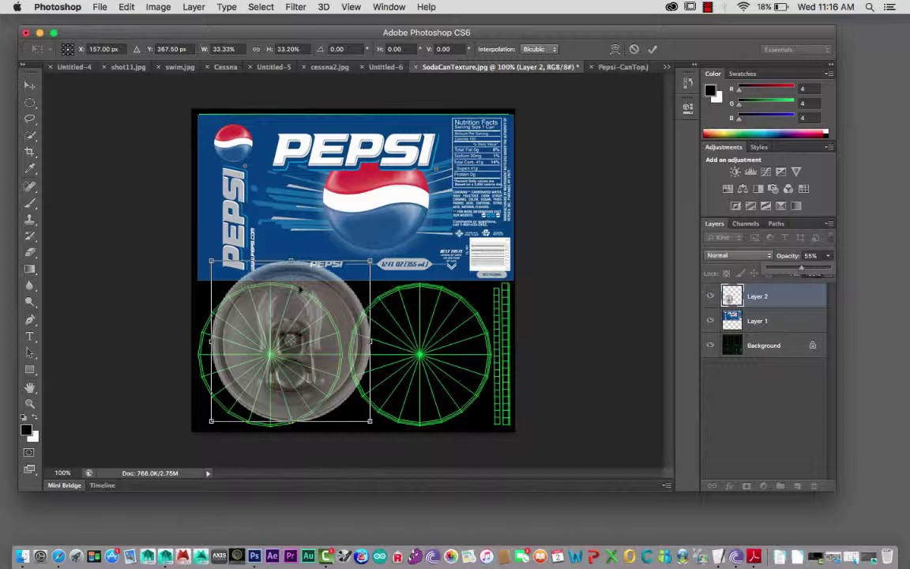
left_click_drag(302, 290, 279, 303)
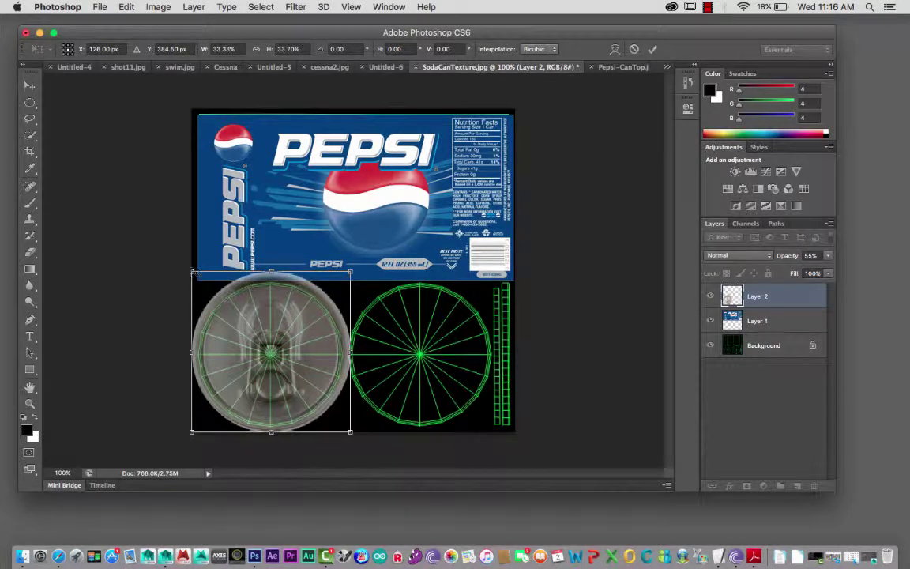
left_click_drag(192, 272, 203, 282)
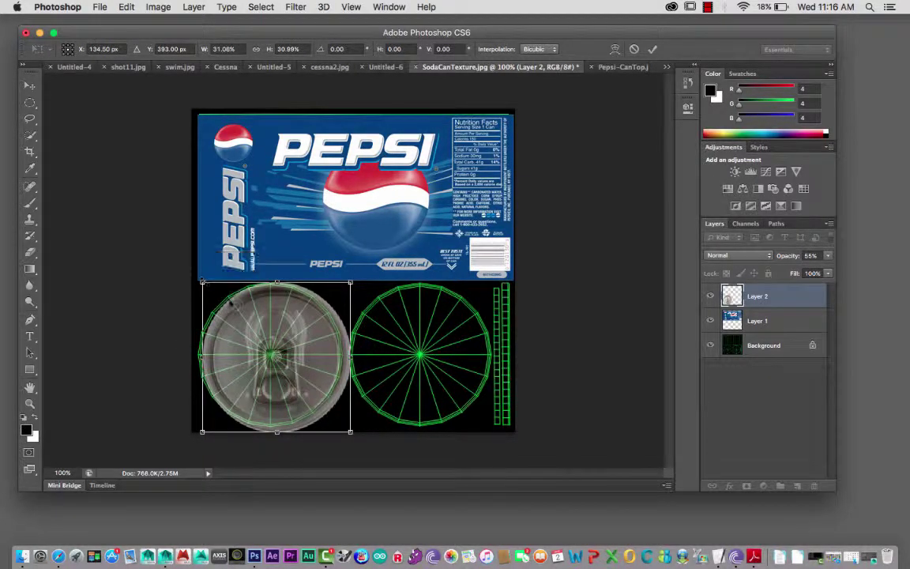
left_click_drag(240, 311, 234, 309)
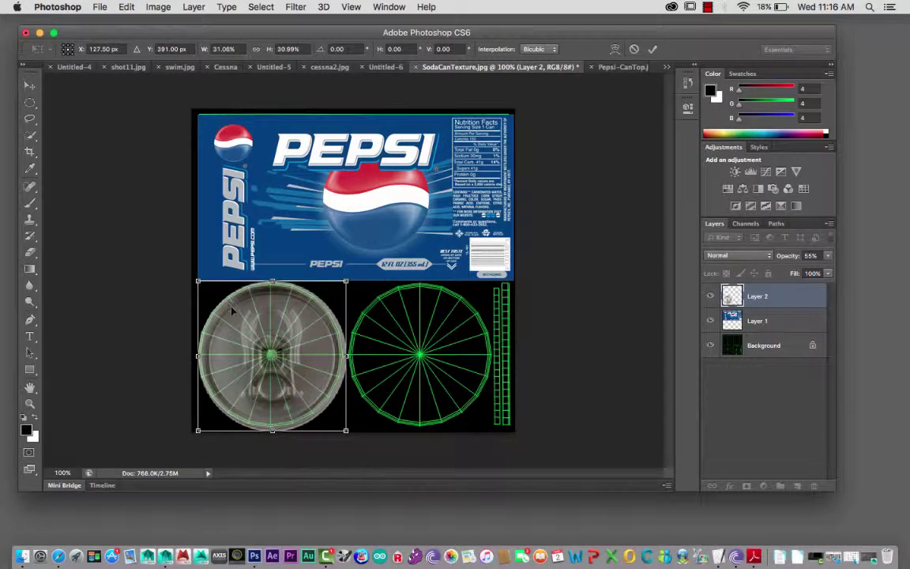
left_click_drag(189, 281, 197, 282)
left_click_drag(225, 313, 222, 312)
- Nudge the can top a few pixels to centre it on the left circular UV shell
key("Left")
key("Left")
key("Left")
key("Left")
key("Up")
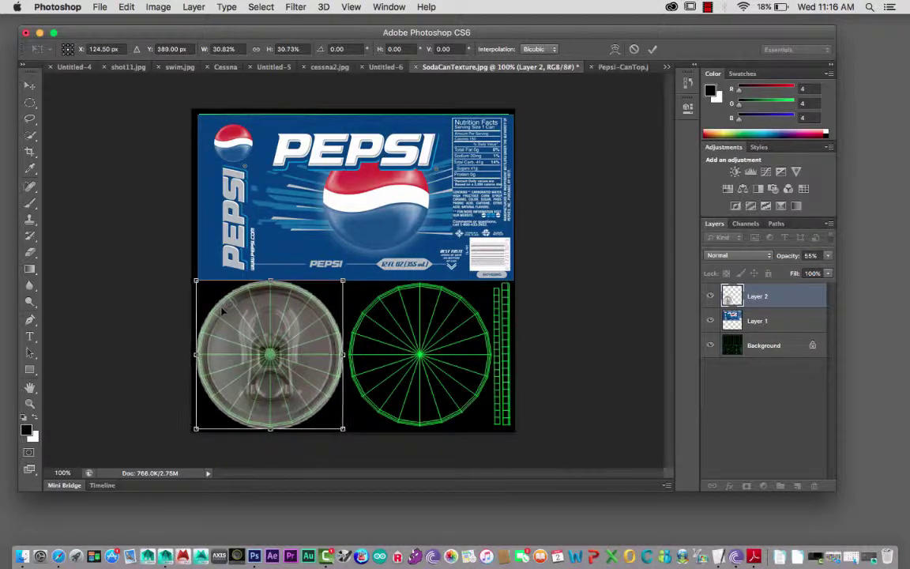
key("Up")
key("Right")
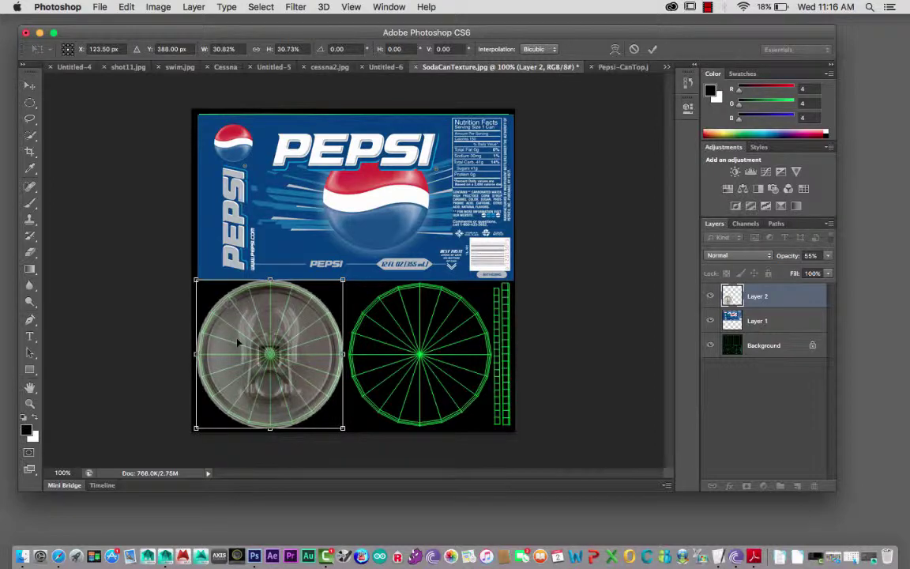
- Apply the can top's transform and set Layer 2's opacity to 100%
key("Return")
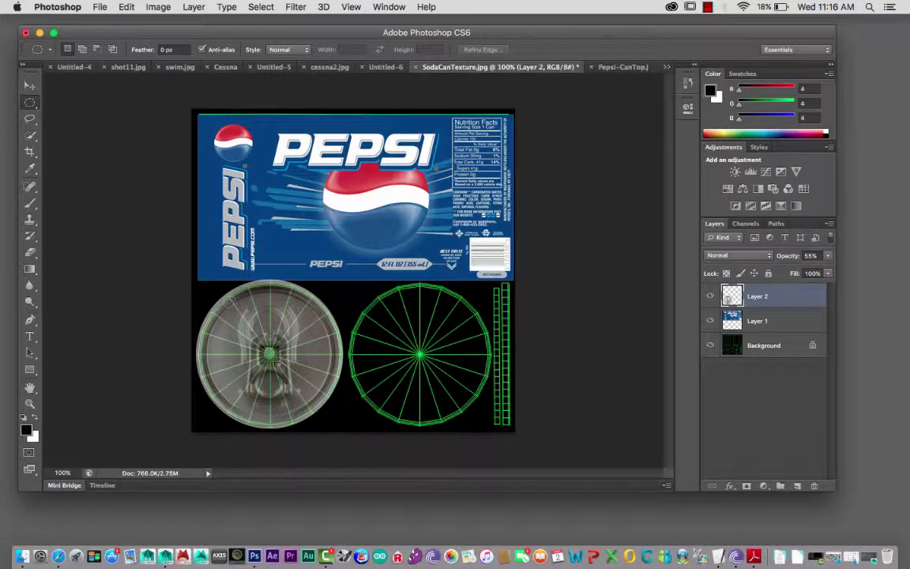
left_click(828, 257)
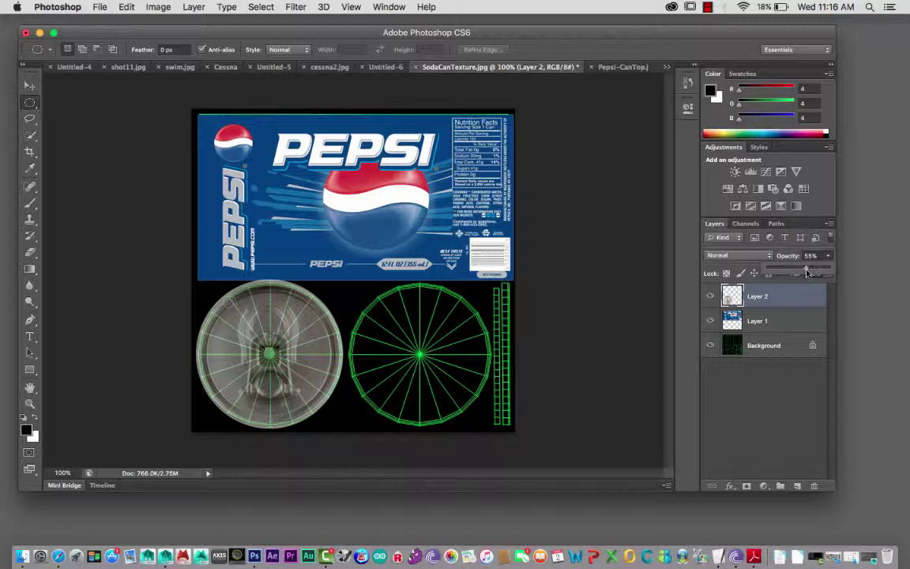
left_click_drag(807, 272, 831, 273)
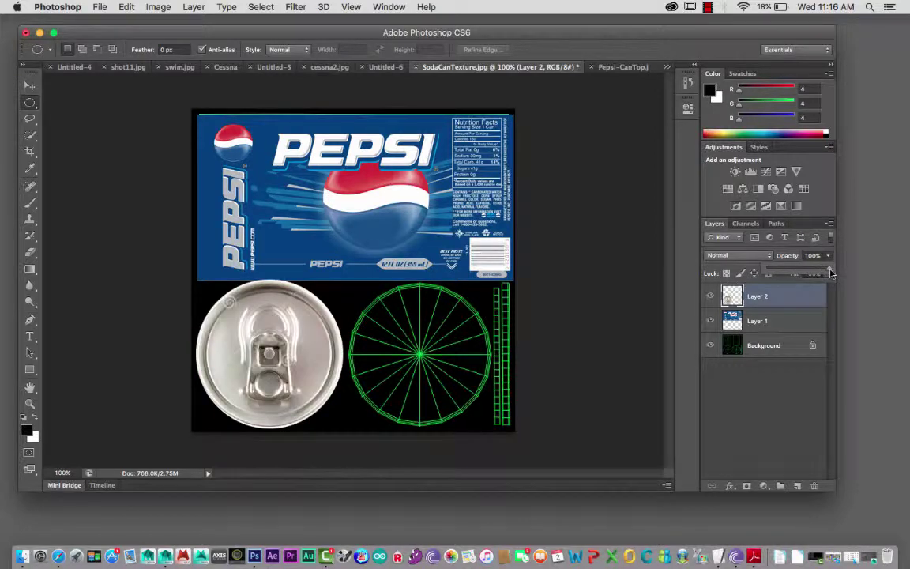
- Add a new layer above the can top and set the foreground colour to light gray b1b7b1
left_click(798, 485)
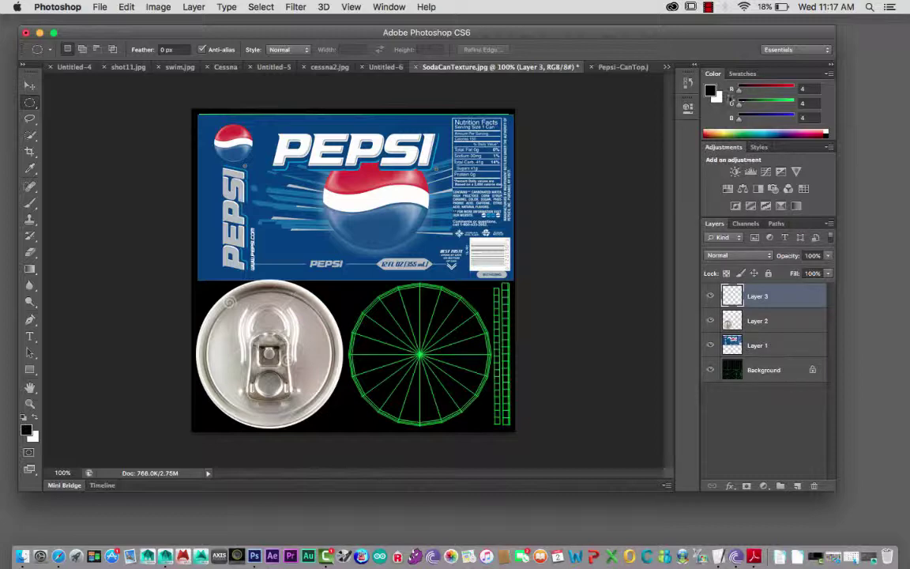
left_click(710, 91)
left_click_drag(621, 191, 674, 168)
left_click_drag(492, 293, 498, 234)
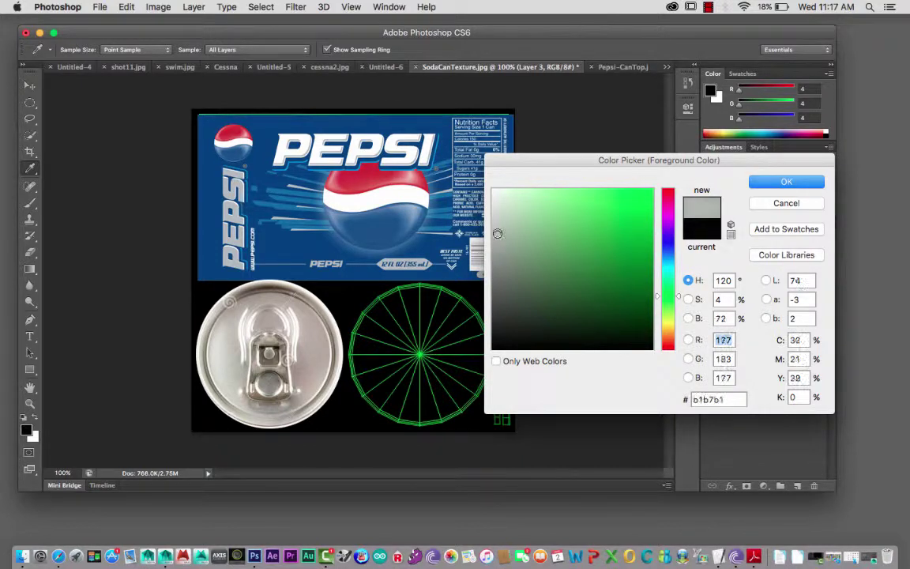
left_click(780, 182)
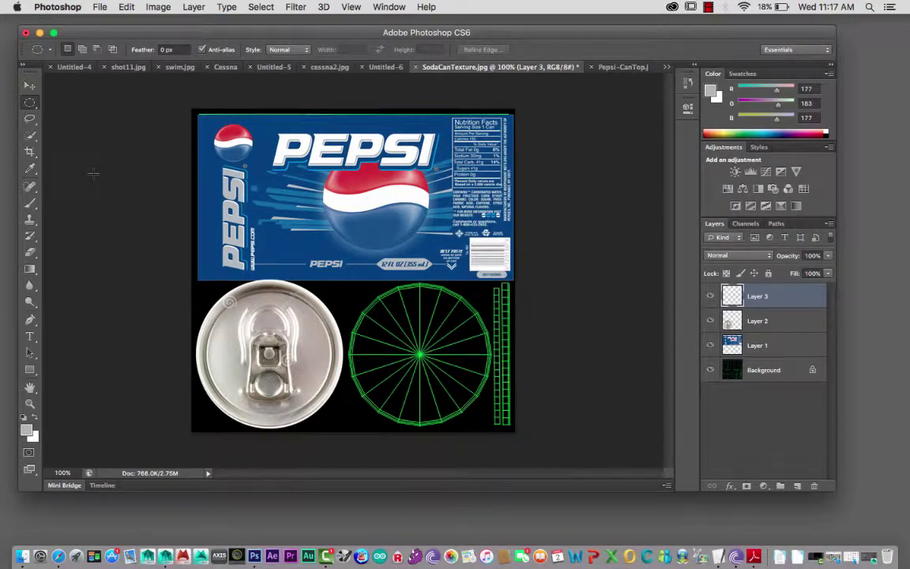
- Brush gray over the right circular UV shell and the narrow strip shells with the 70 px brush at 53% opacity
left_click(30, 202)
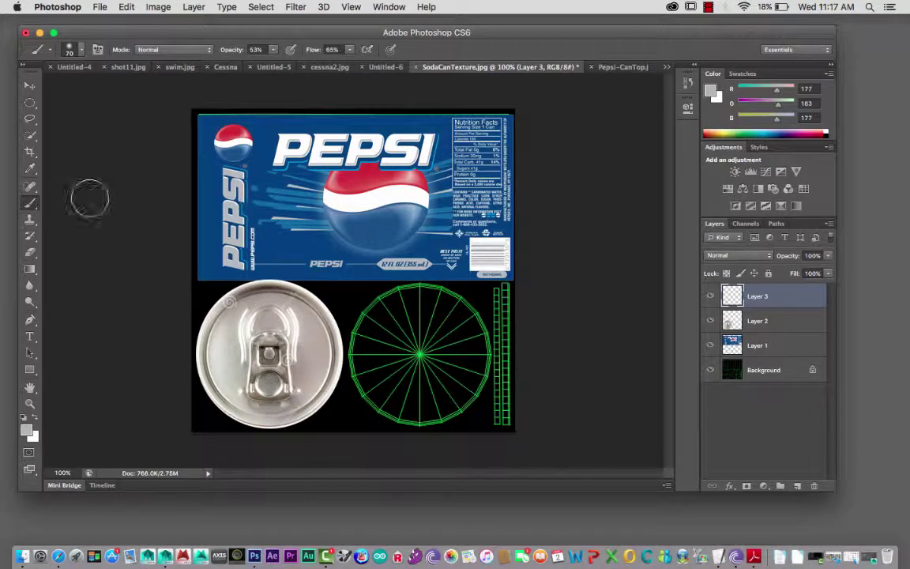
mouse_move(362, 306)
left_mouse_down()
mouse_move(373, 331)
mouse_move(407, 352)
mouse_move(379, 312)
mouse_move(426, 316)
mouse_move(363, 340)
mouse_move(445, 400)
mouse_move(384, 372)
left_mouse_up()
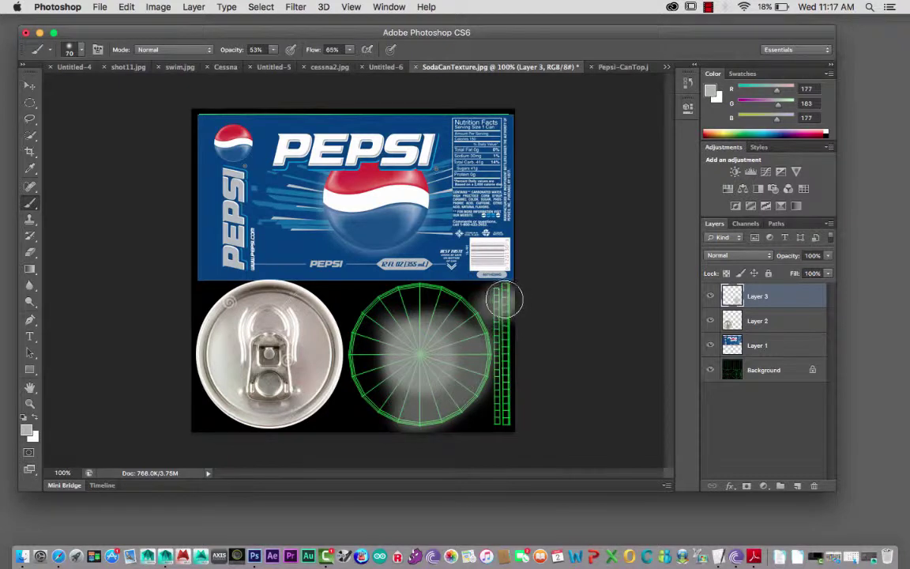
mouse_move(504, 300)
left_mouse_down()
mouse_move(509, 350)
mouse_move(505, 317)
mouse_move(497, 396)
mouse_move(498, 322)
mouse_move(496, 366)
left_mouse_up()
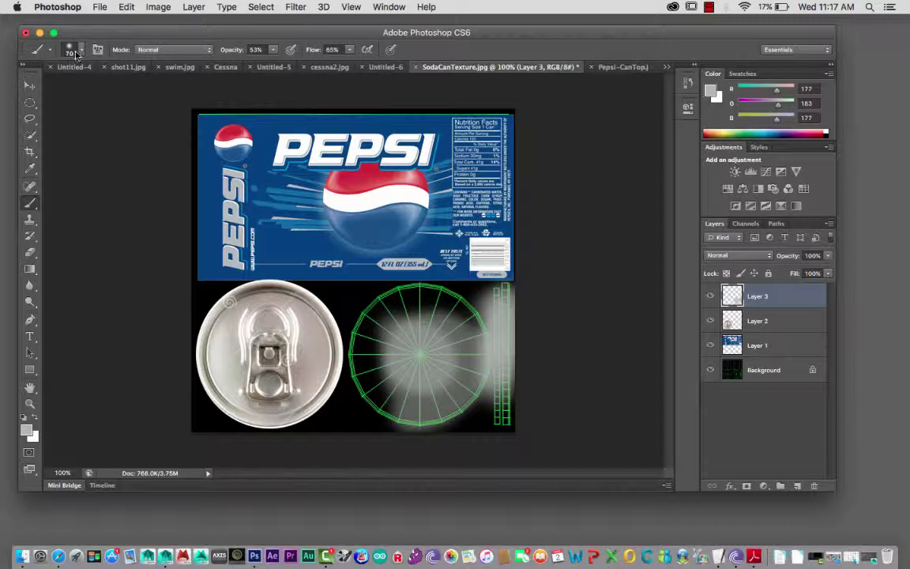
- Set the brush opacity to 100% and paint the narrow strip shells solid gray, reducing the brush to 9 px for their upper ends
left_click(272, 50)
left_click_drag(303, 68, 306, 68)
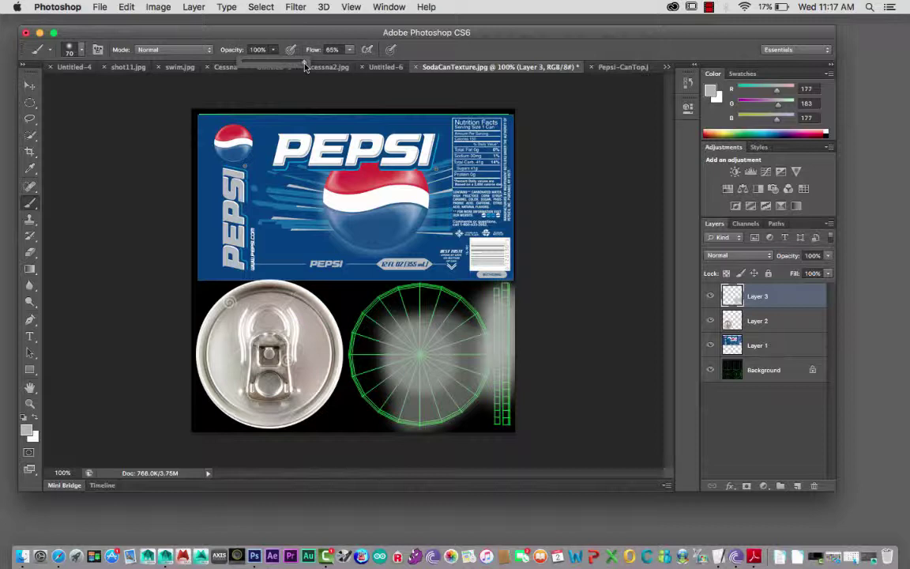
mouse_move(503, 341)
left_mouse_down()
mouse_move(501, 308)
mouse_move(498, 413)
mouse_move(493, 305)
left_mouse_up()
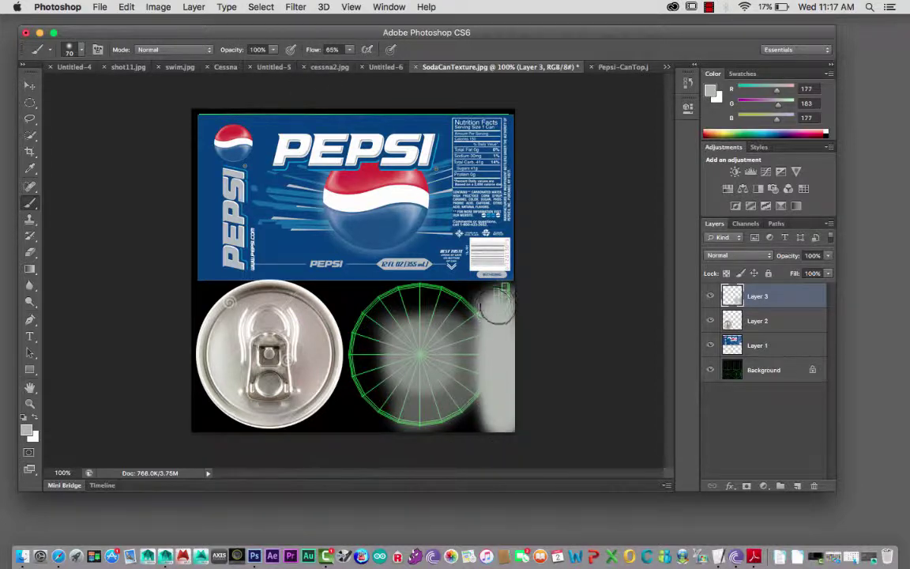
key("bracketleft")
key("bracketleft")
key("bracketleft")
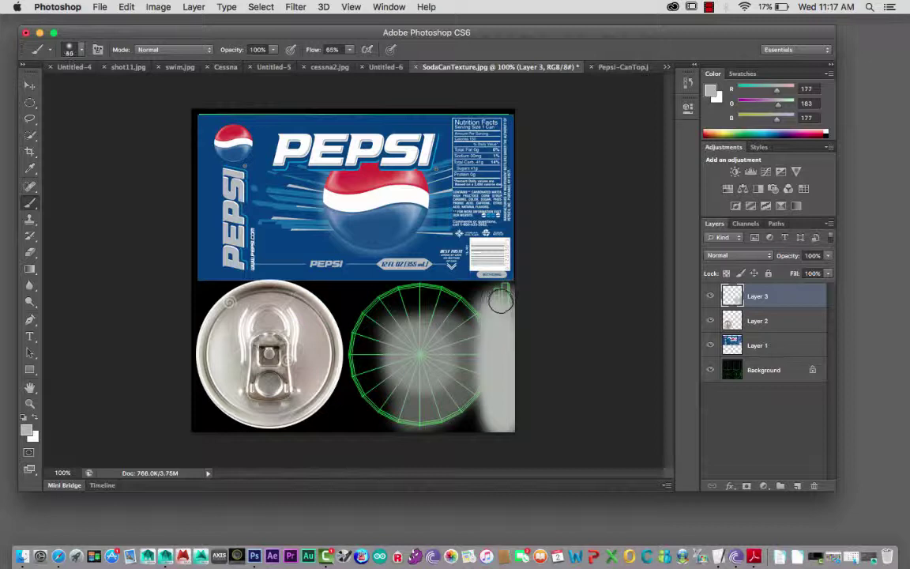
key("bracketleft")
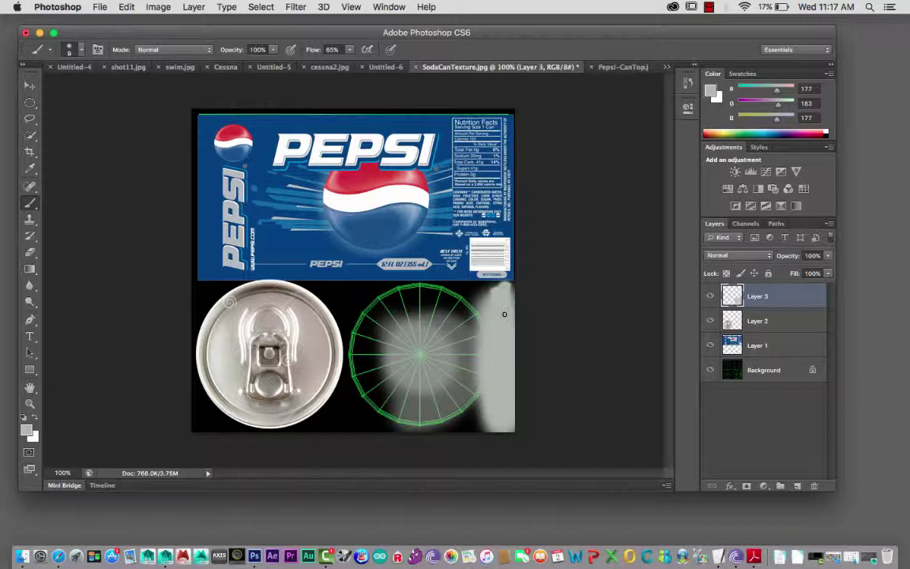
- Paint the right circular UV shell solid gray on Layer 3, enlarging and shrinking the brush to cover the centre and edges
key("bracketright")
key("bracketright")
key("bracketright")
mouse_move(454, 291)
left_mouse_down()
mouse_move(387, 294)
mouse_move(428, 289)
mouse_move(457, 310)
mouse_move(427, 335)
left_mouse_up()
key("bracketright")
key("bracketright")
key("bracketright")
key("bracketright")
key("bracketright")
key("bracketright")
key("bracketright")
key("bracketright")
key("bracketright")
key("bracketright")
key("bracketright")
key("bracketright")
left_click_drag(379, 316, 453, 344)
key("bracketleft")
key("bracketleft")
key("bracketleft")
key("bracketleft")
key("bracketleft")
mouse_move(395, 276)
left_mouse_down()
mouse_move(452, 324)
mouse_move(395, 312)
mouse_move(378, 391)
mouse_move(482, 373)
mouse_move(415, 409)
mouse_move(371, 376)
mouse_move(371, 412)
mouse_move(381, 359)
mouse_move(375, 375)
mouse_move(357, 362)
mouse_move(360, 377)
mouse_move(350, 307)
mouse_move(358, 322)
mouse_move(433, 307)
mouse_move(352, 288)
mouse_move(387, 307)
mouse_move(377, 313)
mouse_move(406, 378)
mouse_move(389, 341)
mouse_move(406, 297)
mouse_move(417, 286)
mouse_move(475, 306)
mouse_move(419, 296)
mouse_move(381, 327)
mouse_move(400, 382)
mouse_move(362, 344)
mouse_move(408, 356)
left_mouse_up()
key("bracketleft")
key("bracketleft")
key("bracketleft")
key("bracketleft")
key("bracketleft")
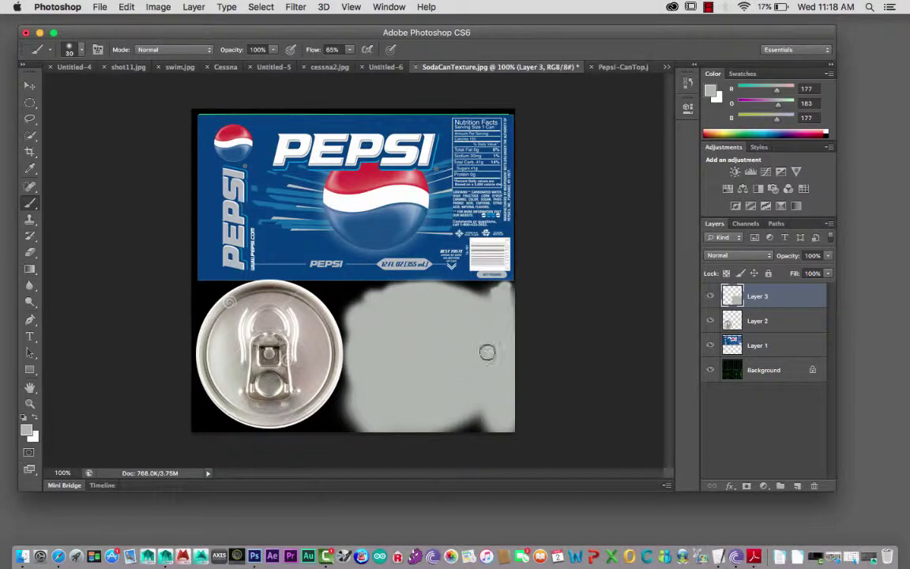
- Add a new layer above Layer 3 and set the foreground colour to blue 3a6ea3 sampled from the Pepsi label for the Type tool
left_click(797, 486)
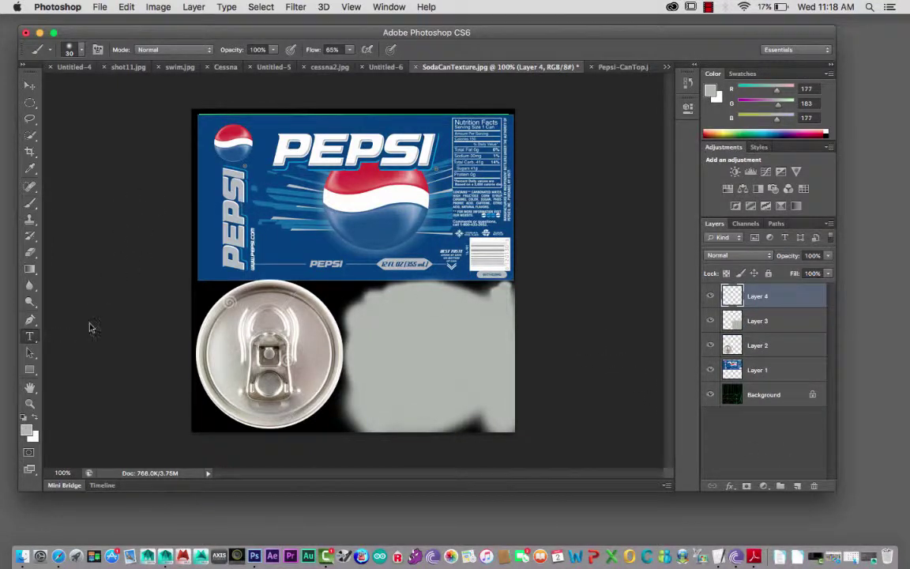
key("t")
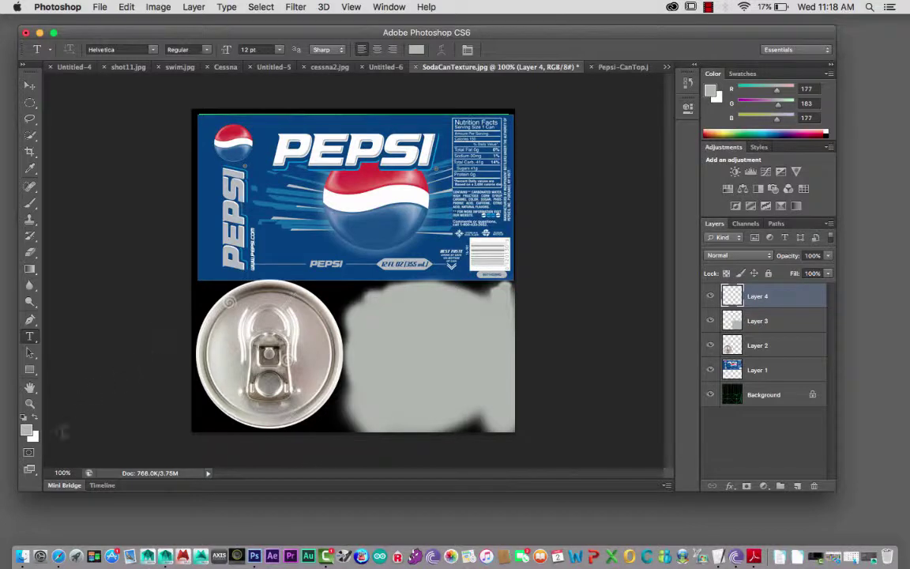
left_click(27, 430)
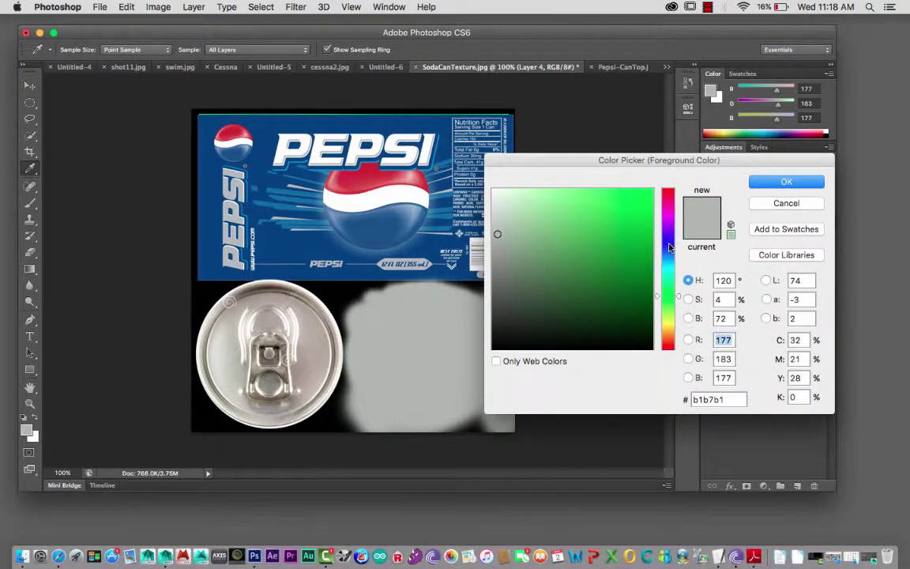
left_click(366, 221)
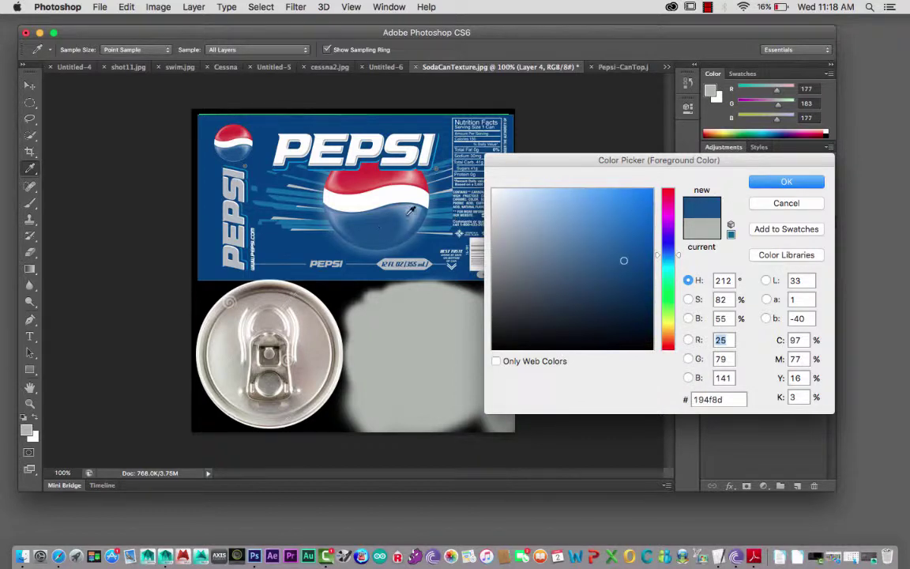
left_click(357, 202)
left_click(362, 190)
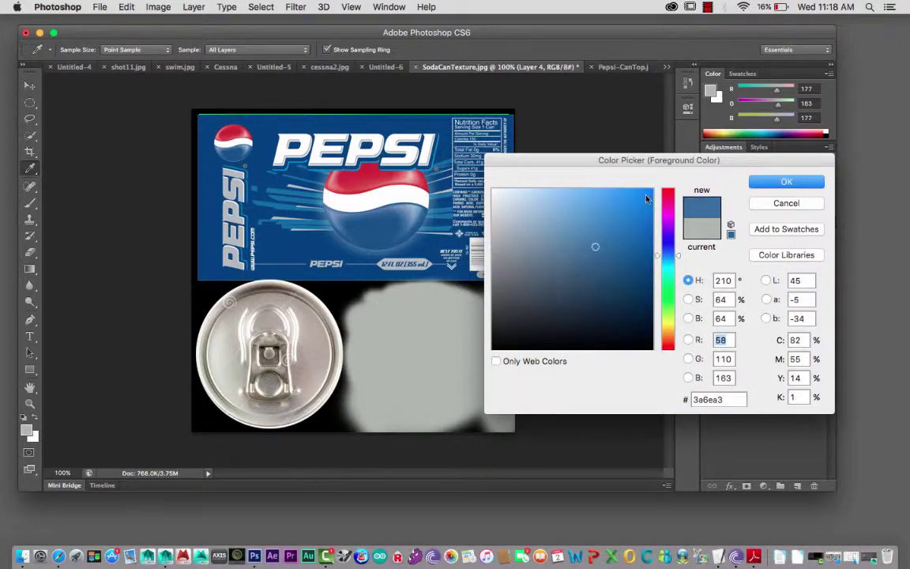
left_click(764, 184)
key("t")
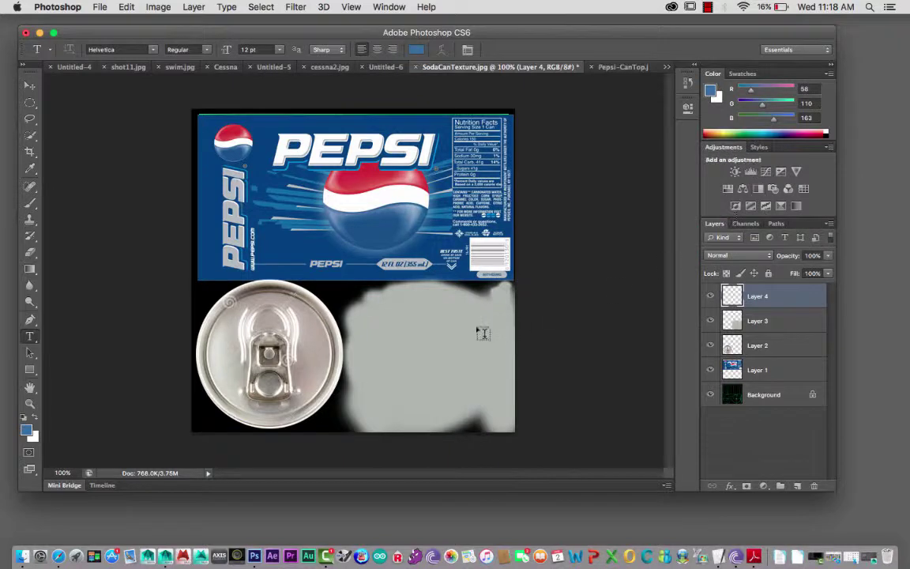
- Add a line of text on the gray circular area with a first name followed by WAS HERE, and select all of it
left_click(375, 333)
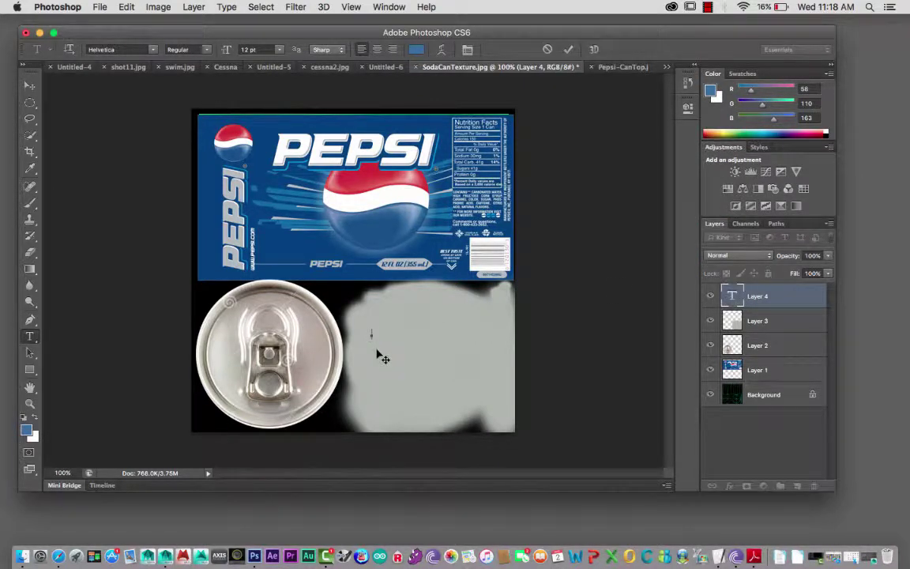
type("MICK WAS")
type("HERE")
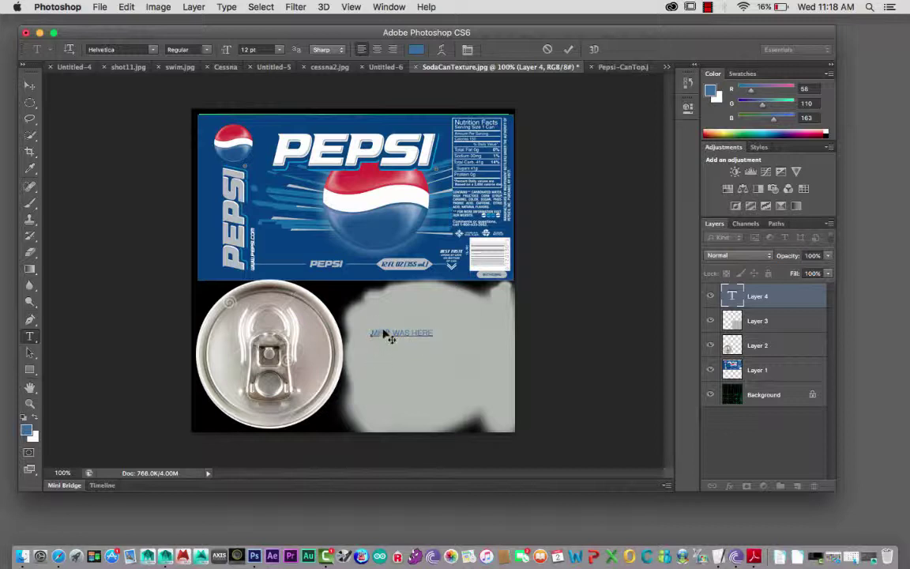
left_click_drag(370, 332, 437, 335)
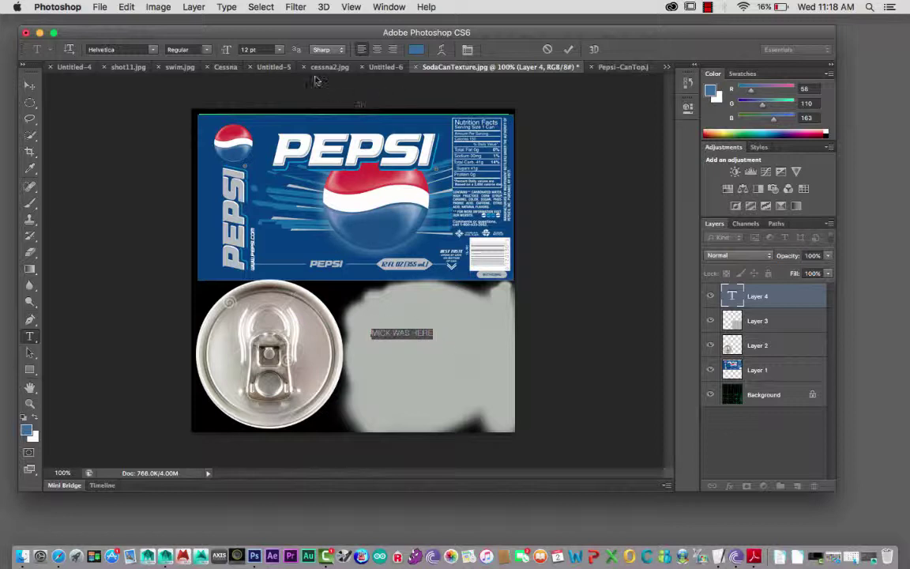
- Try font sizes of 24 pt and 2 pt on the selected text
left_click(255, 49)
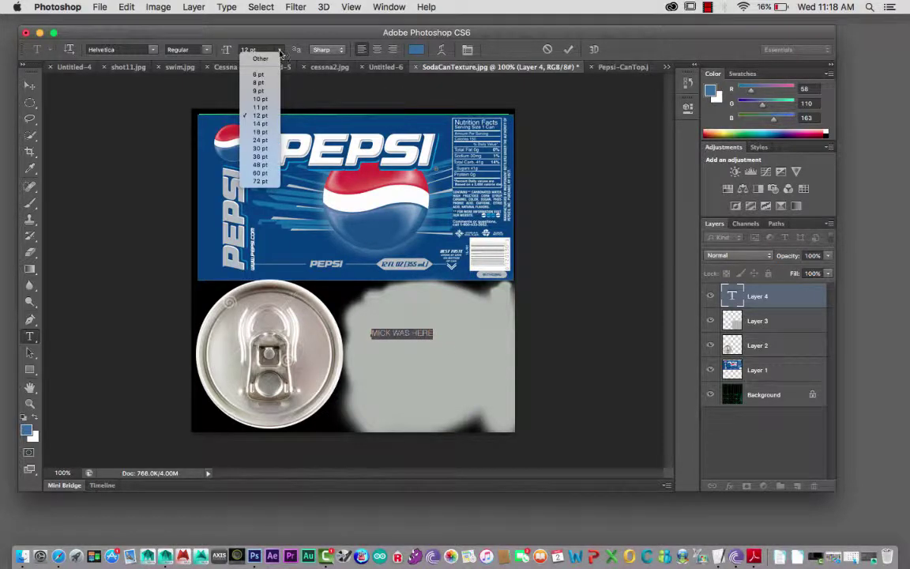
left_click(261, 141)
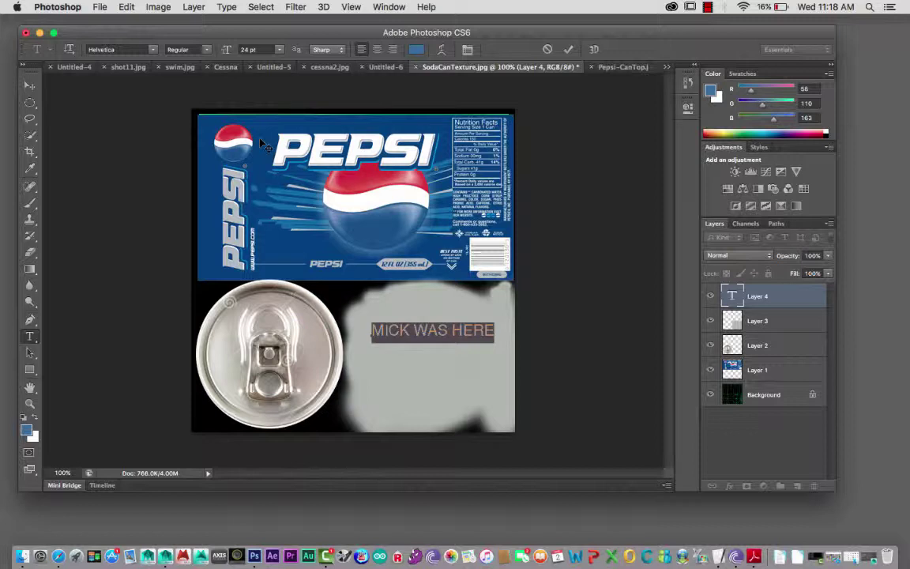
left_click(247, 50)
type("2")
key("Return")
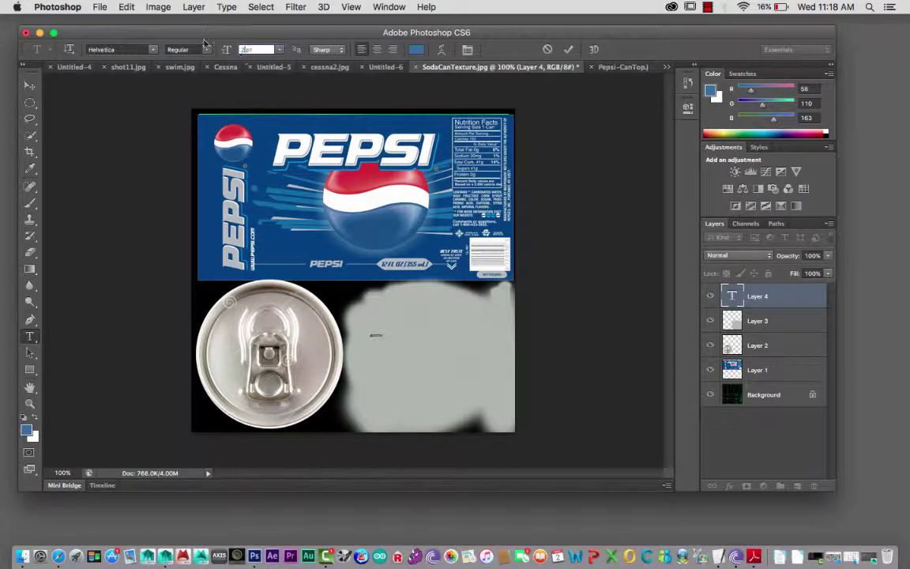
- Try the Lucida Calligraphy font at 20 pt on the selected text
left_click(152, 49)
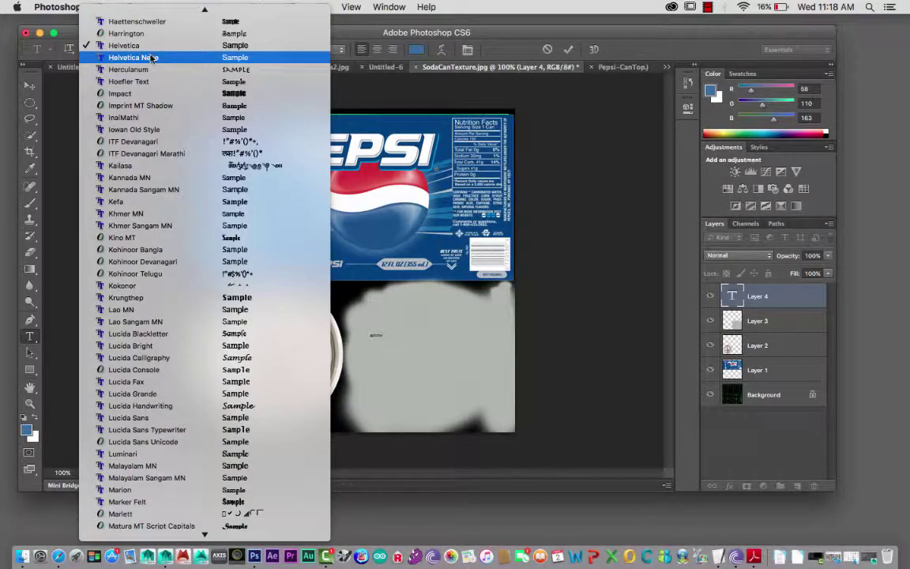
left_click(247, 360)
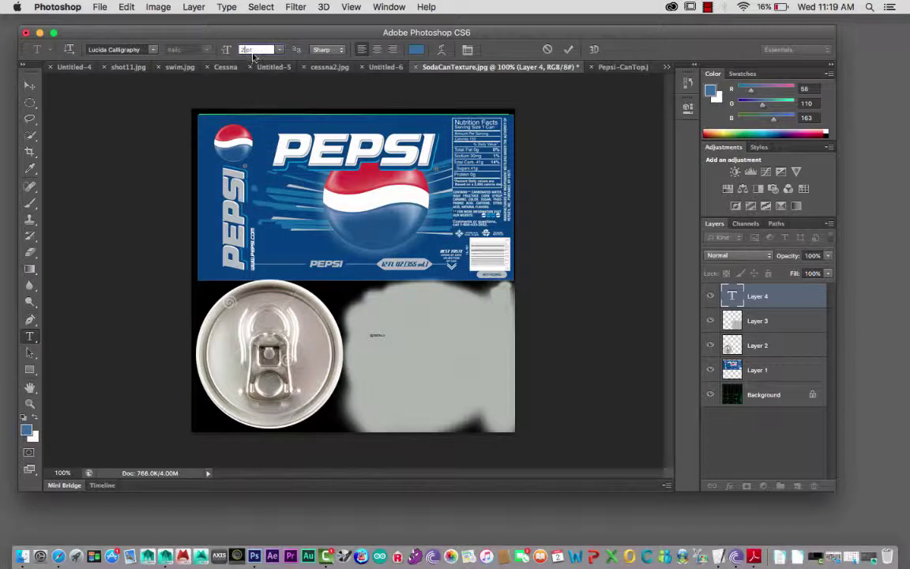
type("20")
key("Return")
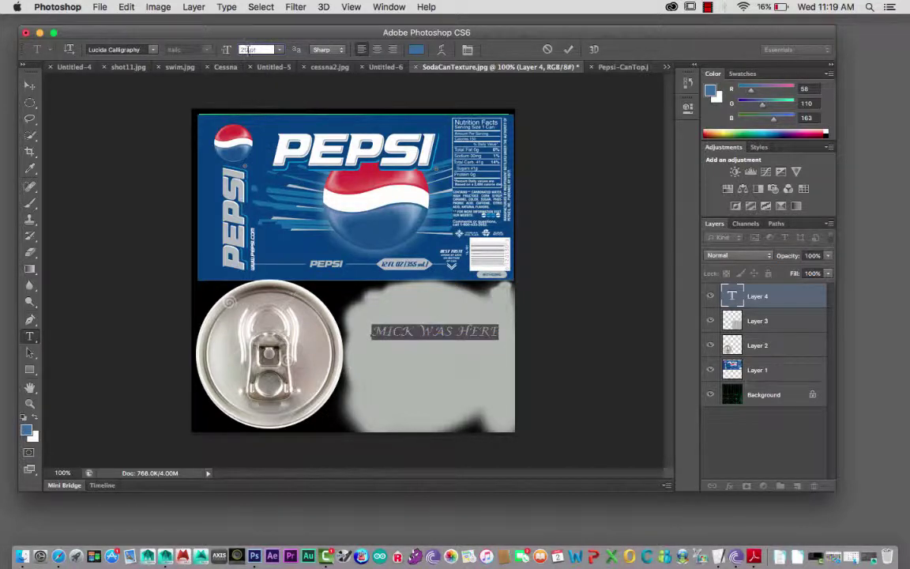
- Set the text to the Stencil font at 22 pt and move it down to the centre of the gray circular area
left_click(153, 50)
scroll(200, 300, "up", 3)
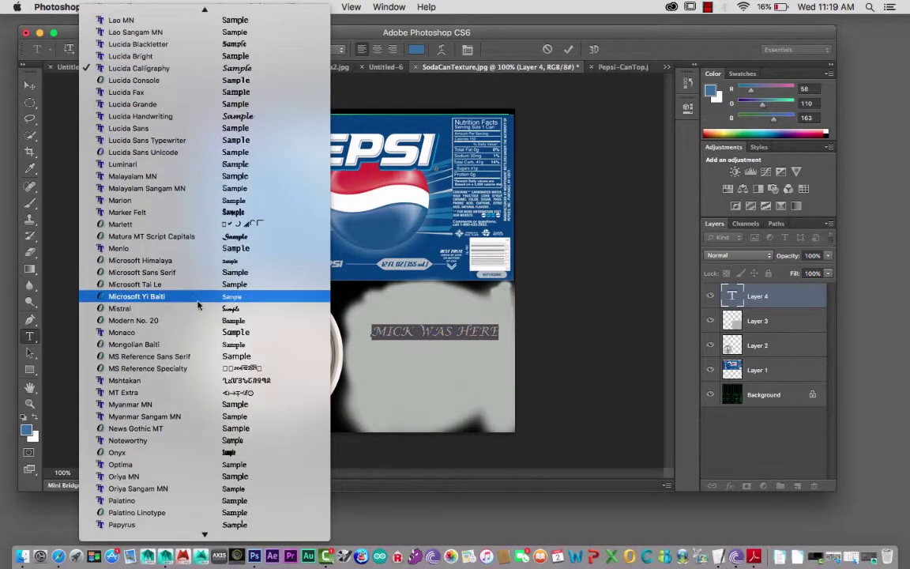
scroll(200, 305, "down", 10)
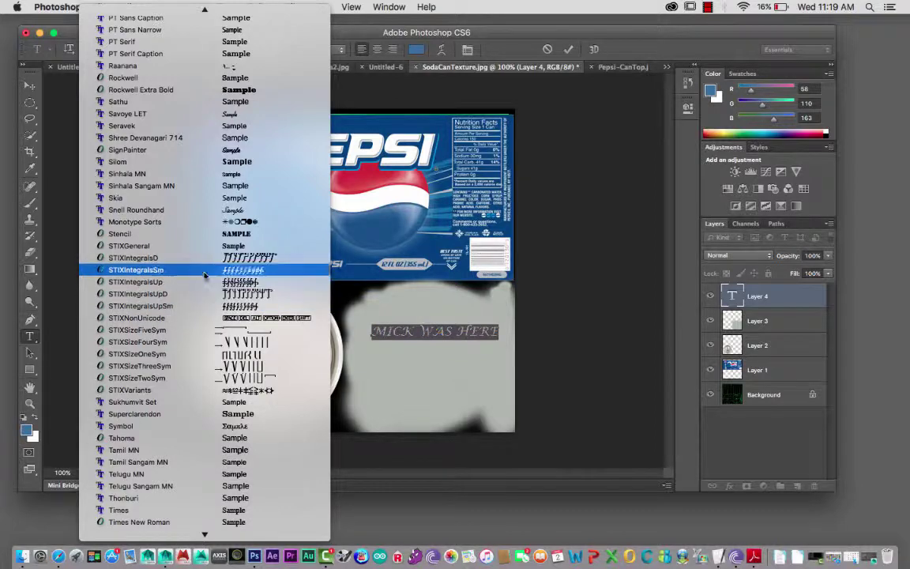
left_click(231, 235)
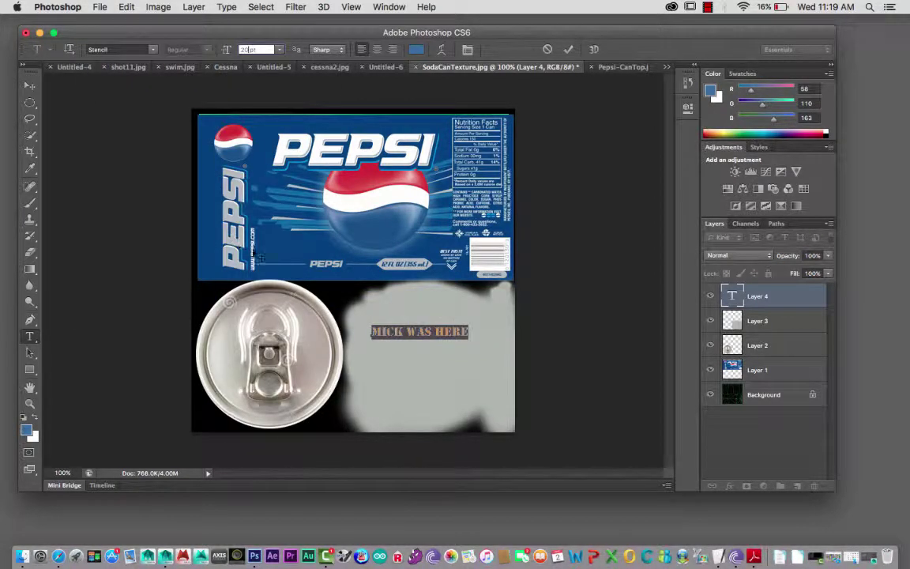
left_click(245, 50)
type("22")
key("Return")
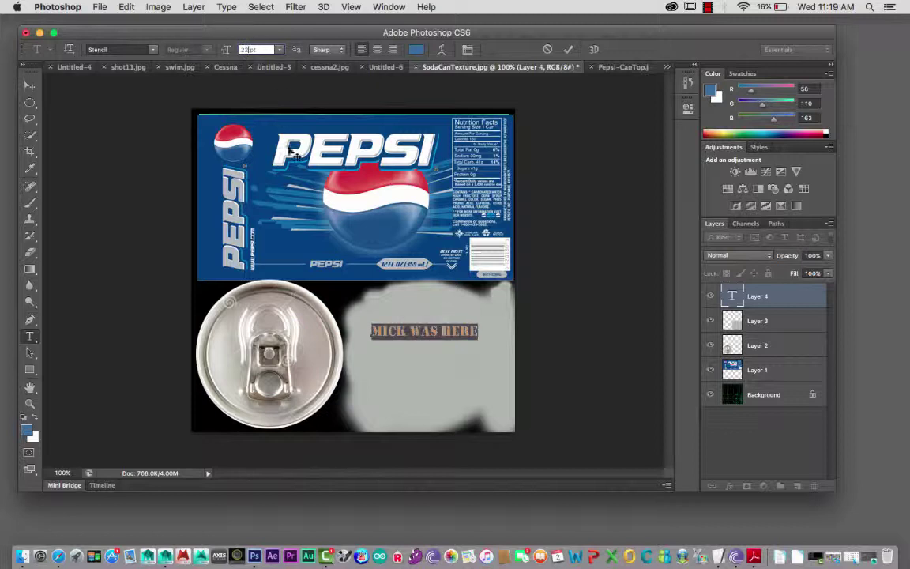
left_click(29, 84)
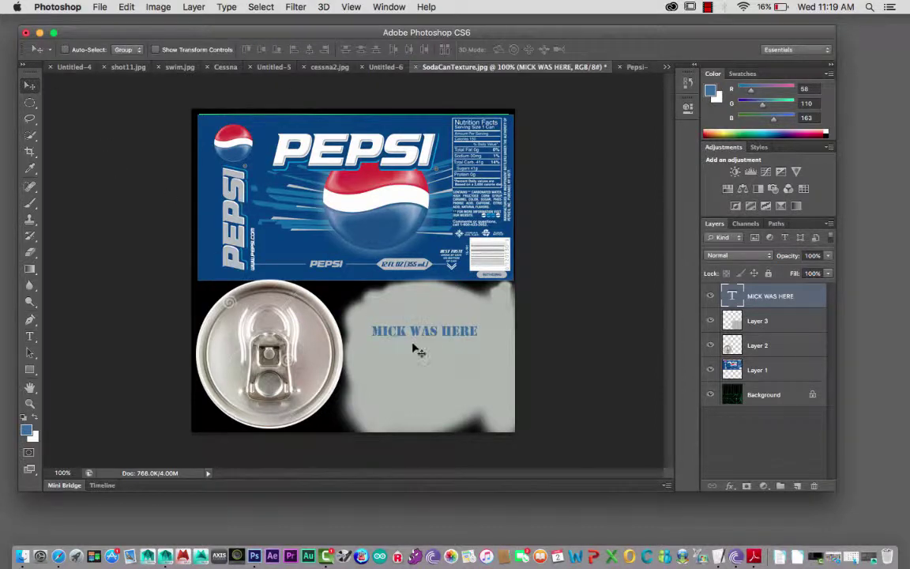
left_click_drag(423, 334, 420, 357)
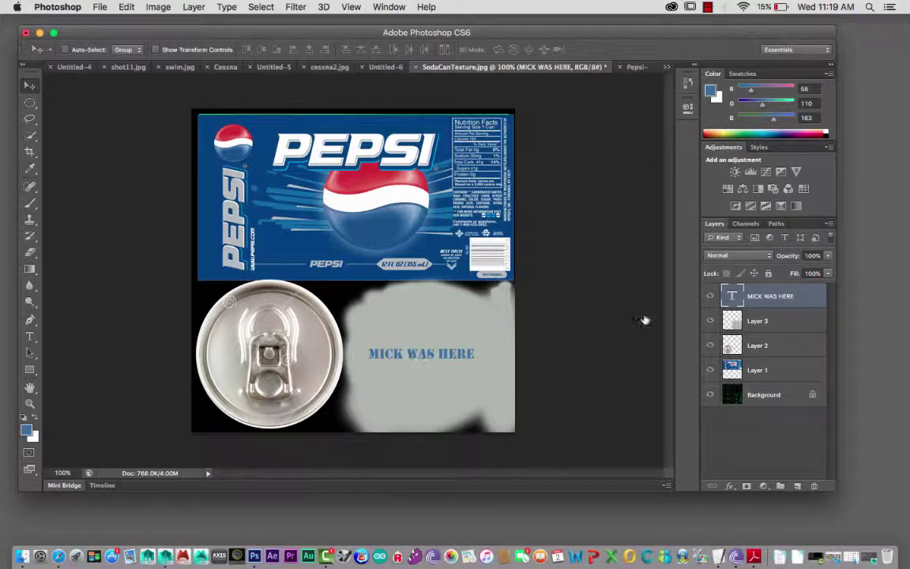
- Lower the text layer's opacity to 45% and undo the change
left_click(829, 256)
left_click_drag(829, 272, 814, 273)
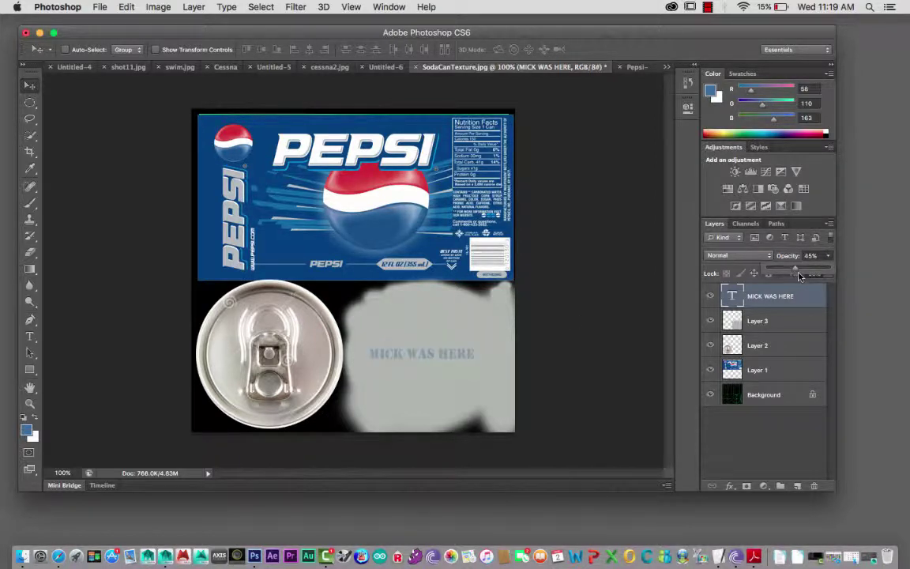
key("super+z")
- Fade Layer 3 to 53% opacity to check the text against the circular UV shell, restore it, and try to reposition the text
left_click(787, 324)
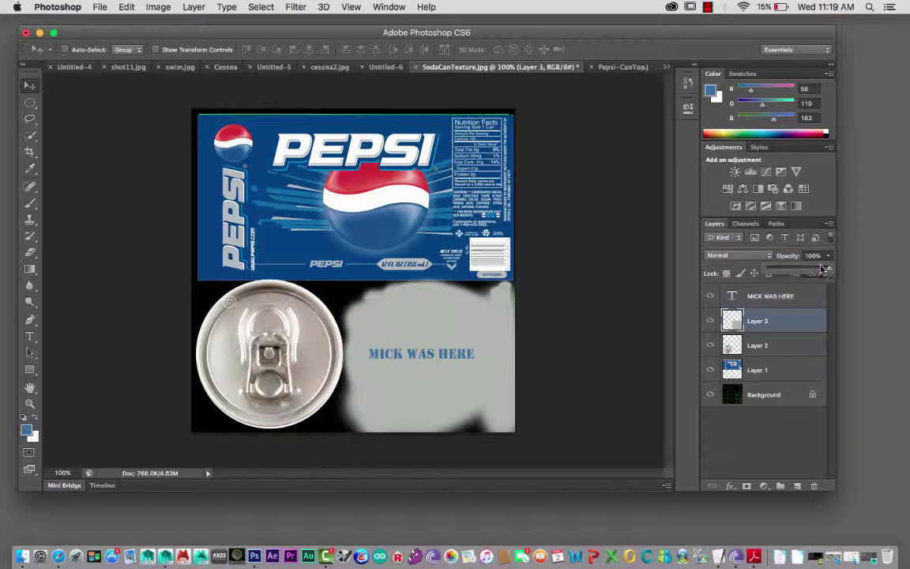
left_click(828, 255)
left_click_drag(828, 272, 802, 272)
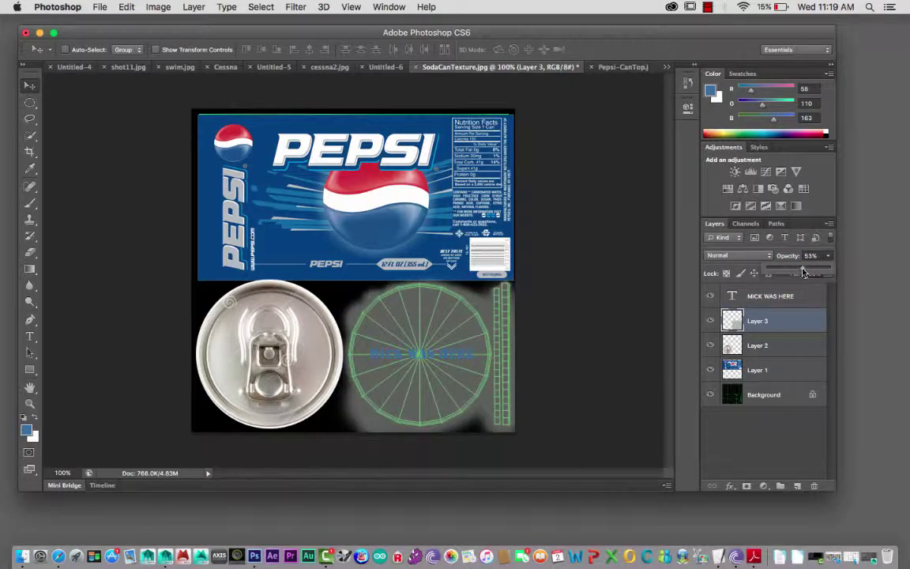
key("super+z")
mouse_move(451, 359)
left_mouse_down()
mouse_move(445, 339)
mouse_move(446, 354)
left_mouse_up()
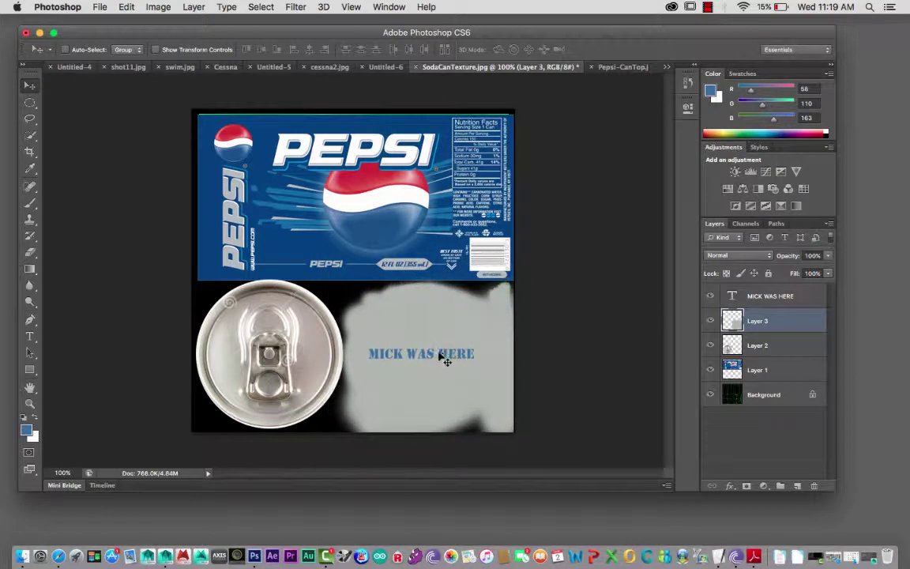
left_click_drag(443, 357, 437, 333)
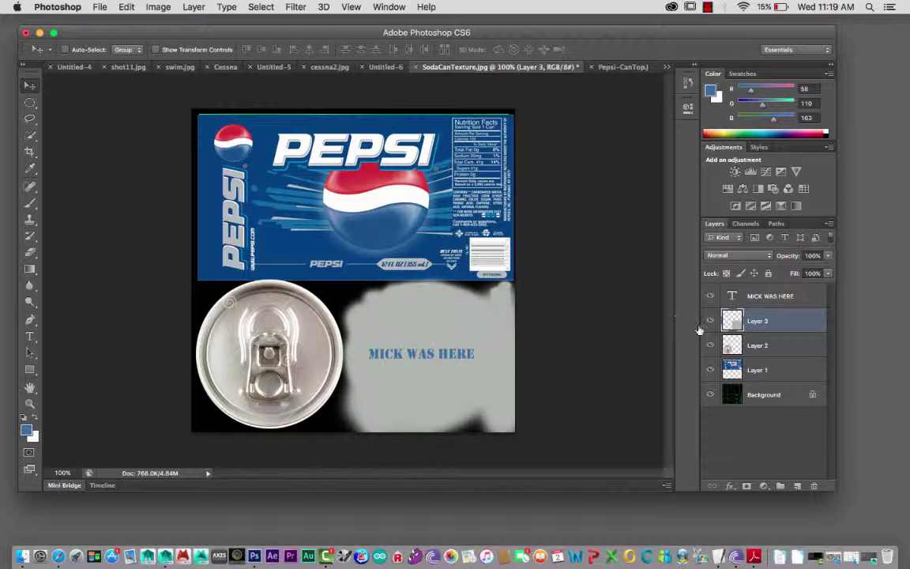
- Merge Layers 1, 2 and 3 into a single layer and hide the Background layer with the UV layout
left_click(762, 348, "shift")
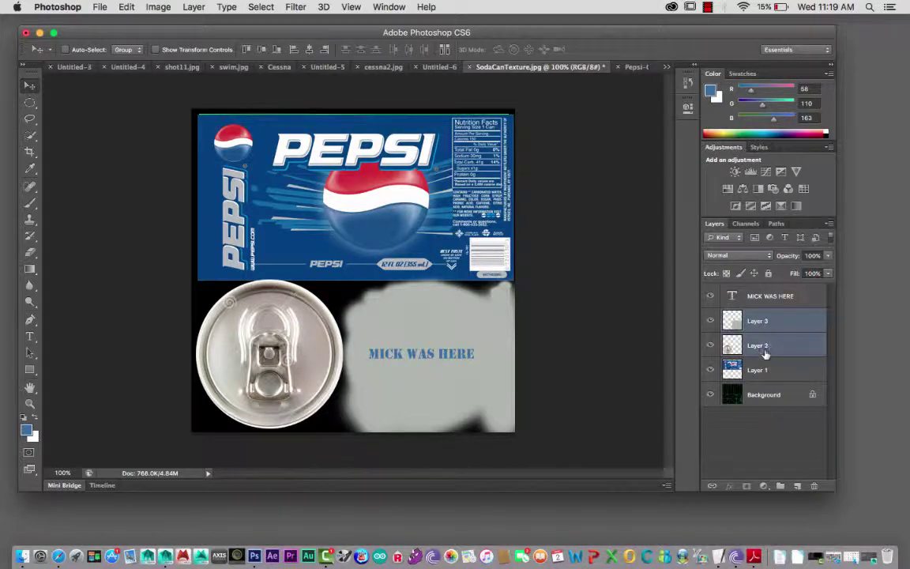
left_click(762, 371, "shift")
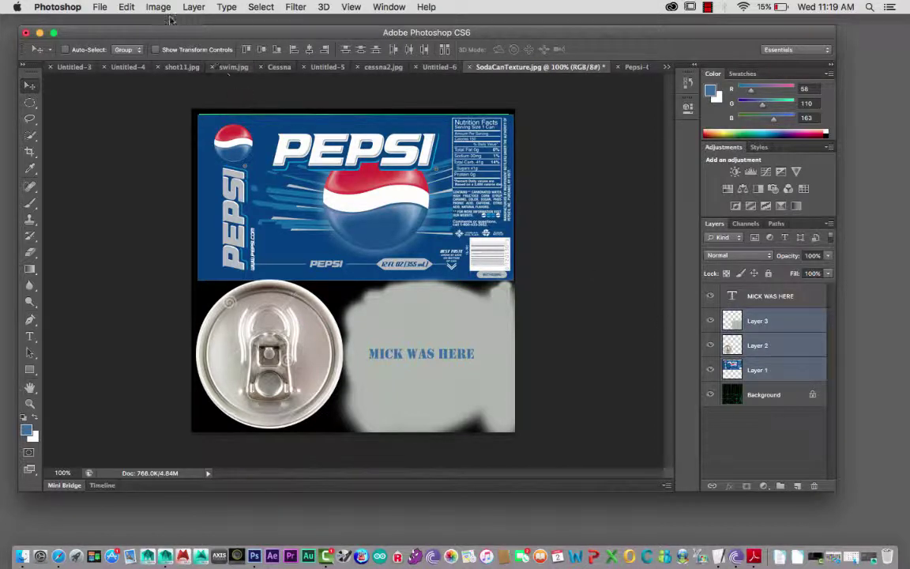
left_click(194, 7)
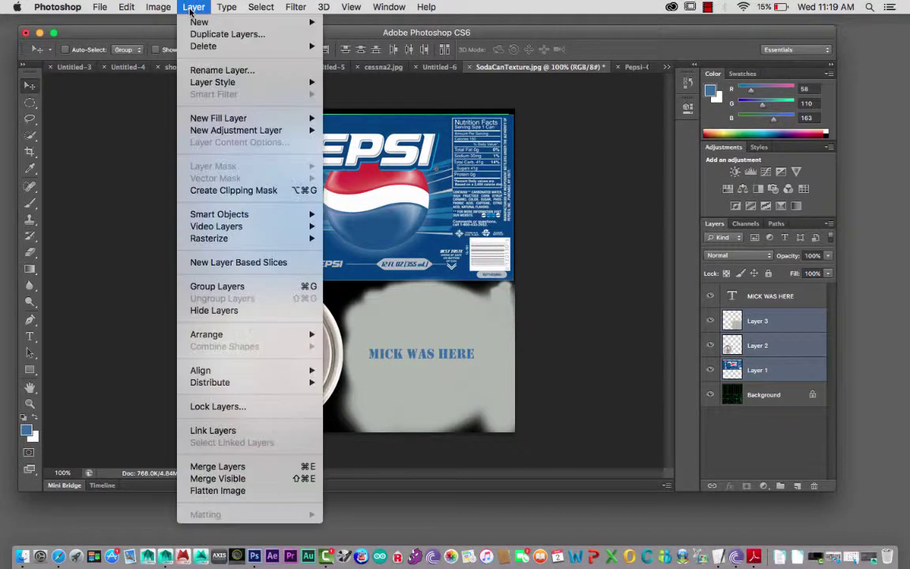
left_click(213, 467)
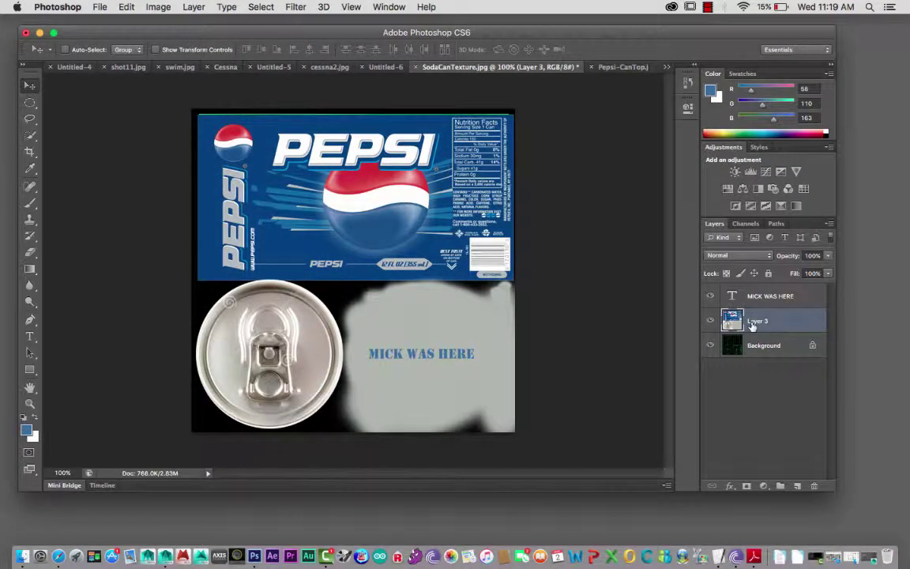
left_click(710, 345)
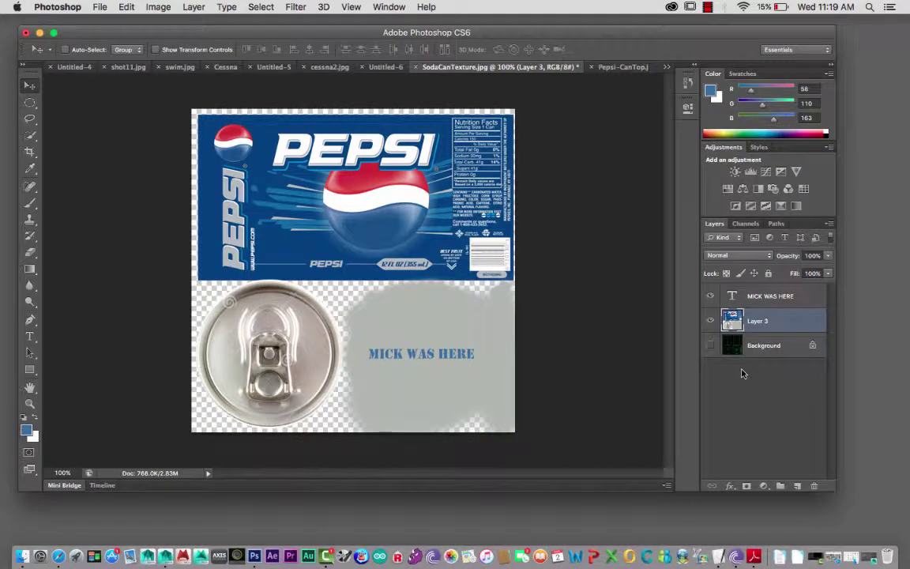
- Begin saving a copy of the soda can texture in the images folder with JPEG as the format
left_click(98, 8)
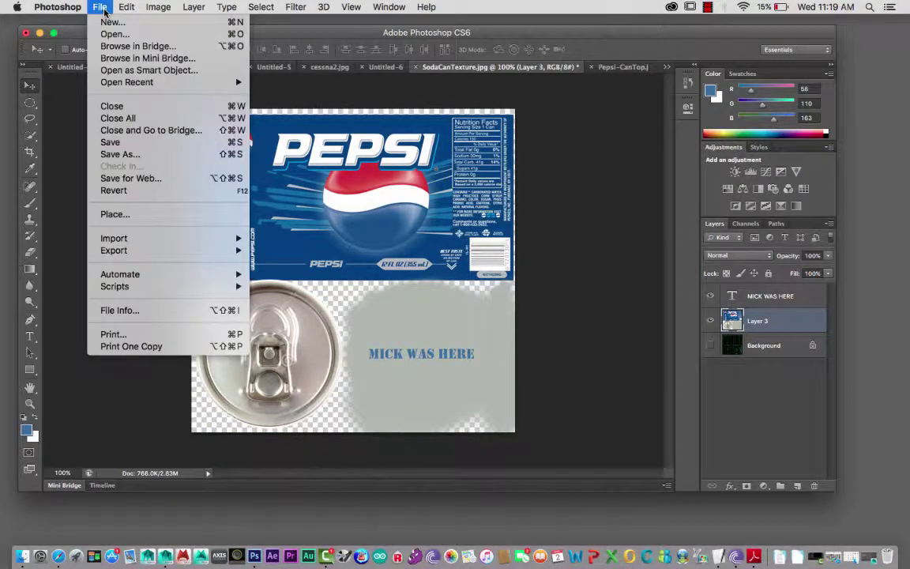
left_click(128, 154)
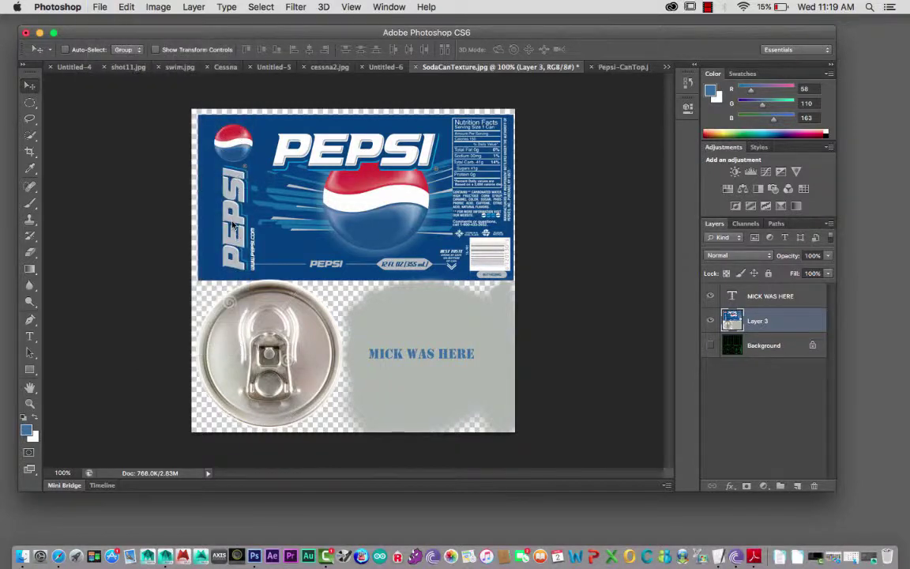
left_click(454, 412)
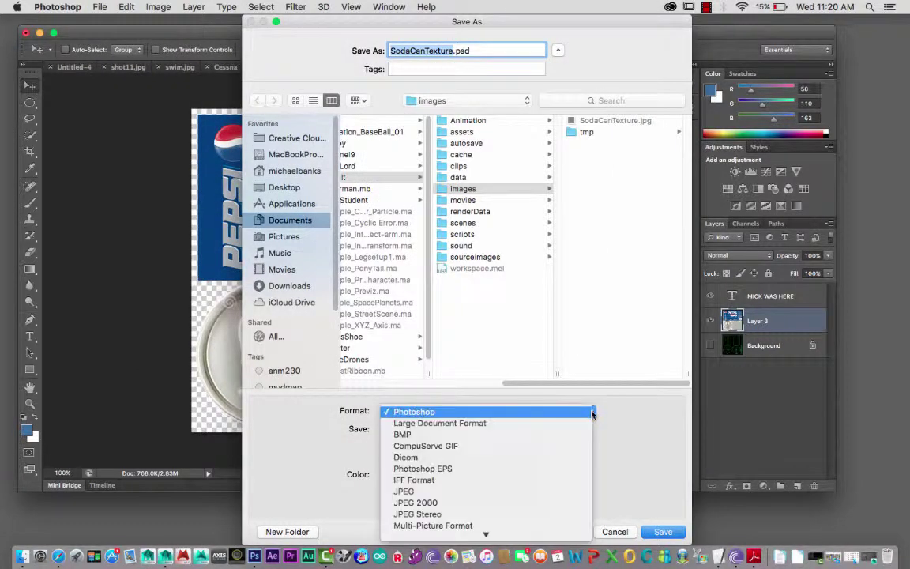
left_click(418, 491)
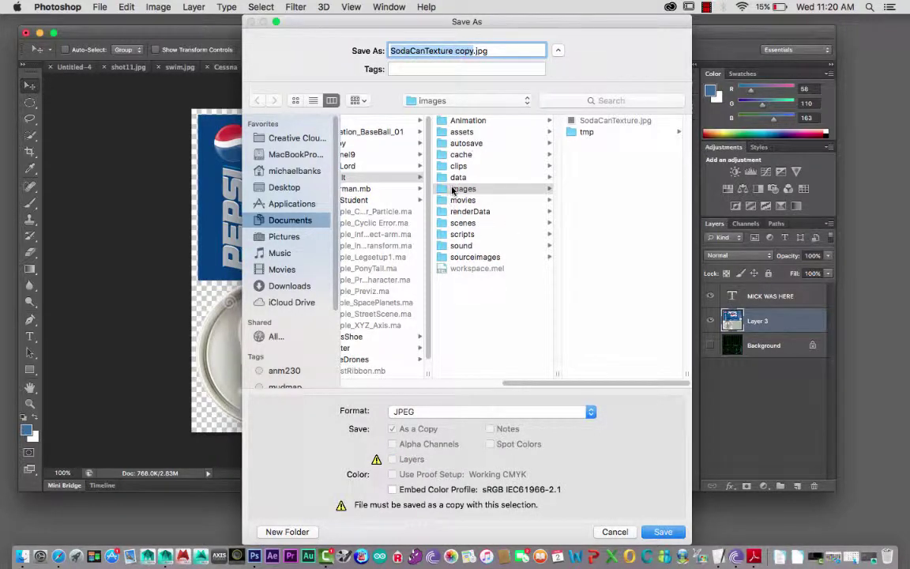
left_click_drag(533, 384, 595, 384)
- Name the copy SodaCanTextureFINAL.jpg and save it at quality 9 (High) with the Baseline ("Standard") option
left_click(438, 50)
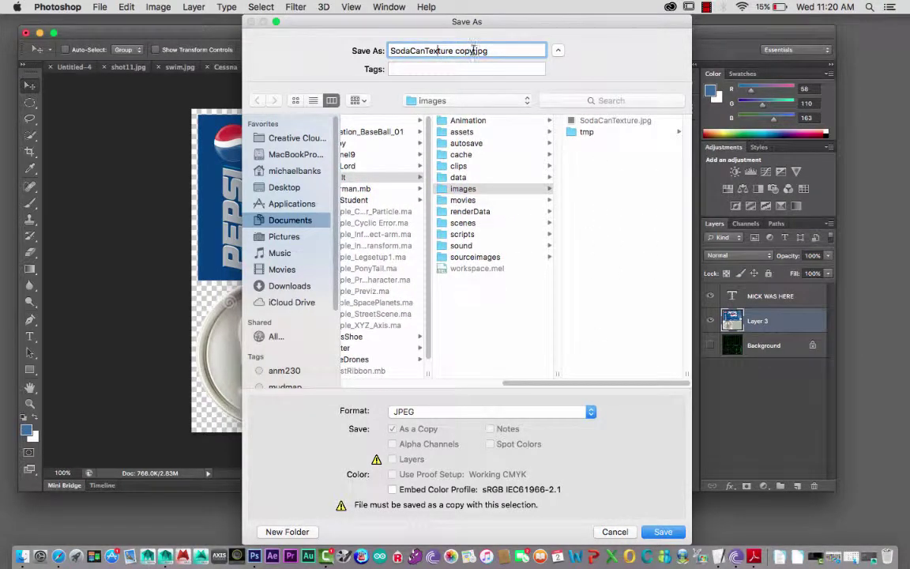
key("BackSpace")
key("BackSpace")
key("BackSpace")
key("BackSpace")
key("BackSpace")
type("FINAL")
left_click(663, 532)
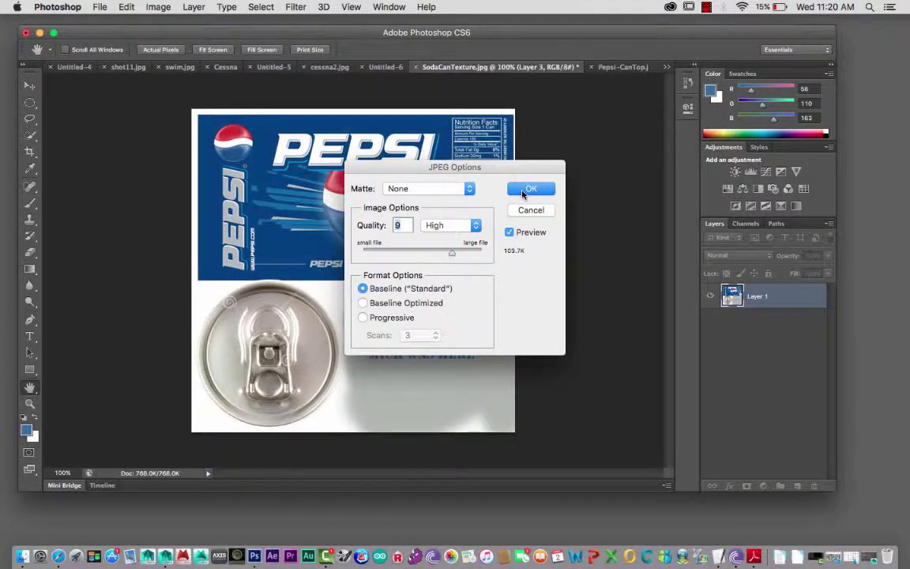
left_click(528, 189)
- Minimize Photoshop, switch to Maya, close the Attribute Editor and frame the whole can in the perspective view
left_click(40, 33)
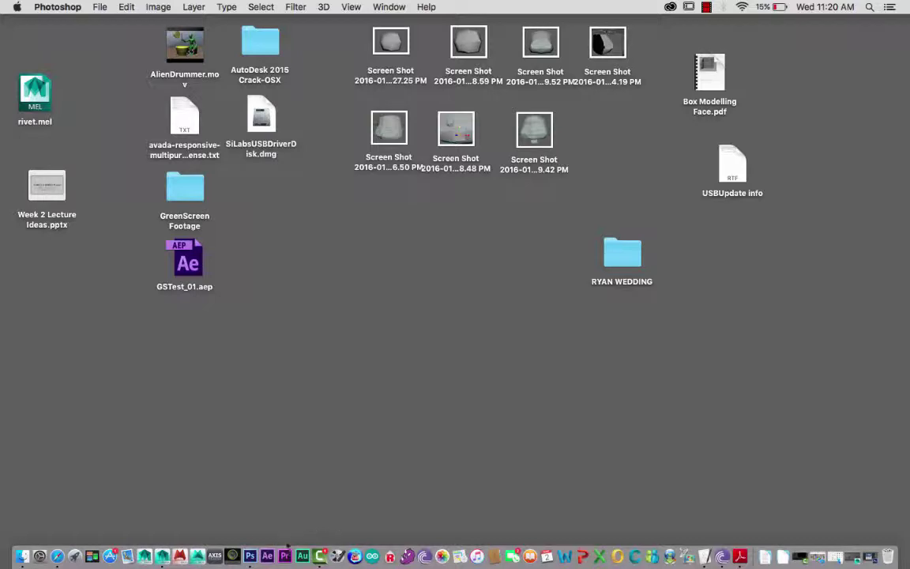
left_click(166, 557)
key("f")
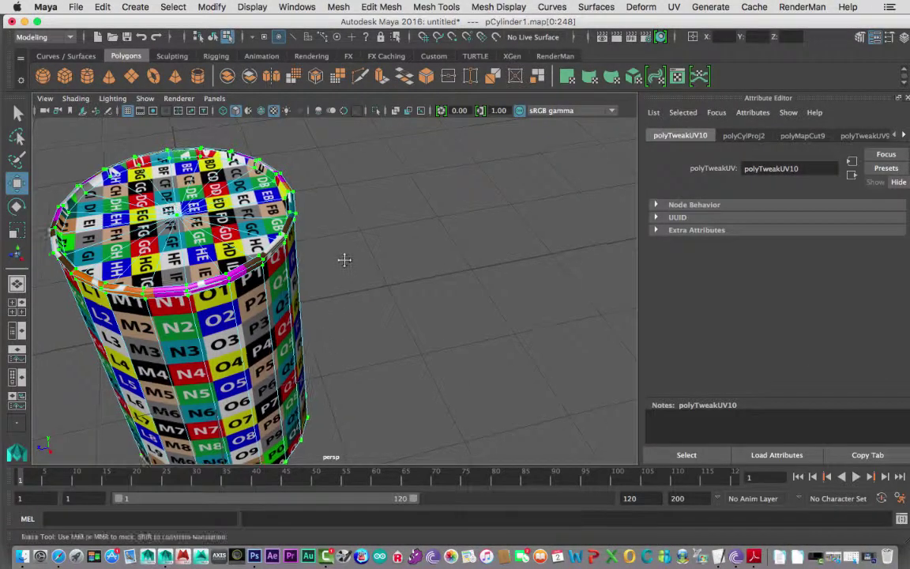
left_click_drag(350, 297, 394, 283, "alt")
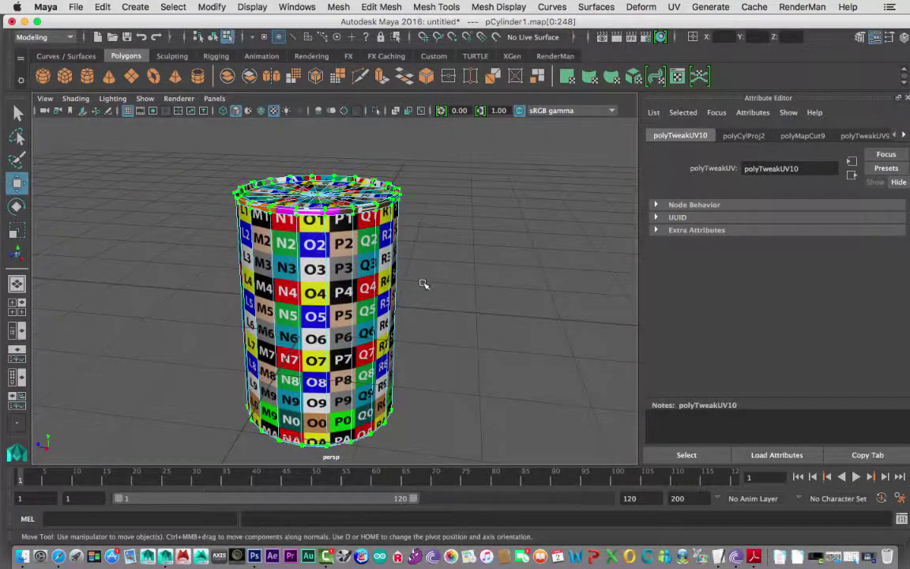
left_click(904, 102)
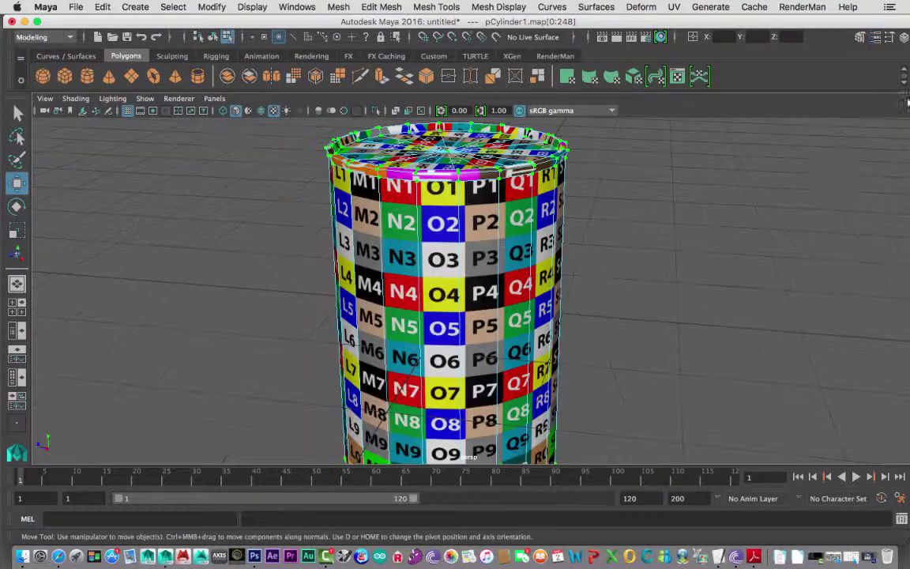
scroll(572, 211, "down", 3)
left_click_drag(573, 211, 574, 242, "alt")
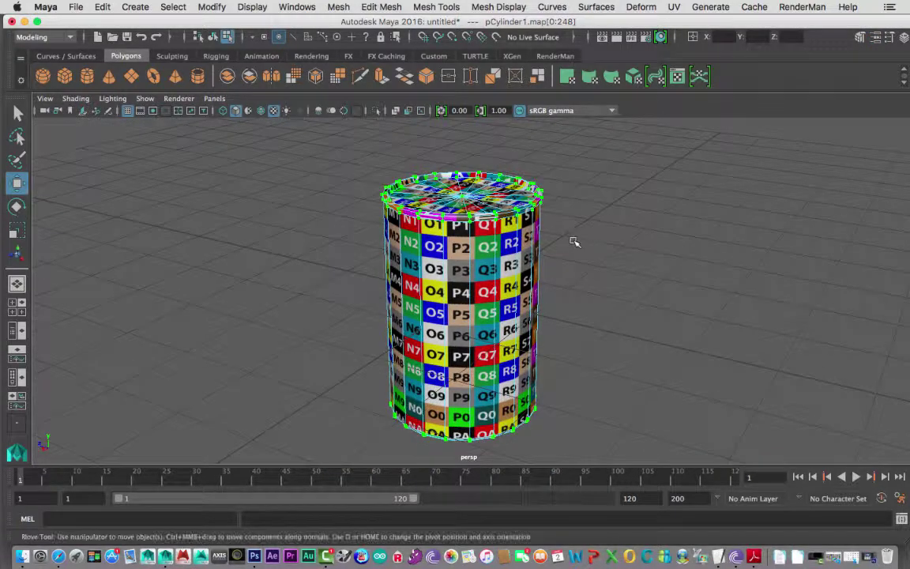
- Leave UV editing on the can, select the whole cylinder and set selection to object type
right_click(488, 221)
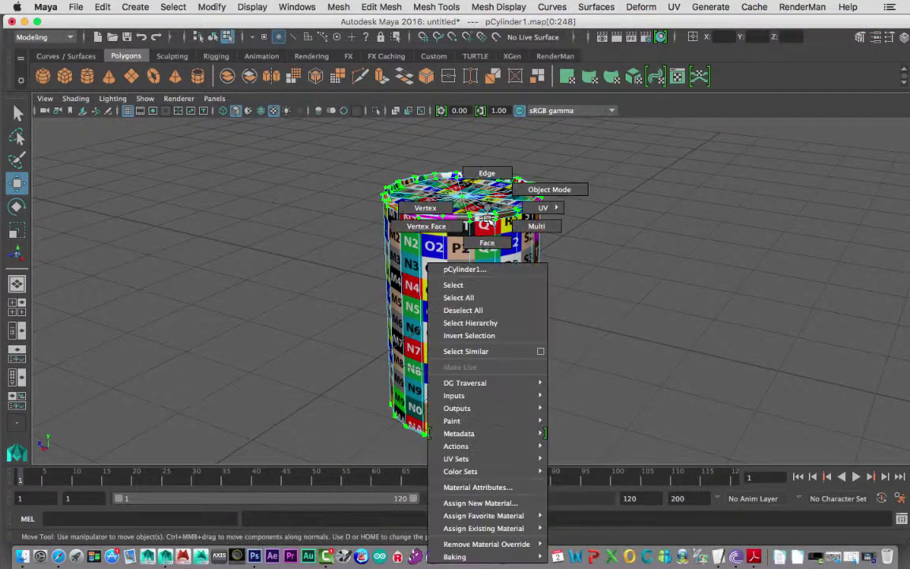
left_click(465, 269)
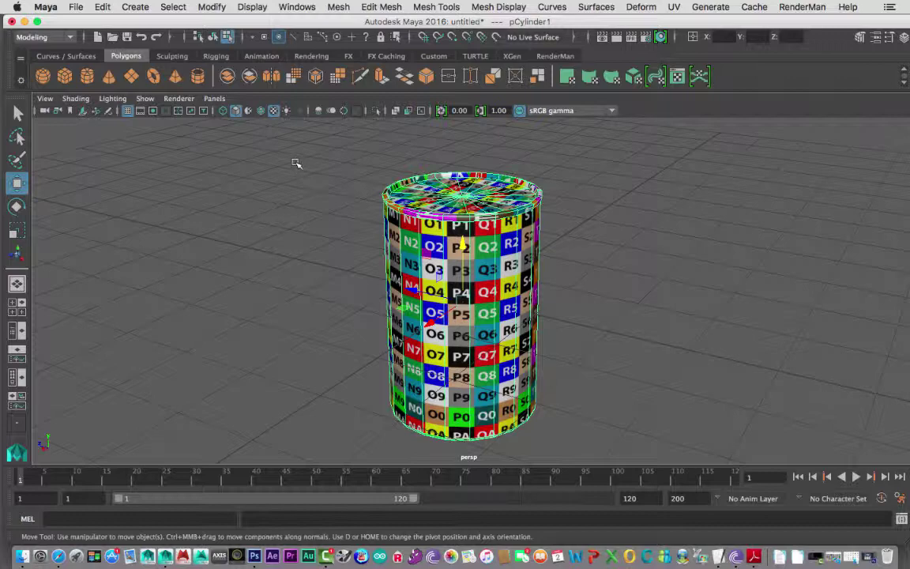
left_click(213, 37)
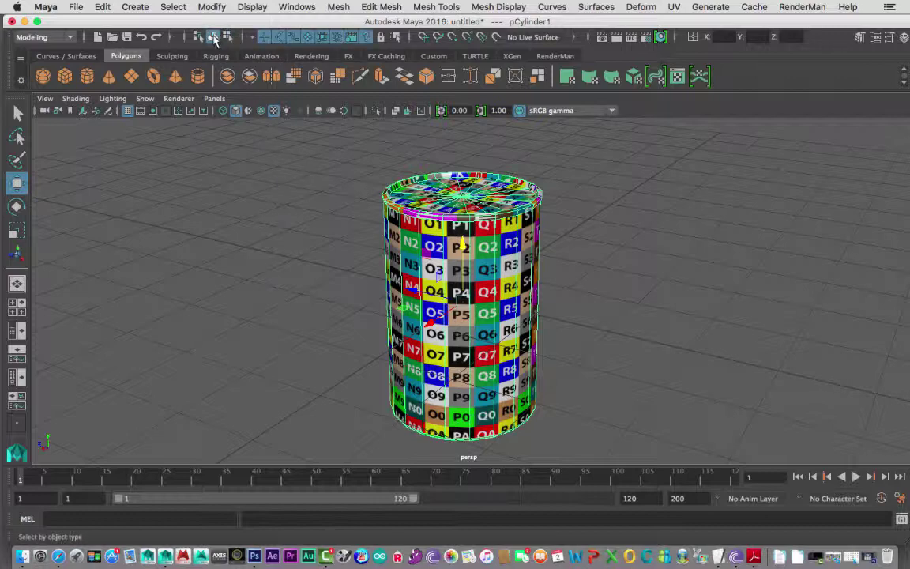
- Open the Hypershade and bring up the file texture attributes connected to the CheckerTestPattern material's color
left_click(296, 8)
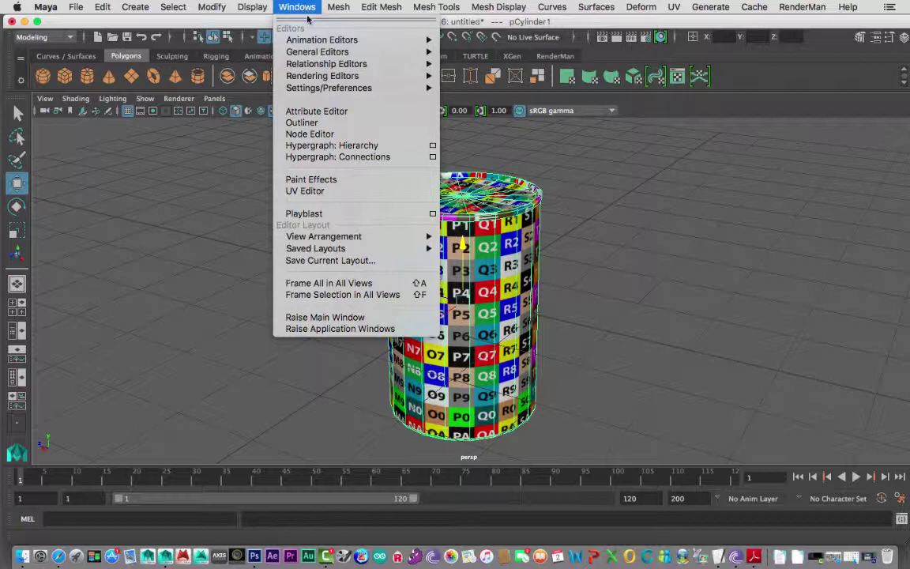
mouse_move(317, 76)
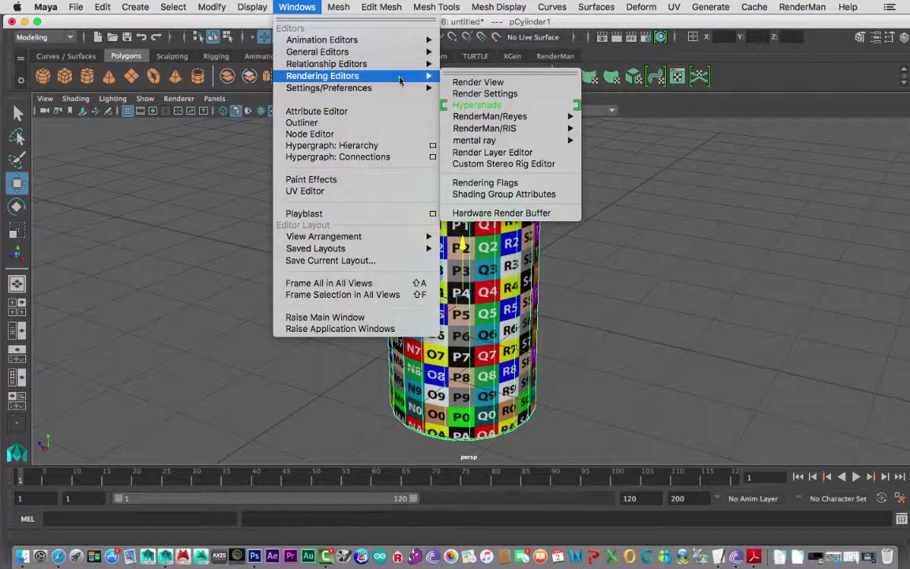
left_click(526, 110)
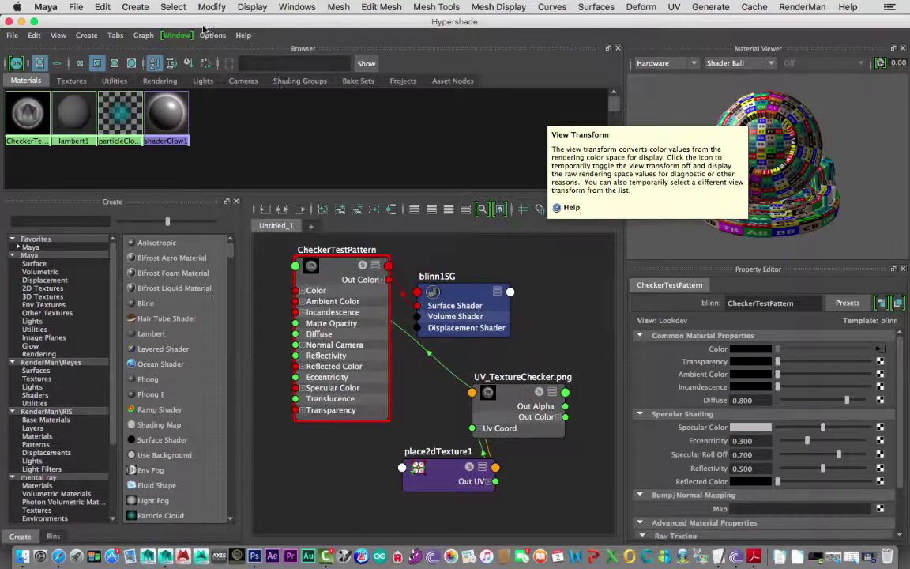
mouse_move(203, 28)
left_mouse_down()
mouse_move(300, 148)
mouse_move(397, 335)
mouse_move(405, 371)
mouse_move(215, 32)
left_mouse_up()
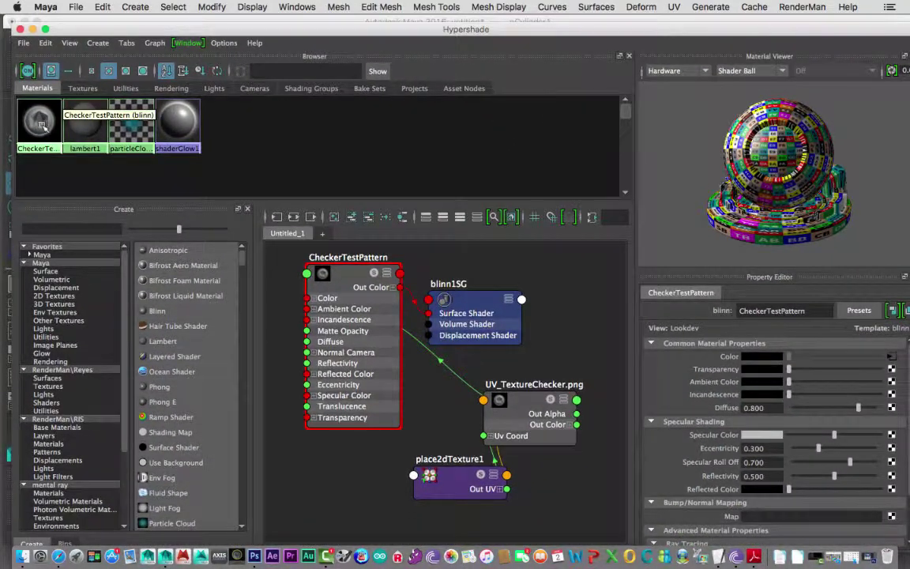
left_click(42, 125)
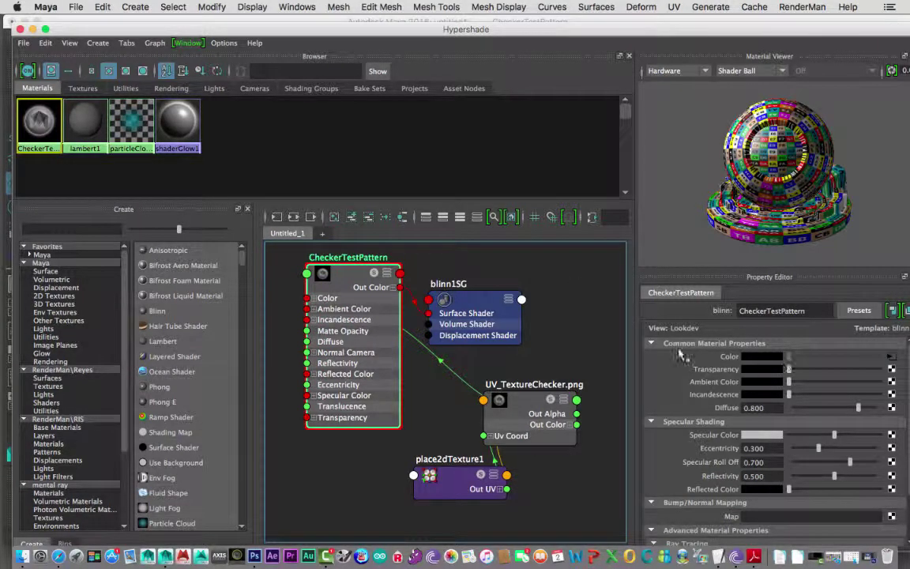
left_click(892, 357)
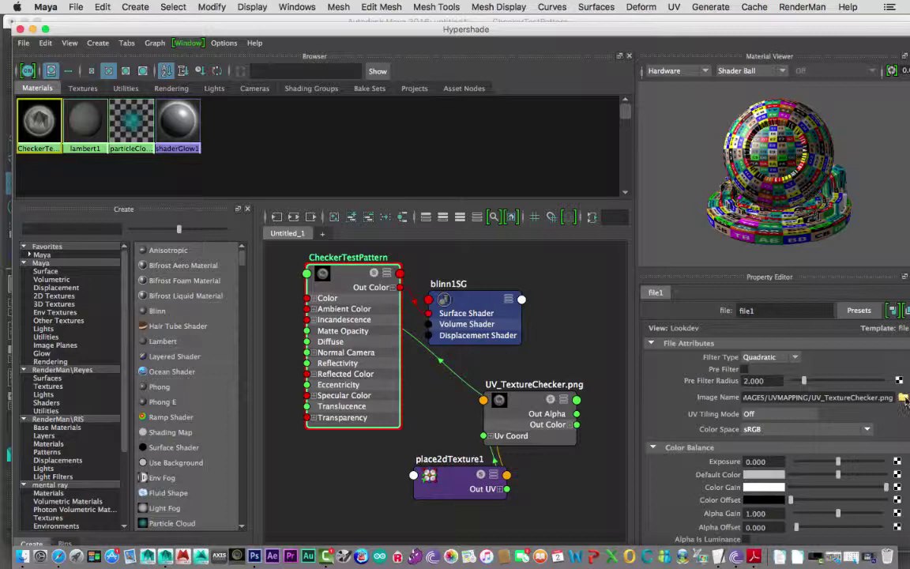
- Replace the file texture's image with SodaCanTextureFINAL.jpg from the images folder of the default Maya project
left_click(904, 397)
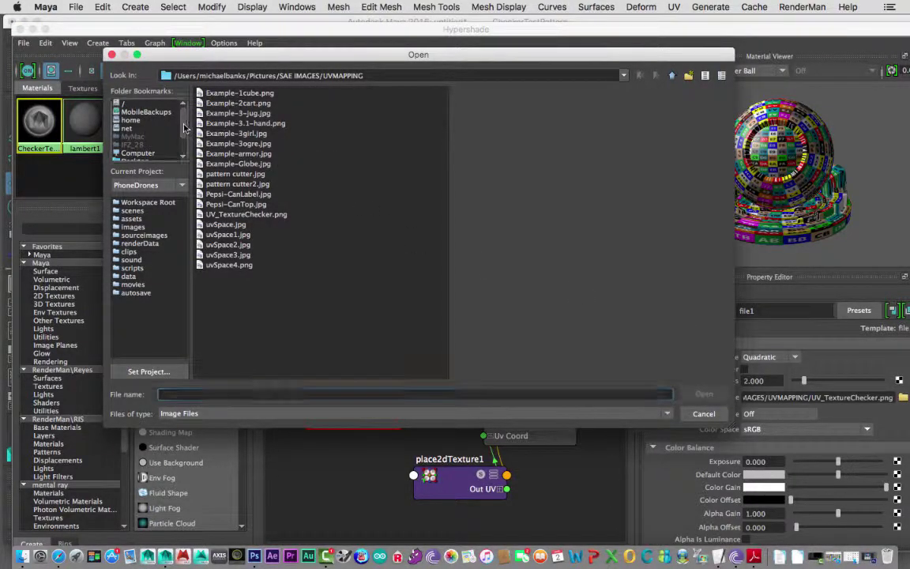
left_click(184, 136)
left_click(141, 145)
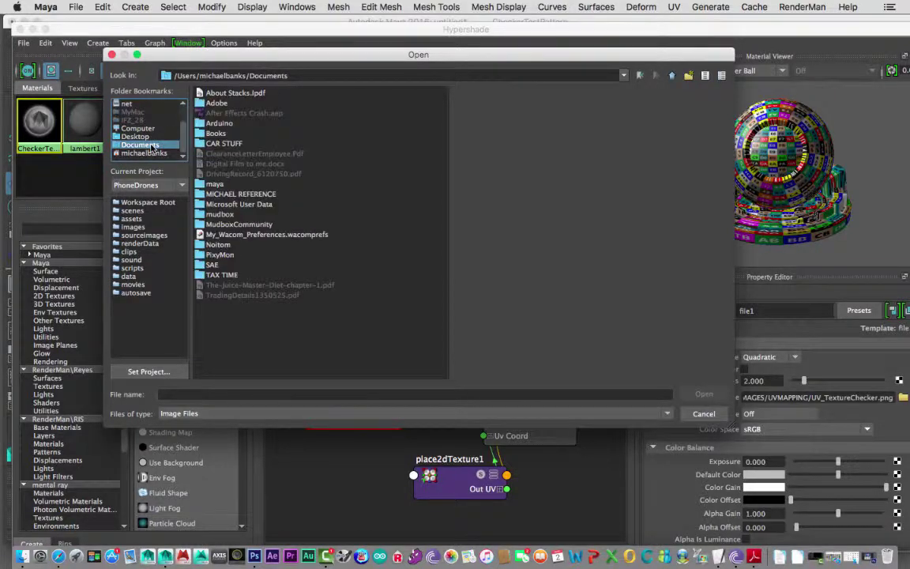
double_click(216, 185)
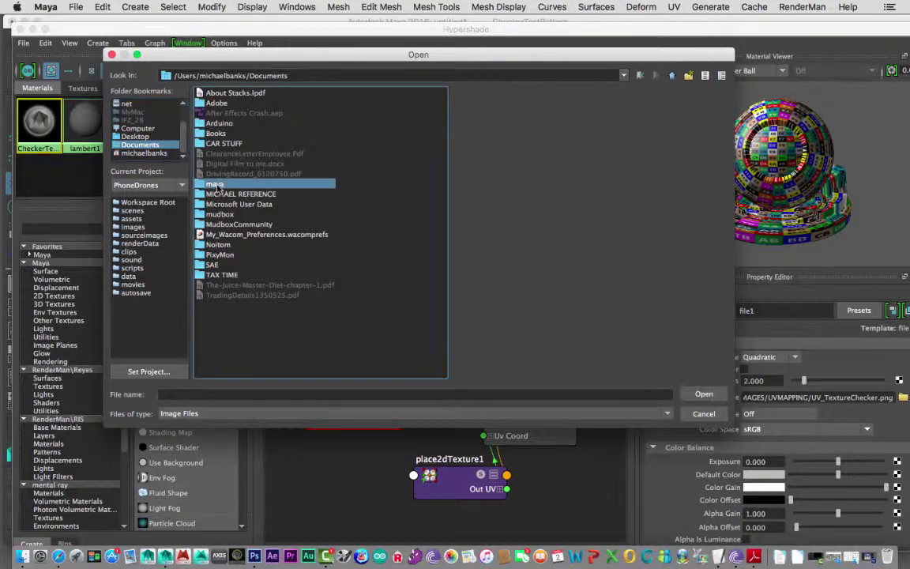
left_click(221, 106)
double_click(222, 107)
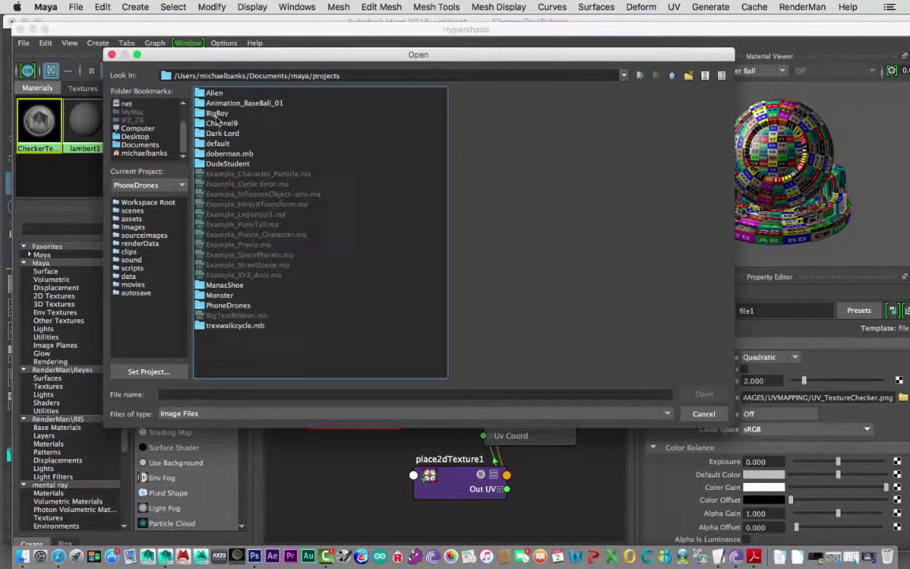
double_click(219, 143)
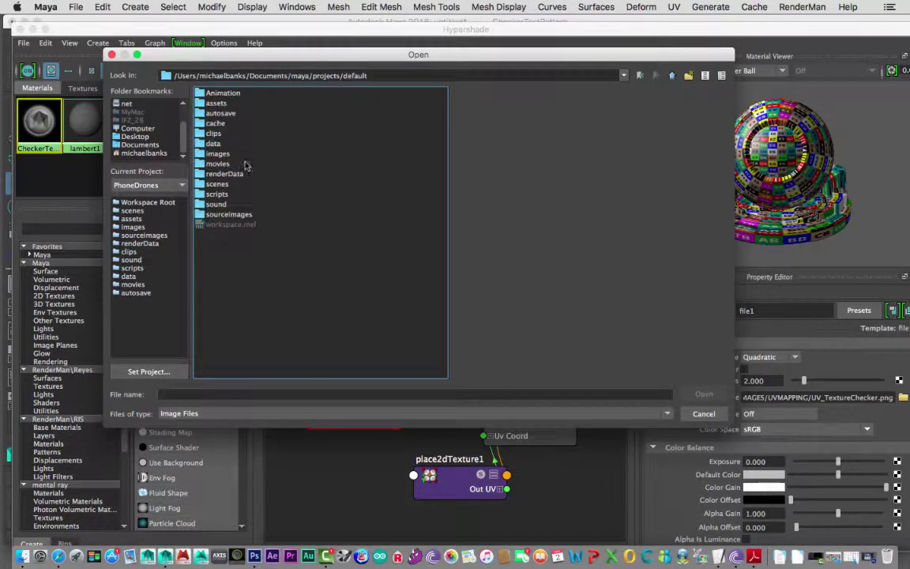
double_click(218, 153)
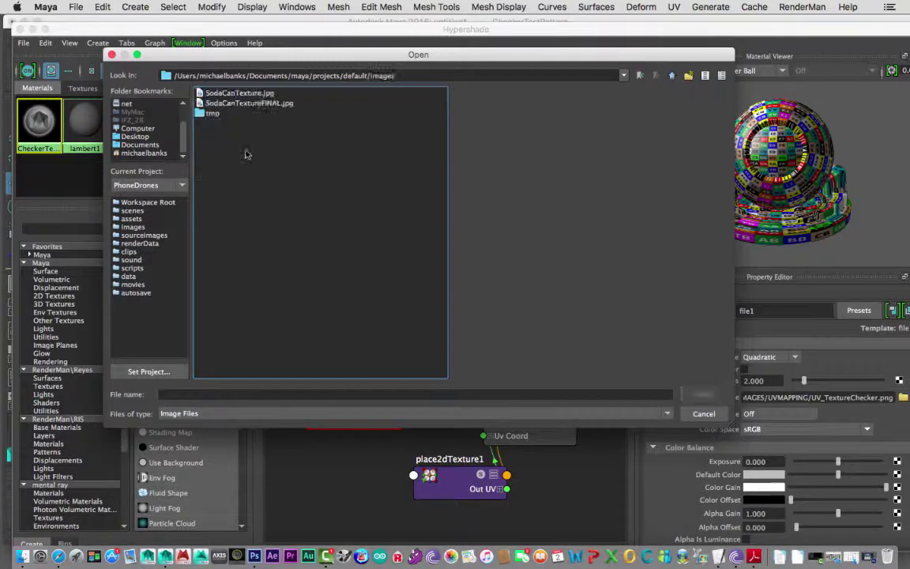
left_click(255, 105)
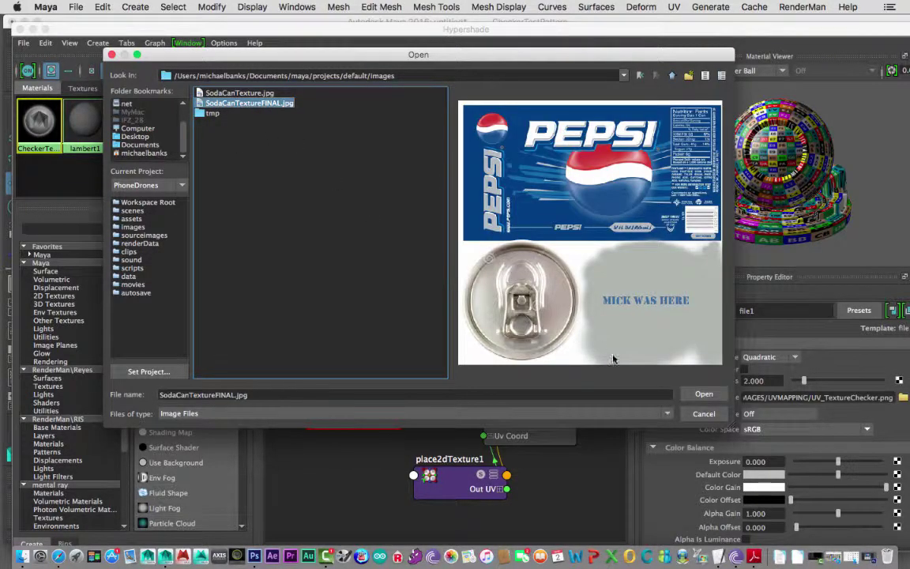
key("Return")
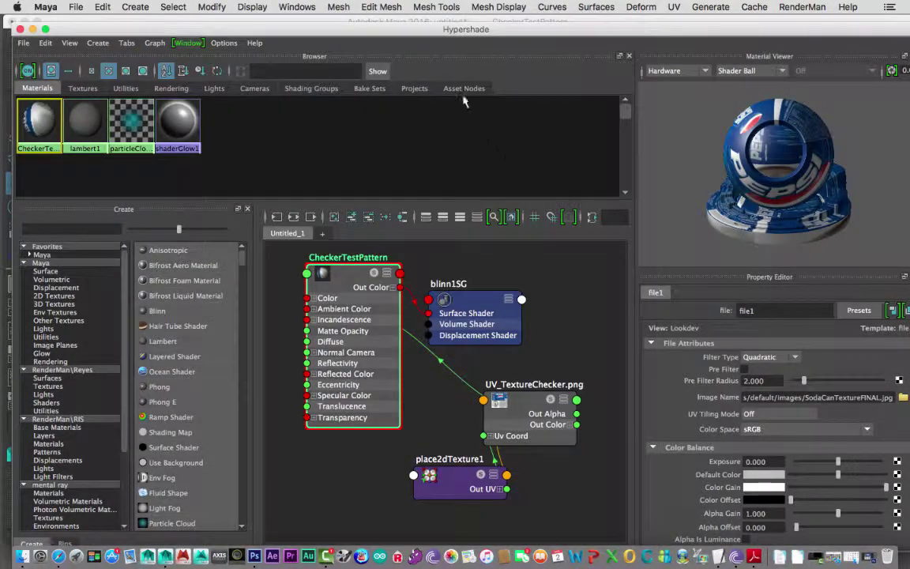
- Close the Hypershade and inspect the Pepsi texture on the can's top and side up close
left_click_drag(354, 33, 464, 130)
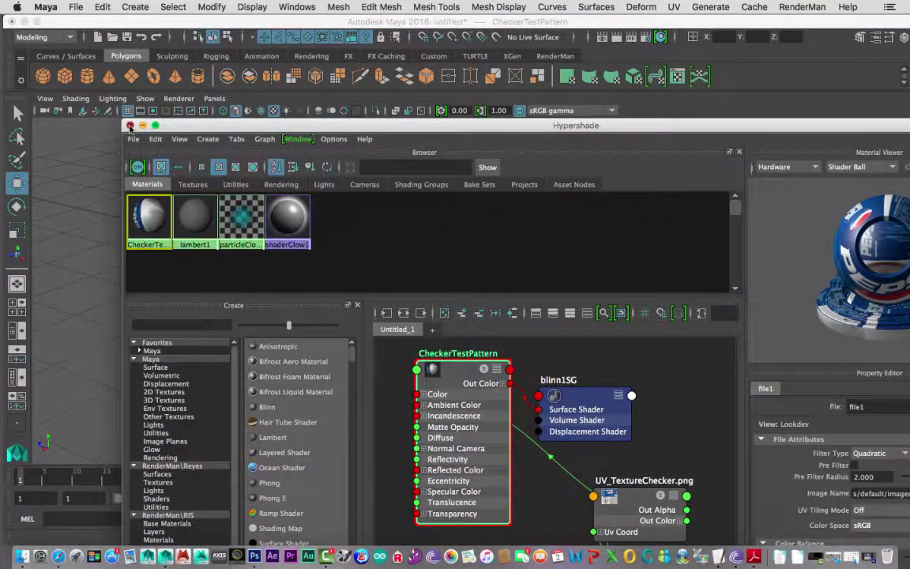
left_click(130, 125)
left_click_drag(321, 262, 210, 356, "alt")
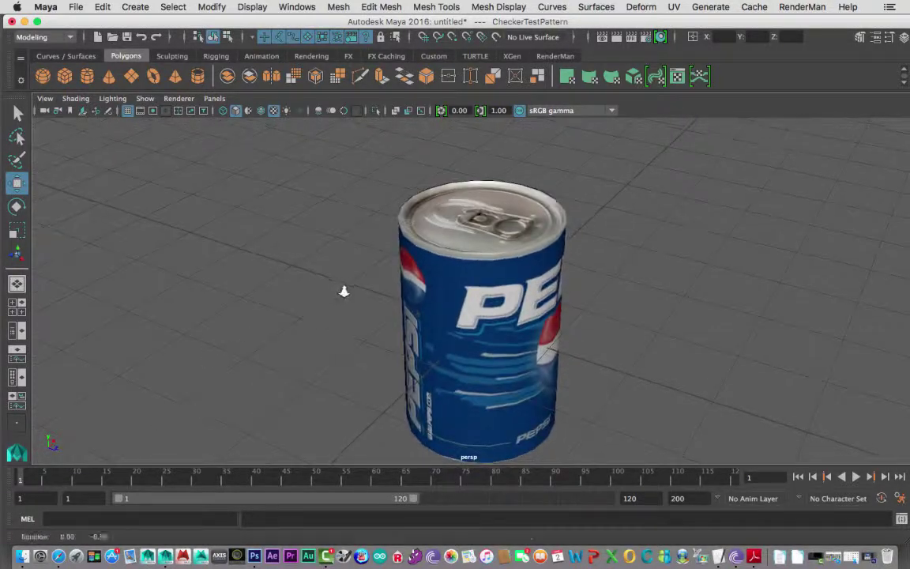
right_click_drag(344, 291, 567, 388, "alt")
left_click_drag(566, 388, 453, 349, "alt")
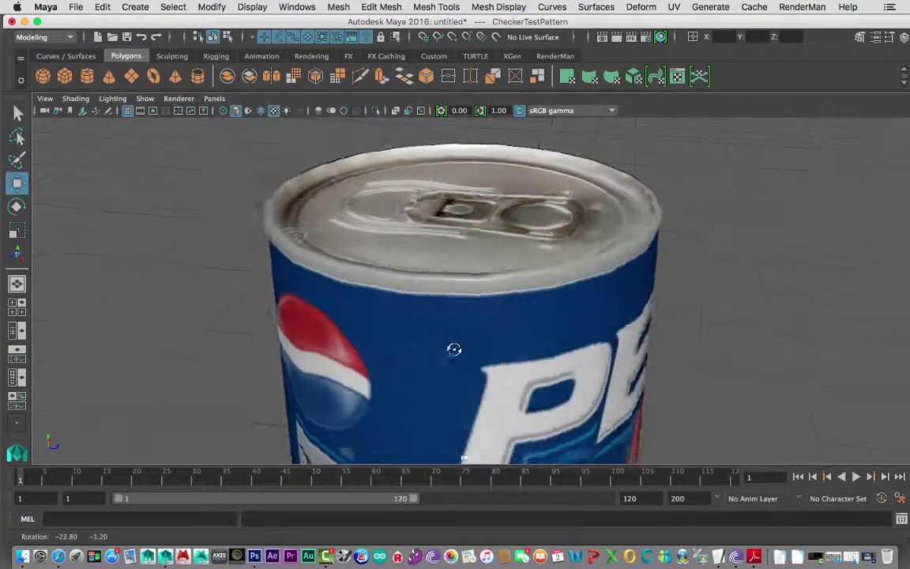
right_click_drag(453, 349, 209, 242, "alt")
left_click_drag(209, 242, 367, 295, "alt")
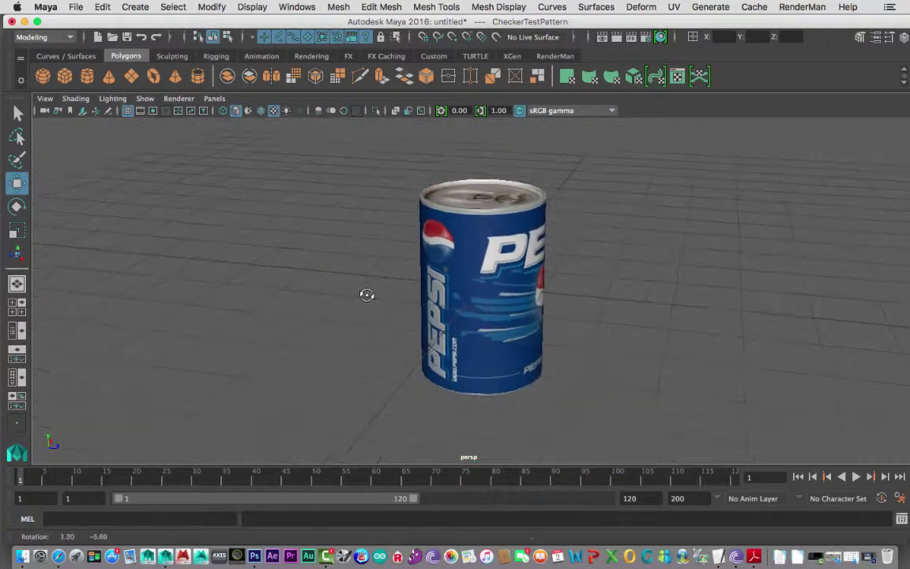
- Duplicate the can, move the copy along Z clear of the original and rotate it about 86° around Z onto its side
left_click(460, 305)
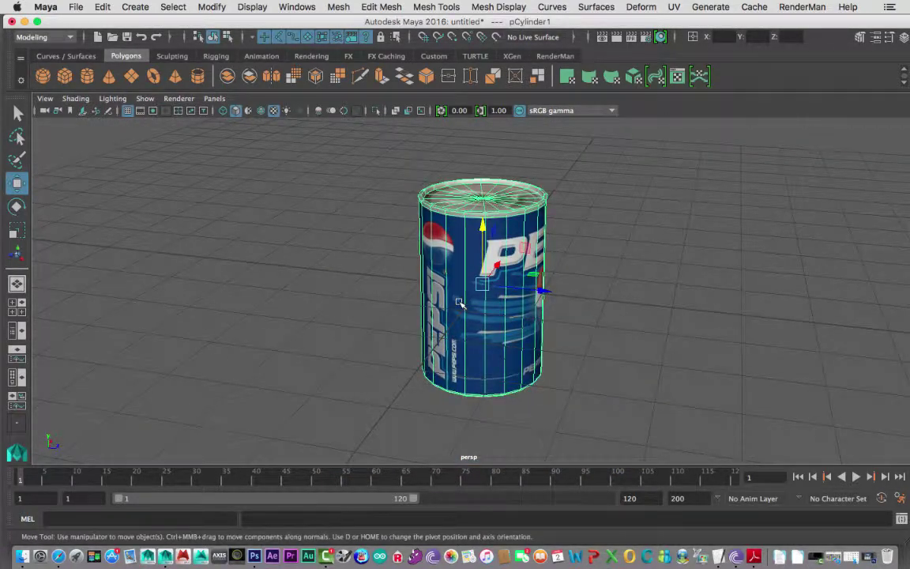
key("ctrl+d")
left_click_drag(542, 292, 293, 295)
key("e")
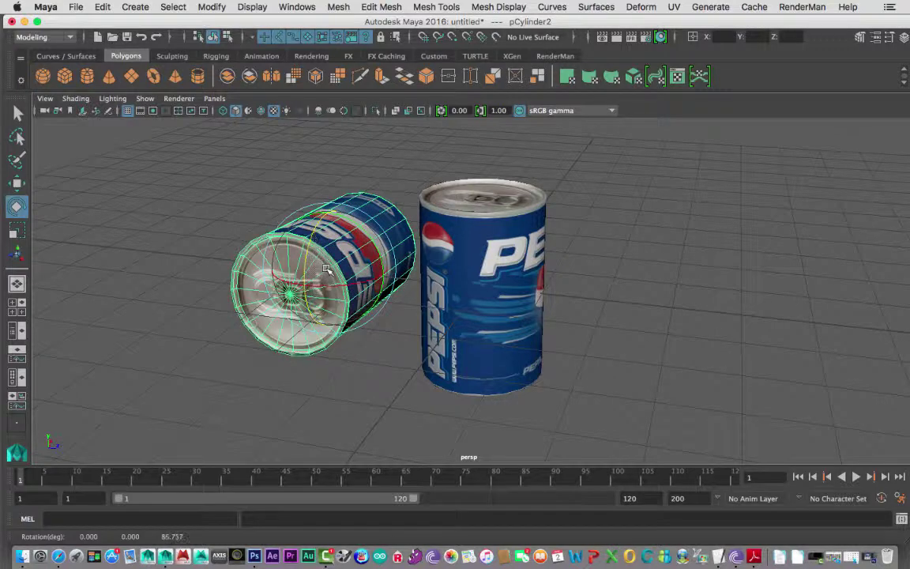
- Lower the lying can slightly and adjust its position along Z beside the standing can
key("w")
mouse_move(332, 212)
left_mouse_down()
mouse_move(333, 273)
mouse_move(335, 223)
left_mouse_up()
left_click_drag(380, 282, 325, 270)
- Duplicate the lying can, move the copy to about -4.7 cm in Z and rotate it so its base faces the camera
key("ctrl+d")
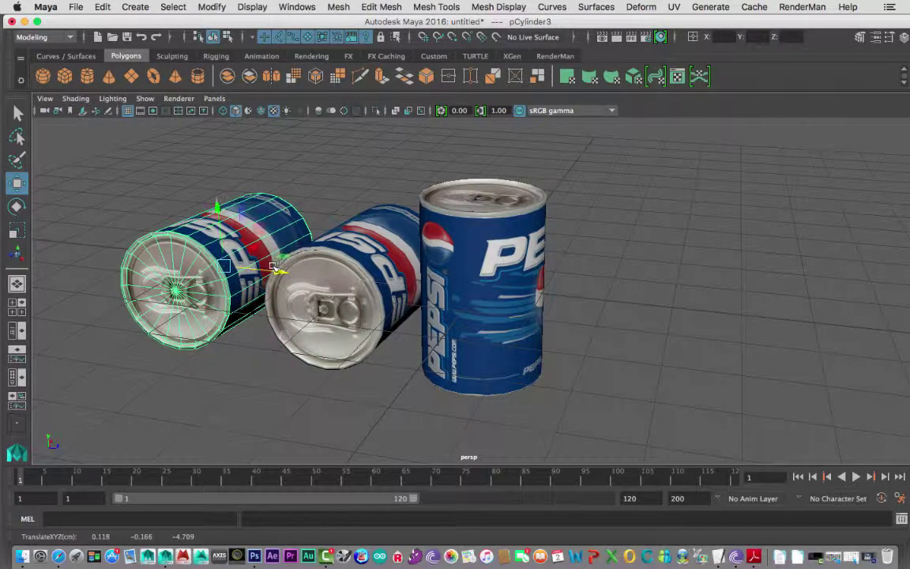
key("e")
left_click_drag(178, 267, 145, 265)
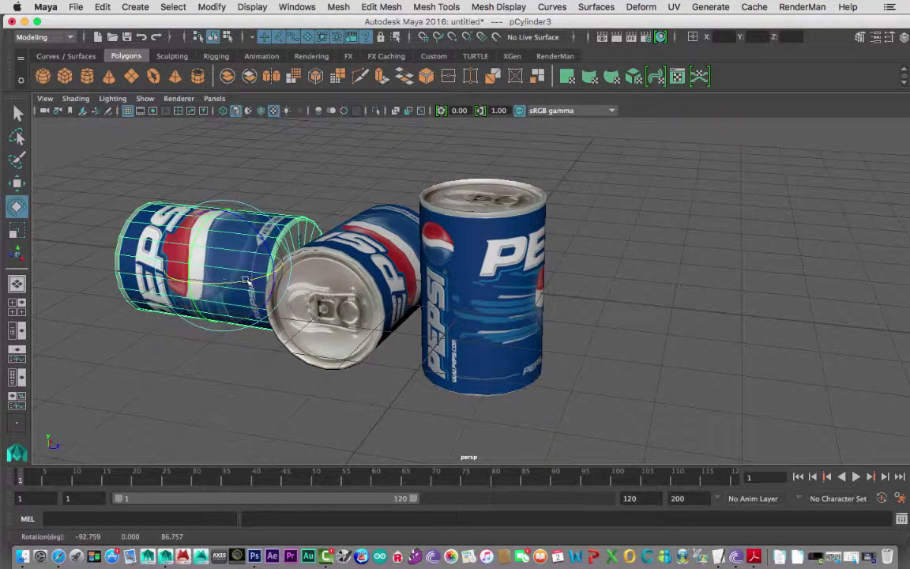
left_click_drag(246, 281, 326, 277)
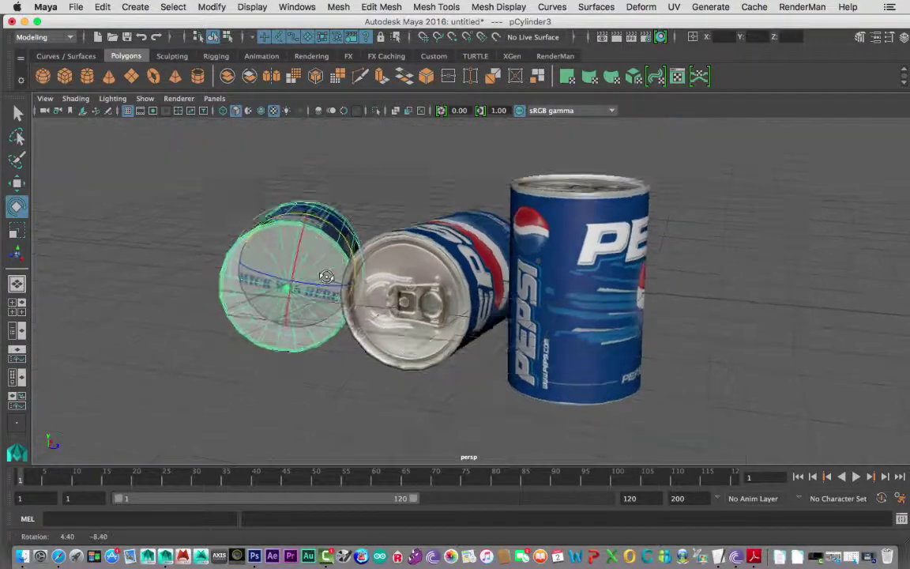
- Create a polygon plane, scale it up well beyond the cans and lower it to the base of the standing can
left_click(132, 82)
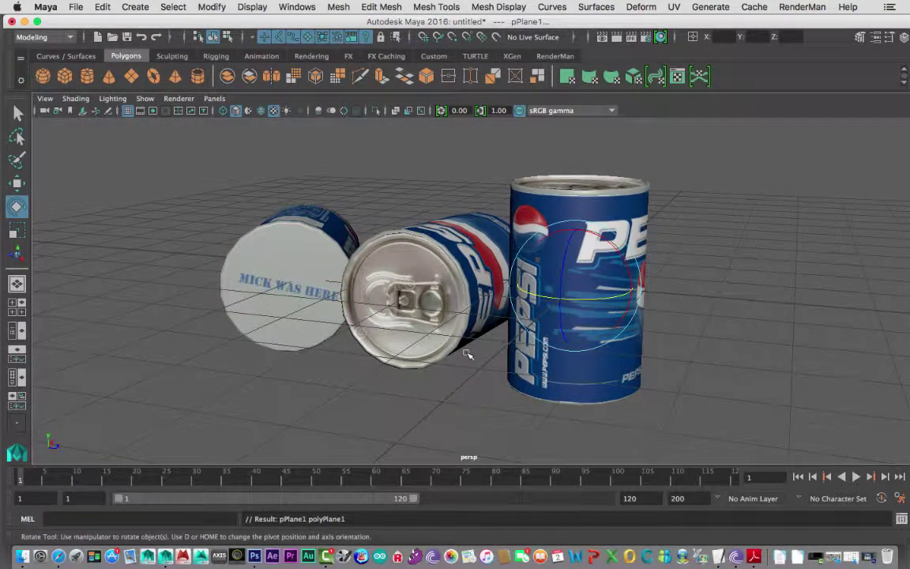
key("r")
left_click_drag(573, 289, 585, 324)
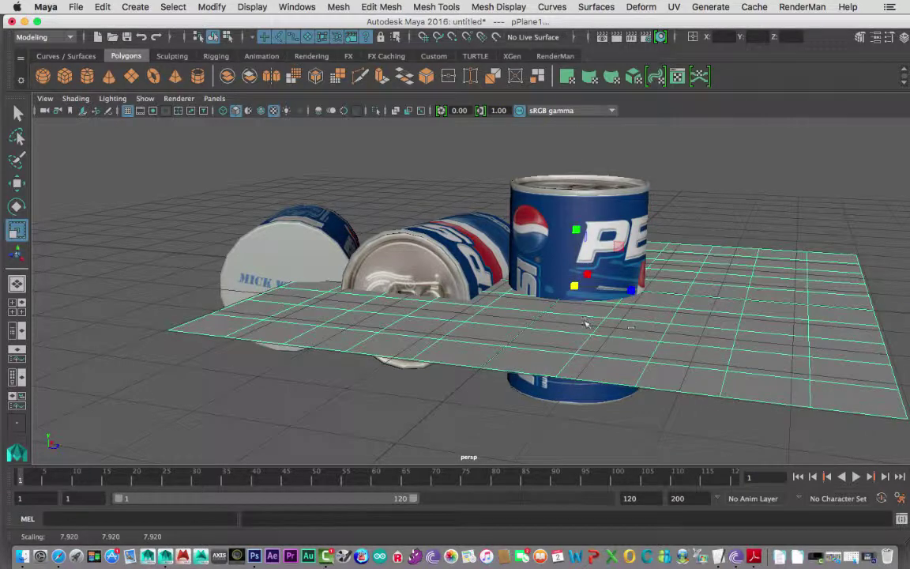
left_click_drag(574, 287, 749, 318)
key("w")
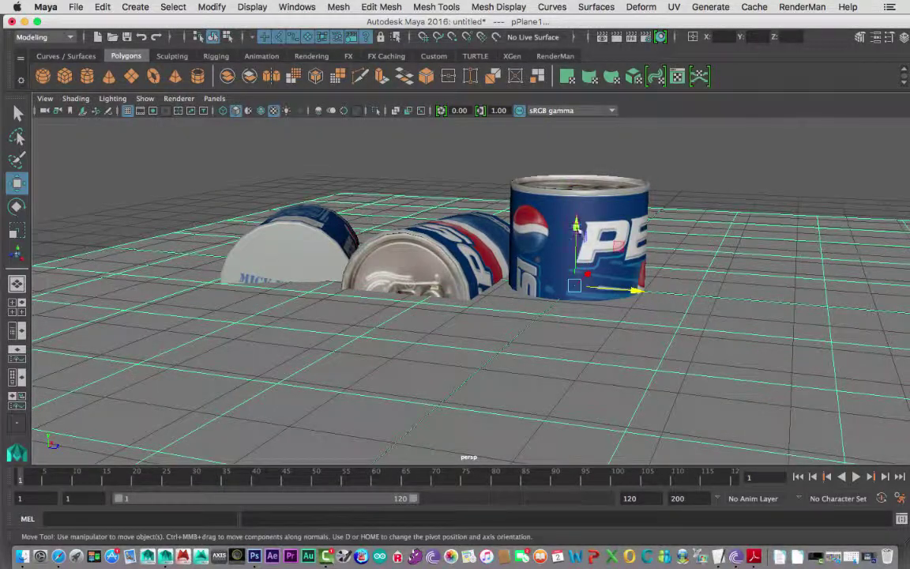
left_click_drag(573, 237, 591, 317)
- Lower both lying cans onto the ground plane, bringing the middle one to about -0.62 cm in Y
left_click(482, 282)
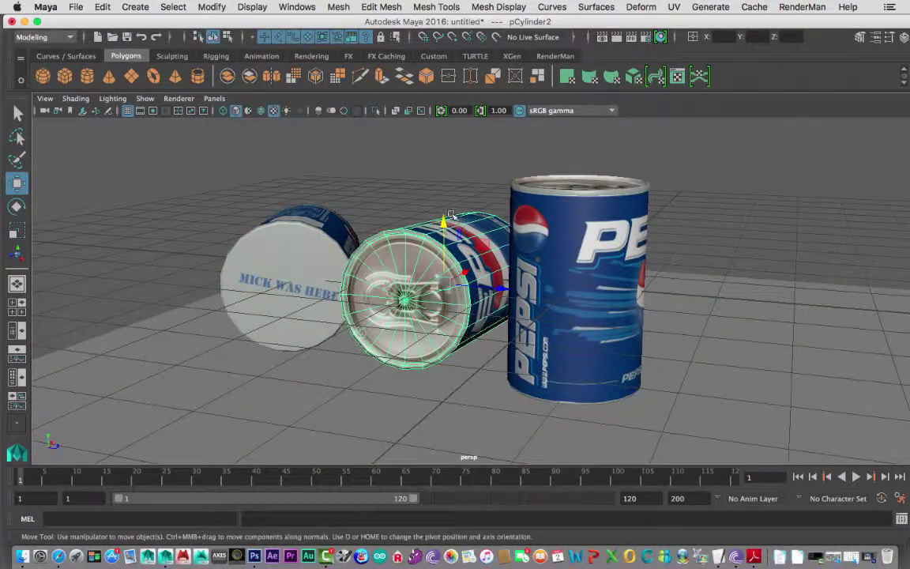
left_click_drag(437, 214, 448, 250)
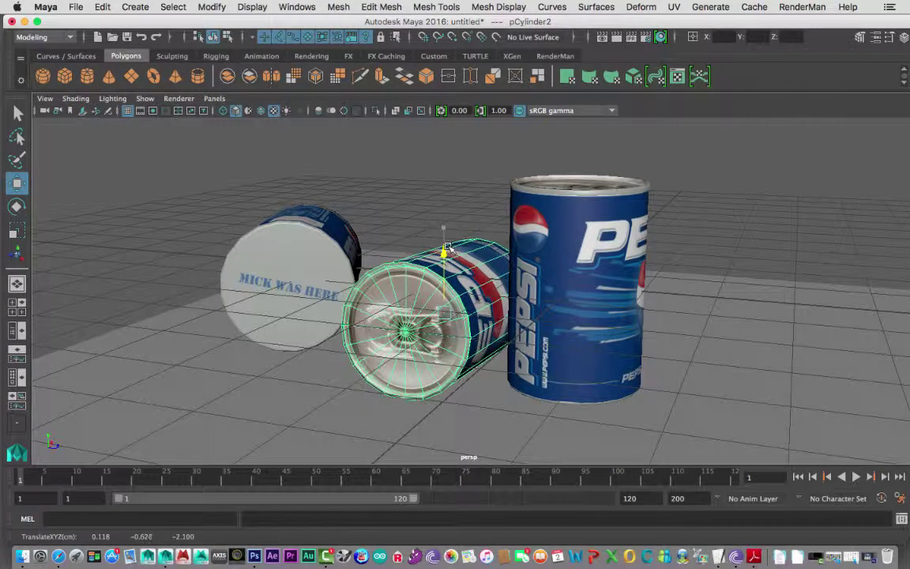
left_click(298, 212)
left_click_drag(298, 212, 296, 243)
- Stretch the ground plane to a scale of about 65.9 in X and 50.9 in Z, and frame the three cans closer
left_click(726, 357)
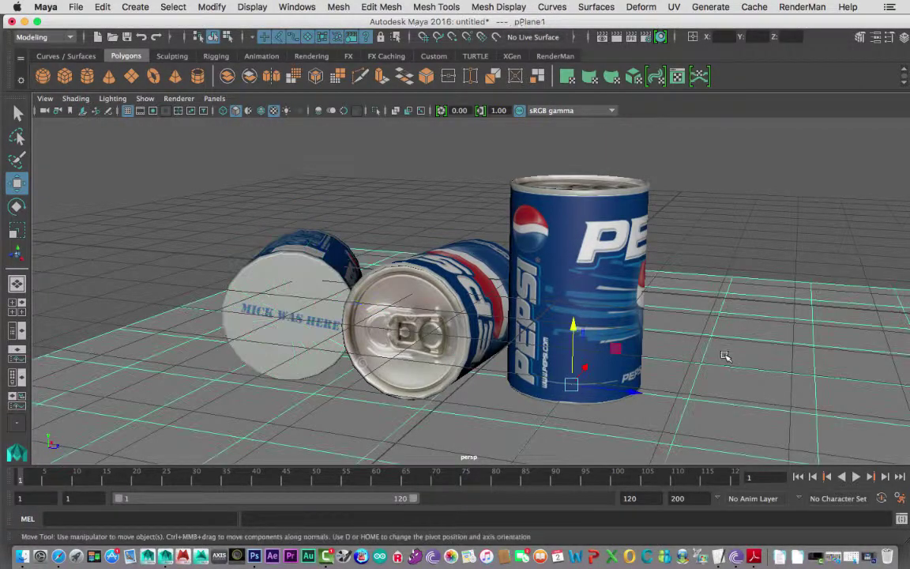
key("r")
left_click_drag(585, 370, 703, 359)
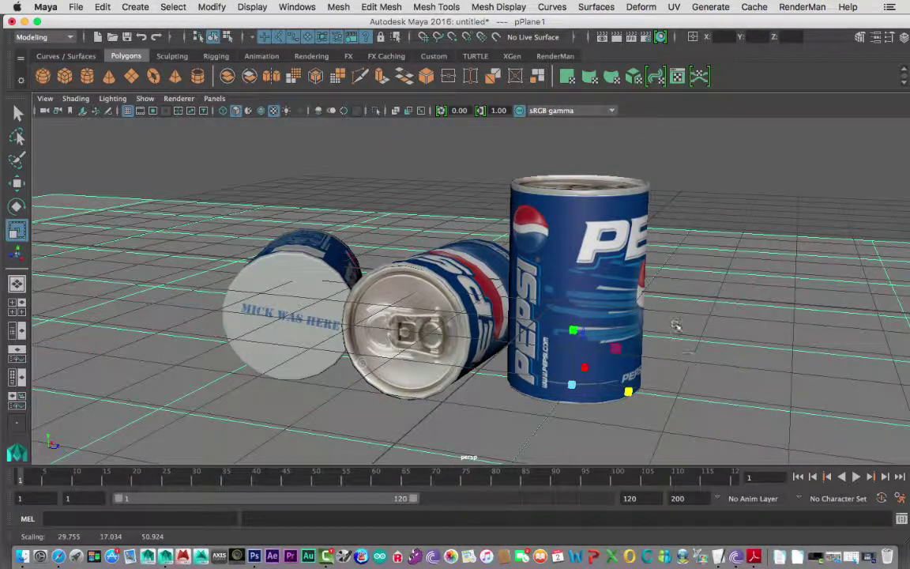
left_click_drag(596, 369, 604, 343)
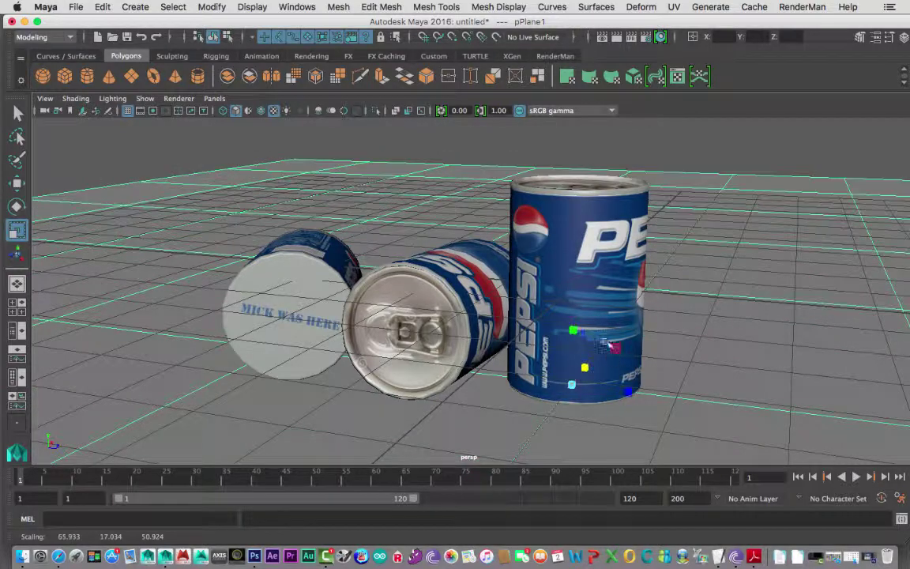
left_click_drag(481, 226, 516, 263, "alt")
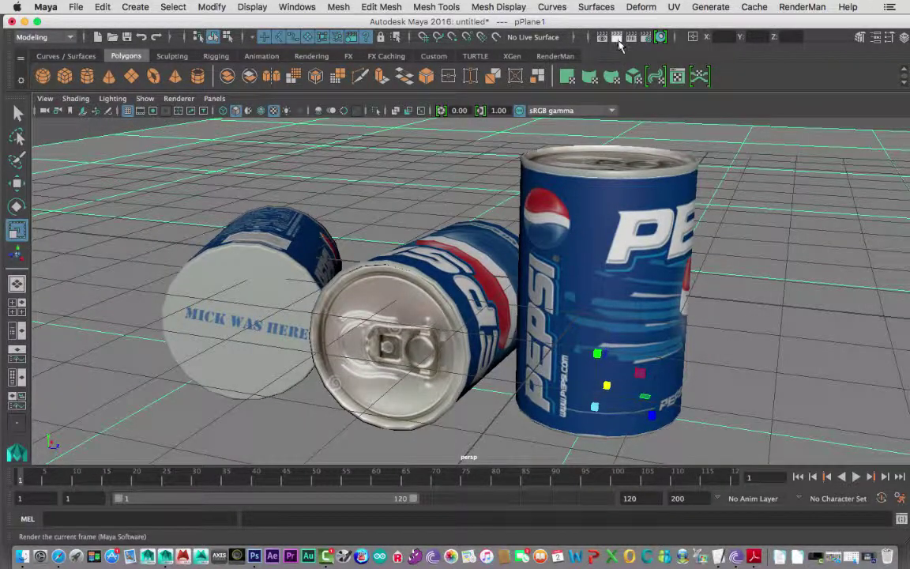
- Render the current frame with Maya Software, reduce the render's gamma to 0.61 and reposition the Render View window
left_click(618, 39)
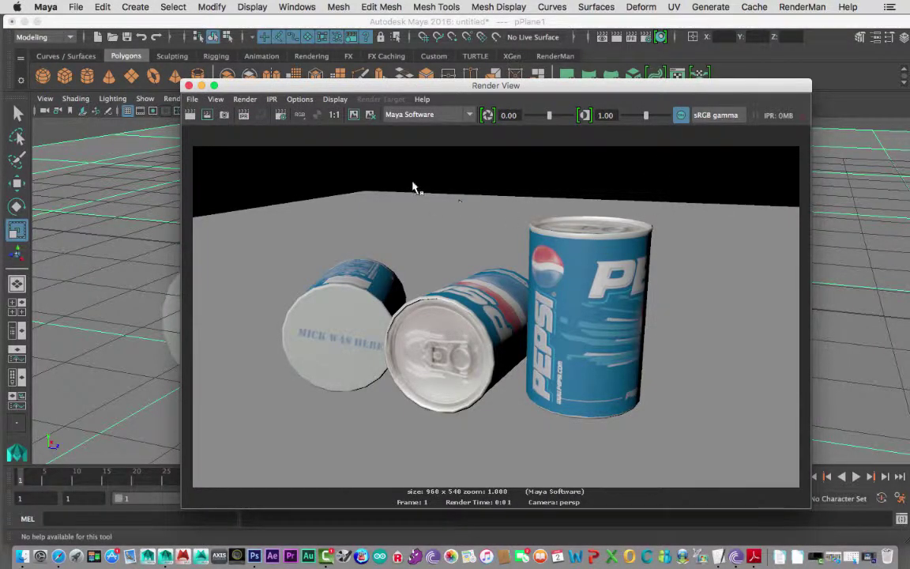
left_click_drag(645, 117, 632, 119)
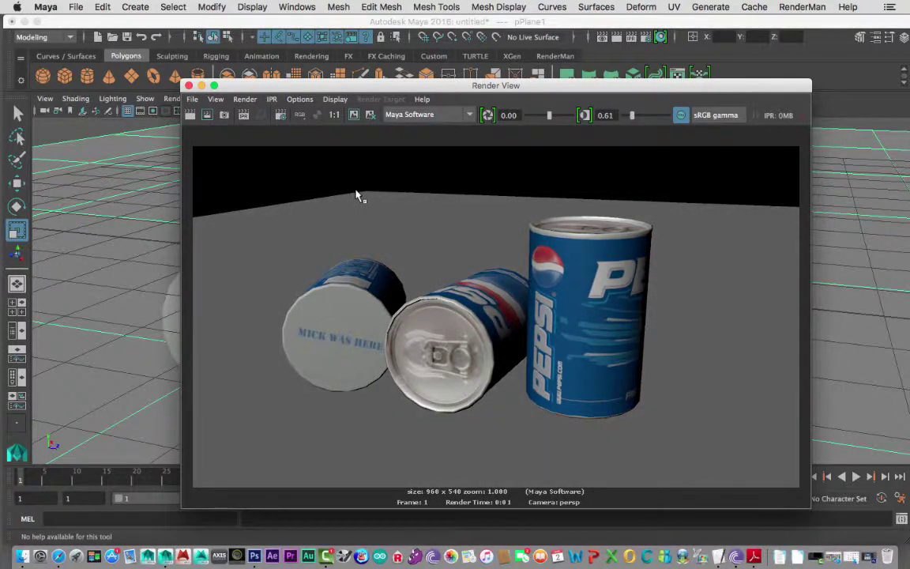
left_click_drag(316, 86, 274, 59)
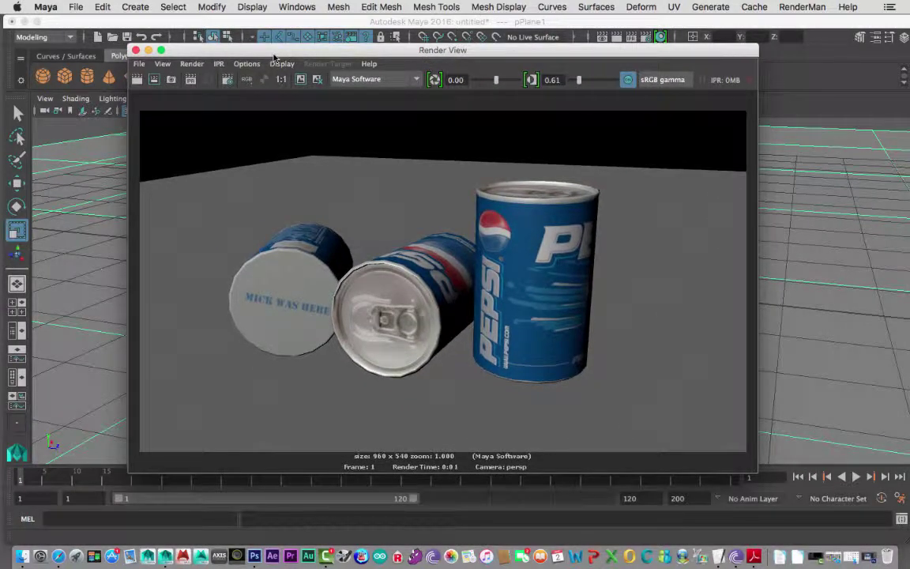
mouse_move(274, 57)
left_mouse_down()
mouse_move(277, 46)
mouse_move(289, 47)
left_mouse_up()
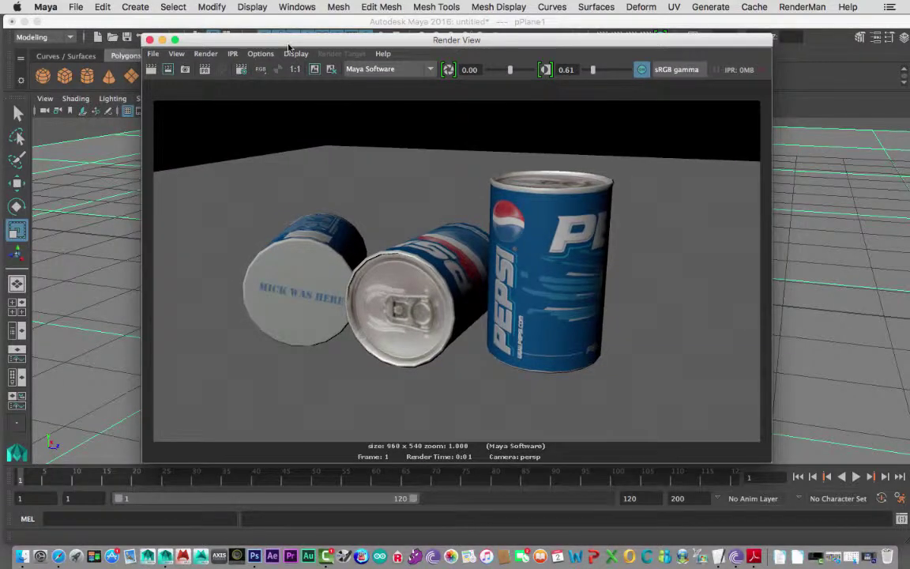
left_click_drag(289, 47, 297, 44)
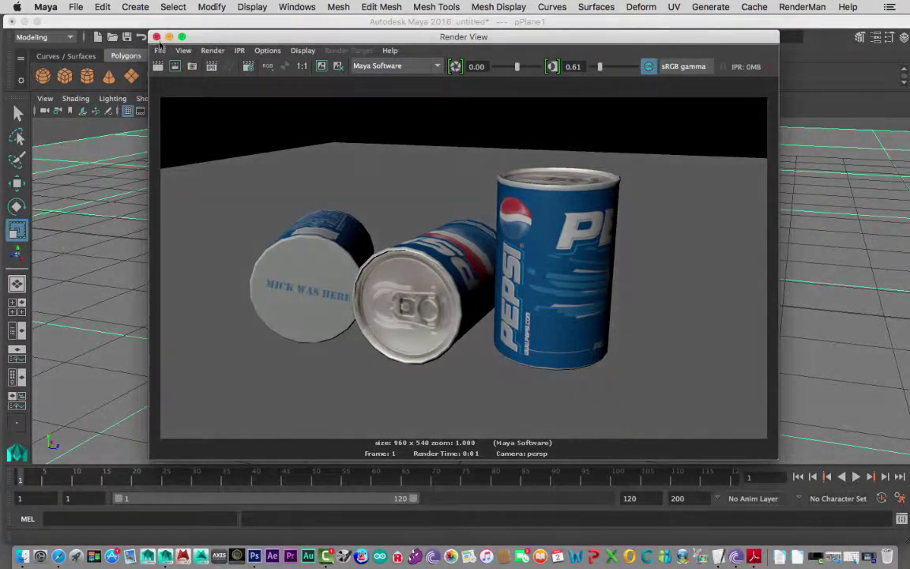